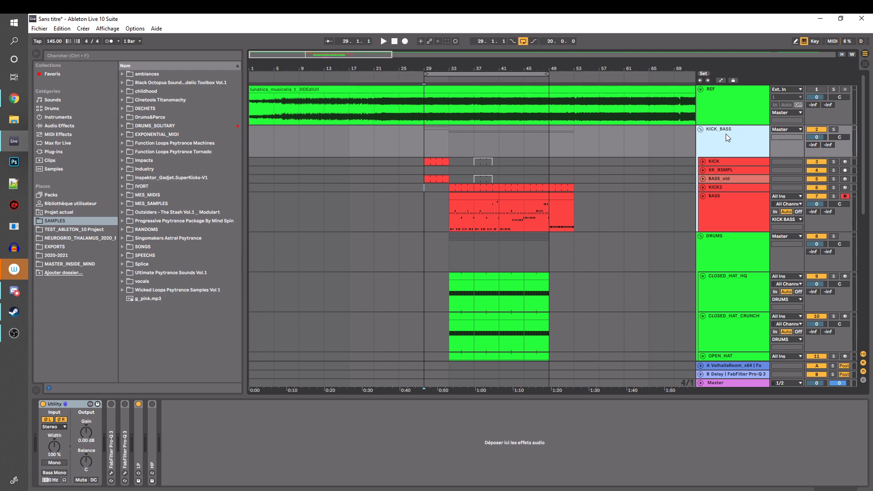
Look through the session's track groups and show the DRUMS and Master device chains
scroll(729, 185, down, 2)
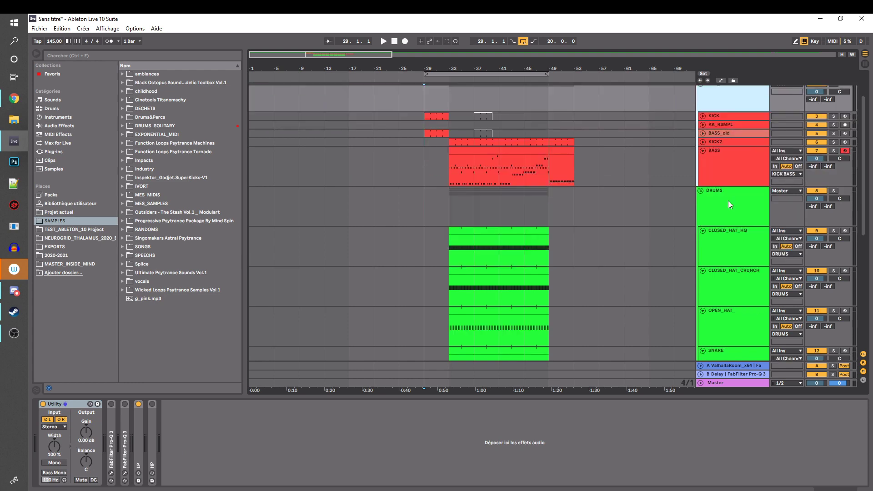
click(728, 200)
scroll(727, 195, down, 5)
scroll(727, 192, down, 4)
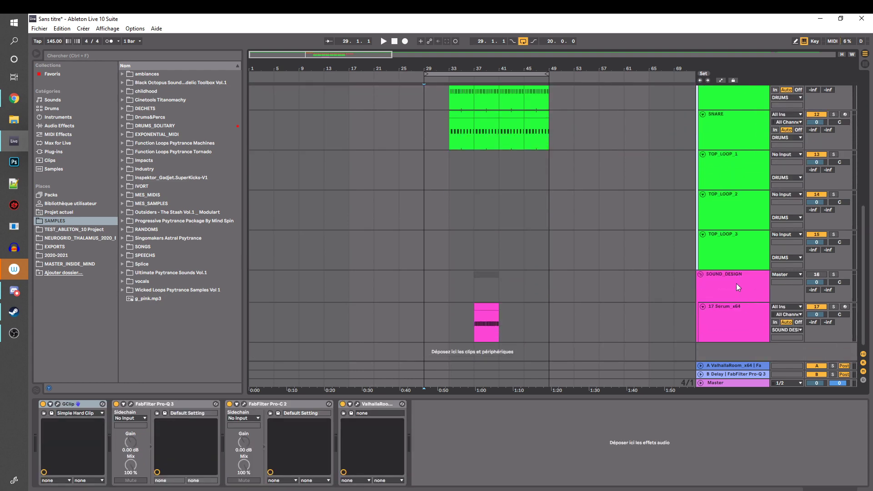
click(736, 383)
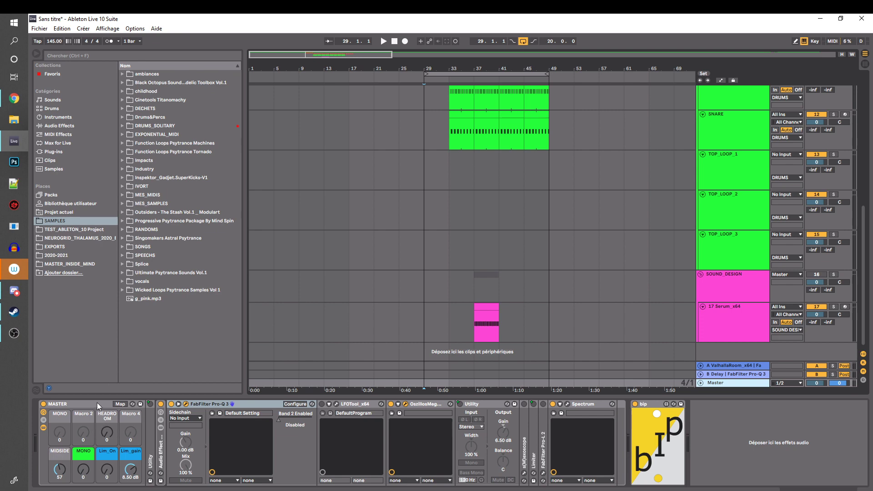
Return to the KICK_BASS group and inspect the device chains of its KICK, KICK2 and BASS_old tracks
scroll(391, 236, up, 1)
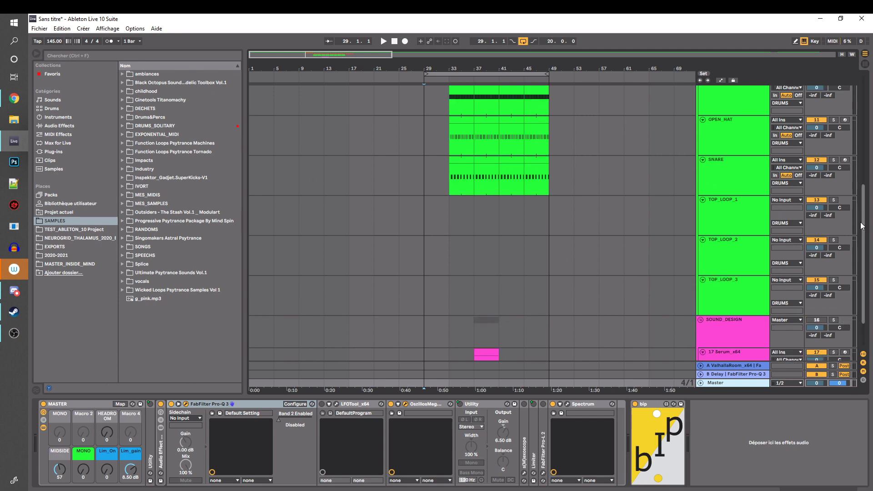
drag(862, 226, 868, 98)
click(731, 133)
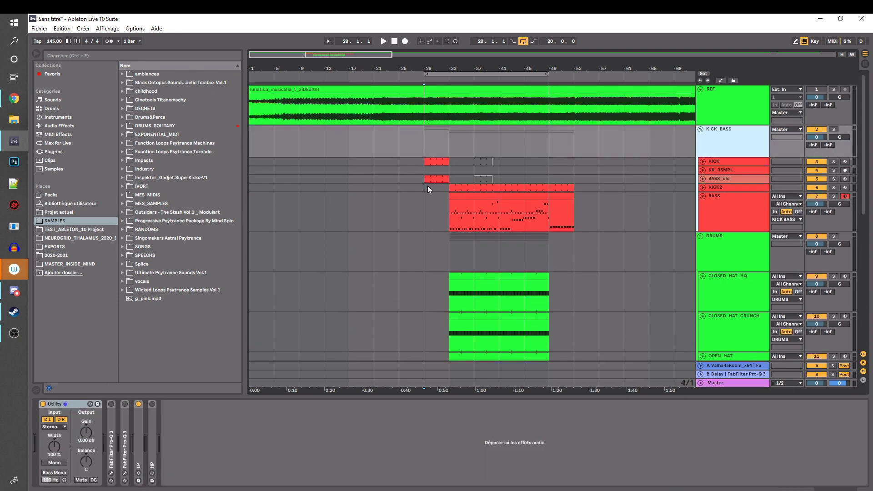
click(732, 161)
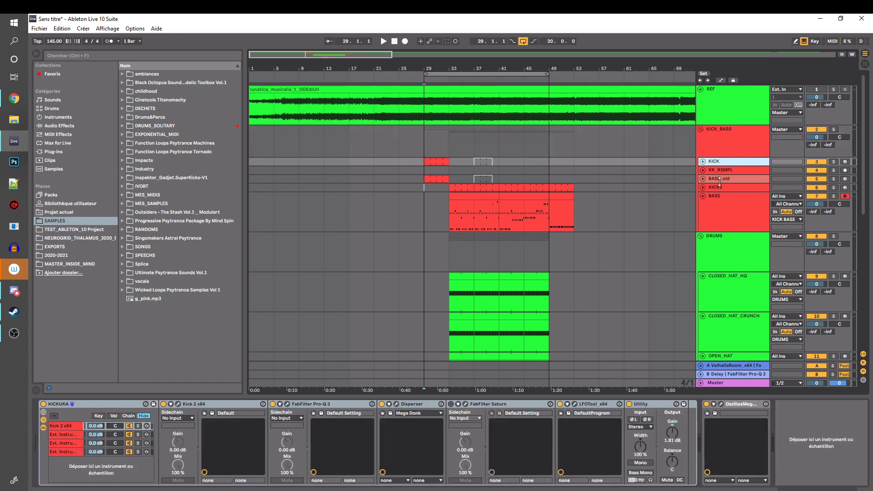
click(724, 179)
click(724, 187)
click(718, 180)
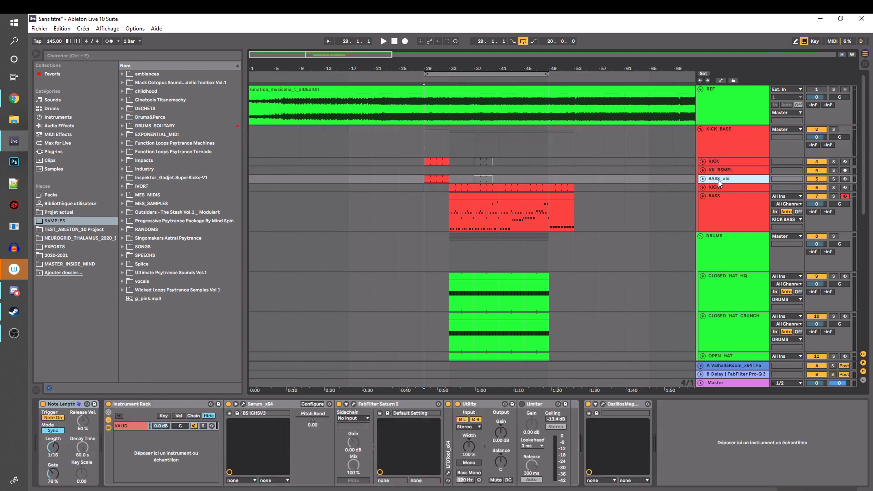
Audition the old kick and bass section from bar 29 and the KICK2 and BASS section from bar 33
click(449, 162)
key(space)
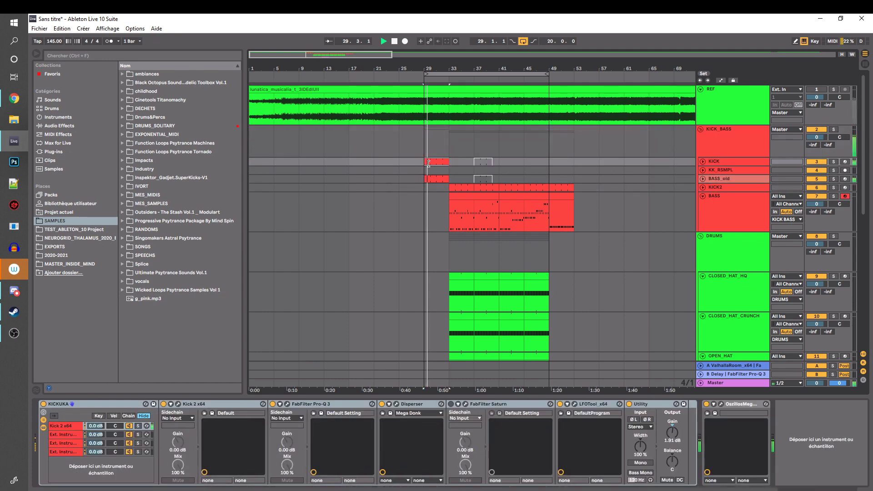
key(space)
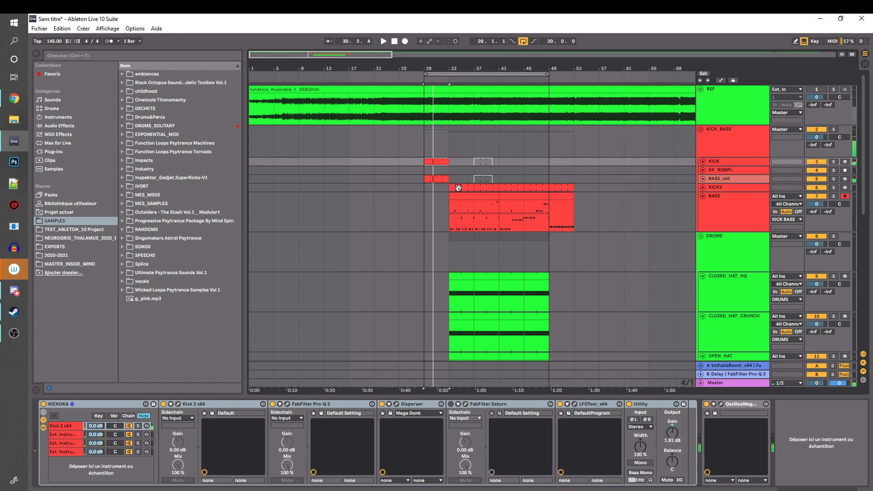
click(459, 187)
key(space)
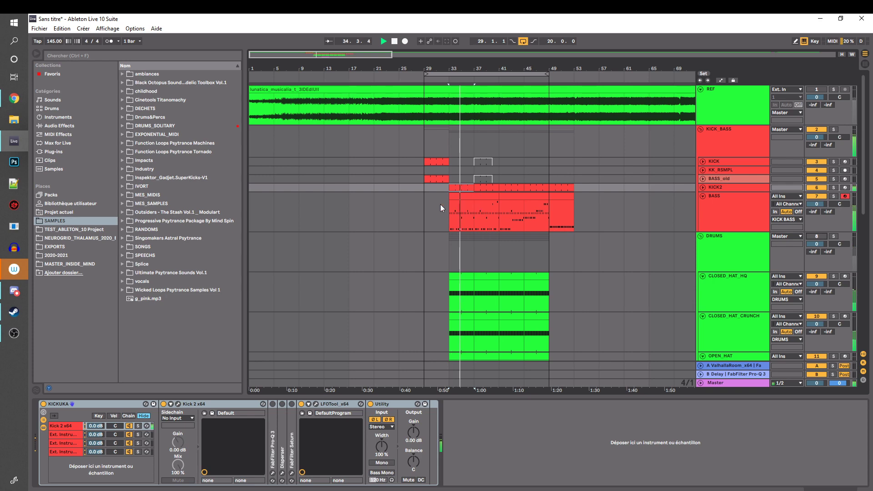
key(space)
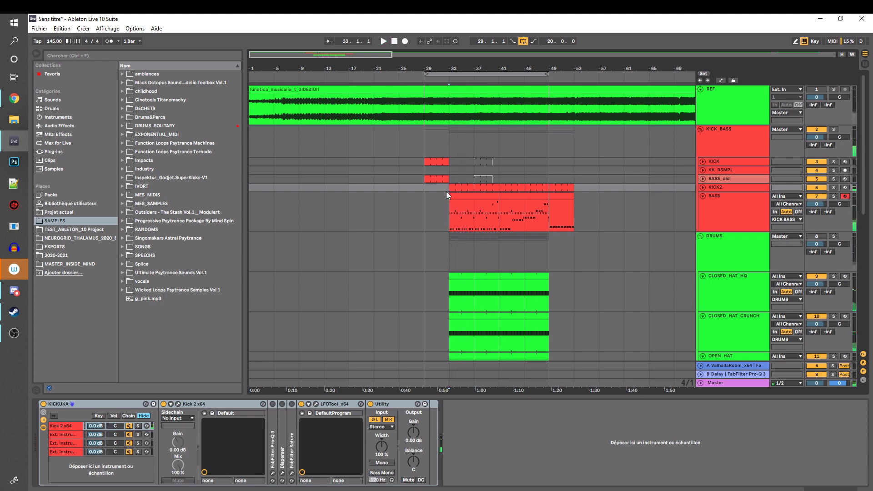
Show the BASS track's devices and select the KICK2 and BASS clip material from bar 33 to bar 41
click(446, 193)
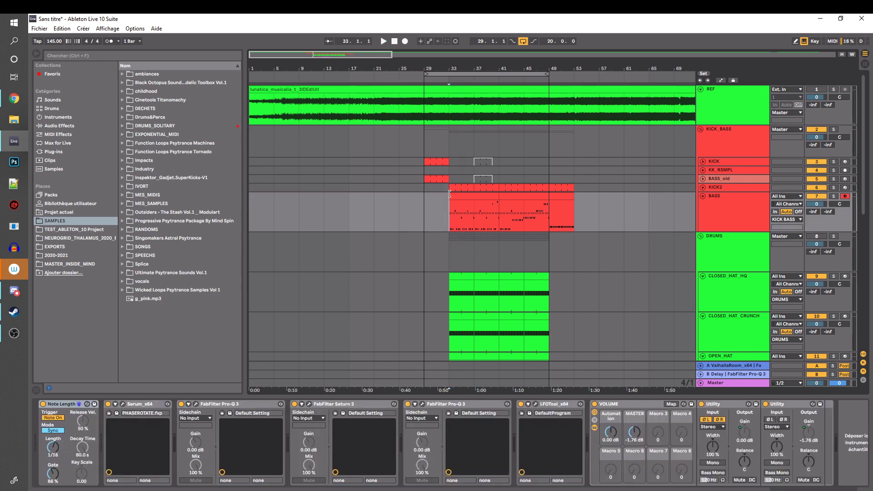
drag(450, 206, 489, 198)
click(440, 208)
drag(424, 159, 500, 185)
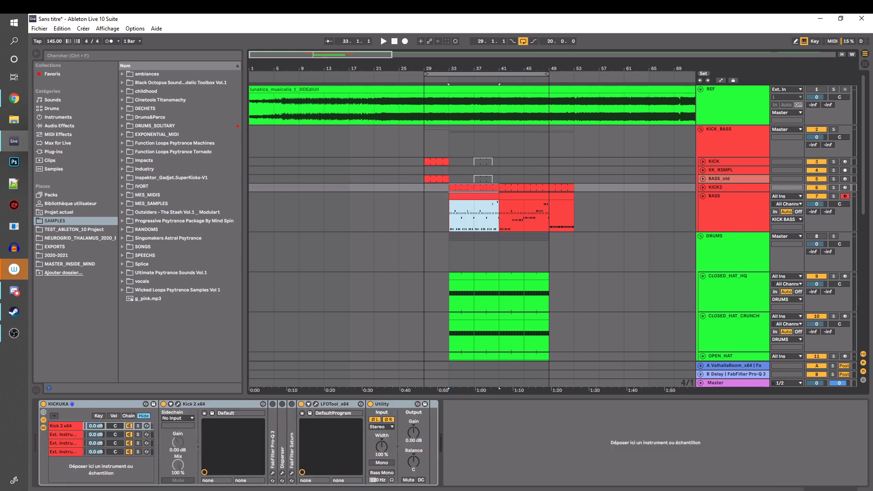
click(14, 333)
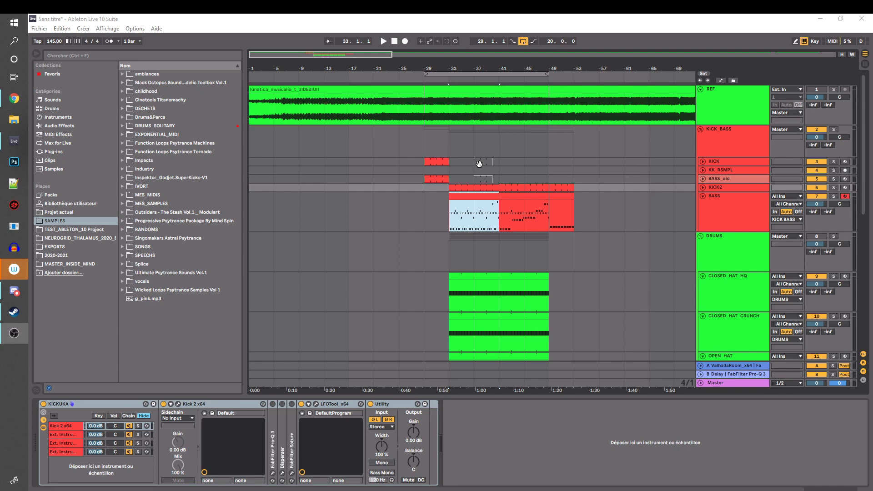
scroll(504, 166, down, 3)
scroll(503, 170, up, 3)
Open Kick 2 from the KICK track's device chain, inspect its pitch envelope and close it
click(715, 162)
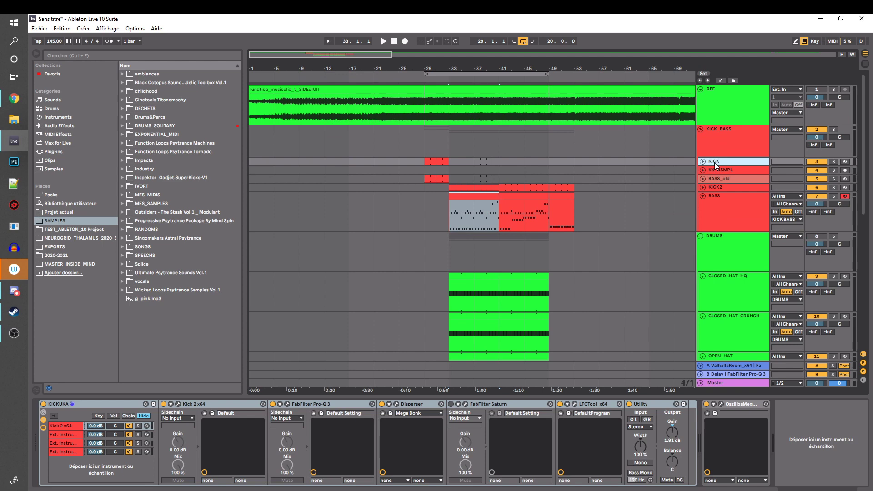
click(71, 427)
drag(429, 67, 339, 100)
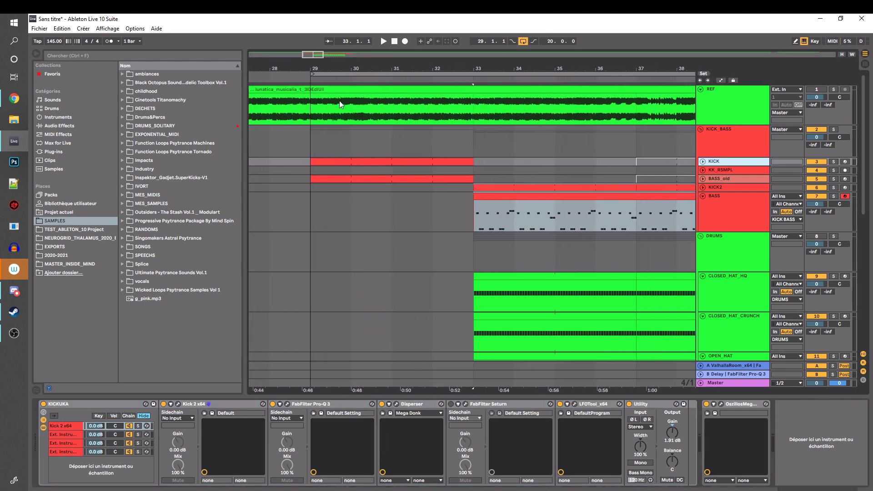
click(222, 403)
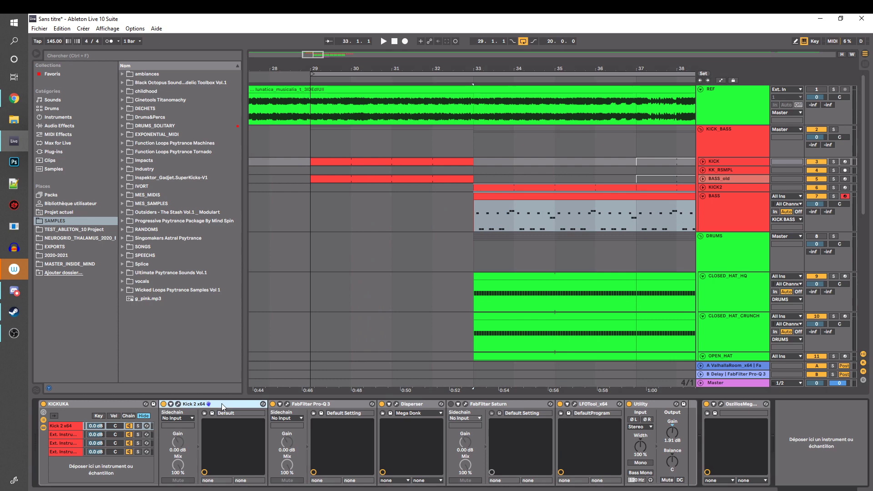
click(178, 405)
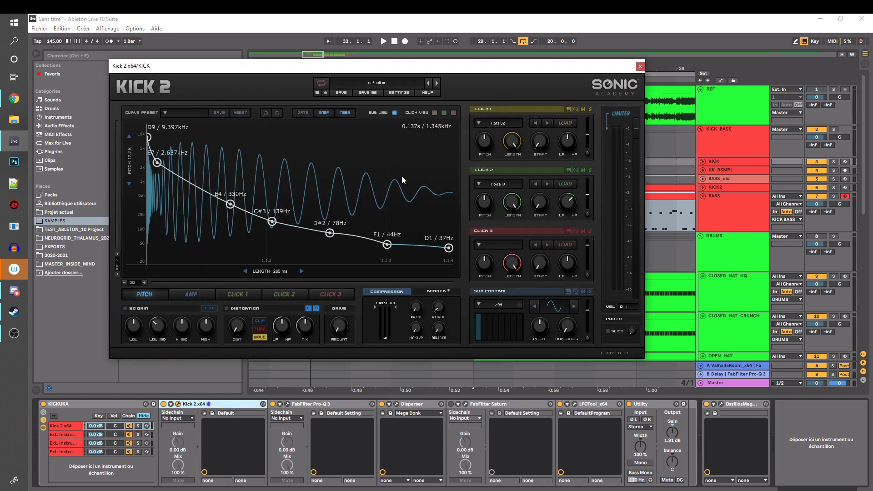
click(640, 66)
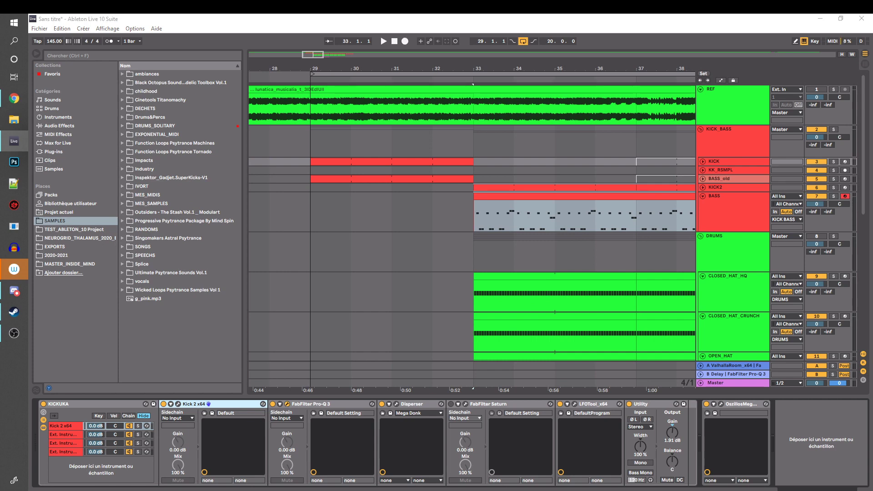
Check the KICK track's FabFilter Pro-Q 3 curve, close it, and bring up the LFOTool volume shape
drag(403, 15, 243, 103)
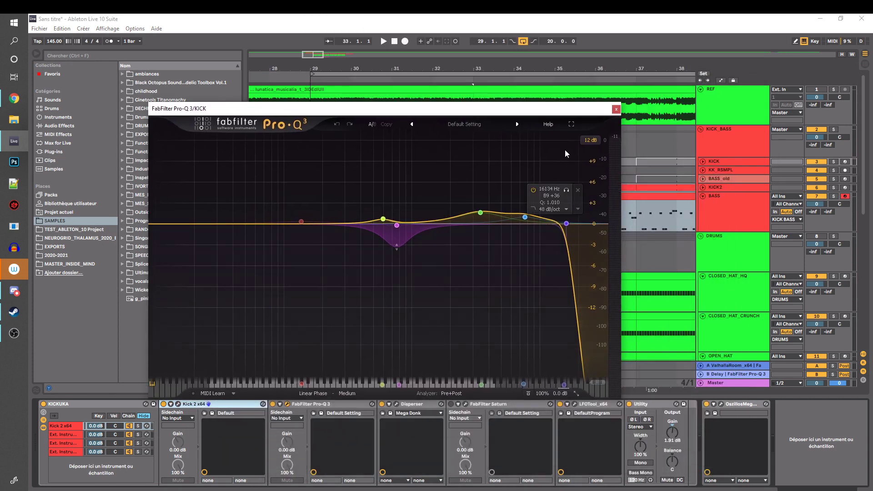
click(615, 109)
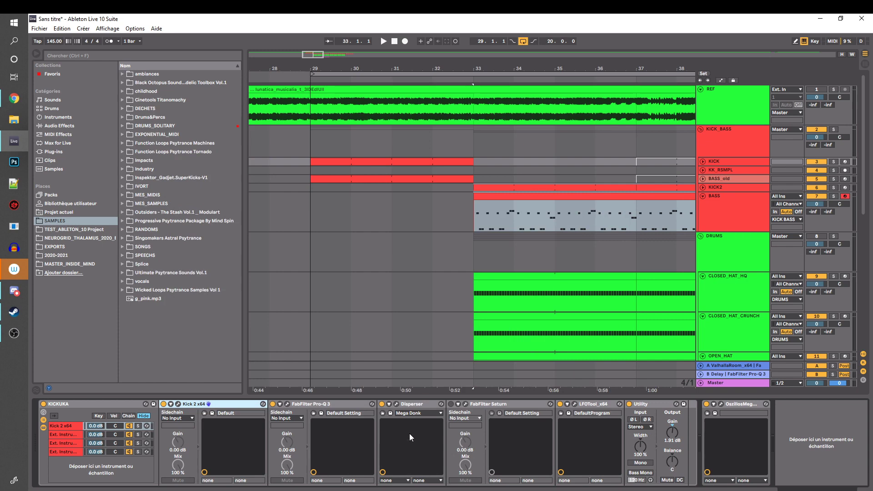
click(574, 405)
drag(448, 202, 349, 220)
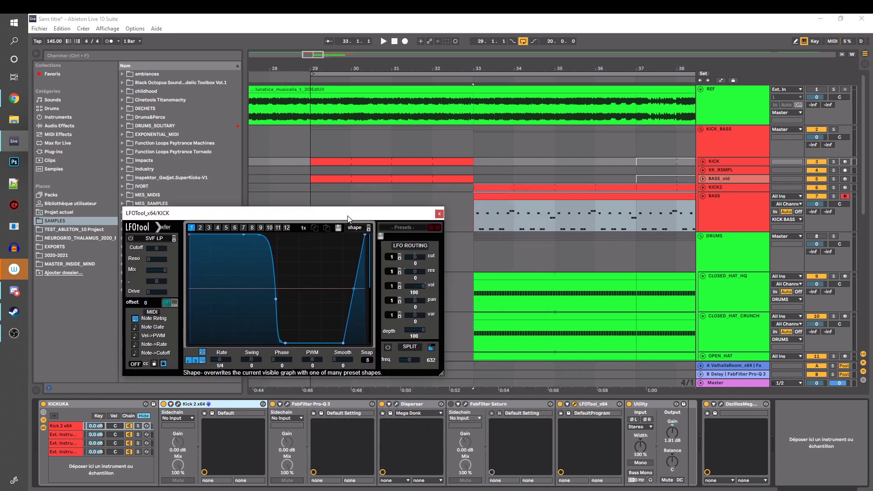
Unfold the KICK track and set the playback start to bar 29, at the beginning of its clips
click(710, 162)
click(703, 161)
scroll(374, 178, down, 4)
scroll(373, 177, up, 1)
click(301, 152)
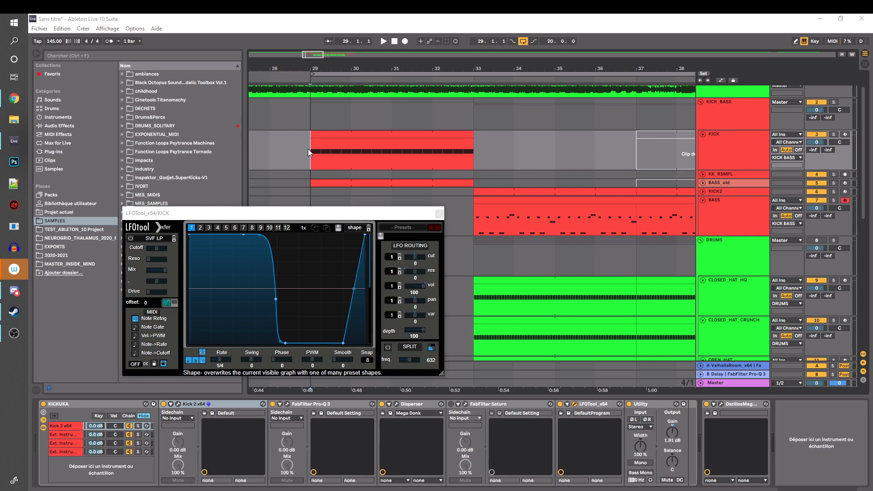
click(733, 154)
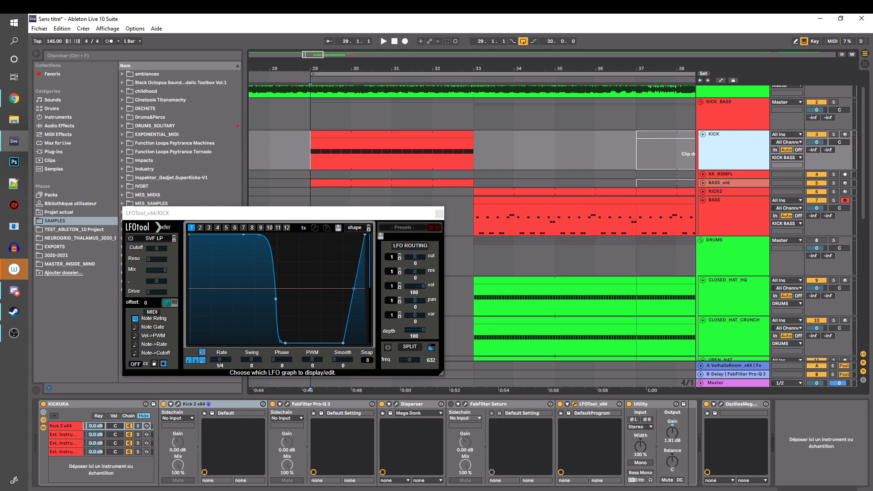
drag(322, 68, 307, 119)
In Kick 2's amp envelope, lower the 0.11 point near the end to 0.0, delete that point and close the plug-in
click(178, 404)
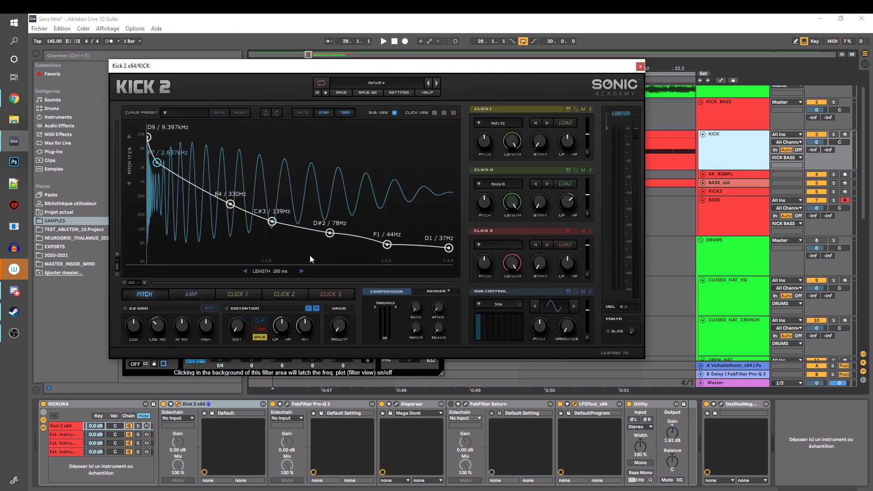
click(191, 294)
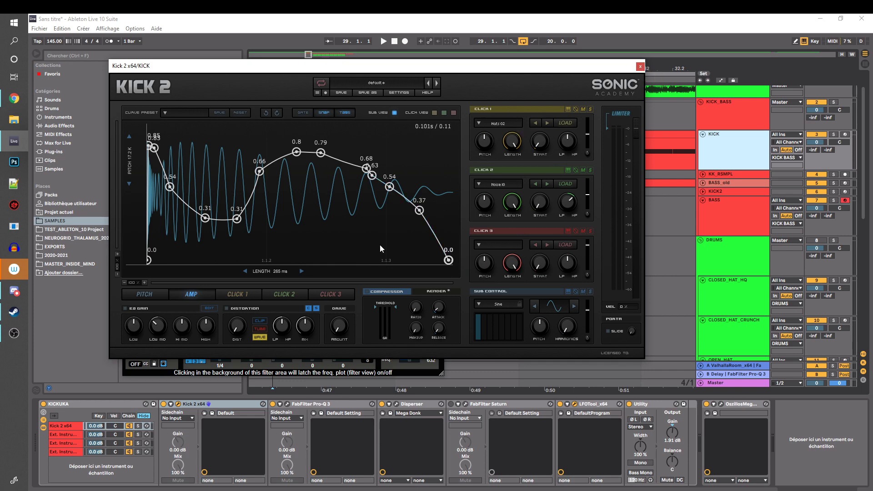
double_click(432, 260)
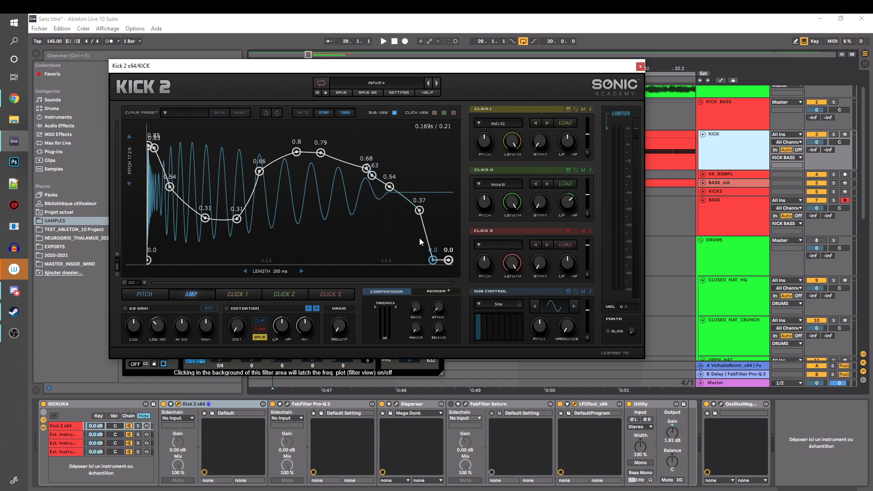
drag(433, 260, 436, 263)
double_click(433, 261)
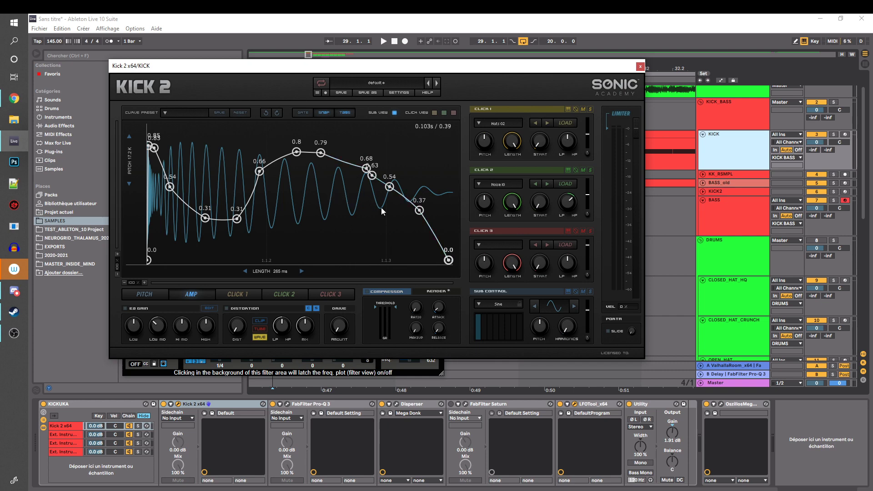
click(640, 67)
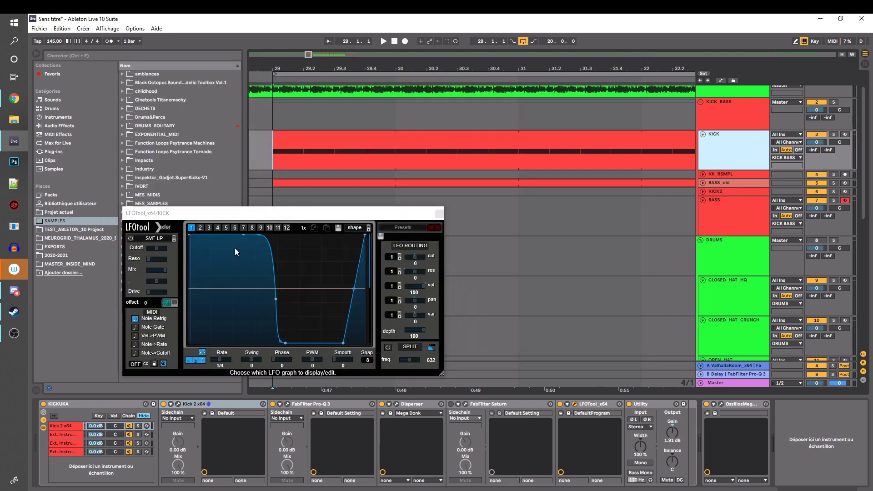
Solo the KICK track and play it from bar 29
click(835, 135)
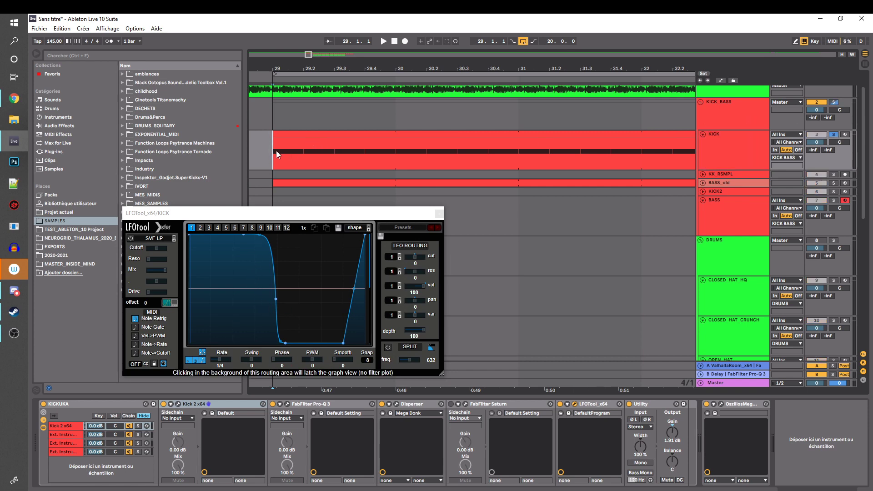
key(space)
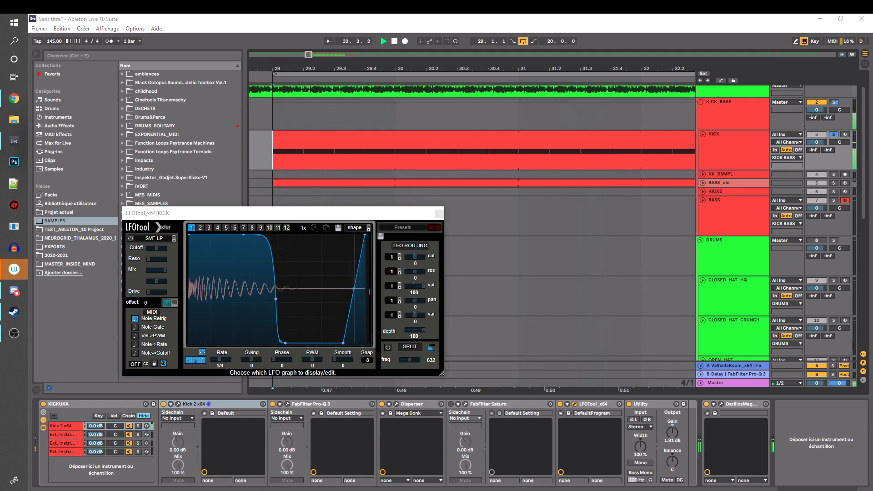
Shrink the master's OszillosMegaScope window and reposition it and the LFOTool window over the arrangement
drag(312, 0, 319, 49)
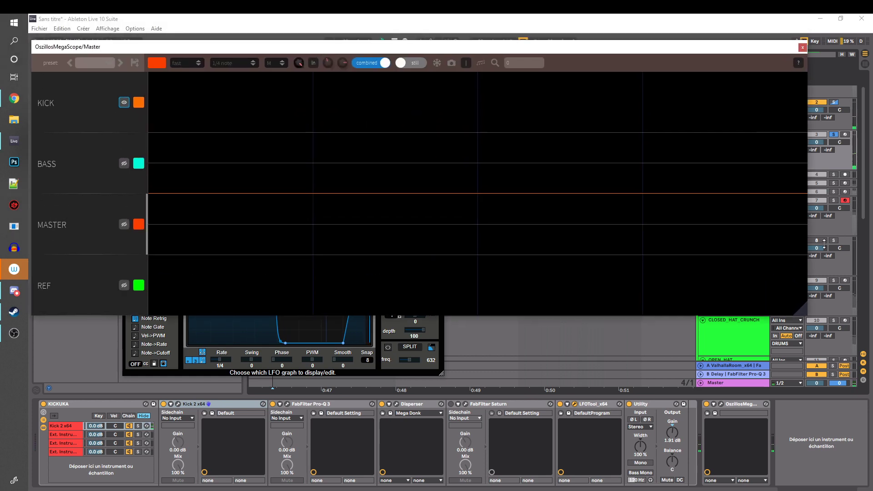
drag(806, 314, 467, 206)
drag(246, 47, 349, 39)
drag(348, 214, 344, 286)
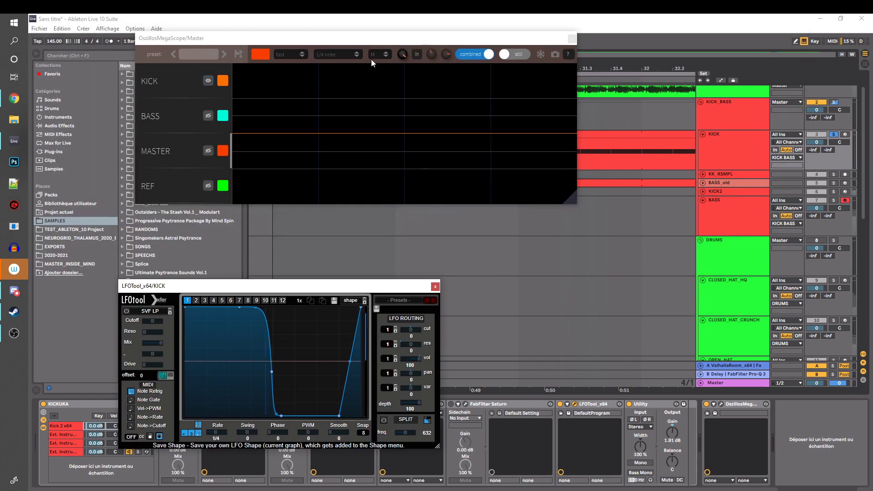
drag(371, 34, 366, 164)
Play the soloed KICK clip from bar 29 and place the oscilloscope window directly above LFOTool
click(294, 138)
key(space)
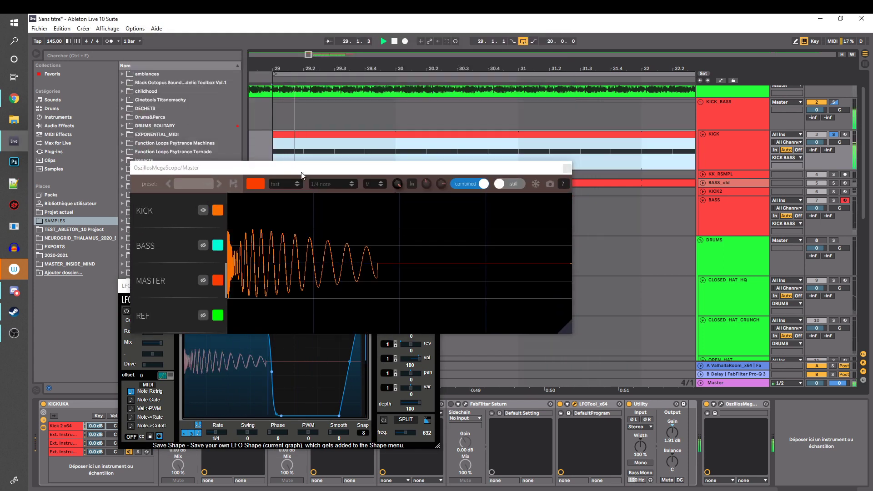
drag(312, 168, 293, 110)
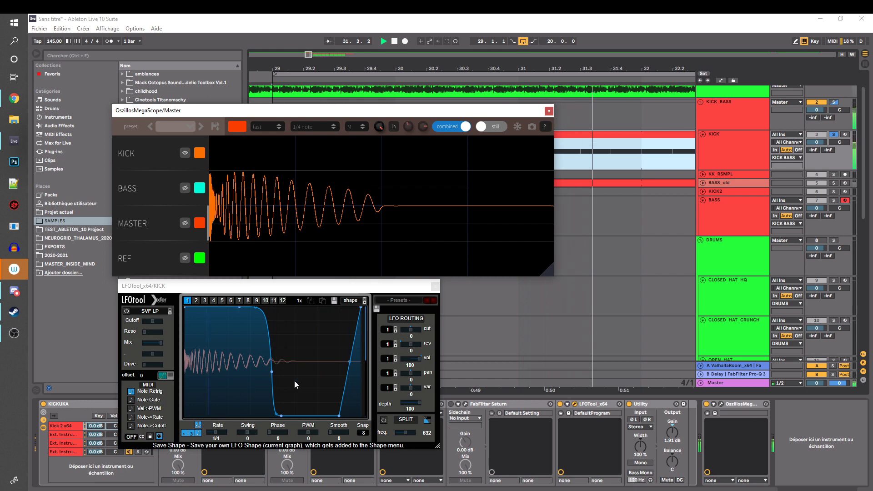
Bypass LFOTool on the KICK track and replay the KICK clip from bar 29 to view its tail without it
click(560, 404)
key(space)
drag(466, 115, 456, 236)
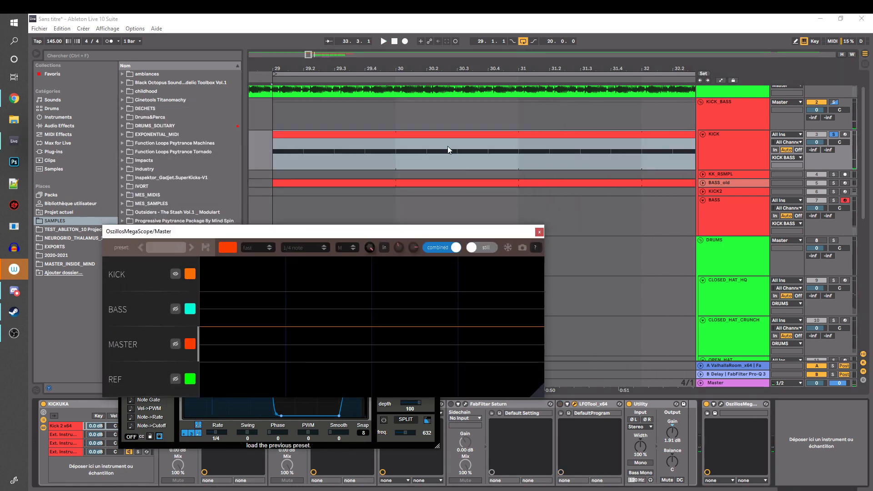
click(440, 135)
key(space)
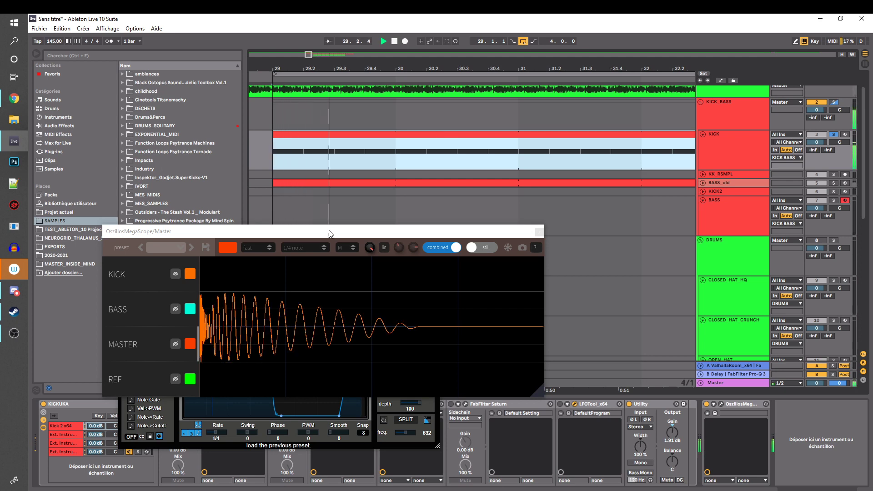
Move the oscilloscope and LFOTool windows up over the arrangement, re-enable LFOTool during playback and stop
drag(329, 231, 308, 83)
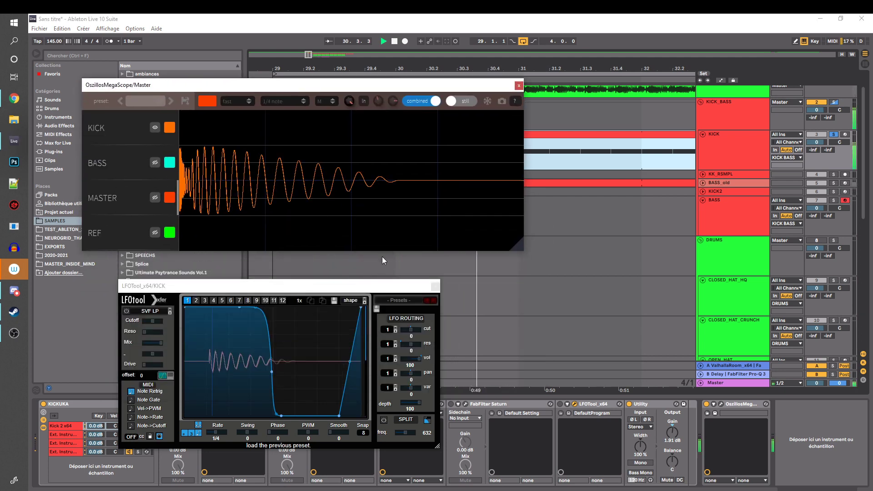
drag(353, 285, 347, 217)
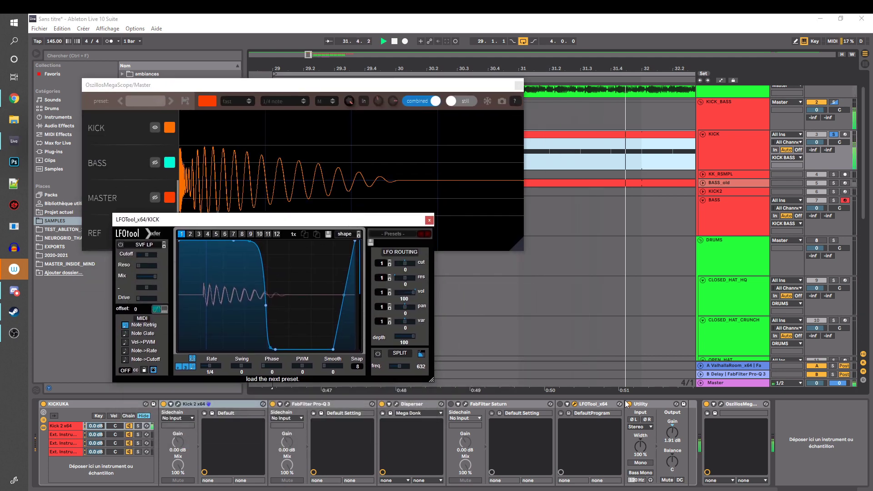
click(560, 405)
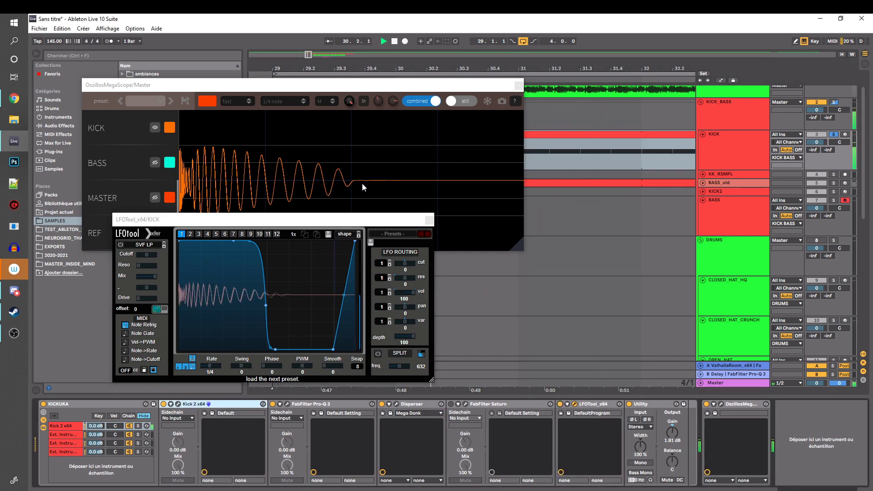
key(space)
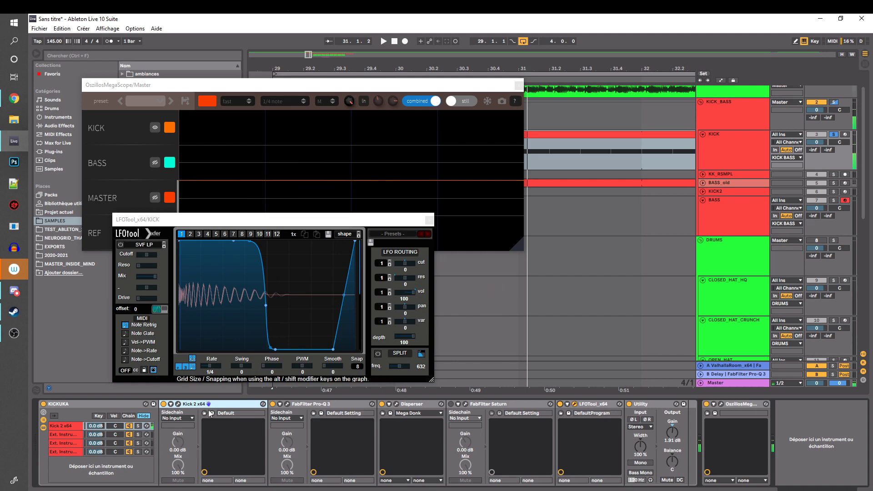
Show Kick 2's amp envelope and bypass LFOTool on the KICK track
click(178, 404)
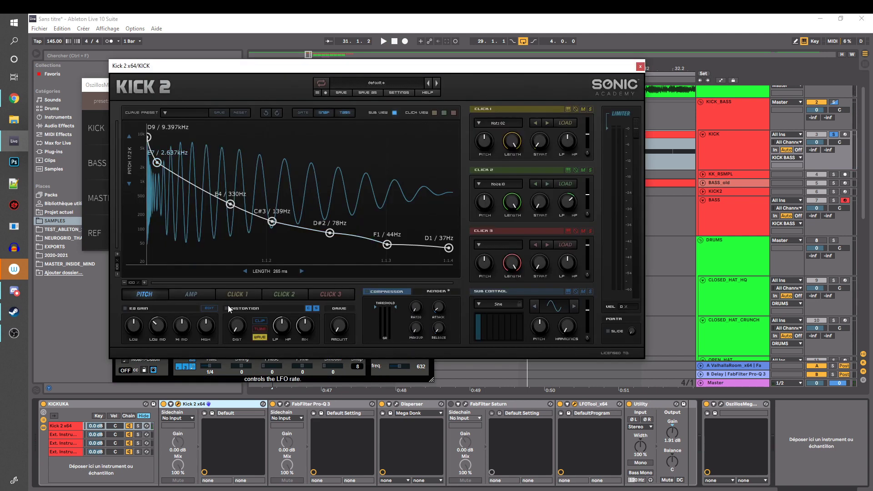
click(205, 295)
click(384, 378)
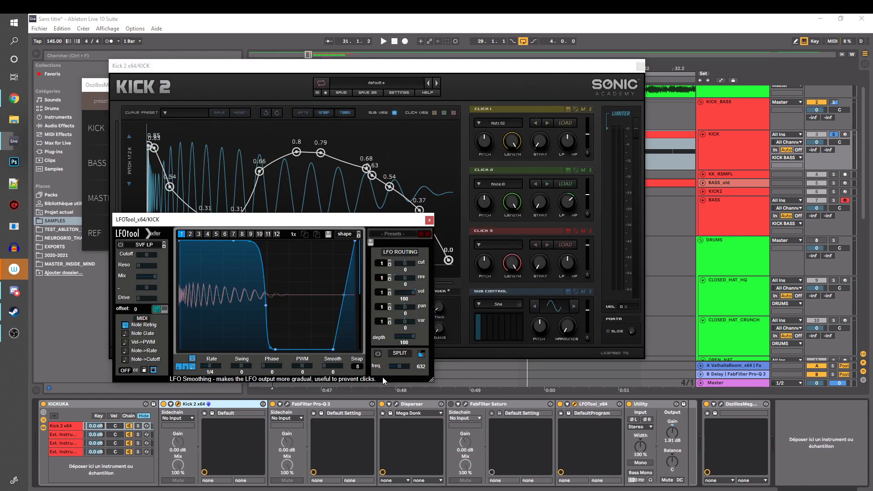
click(560, 404)
click(431, 68)
Add an amp envelope point between the 0.37 and final 0.0 points, lower it to 0.0 during playback and close Kick 2
double_click(433, 258)
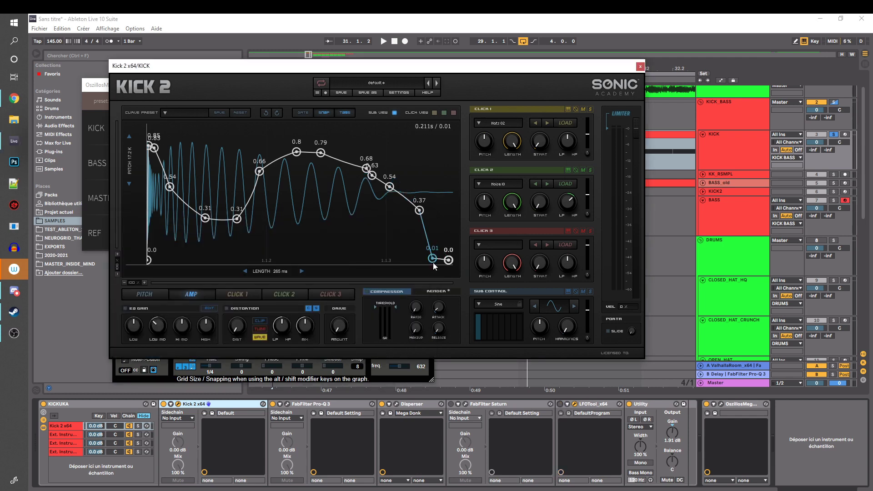
key(space)
drag(434, 263, 432, 292)
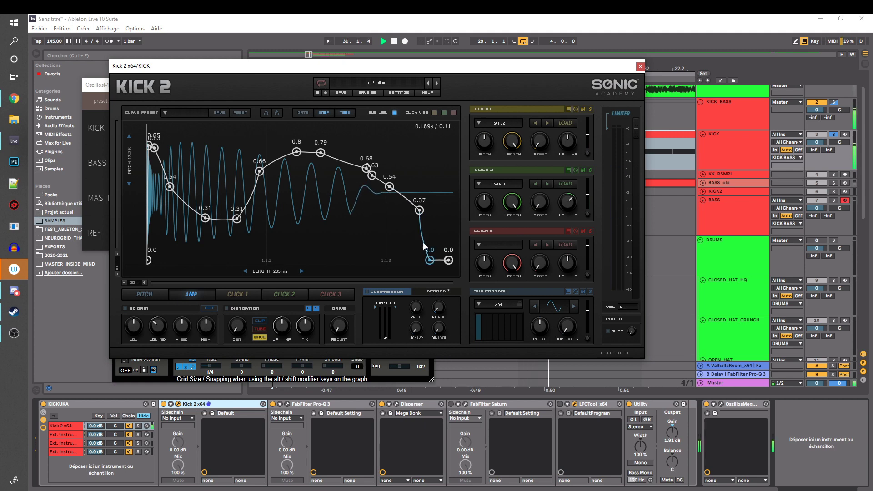
drag(429, 260, 431, 269)
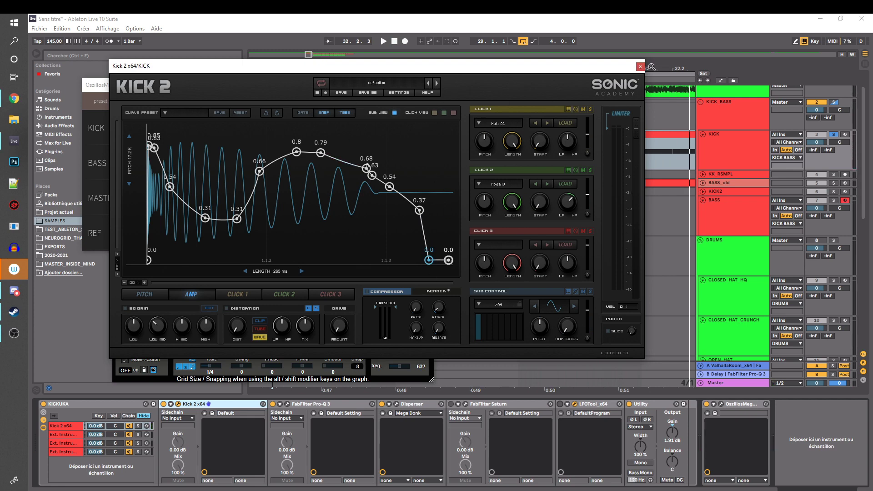
click(640, 69)
Stack the oscilloscope window above LFOTool and show the first Ext. Instrument chain's MIDI routing in the KICKUKA rack
mouse_move(374, 217)
mouse_down()
mouse_move(370, 188)
mouse_move(376, 205)
mouse_up()
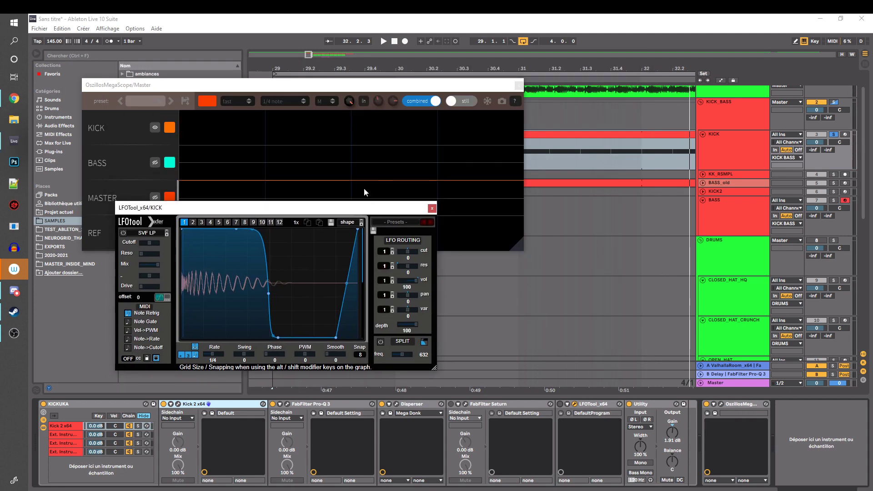
click(340, 88)
drag(338, 91, 330, 45)
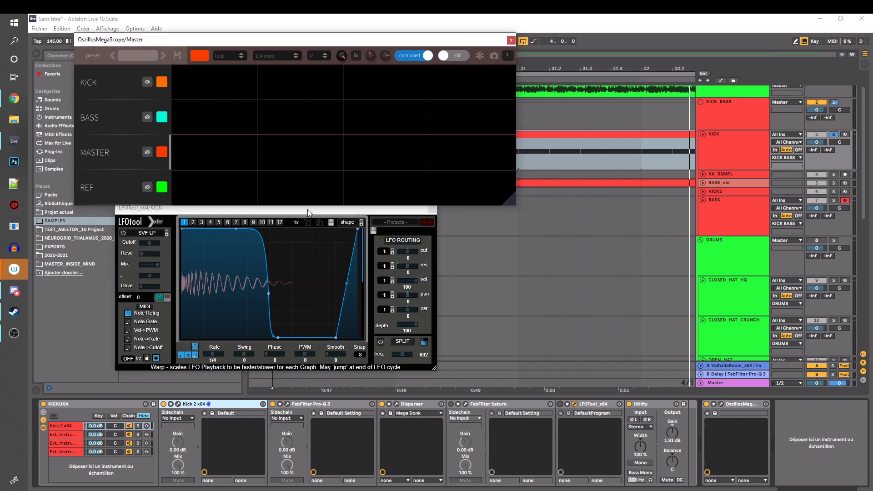
drag(308, 213, 290, 226)
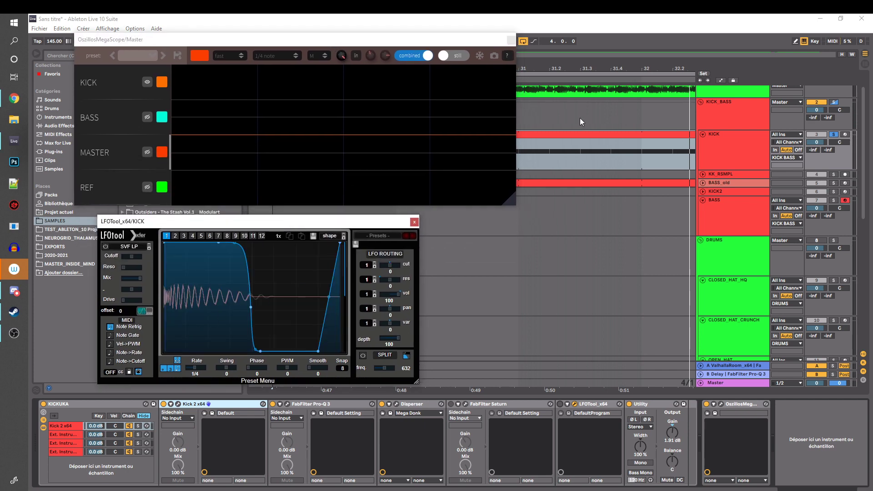
click(63, 435)
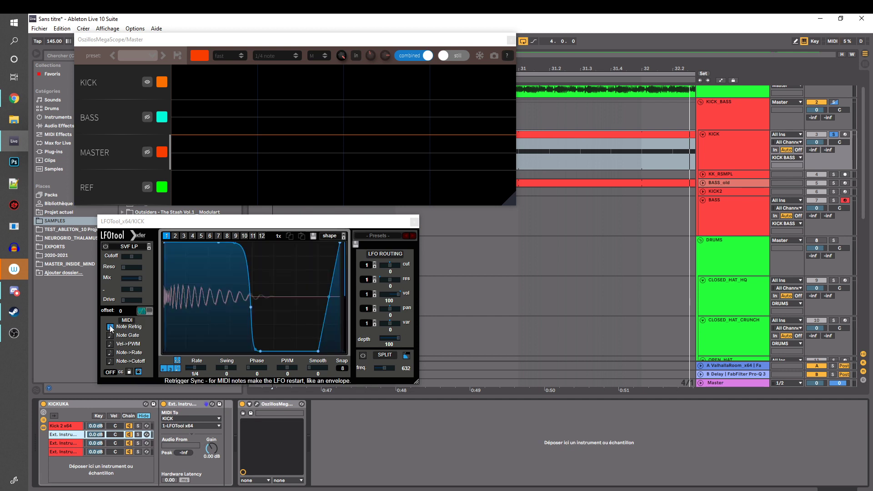
Open the KICK clip in an enlarged note editor, add off-beat kick notes at 1.2.3, 1.3.3 and 1.4.3, and play it
click(555, 133)
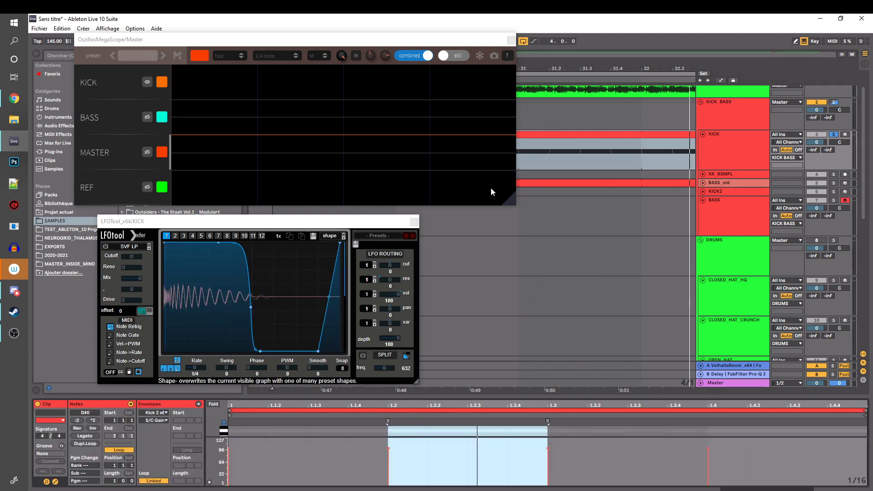
drag(470, 397, 470, 232)
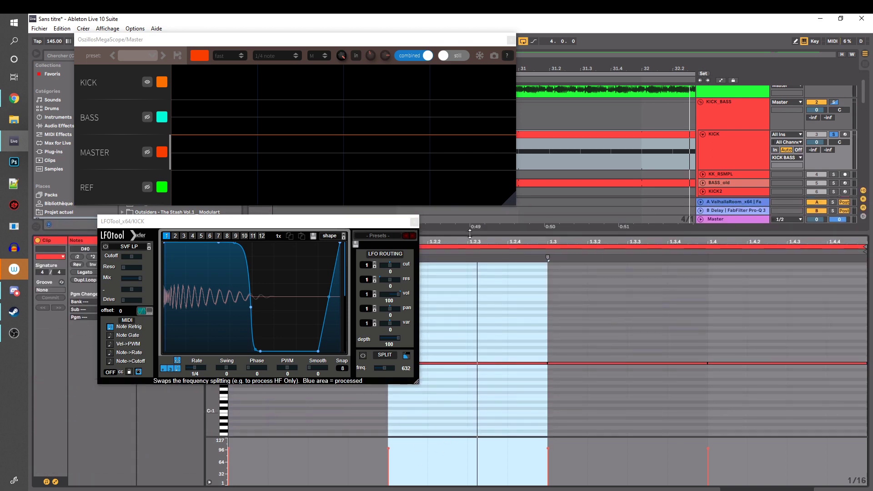
click(488, 324)
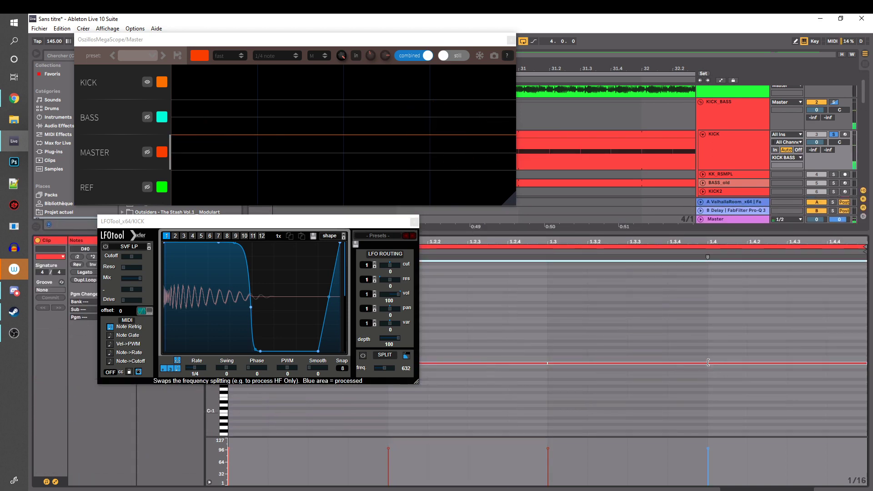
mouse_move(705, 362)
mouse_down()
mouse_move(628, 366)
mouse_move(682, 367)
mouse_up()
key(space)
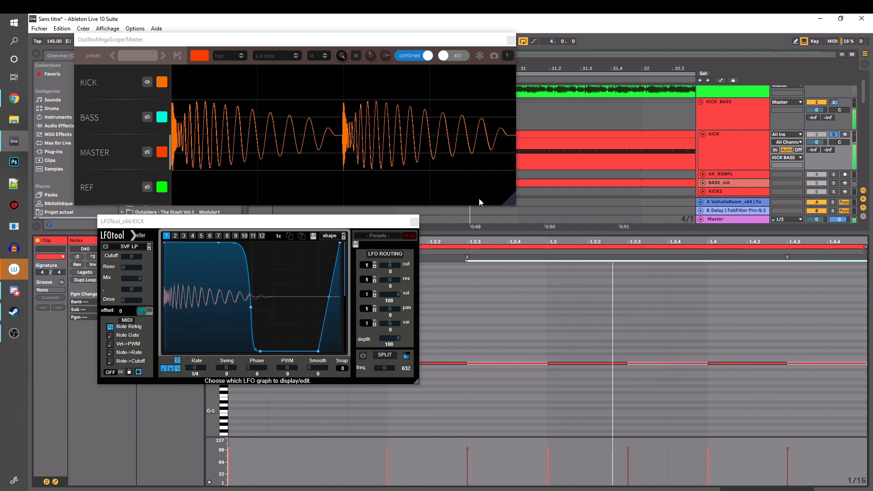
Show the KICK track's Kick 2 x64 chain and re-enable its LFOTool during playback
click(743, 138)
click(836, 489)
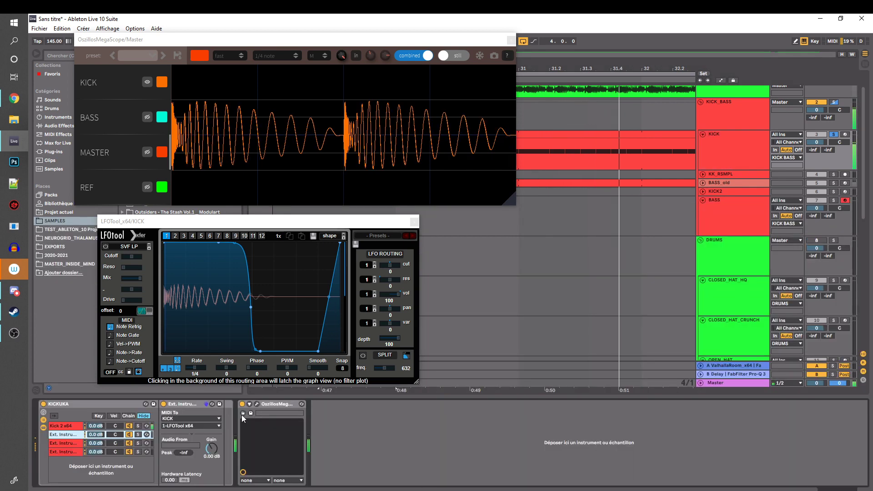
click(66, 425)
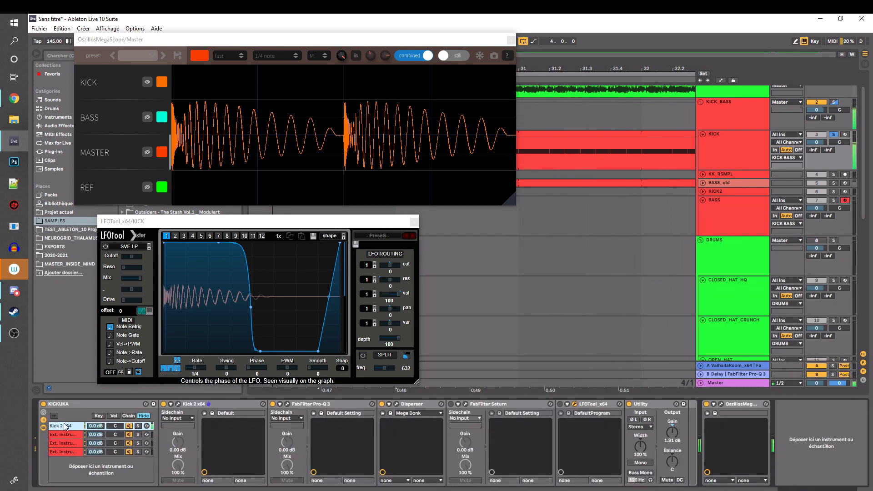
click(560, 403)
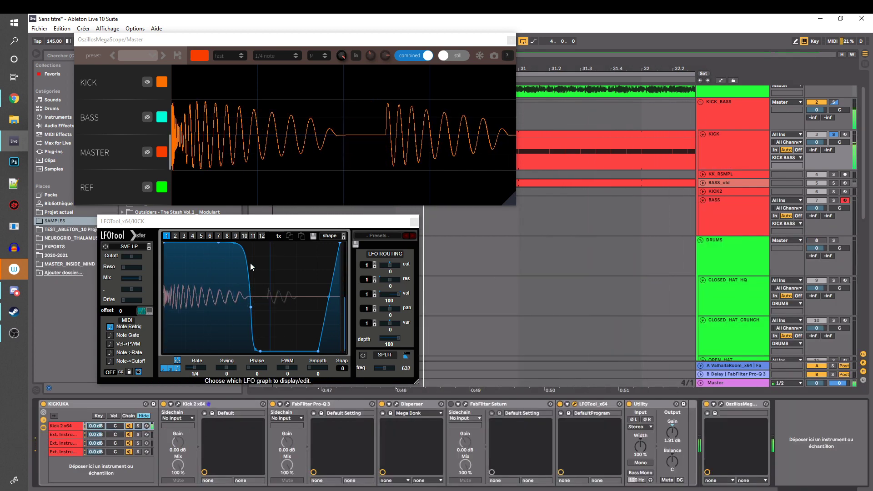
Select the KICK clip, toggle LFOTool's Note Retrig to compare it during playback and leave it off
click(518, 155)
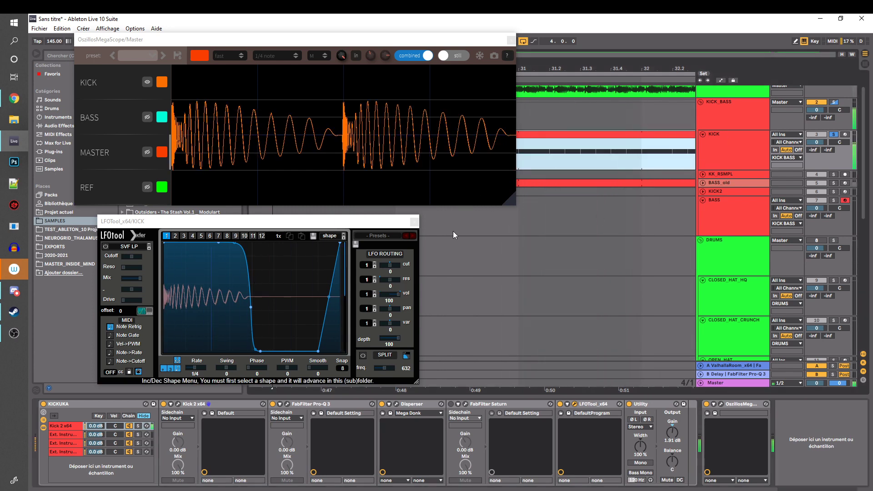
click(111, 327)
click(111, 327)
click(111, 327)
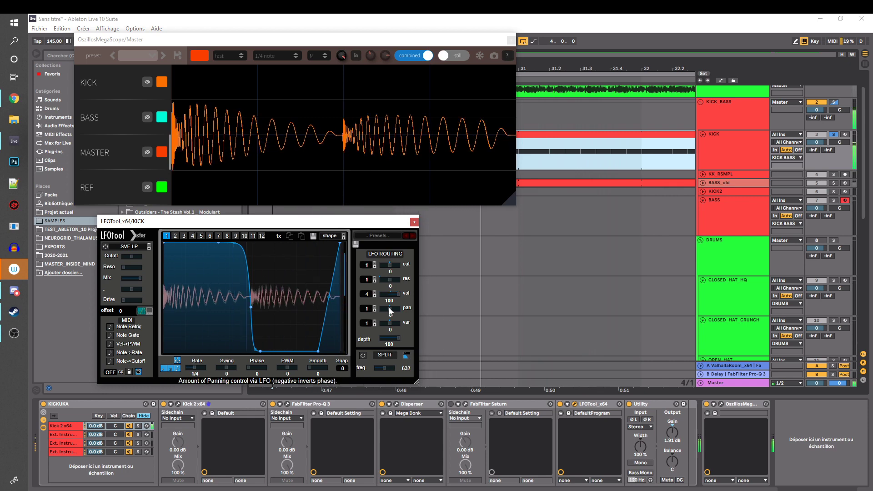
Switch LFOTool's volume routing between graphs 1 and 4 to compare the kick's waveform on the oscilloscope
click(374, 295)
click(375, 296)
click(375, 292)
click(375, 293)
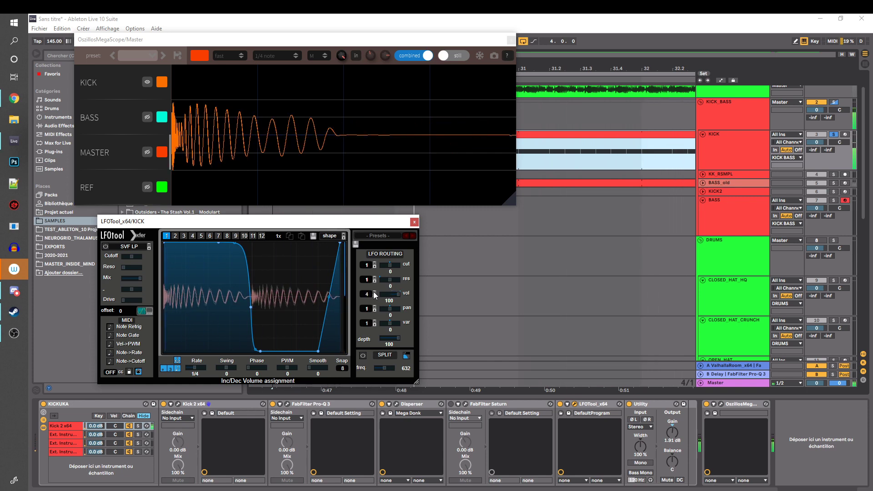
click(375, 295)
click(375, 295)
click(374, 294)
click(375, 293)
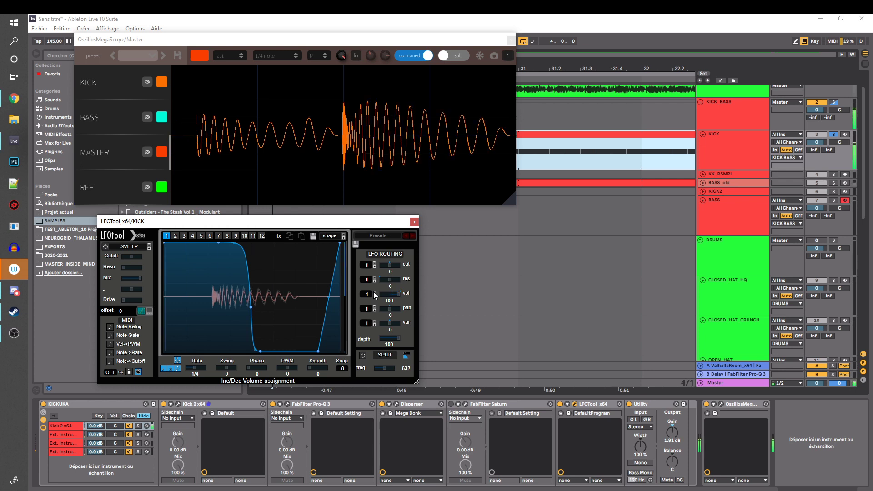
click(375, 294)
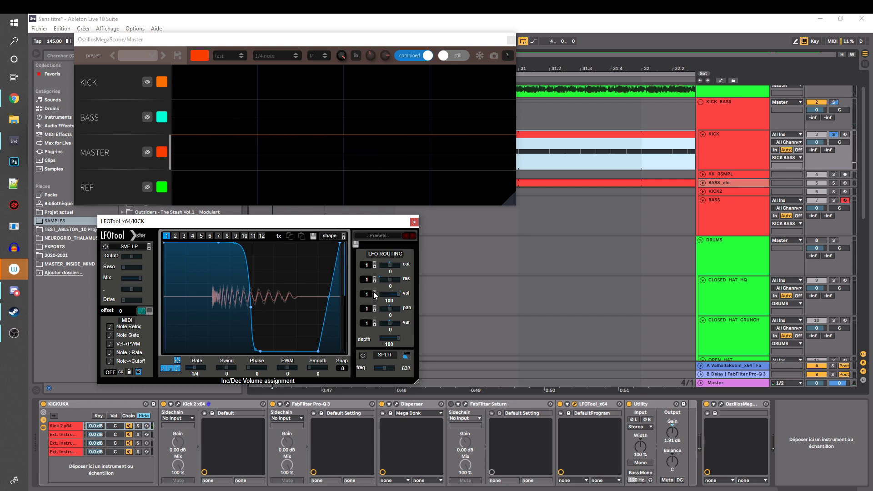
click(374, 293)
click(375, 294)
click(374, 294)
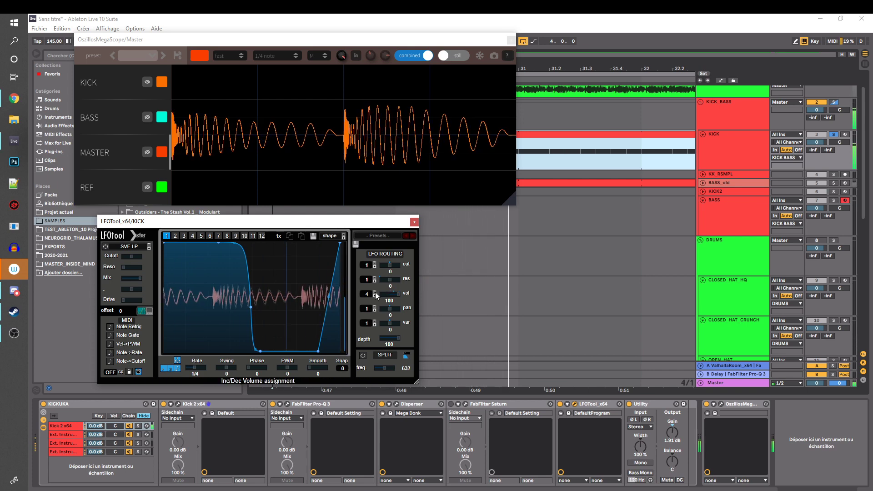
Rearrange the windows so LFOTool sits directly below the oscilloscope over the arrangement
drag(340, 223, 513, 228)
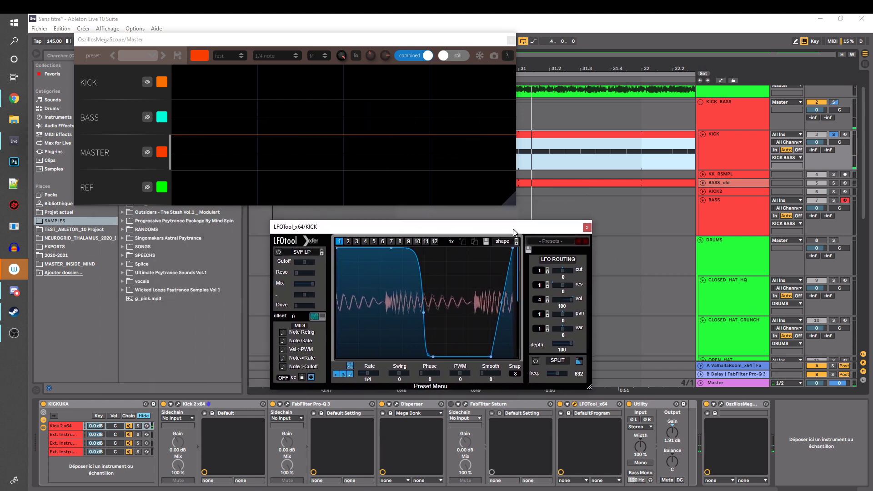
drag(496, 39, 463, 44)
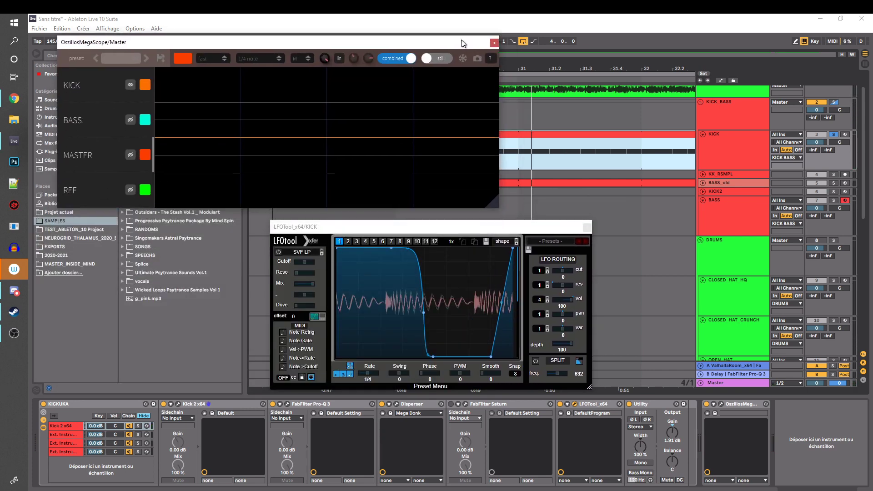
drag(547, 234, 390, 220)
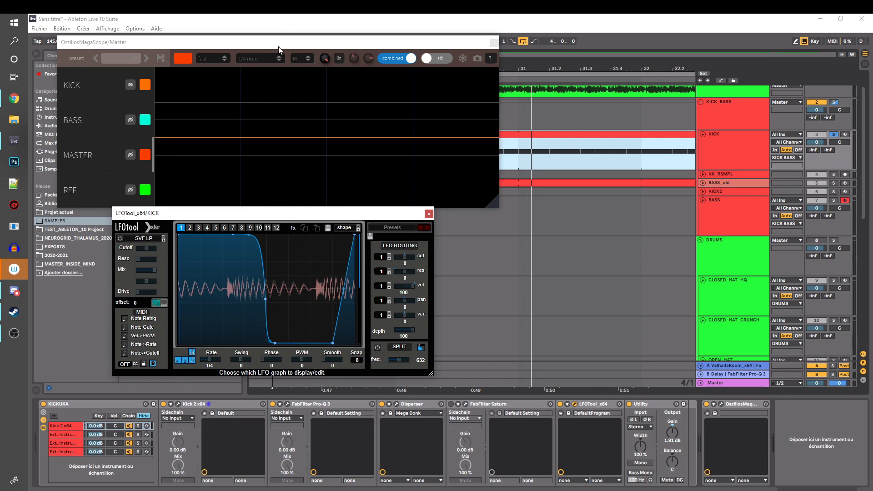
drag(278, 50, 249, 51)
click(567, 405)
click(567, 405)
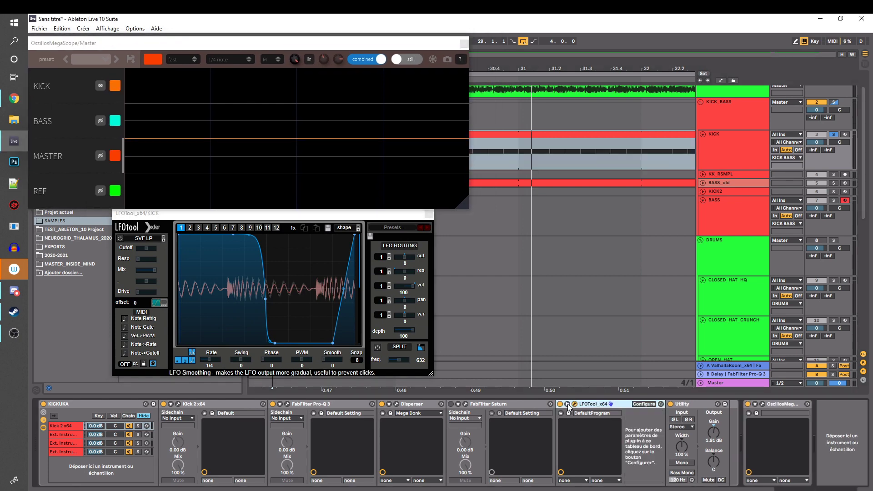
click(568, 405)
Route the KICK LFOTool's volume to graph 4 and reshape that graph into a full-level plateau that drops to zero mid-cycle
key(space)
click(391, 287)
click(391, 288)
click(390, 288)
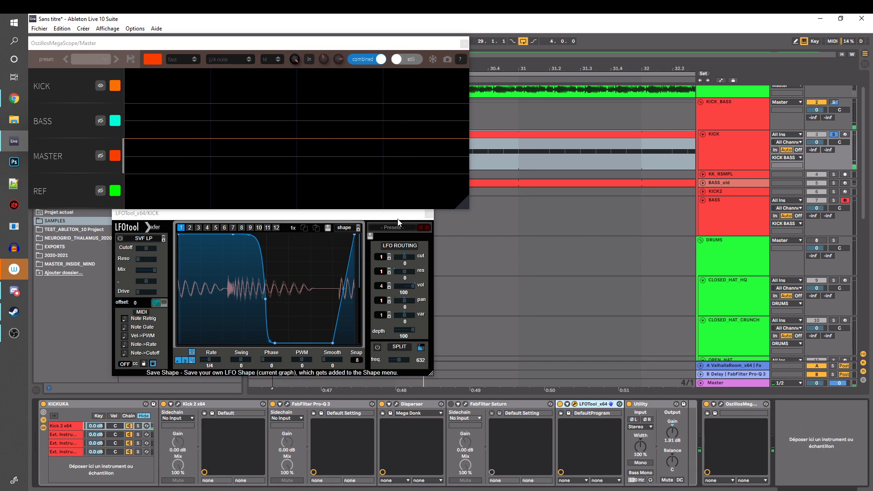
drag(398, 222, 391, 232)
click(201, 238)
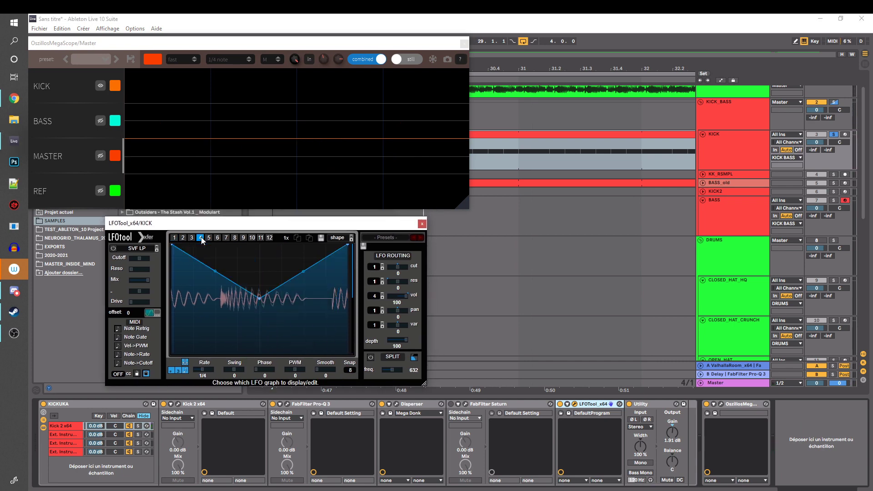
drag(243, 259, 238, 231)
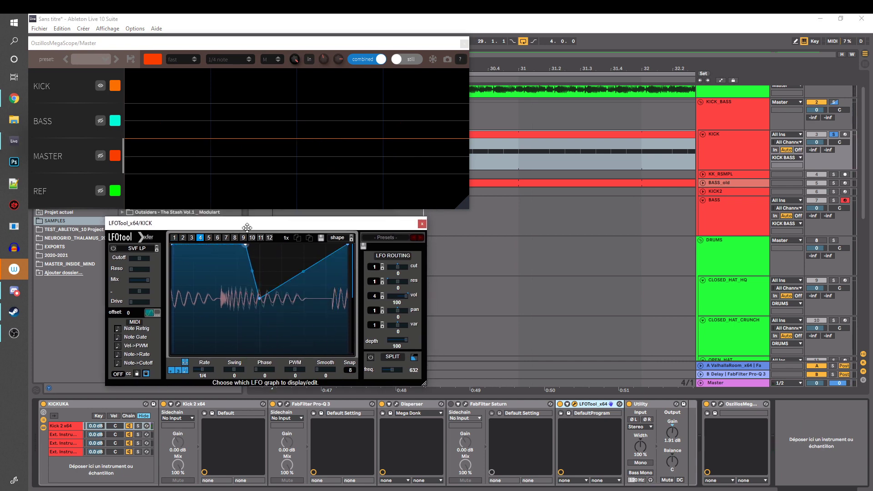
drag(275, 331, 390, 468)
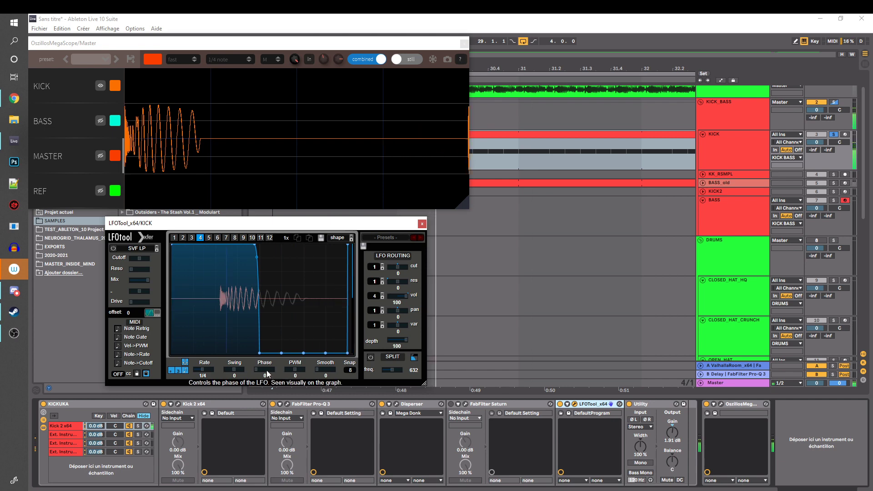
Enable Note Retrig, round graph 4's drop and shift it earlier to shorten the kick's tail, and close LFOTool
click(117, 329)
click(157, 313)
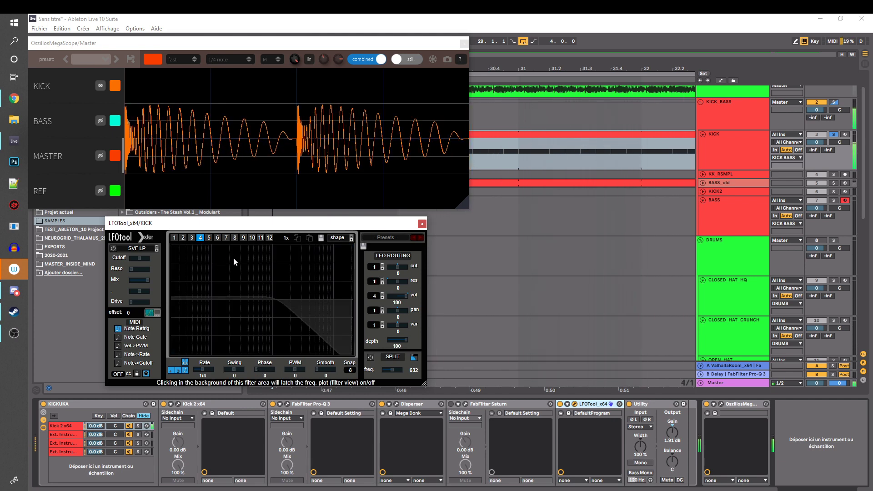
click(157, 313)
drag(255, 245, 222, 240)
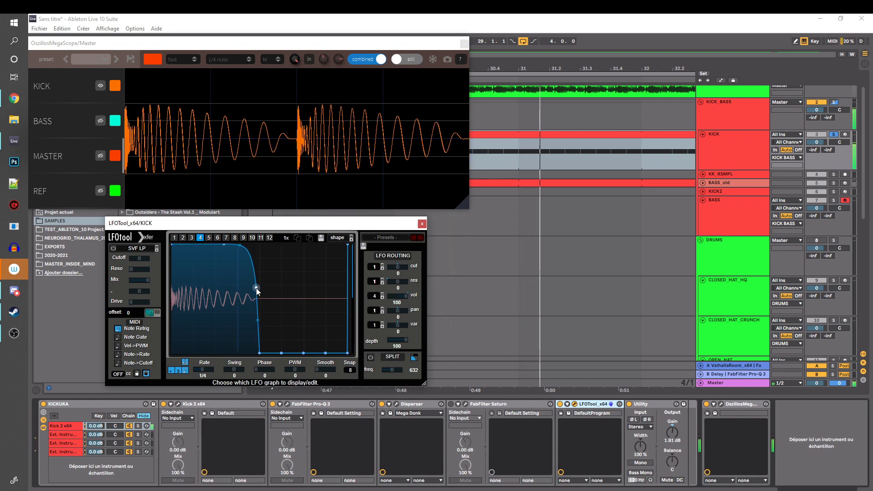
drag(255, 293, 249, 292)
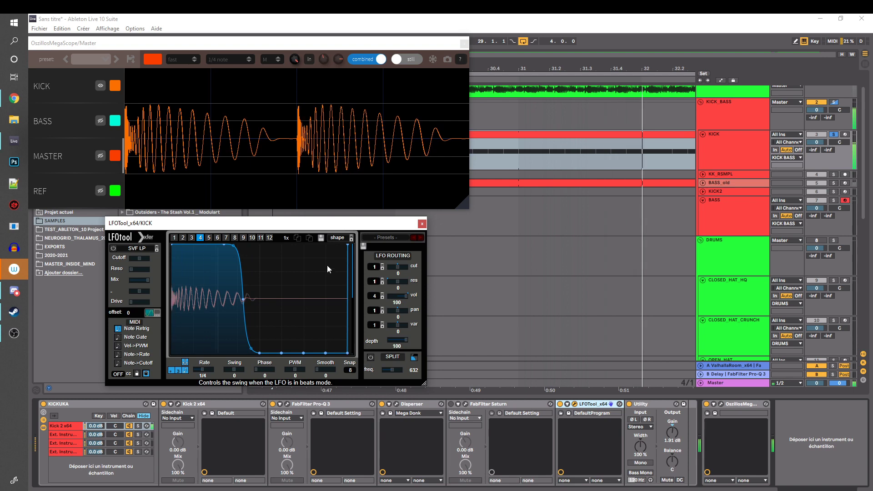
click(422, 224)
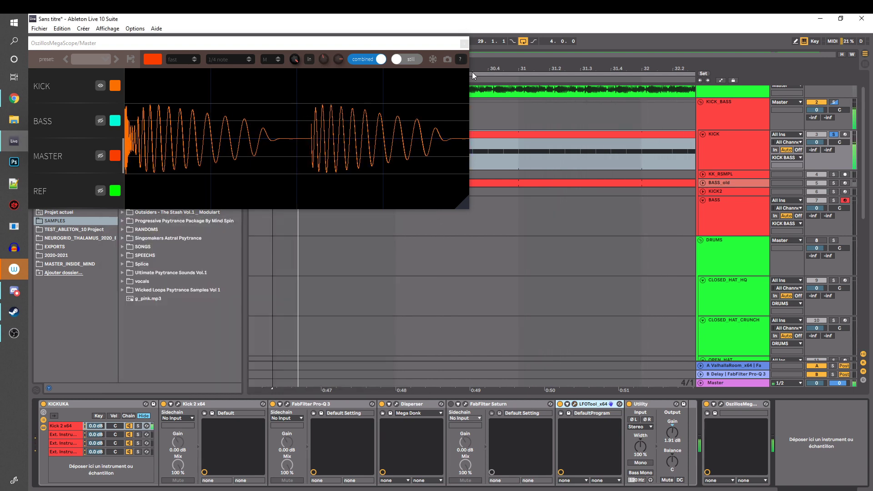
Show the BASS_old track's device chain and examine the oscillator, filter and envelope settings of its Serum patch
click(721, 181)
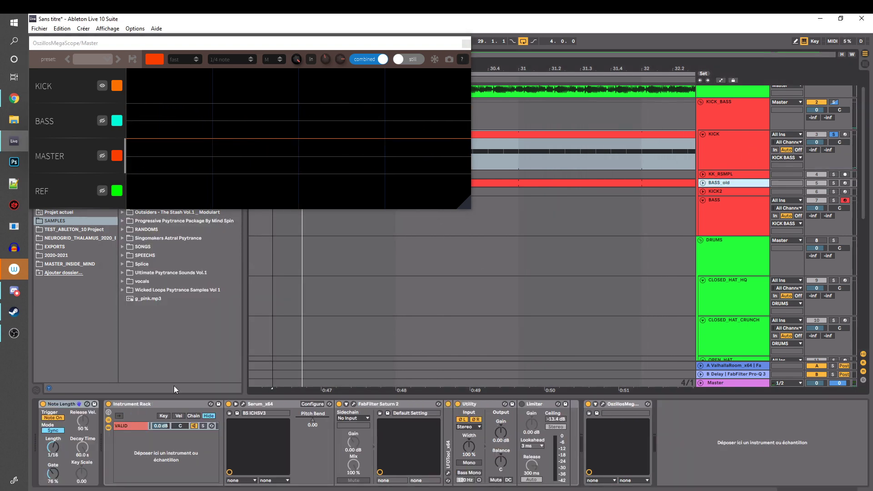
click(244, 404)
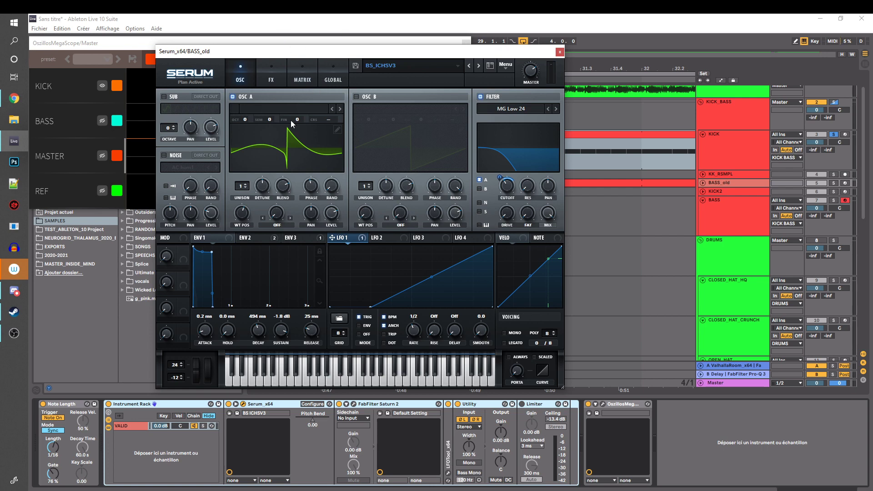
click(269, 411)
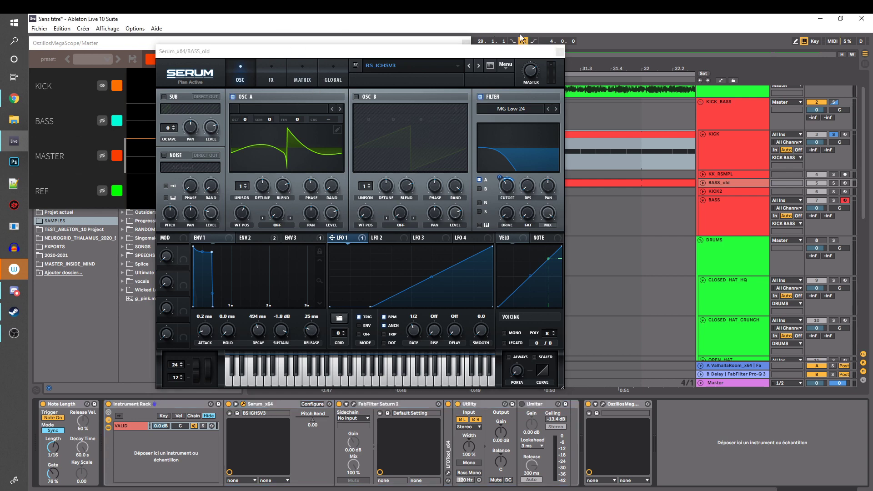
click(559, 52)
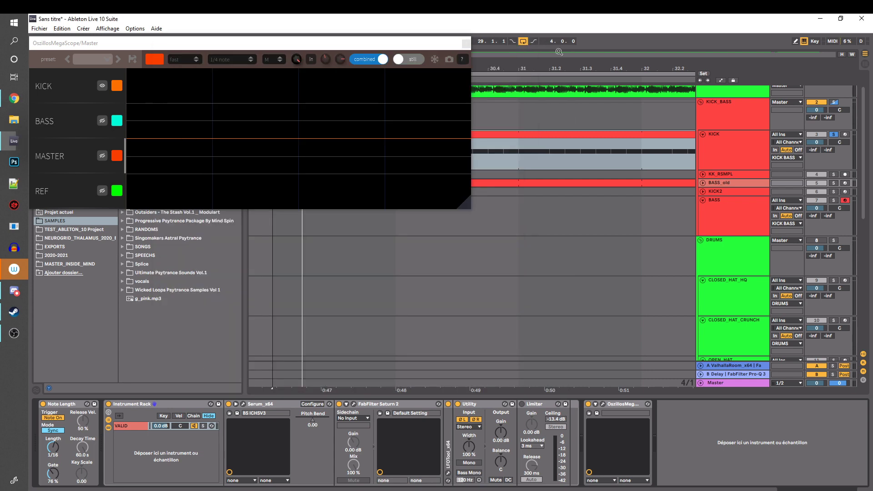
Display BASS_old's FabFilter Saturn 2 and arrange its window directly below the oscilloscope
click(388, 406)
drag(359, 46, 394, 38)
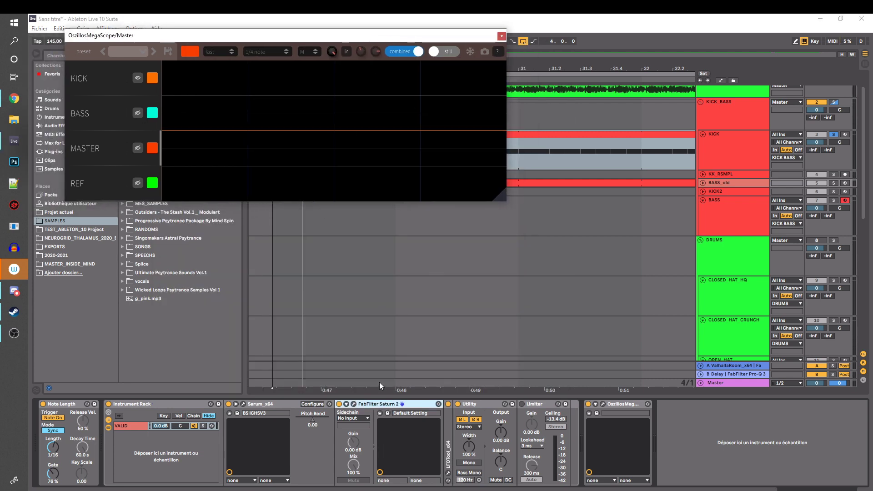
click(353, 404)
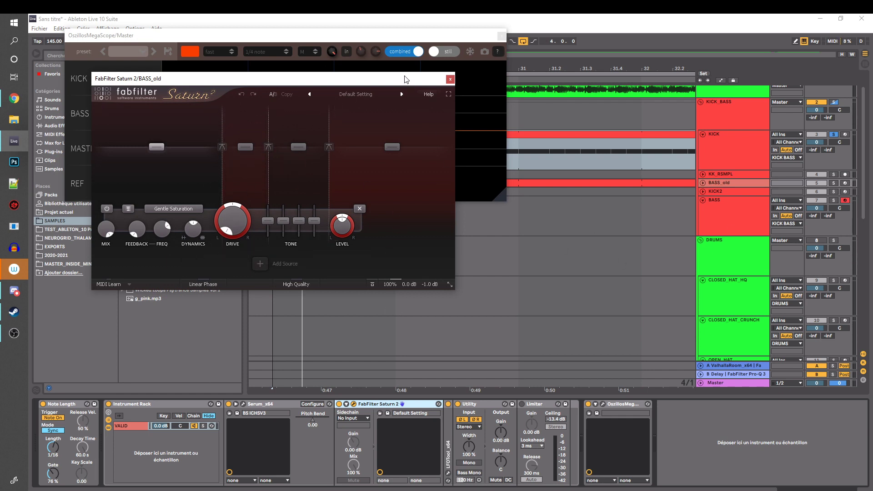
drag(406, 79, 370, 200)
Solo BASS_old along with the kick during playback and make the oscilloscope show the MASTER trace instead of KICK
click(833, 183)
key(space)
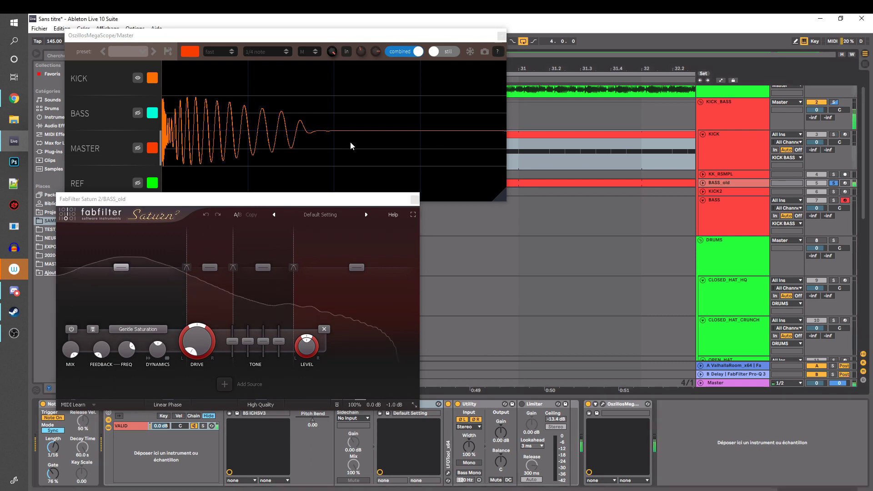
click(138, 148)
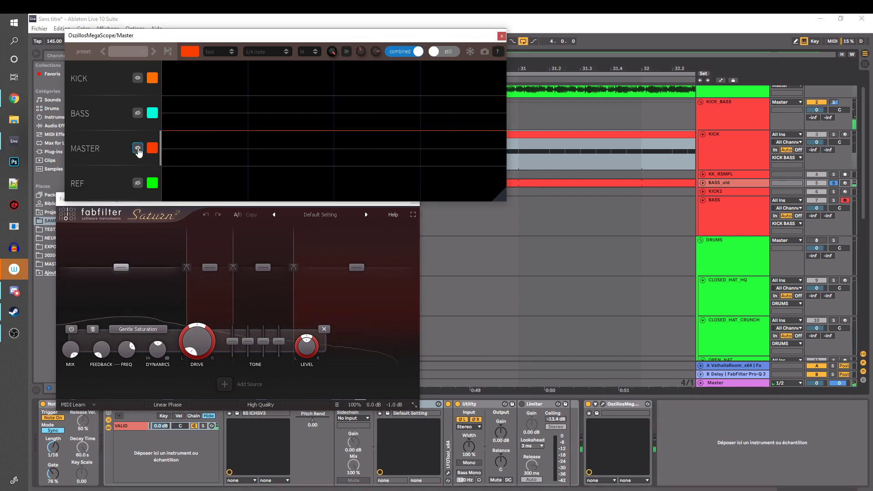
click(137, 78)
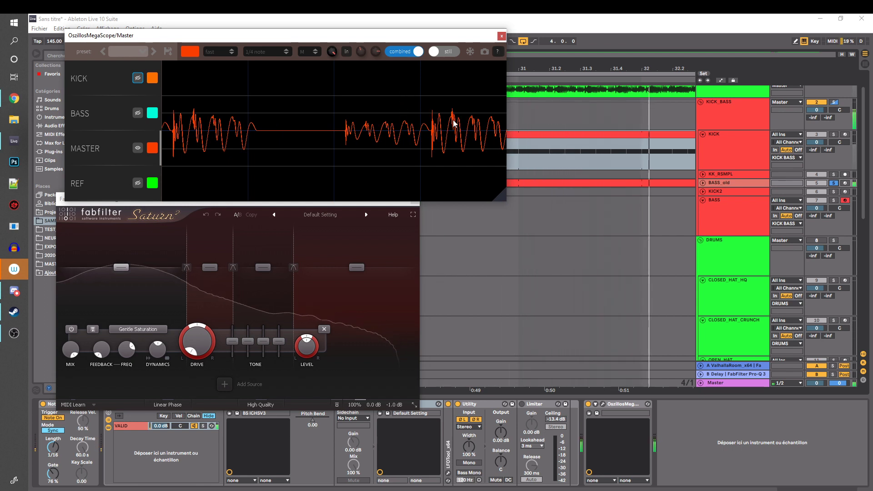
Close Saturn 2 and unfold the LFOTool device in the BASS_old chain
click(381, 203)
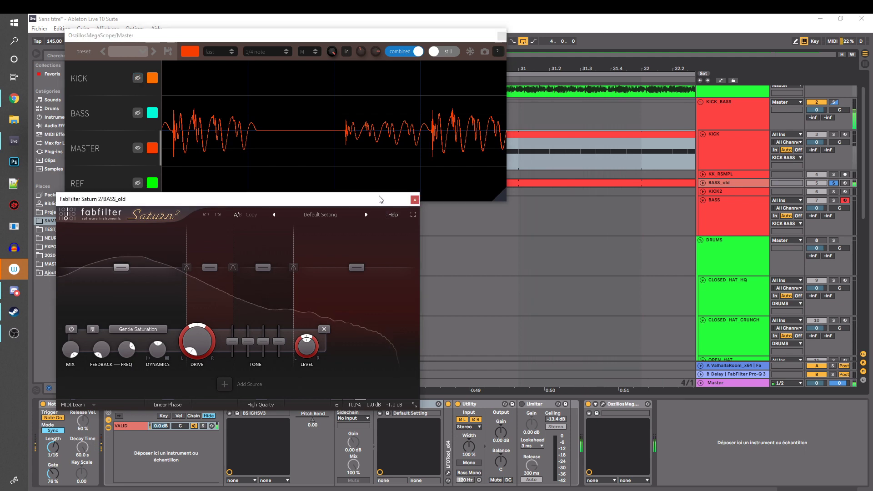
drag(381, 199, 389, 217)
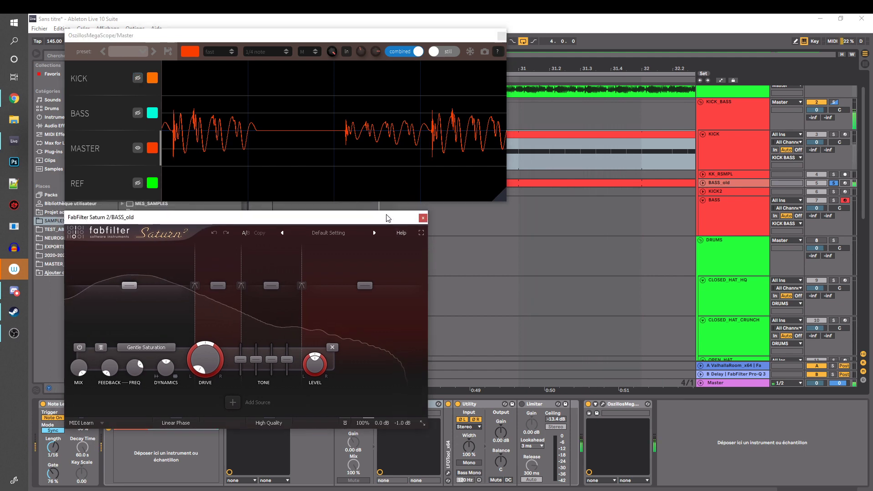
click(423, 218)
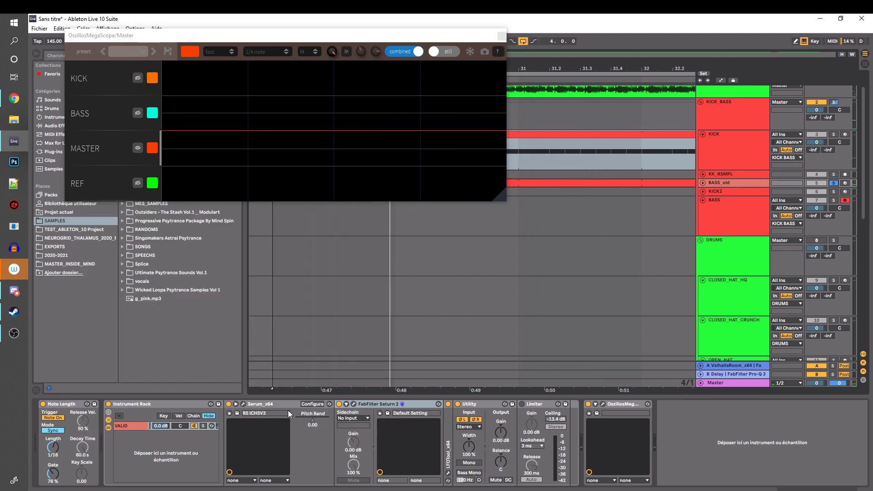
double_click(450, 434)
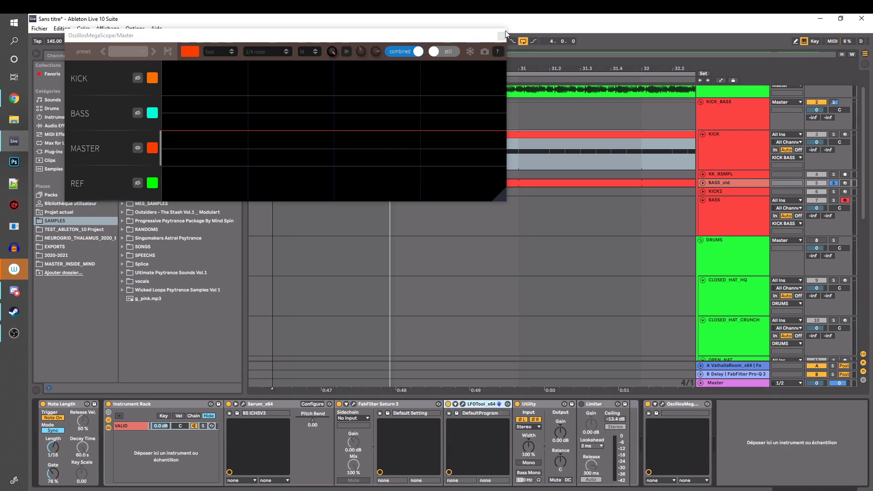
Move the oscilloscope clear of the browser and show the Max for Live category
drag(470, 40, 481, 43)
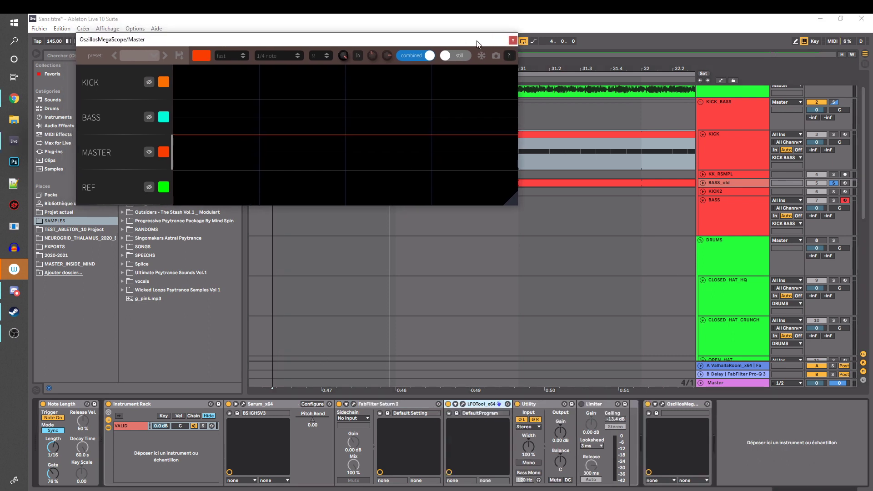
click(388, 405)
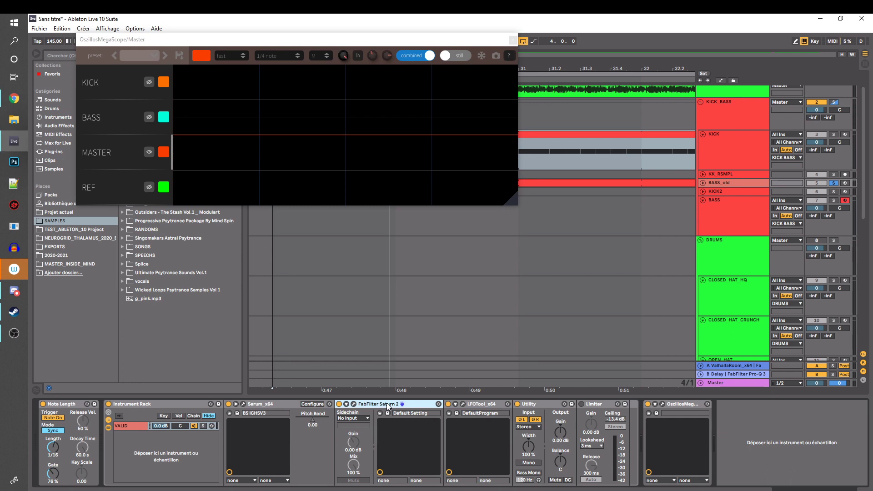
drag(274, 44, 478, 61)
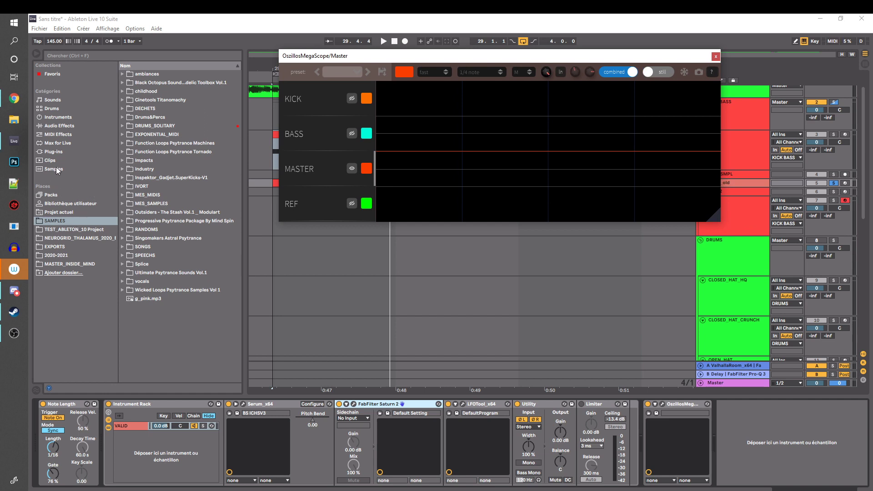
click(62, 144)
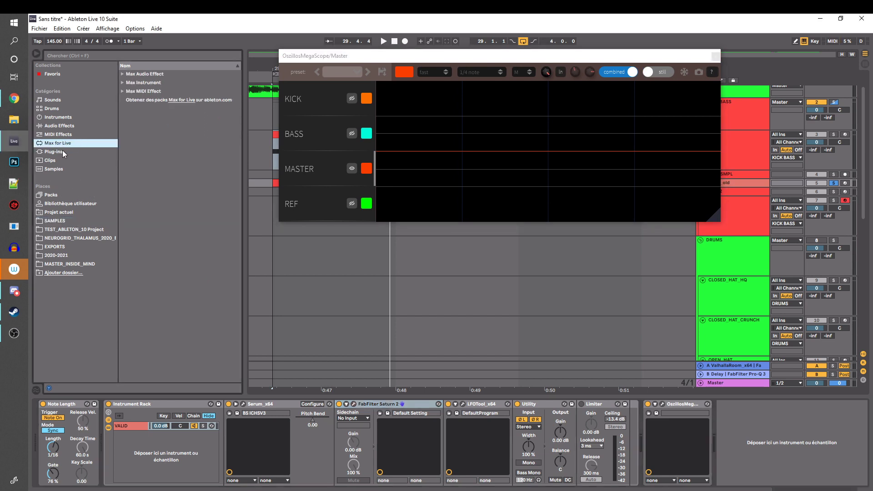
In BASS_old's LFOTool, remove the dip from graph 1's rise, lower the last rise point into a nearly level step, and close it
click(463, 404)
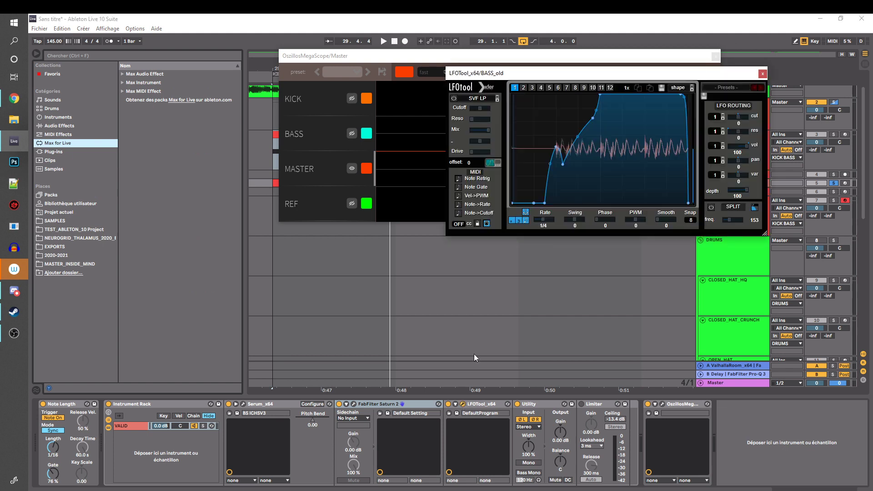
double_click(556, 147)
mouse_move(563, 164)
mouse_down()
mouse_move(548, 150)
mouse_move(556, 151)
mouse_up()
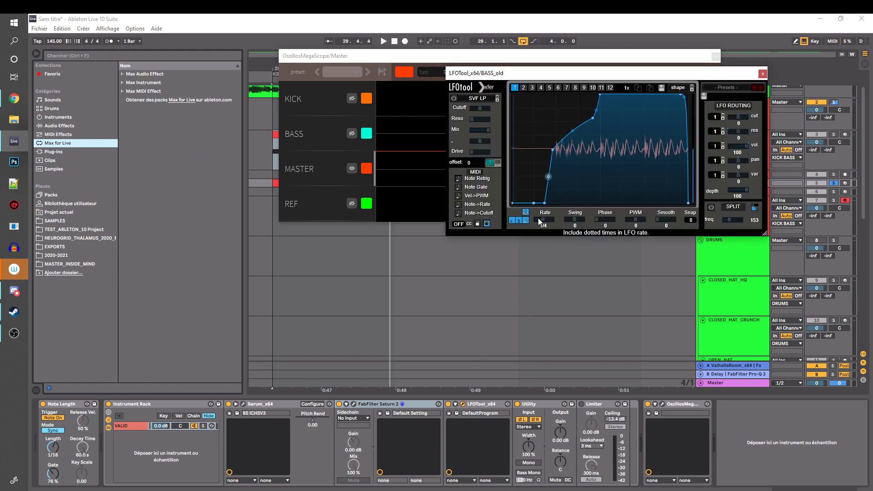
drag(590, 119, 598, 143)
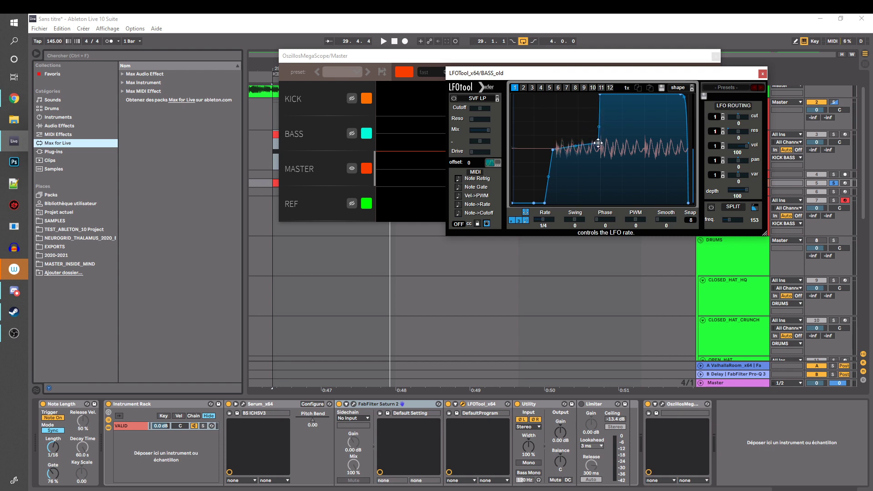
click(762, 74)
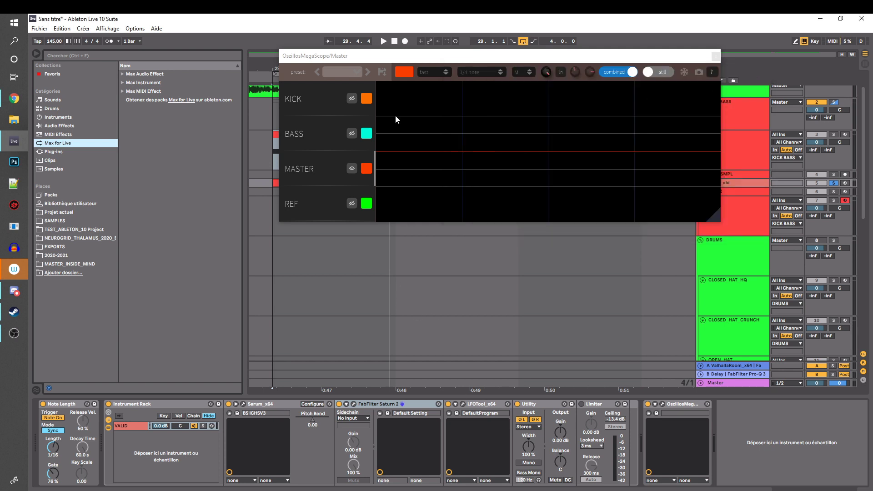
Zoom the arrangement out to bars 28 to 43 to reveal the BASS clips, and reposition the oscilloscope over the browser
drag(423, 66, 634, 94)
click(270, 159)
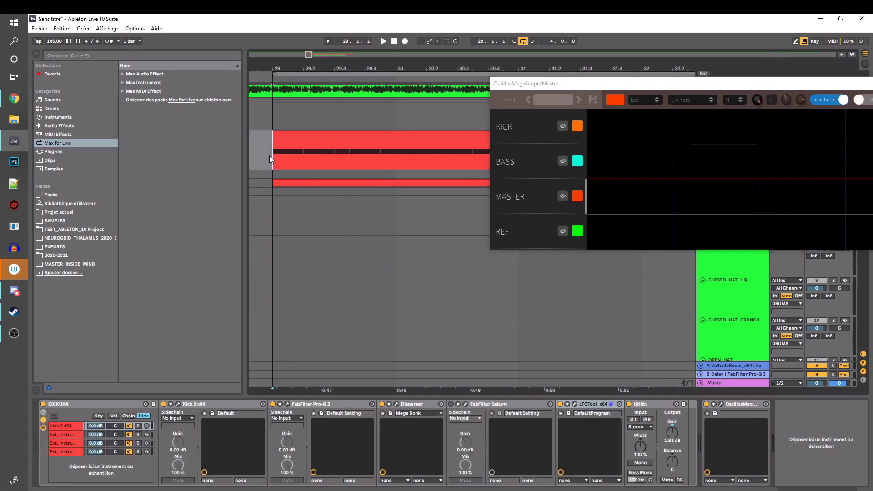
drag(312, 68, 290, 37)
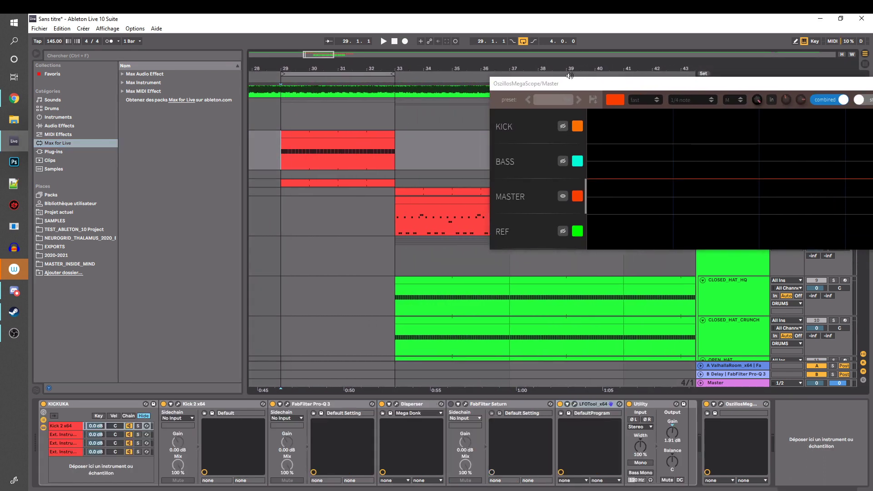
drag(570, 86, 274, 109)
drag(609, 111, 444, 58)
scroll(741, 205, down, 2)
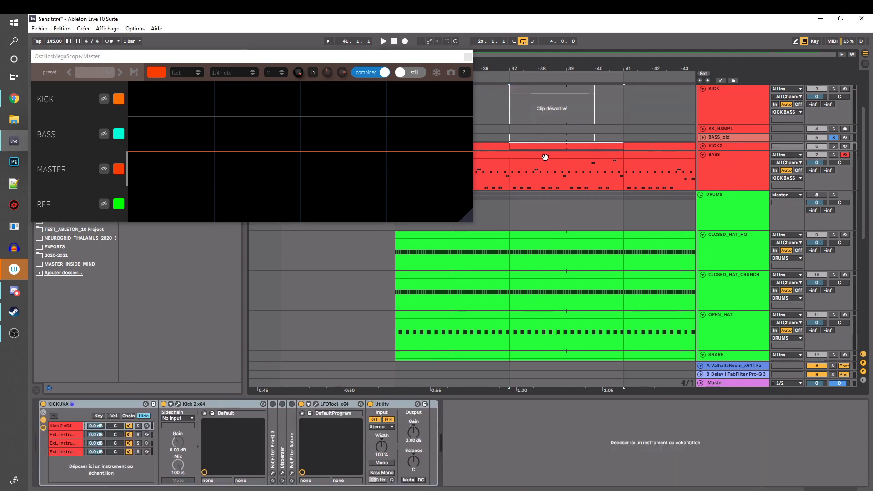
Select the BASS clip starting at bar 33 and examine its track's Saturn 2 and first Pro-Q 3 settings
click(545, 156)
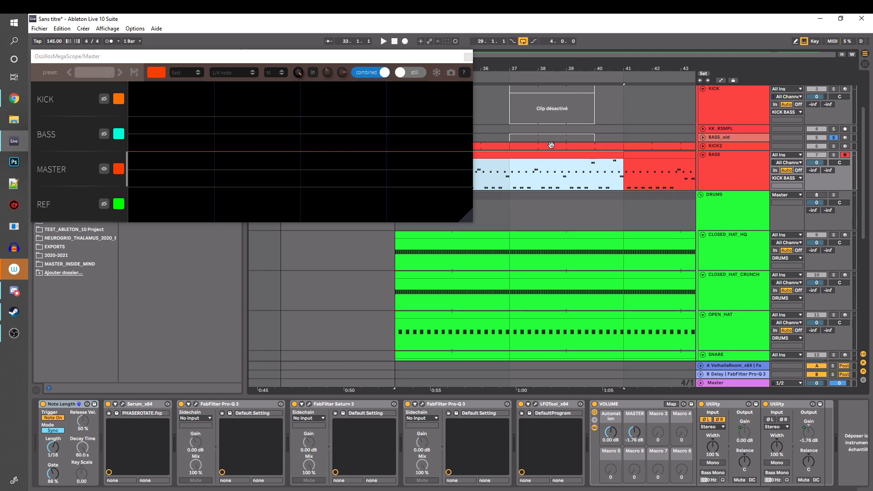
click(309, 404)
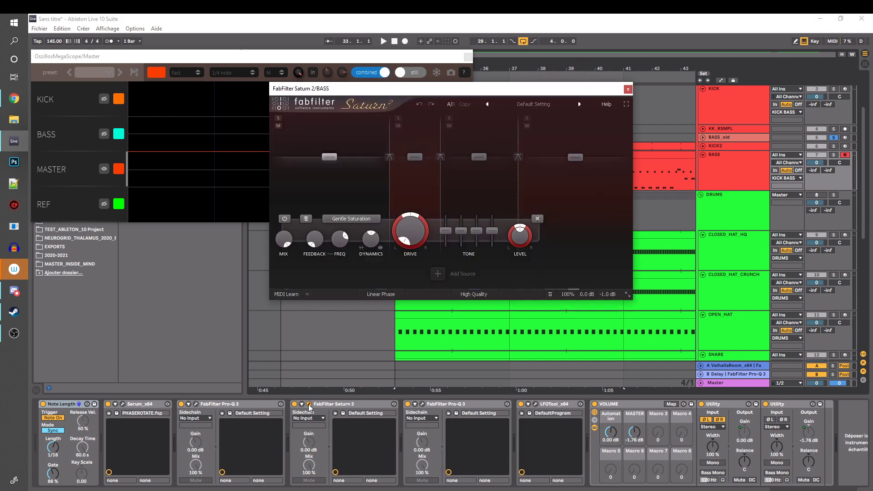
click(309, 403)
click(196, 404)
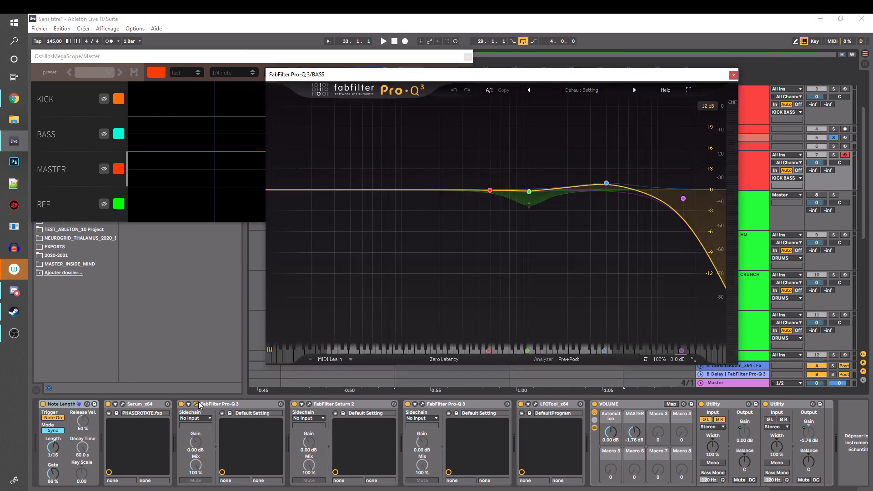
Close the Pro-Q 3 window and examine the PHASEROTATE patch in the BASS track's Serum
click(196, 404)
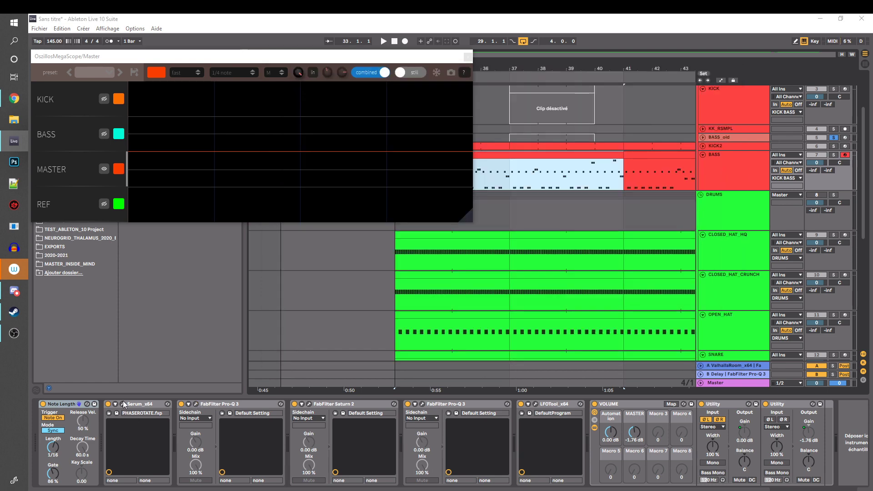
click(123, 403)
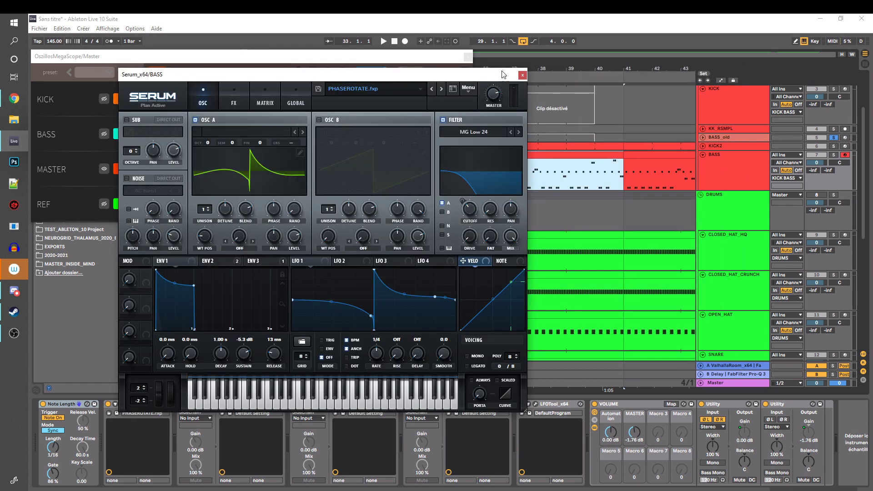
click(523, 75)
Shift the oscilloscope slightly over the browser and show the DRUMS group's effect chain
scroll(602, 144, down, 2)
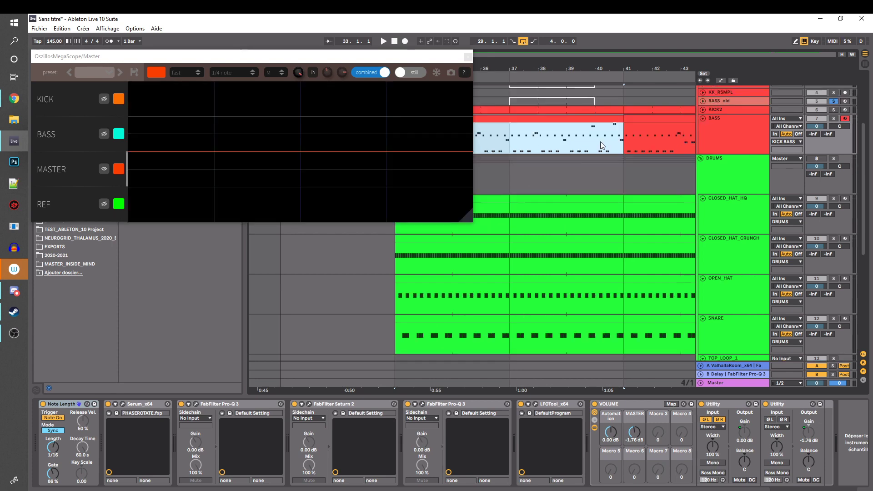
scroll(591, 141, up, 1)
click(453, 57)
drag(453, 59, 472, 57)
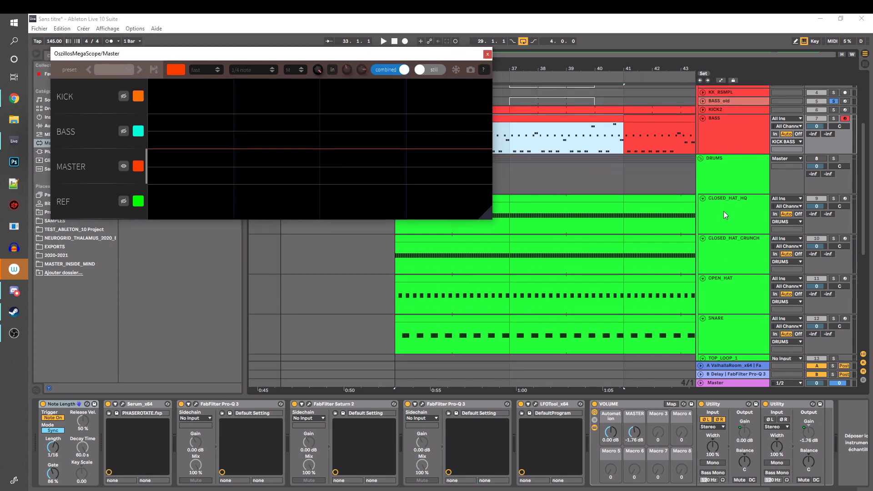
scroll(724, 211, down, 2)
click(723, 116)
scroll(723, 132, up, 5)
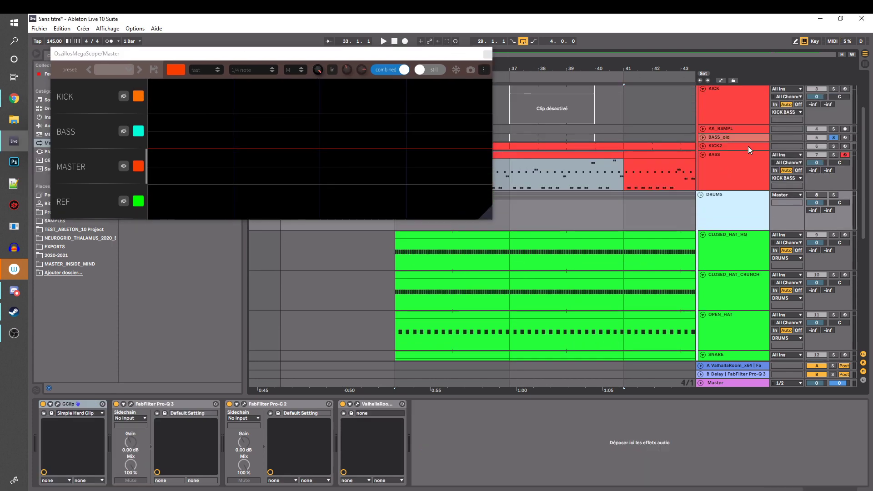
Inspect the device chains of the CLOSED_HAT_HQ and TOP_LOOP_1 tracks
scroll(749, 146, down, 4)
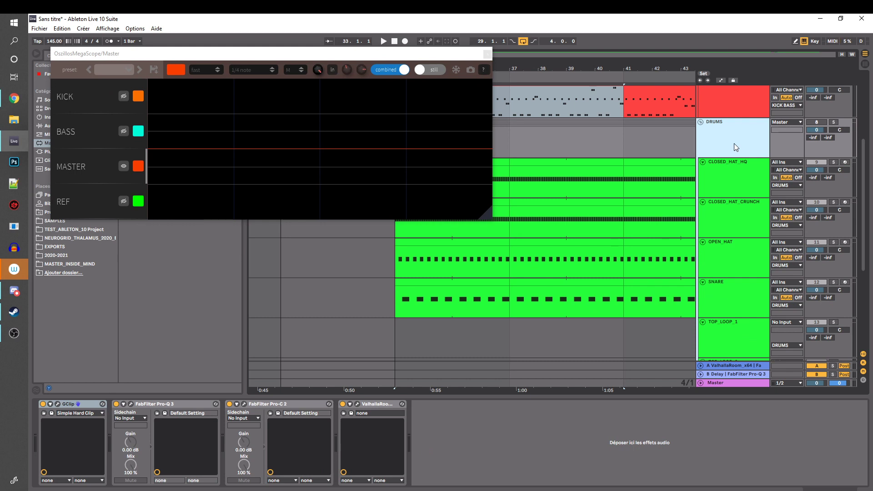
scroll(727, 136, down, 4)
click(722, 126)
scroll(723, 159, down, 2)
scroll(725, 186, up, 1)
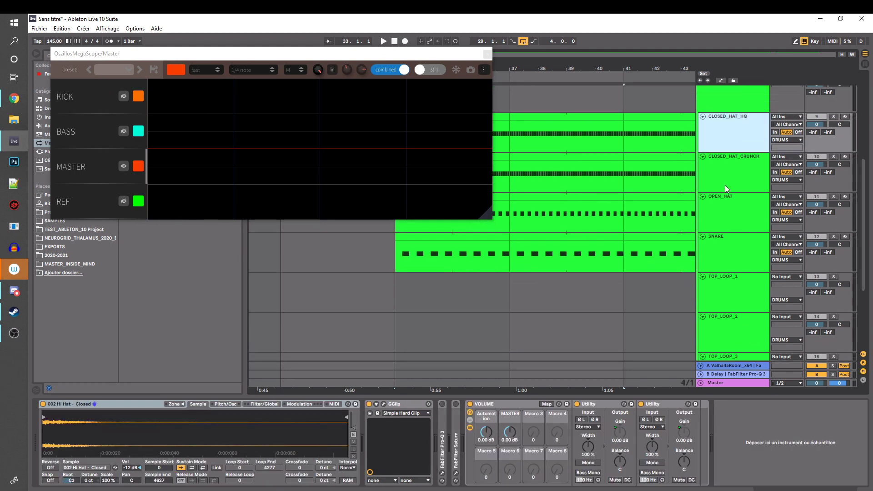
click(741, 260)
Zoom the arrangement out past bar 65 and look through the chains of TOP_LOOP_1, TOP_LOOP_2 and TOP_LOOP_3
click(630, 72)
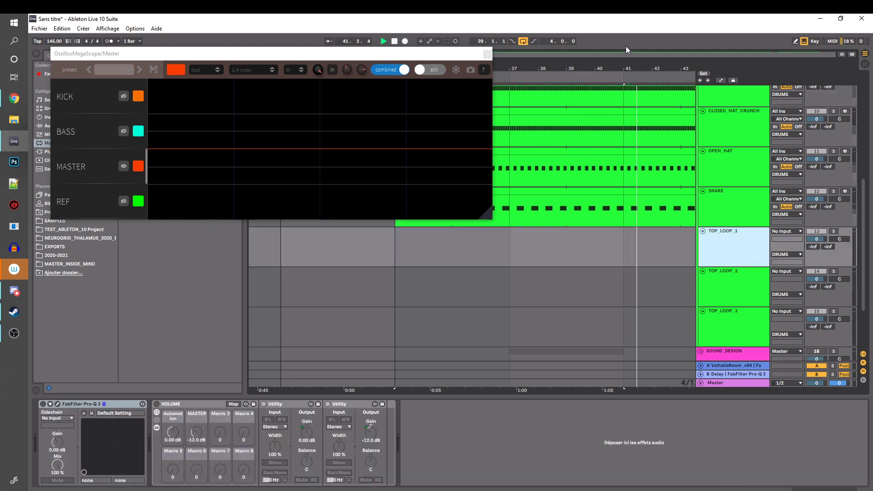
key(space)
mouse_move(626, 53)
mouse_down()
mouse_move(626, 28)
mouse_move(636, 41)
mouse_up()
click(718, 289)
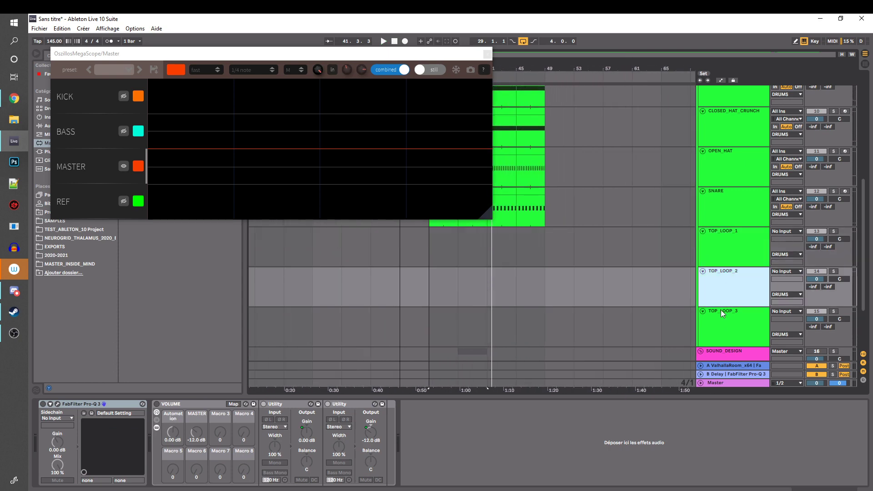
click(723, 321)
click(725, 284)
click(728, 214)
click(728, 255)
click(723, 289)
click(731, 253)
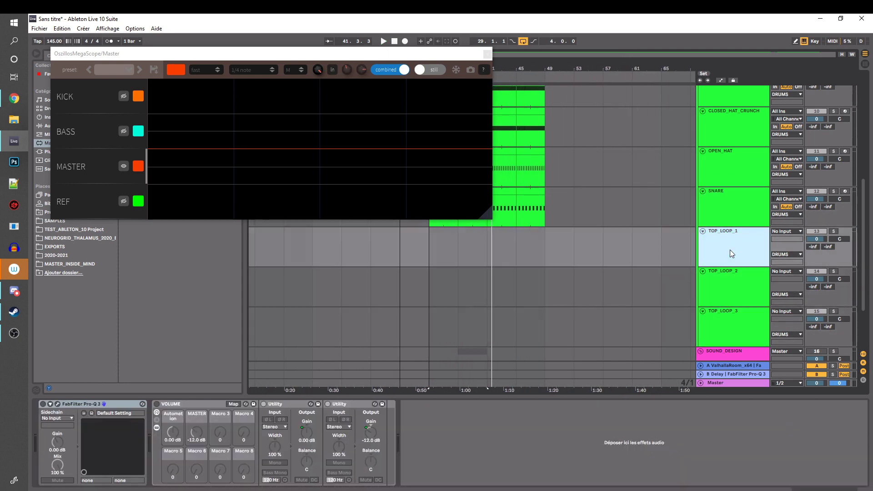
Mark bars 33 to 49 on TOP_LOOP_1 and move the oscilloscope away from the clips
drag(428, 246, 533, 236)
scroll(567, 259, up, 5)
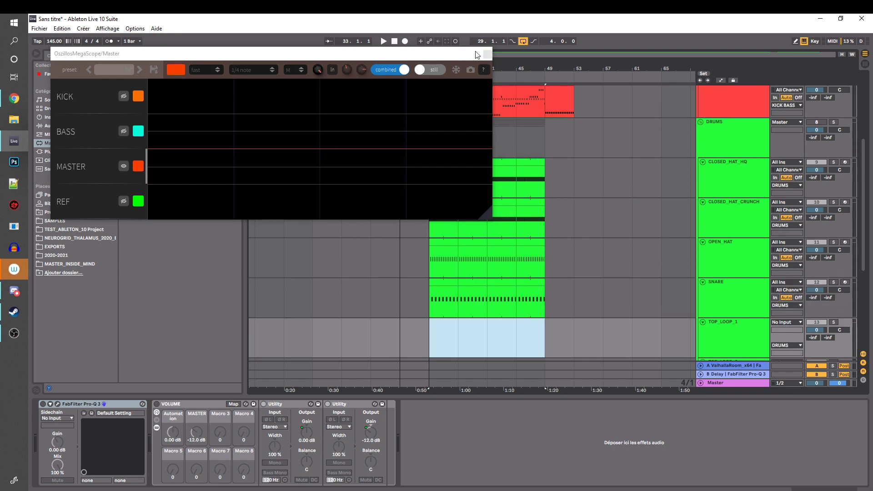
drag(433, 57, 324, 49)
Examine the clips and instrument chains of the CLOSED_HAT_HQ, CLOSED_HAT_CRUNCH, OPEN_HAT and SNARE tracks
click(717, 163)
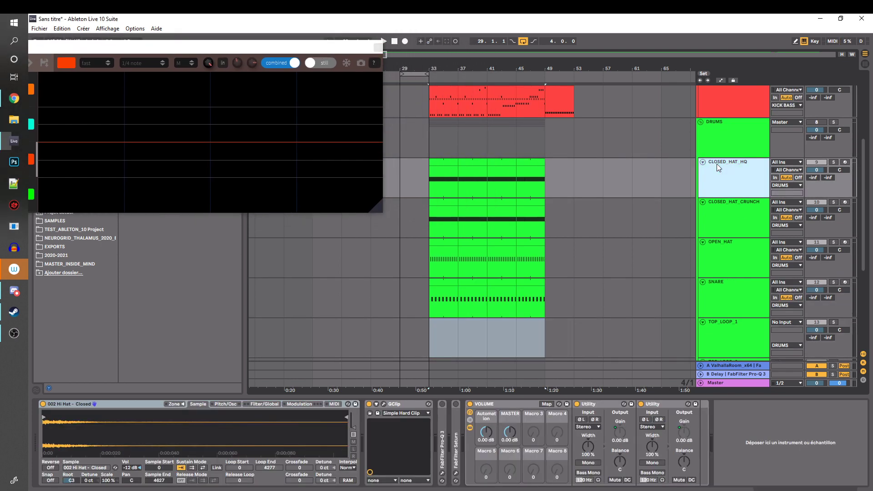
scroll(725, 175, down, 2)
click(732, 188)
click(443, 190)
click(447, 231)
click(448, 276)
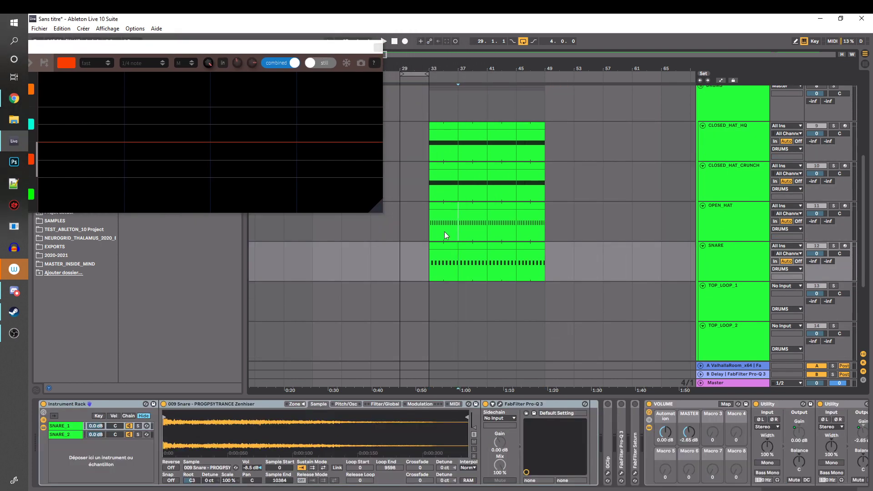
click(444, 230)
click(445, 189)
click(478, 141)
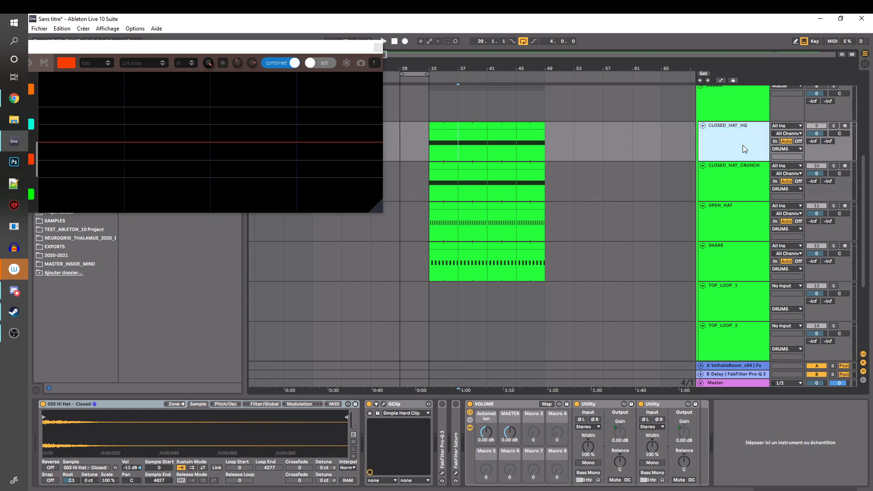
click(735, 178)
click(724, 211)
click(729, 253)
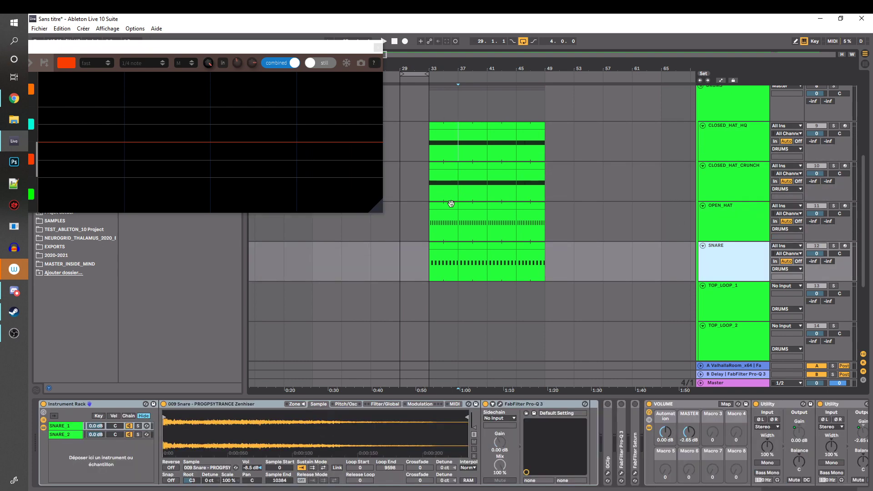
click(428, 213)
Solo the DRUMS group and audition it from bar 41 while watching the oscilloscope
scroll(813, 131, up, 1)
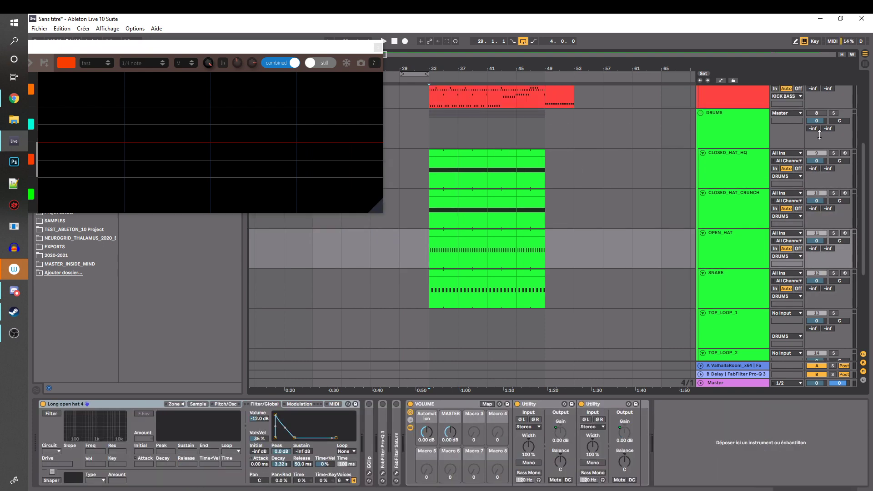
click(834, 114)
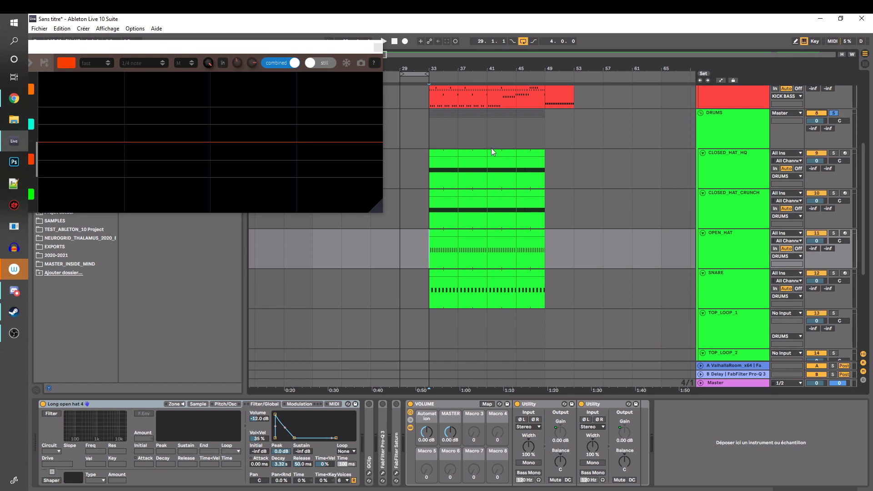
click(429, 164)
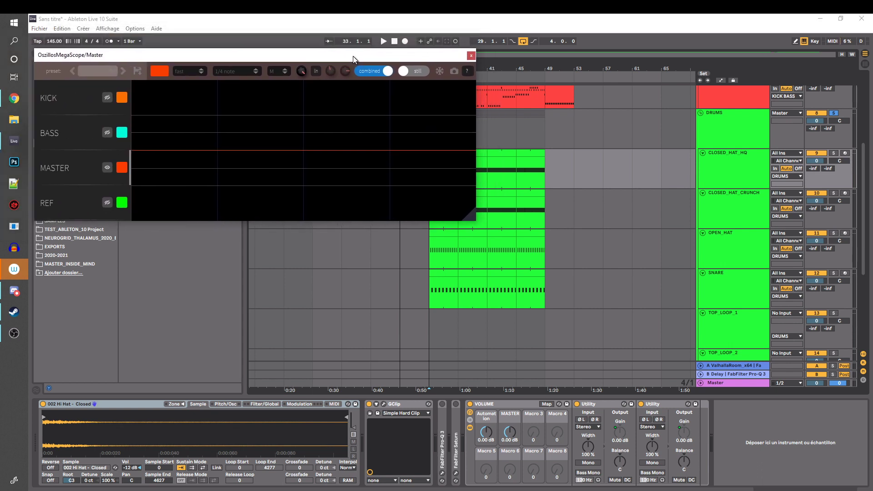
click(502, 157)
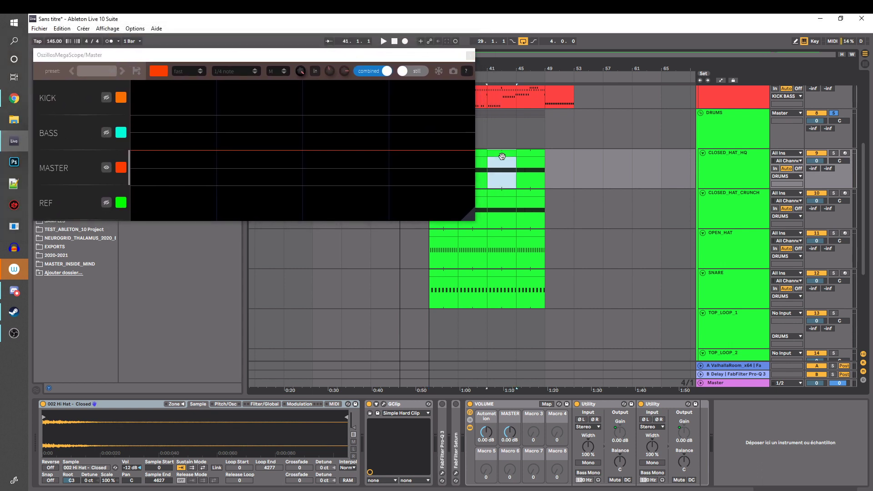
key(space)
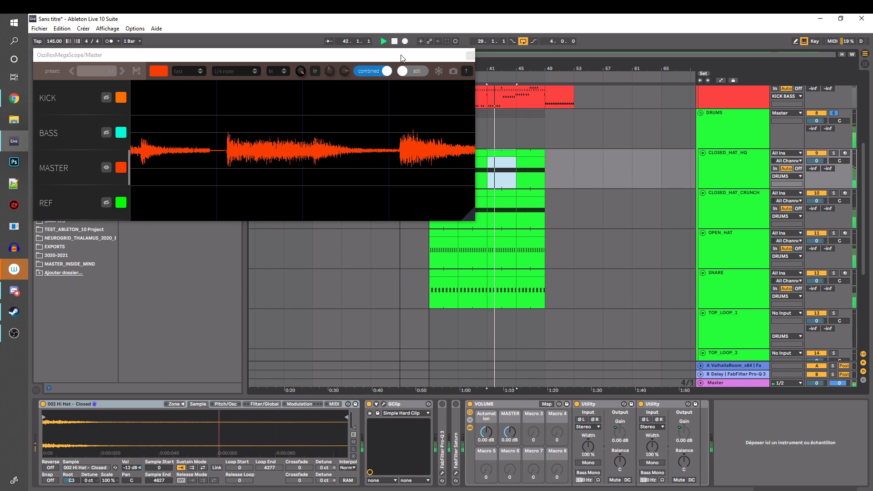
drag(402, 58, 418, 58)
scroll(609, 148, up, 3)
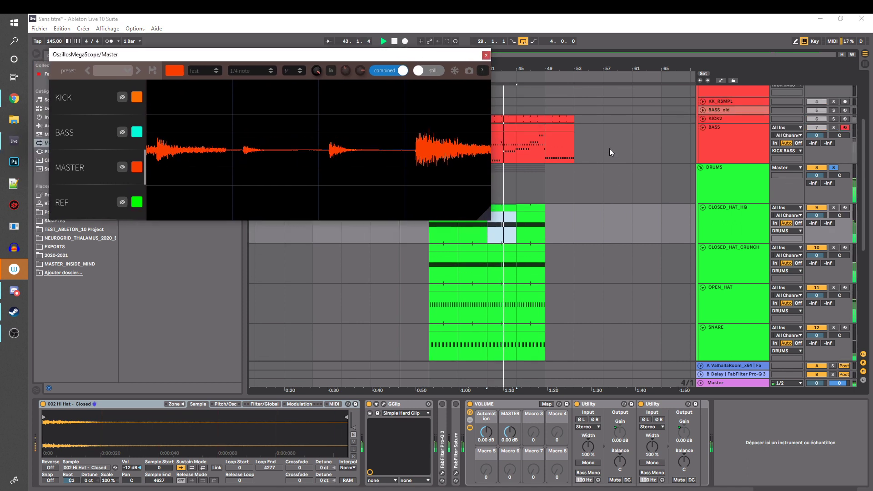
key(space)
Uncover the BASS clips from the oscilloscope and loop bars 33 to 49
drag(447, 59, 354, 65)
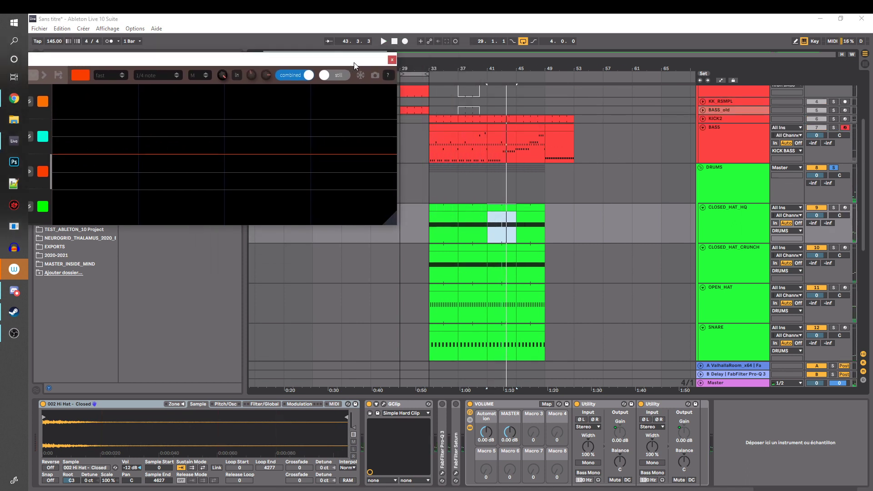
scroll(818, 147, up, 2)
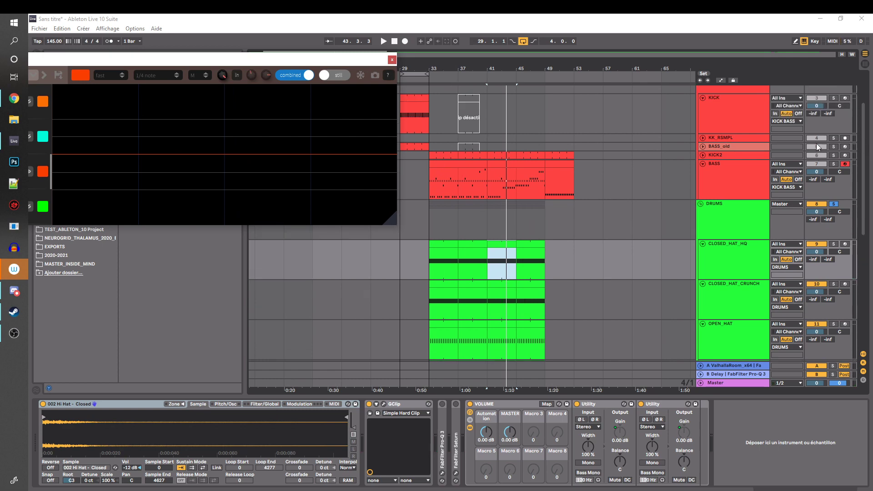
drag(424, 173, 539, 163)
key(ctrl+l)
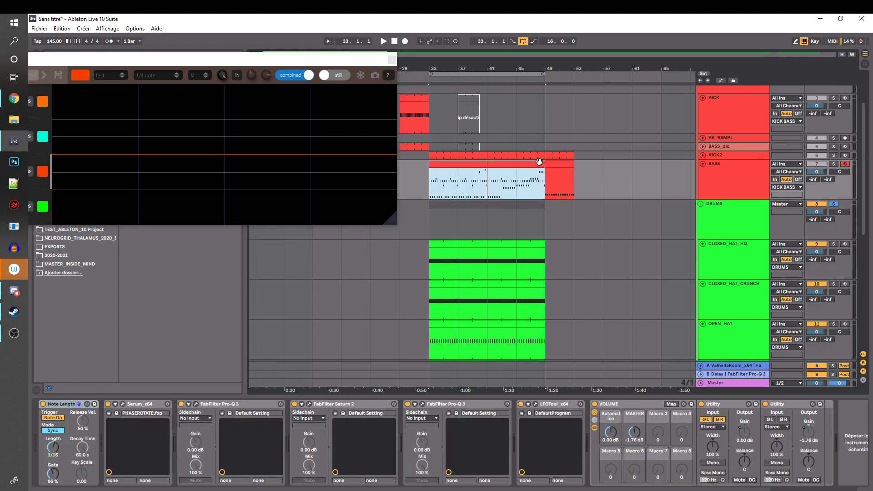
Open the BASS clip starting at bar 33 and raise its lowest row of notes to G#0
double_click(456, 167)
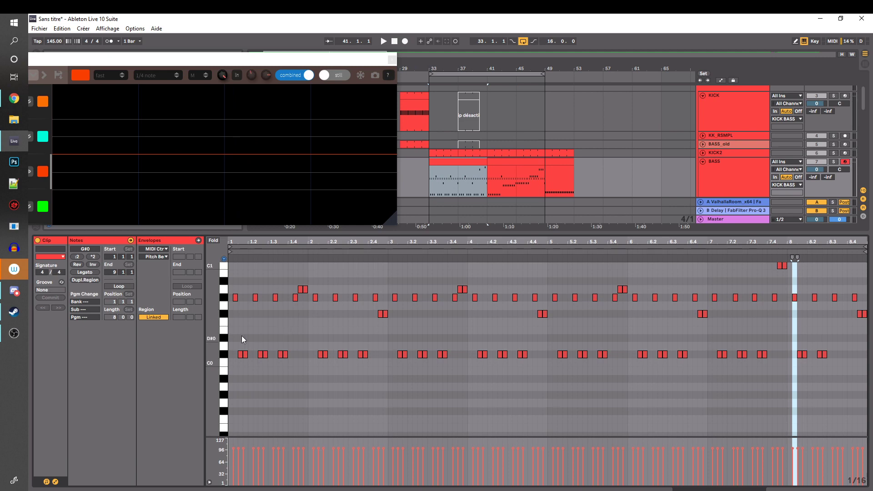
drag(241, 335, 835, 365)
key(Up)
key(Up)
key(Up)
key(Up)
key(Up)
key(Up)
key(Up)
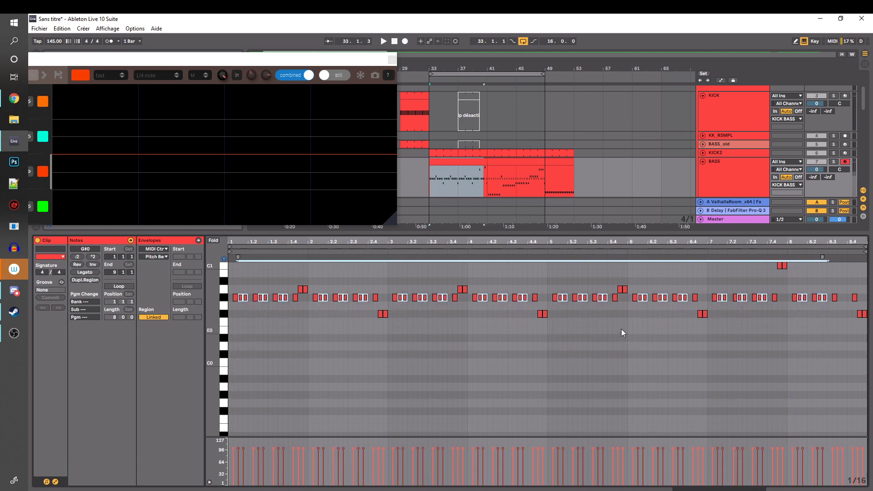
Raise the remaining note pairs below the root line, at the ends of the even bars, to G#0
drag(330, 310, 866, 338)
key(Up)
key(Up)
key(Up)
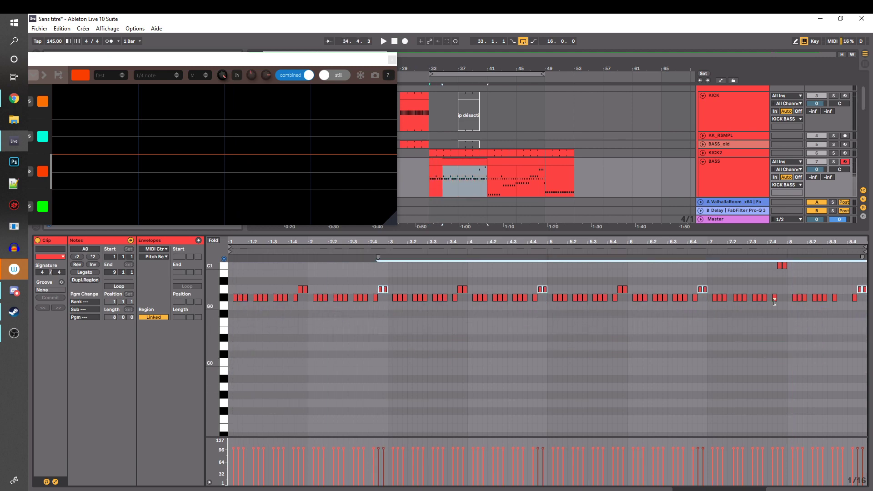
key(Down)
Lower the high note pair at the end of the clip's bar 7 to G#0
scroll(764, 281, up, 3)
drag(765, 295, 814, 325)
key(Down)
key(Down)
key(Down)
key(Down)
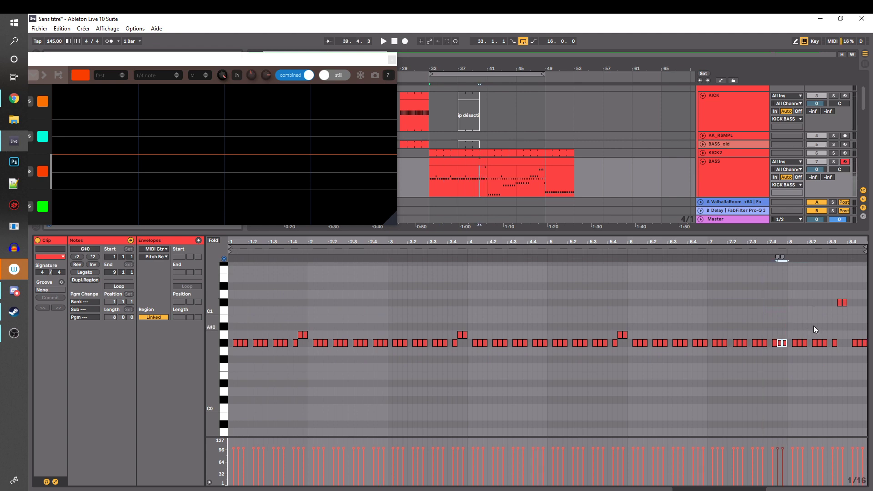
Clear the DRUMS solo and audition the edited bass line with the kick and drums from bar 33
key(space)
scroll(835, 94, up, 3)
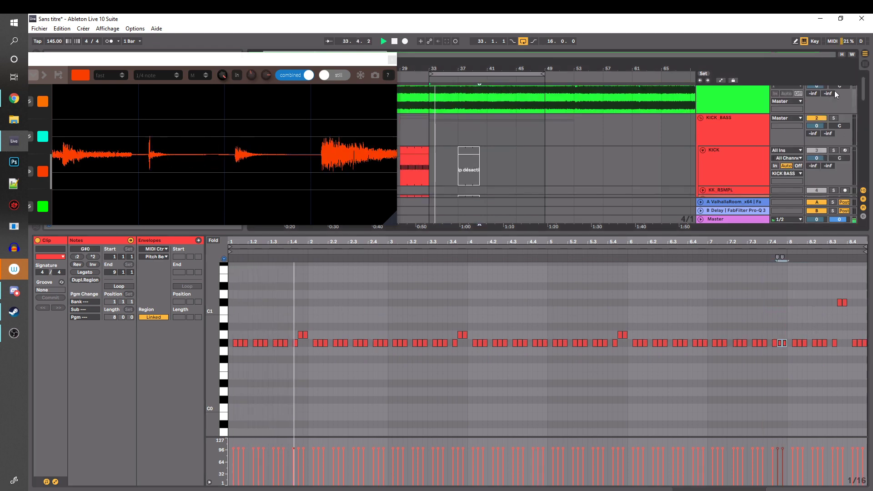
scroll(535, 135, down, 5)
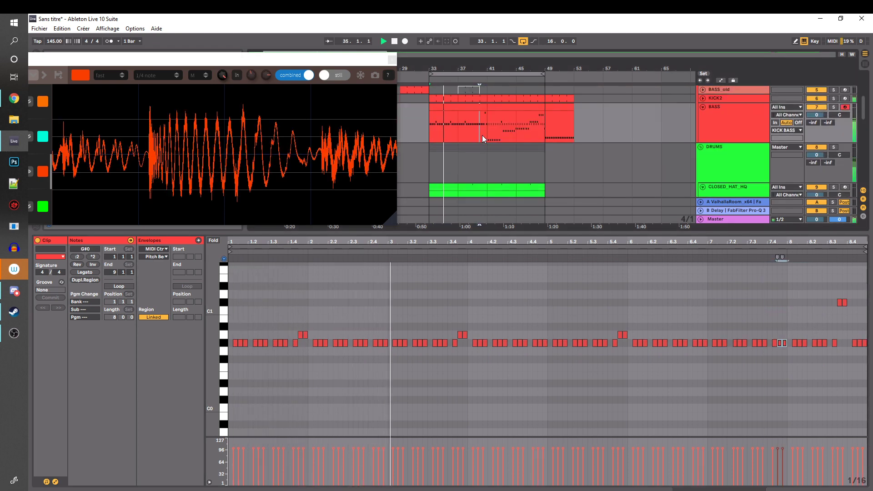
click(424, 121)
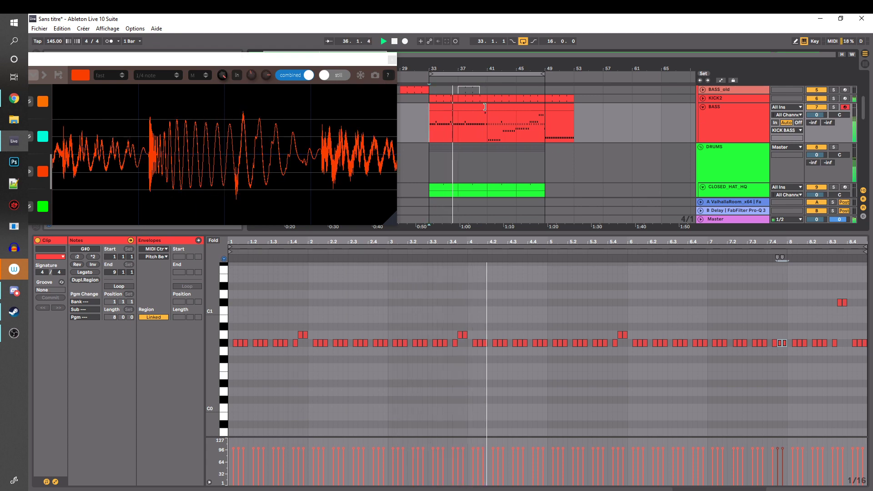
key(space)
Mark bars 33 to 41 on BASS, put the oscilloscope back over the browser, and shrink the clip view to enlarge the arrangement
drag(431, 121, 488, 119)
scroll(447, 116, down, 3)
drag(349, 60, 445, 54)
click(676, 232)
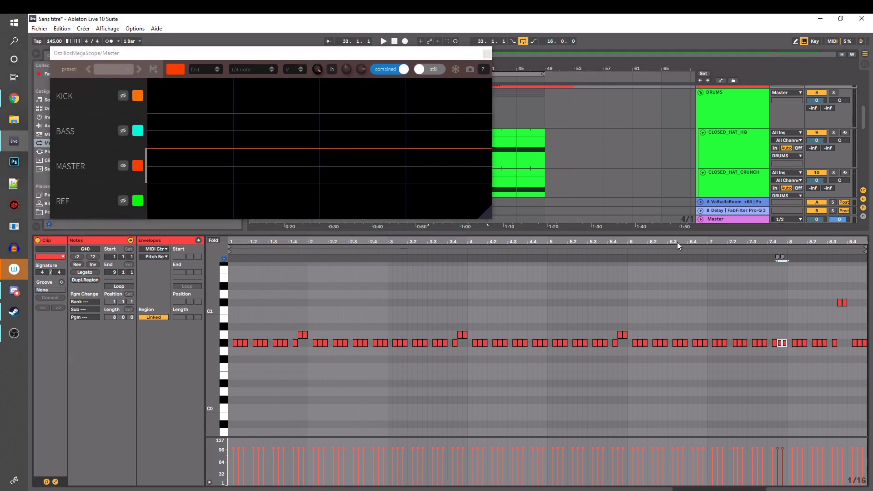
drag(671, 226, 671, 329)
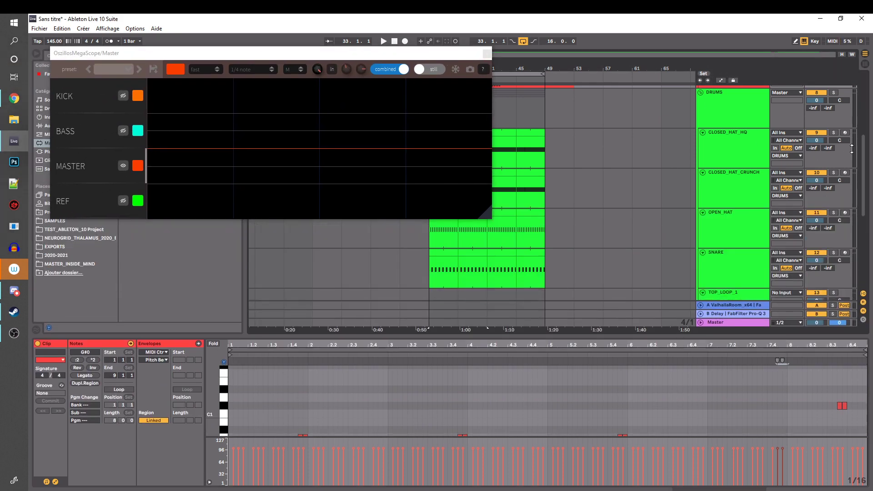
Select the SOUND_DESIGN group track below the top loops
scroll(865, 140, up, 2)
scroll(865, 139, down, 6)
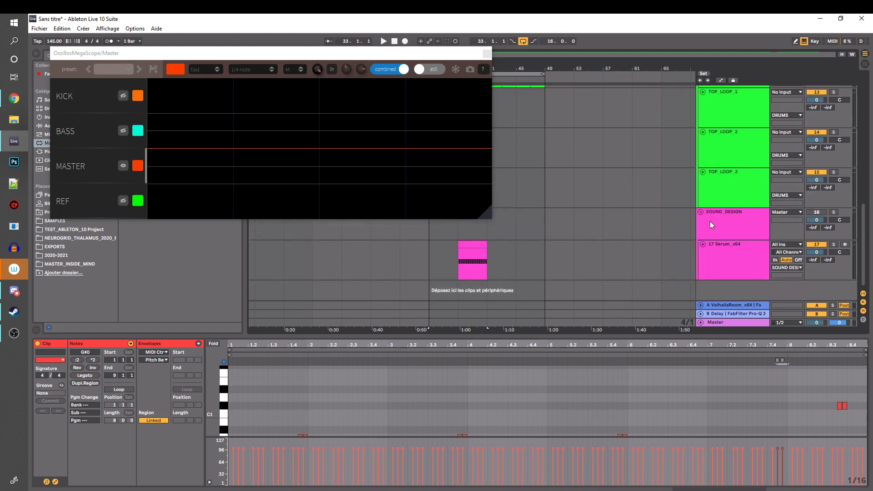
click(736, 231)
mouse_move(736, 230)
mouse_down()
mouse_move(752, 257)
mouse_move(728, 225)
mouse_up()
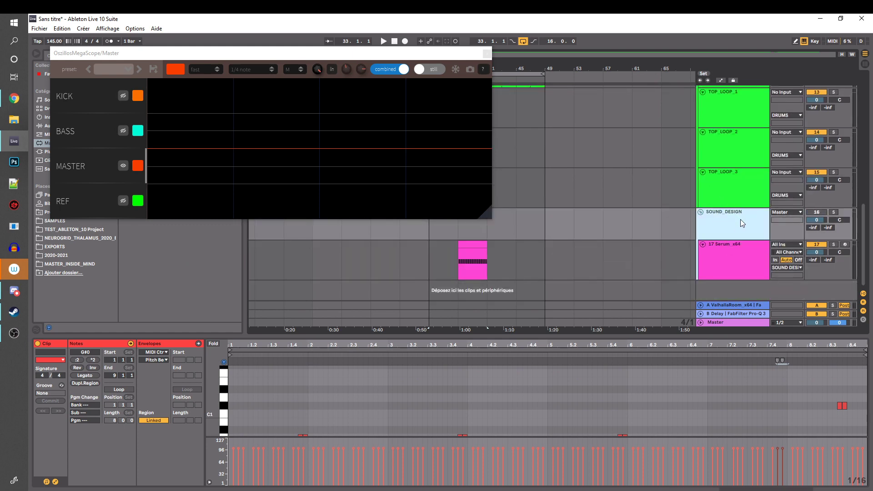
Rename the selected group track to LEADS and show the device chain of the Serum track inside it
text(LEADS)
key(Return)
click(732, 250)
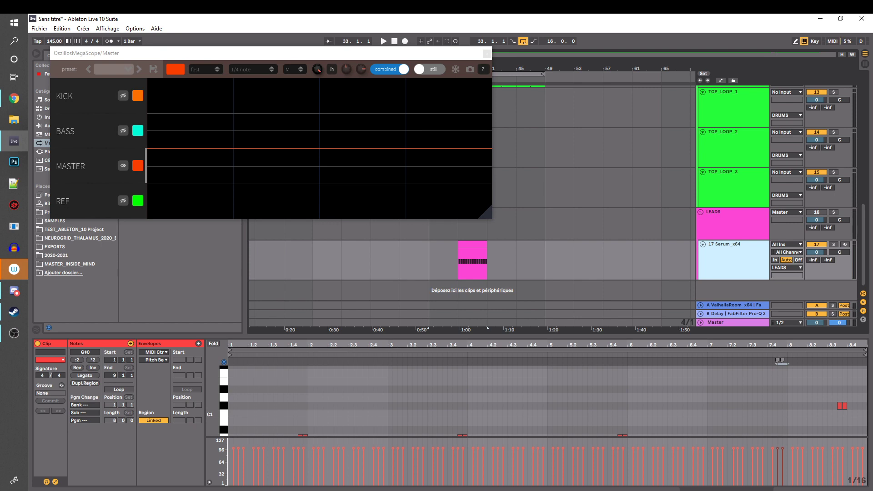
click(814, 490)
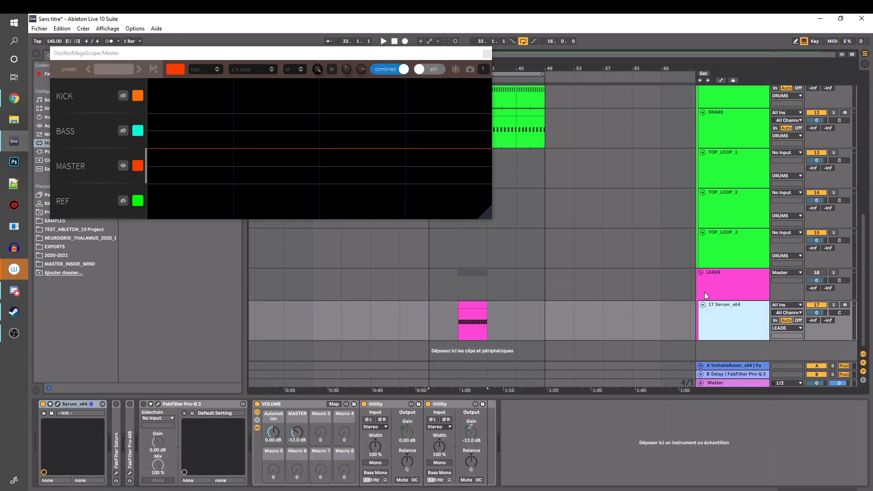
Compare the device chains of the LEADS group and its Serum track
click(733, 292)
click(733, 317)
scroll(561, 159, up, 2)
scroll(561, 141, down, 2)
click(731, 288)
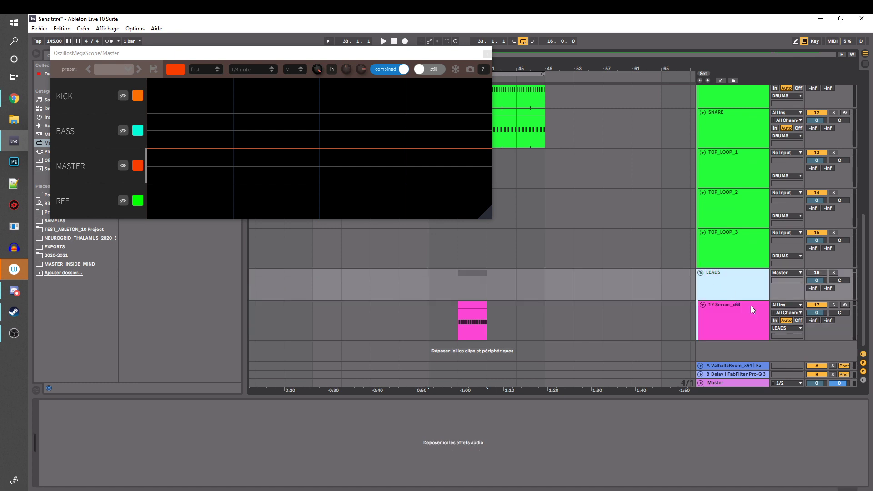
click(733, 307)
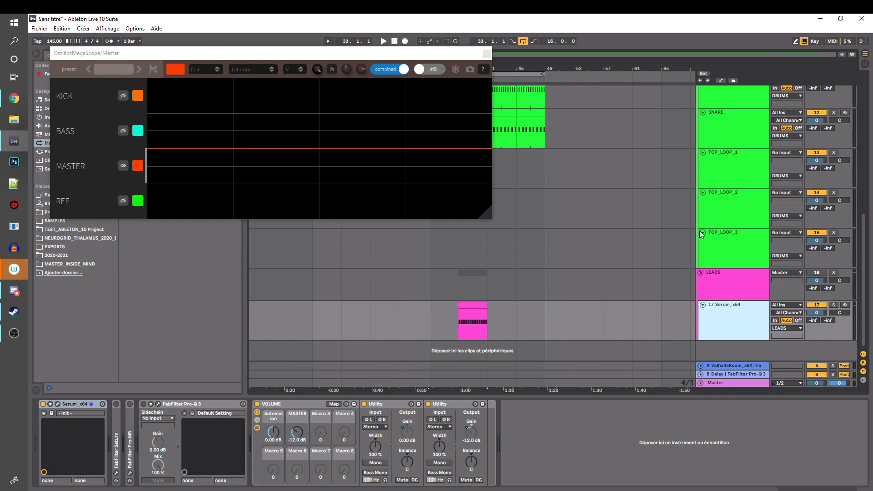
Insert an audio track below the Serum track and inspect its FabFilter Pro-Q 3 and VOLUME rack
key(ctrl+t)
scroll(714, 274, down, 1)
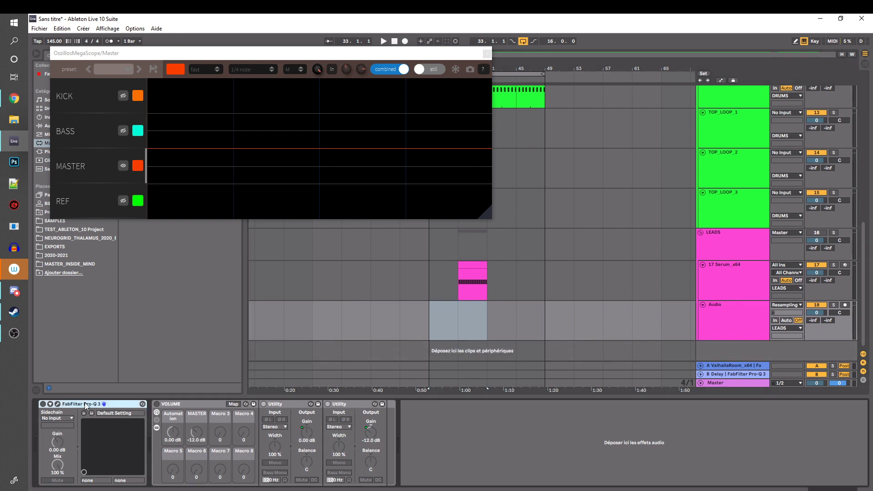
click(183, 405)
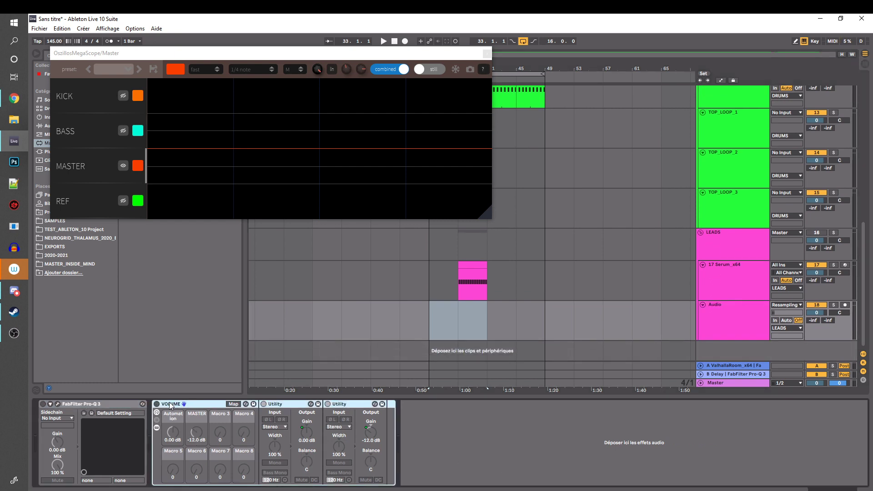
click(744, 312)
click(428, 319)
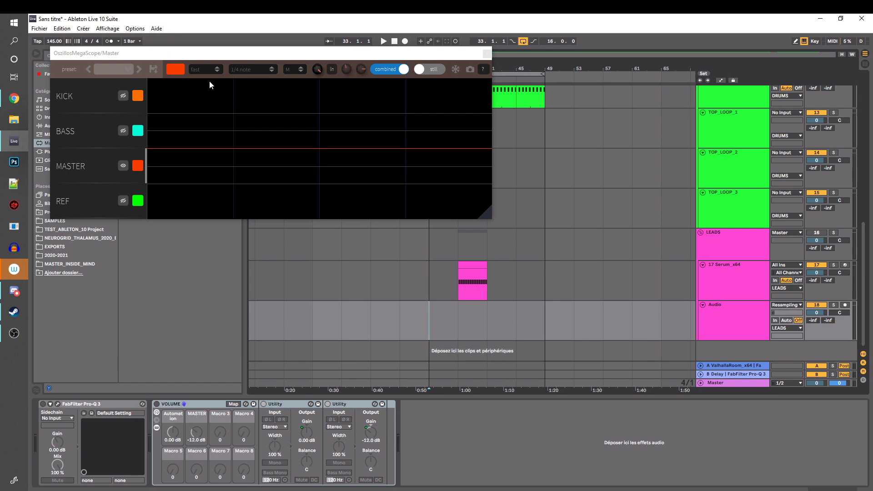
Move the oscilloscope off the browser and look through the plug-ins list
drag(210, 53, 444, 79)
click(55, 229)
click(53, 151)
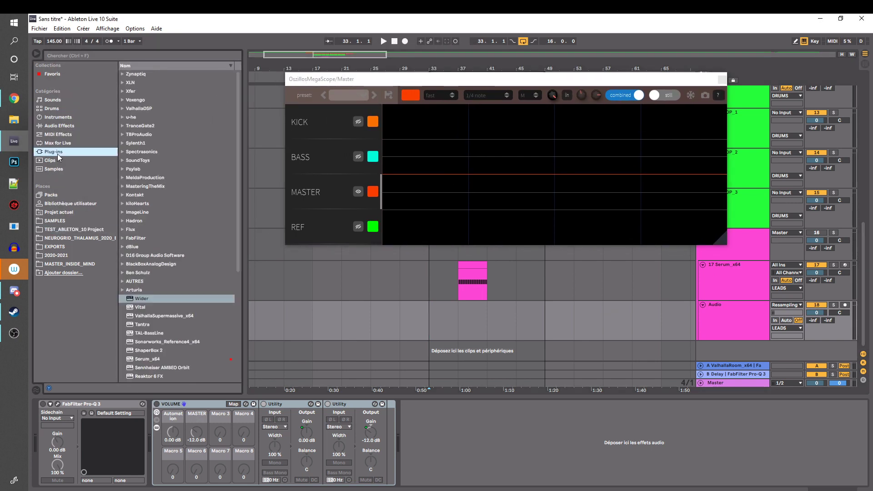
scroll(159, 261, down, 4)
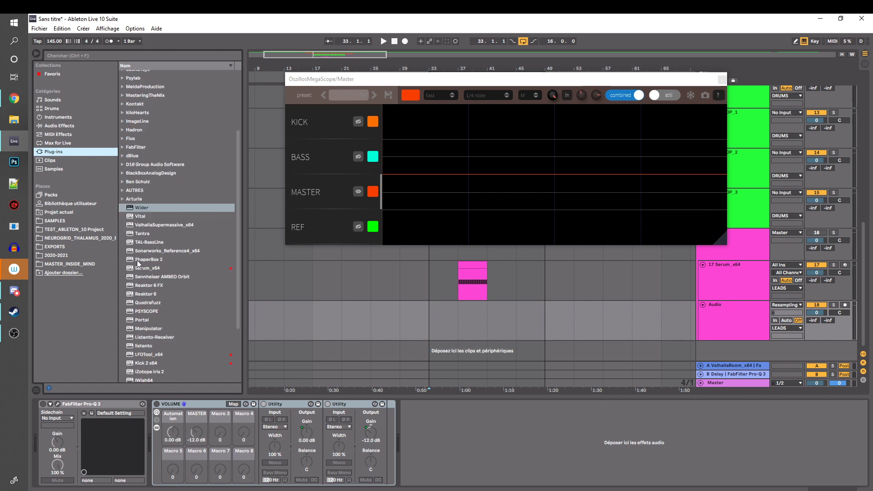
click(78, 406)
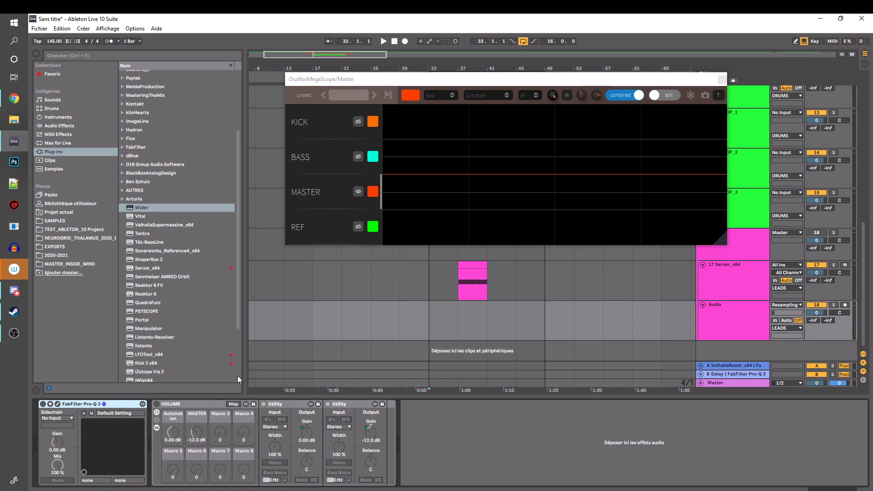
Place ALIEN_WHALE_2.wav from the ATMOS folder of MES_SAMPLES on the new audio track at bar 9
click(294, 311)
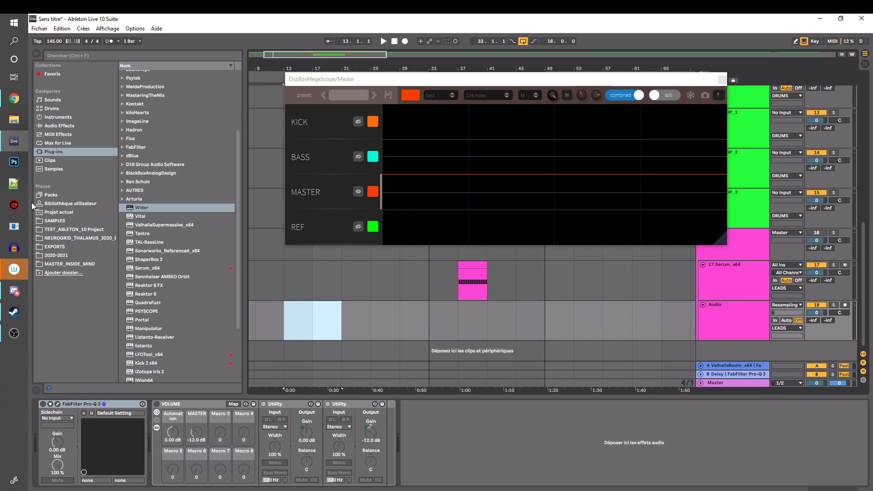
click(54, 220)
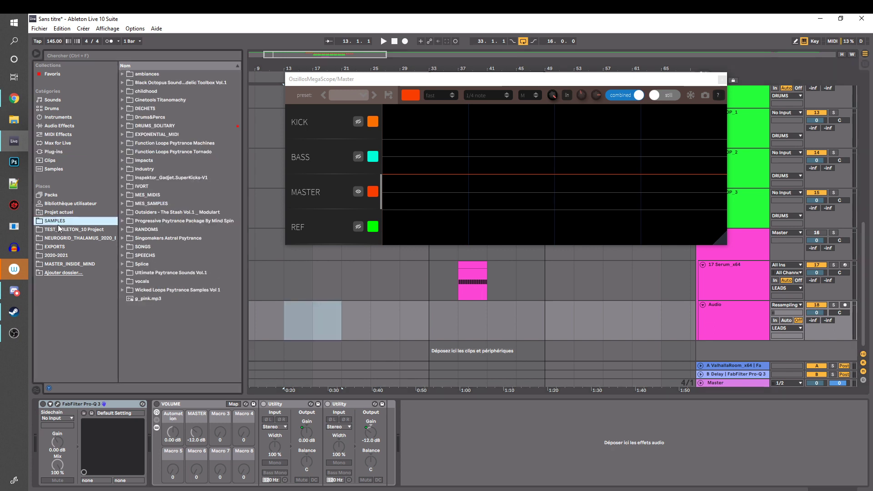
double_click(150, 203)
scroll(170, 205, down, 1)
double_click(150, 196)
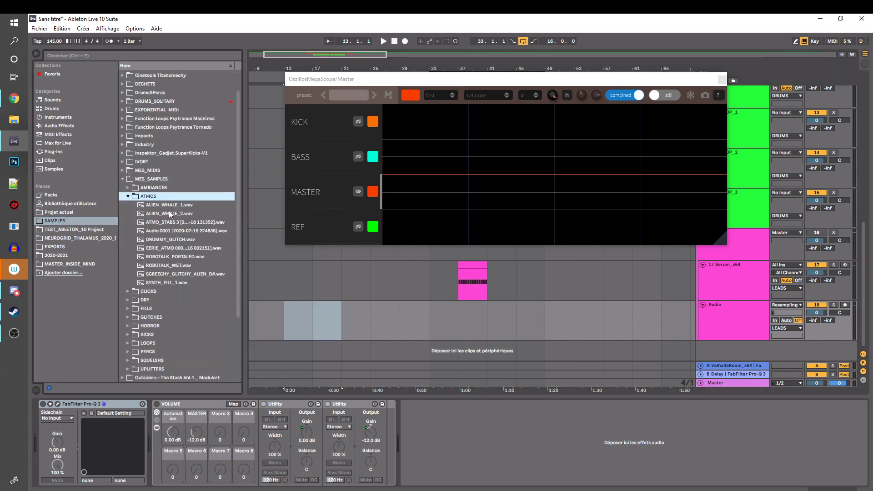
drag(169, 213, 332, 299)
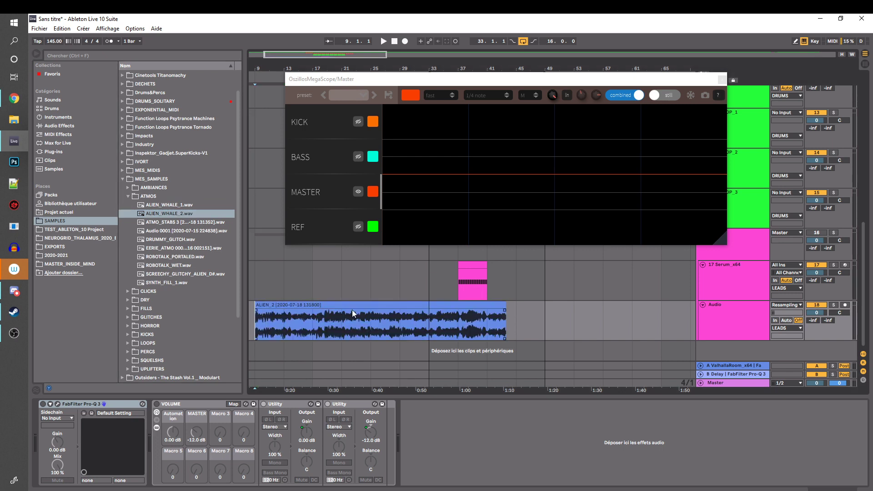
Play the alien sample from bar 9 and check its level in the Session view mixer
key(space)
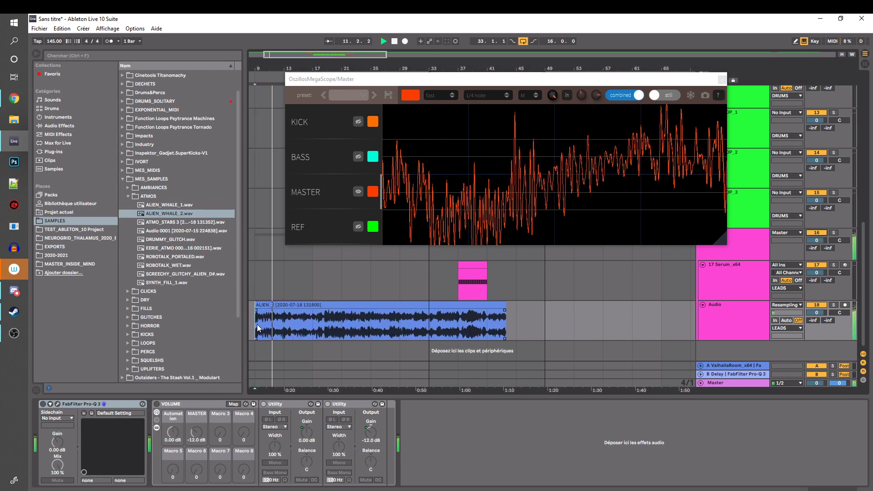
key(Tab)
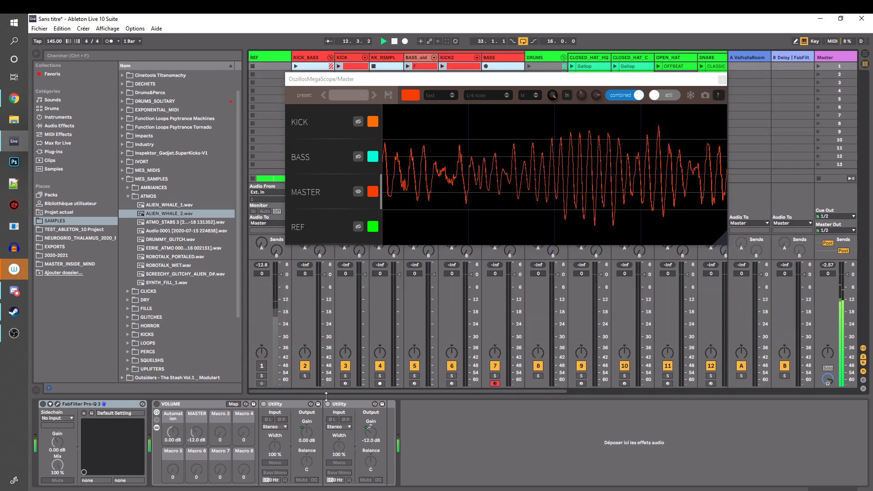
key(space)
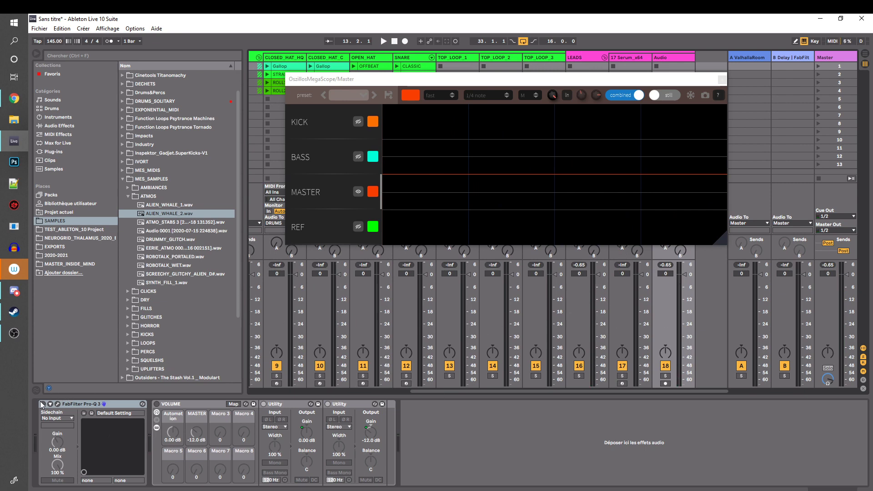
Enable the audio track's FabFilter Pro-Q 3, set its low cut to about 112 Hz and audition the sample
click(58, 404)
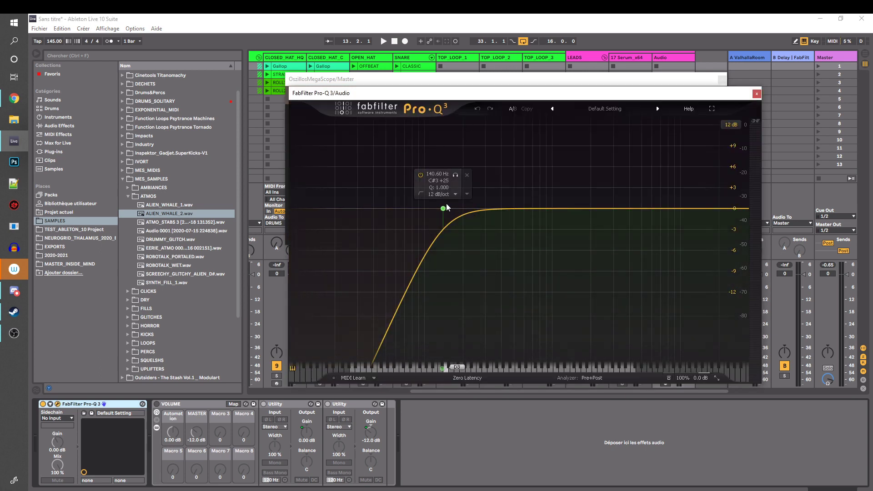
mouse_move(443, 208)
mouse_down()
mouse_move(347, 208)
mouse_move(466, 209)
mouse_move(431, 209)
mouse_up()
key(space)
key(space)
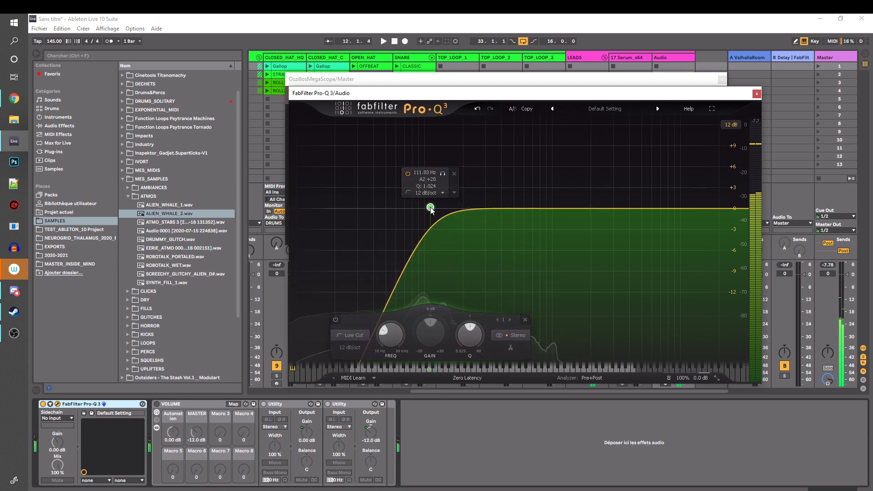
Activate the audio track's VOLUME rack and reset its MASTER macro to 0 dB
click(157, 404)
drag(197, 436, 195, 433)
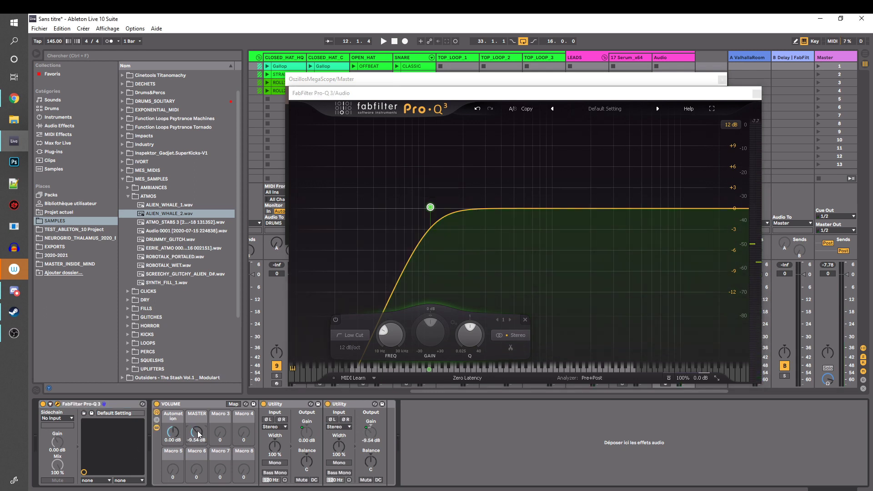
double_click(192, 432)
click(283, 406)
click(351, 408)
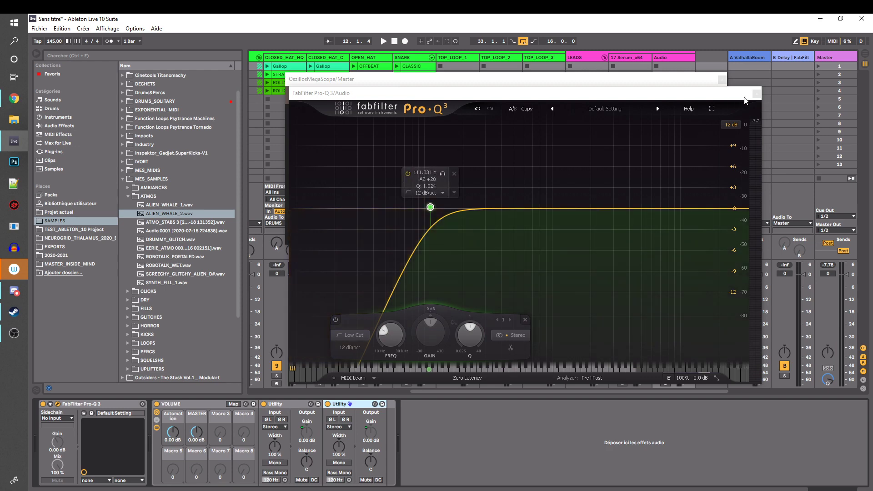
Close the Pro-Q 3 window and return to the Arrangement view with the oscilloscope moved over the browser
click(756, 93)
drag(687, 80, 530, 80)
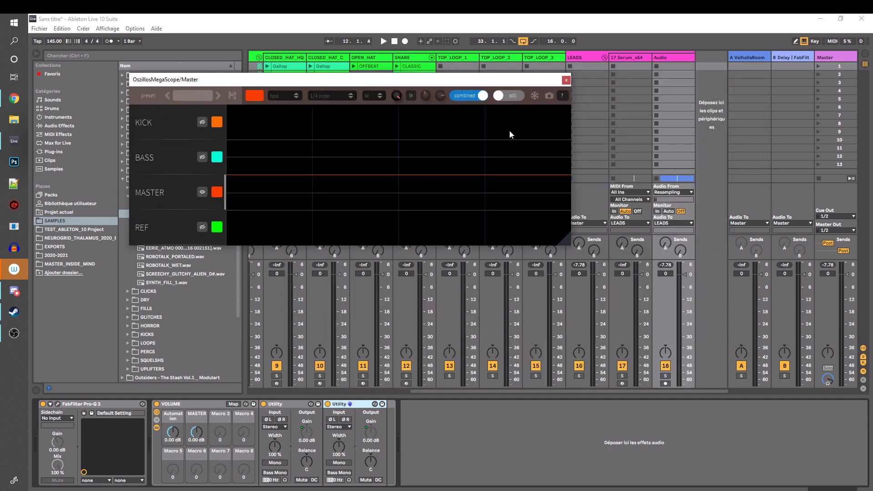
drag(473, 80, 407, 62)
key(Tab)
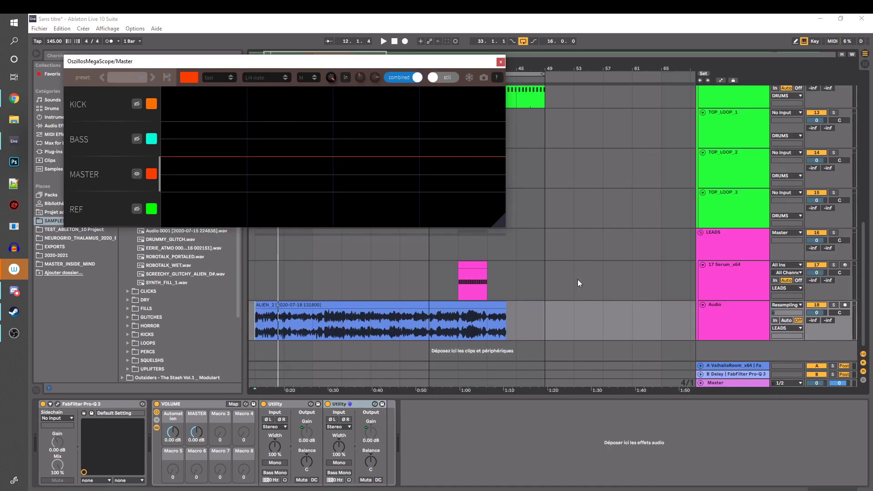
Set the MASTER macro of the audio track's VOLUME rack to -5.68 dB
click(251, 330)
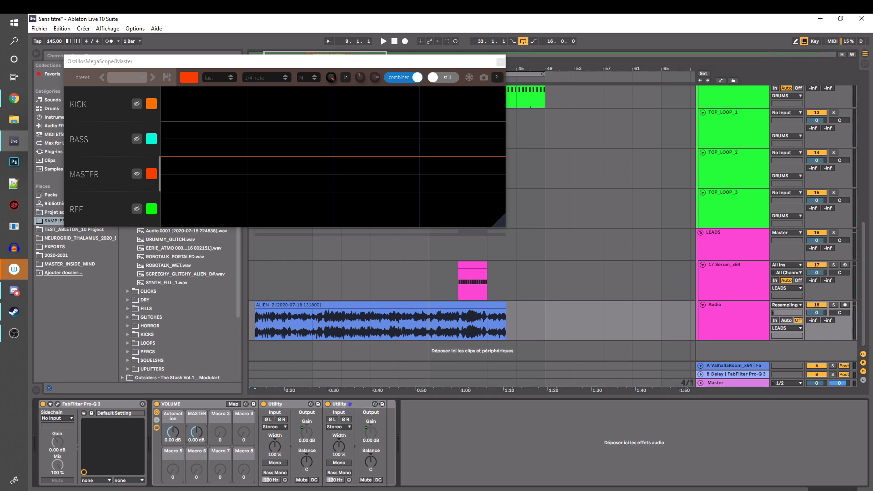
drag(197, 432, 196, 450)
drag(193, 437, 198, 445)
drag(196, 433, 196, 432)
Show the VOLUME rack's Automation macro curve and draw a fade-in and fade-out from and to -inf dB on the ALIEN_2 clip
right_click(171, 433)
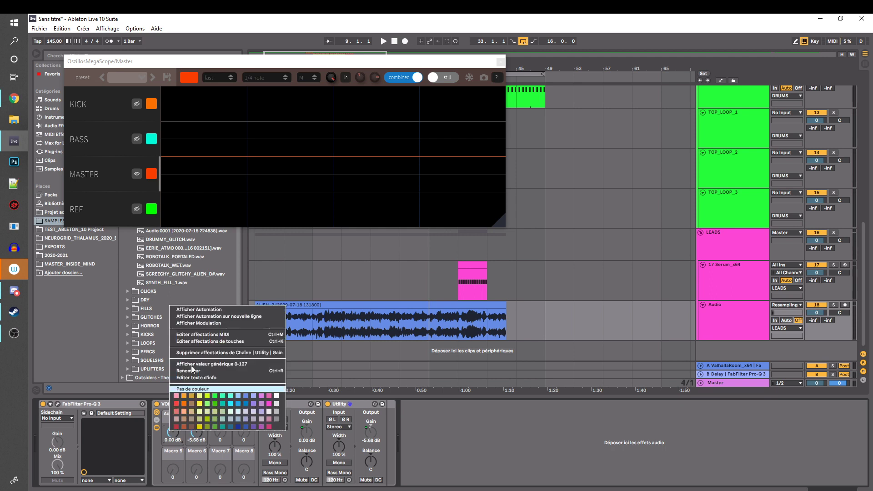
click(191, 309)
click(280, 326)
drag(256, 325, 257, 338)
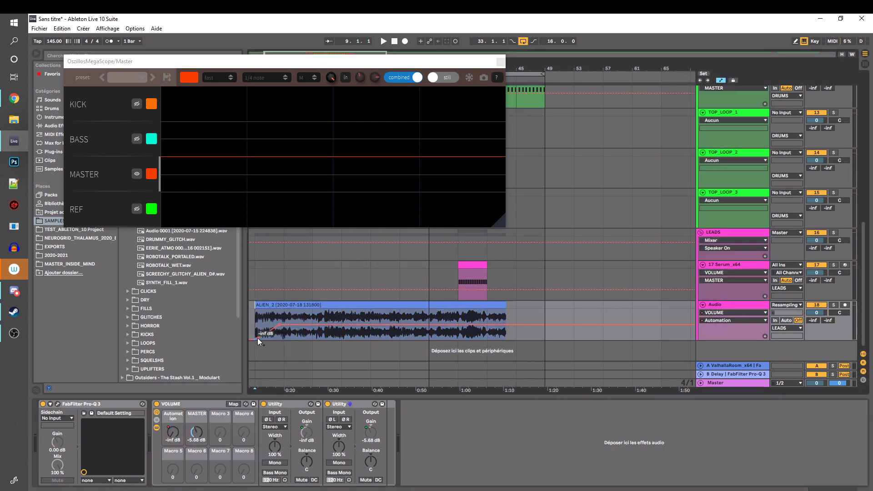
click(486, 324)
drag(503, 325, 509, 339)
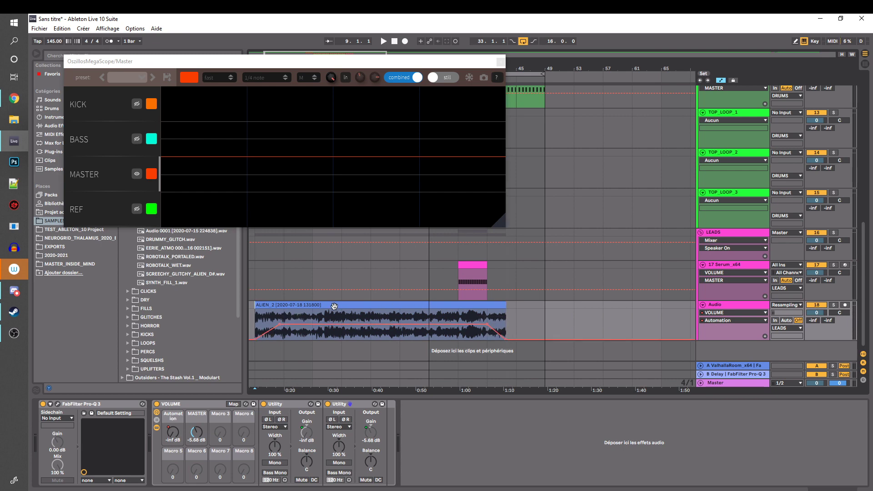
Duplicate the ALIEN_2 clip with its automation to bar 49 and lower the sustained volume level of the copy
drag(334, 306, 624, 306)
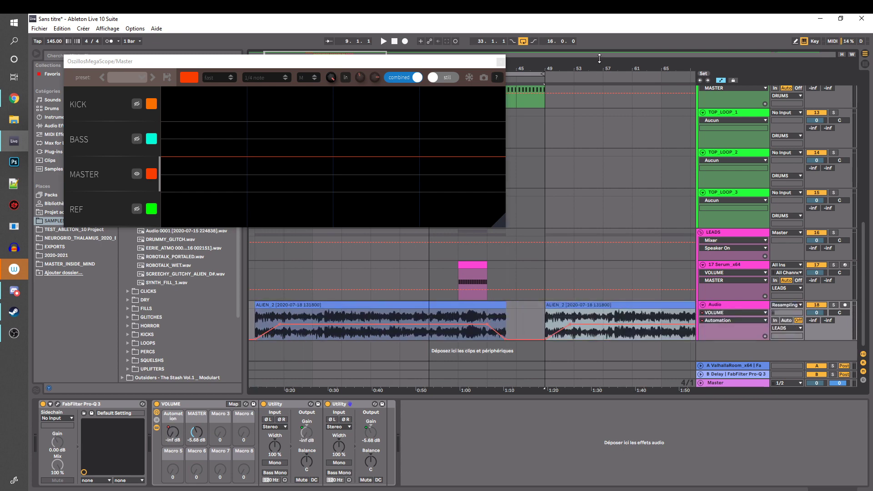
drag(595, 67, 596, 48)
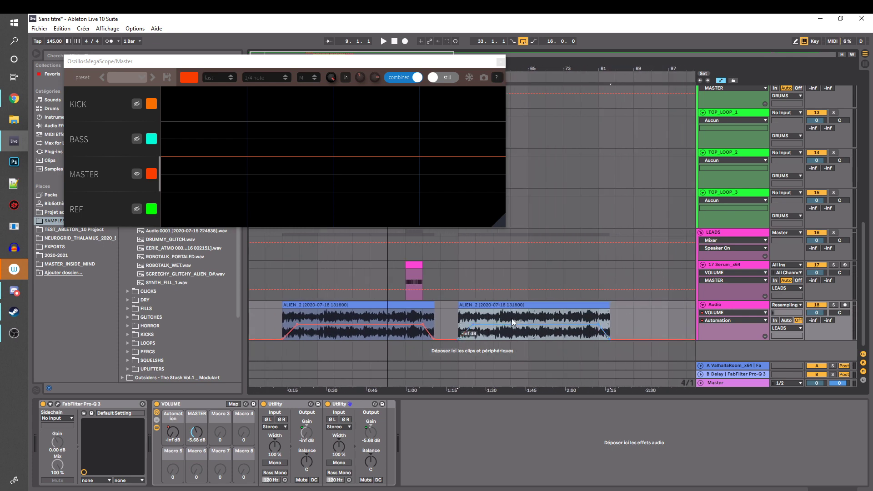
drag(512, 319, 534, 309)
click(440, 323)
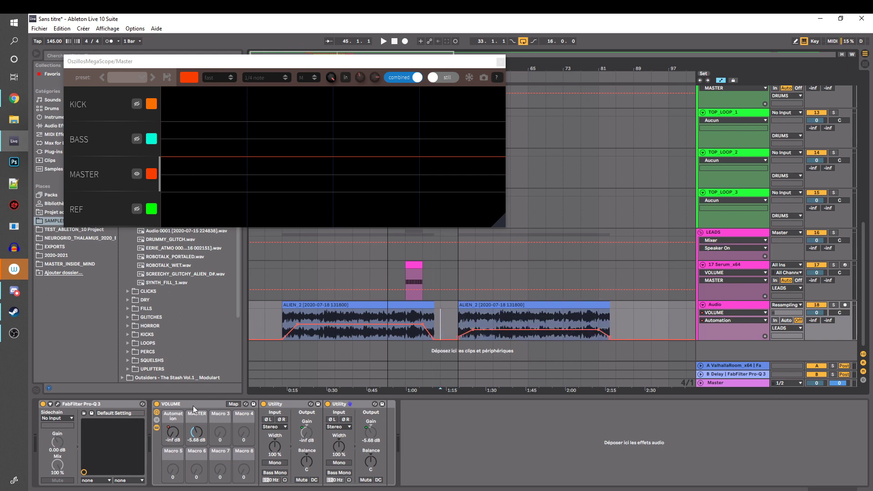
Compare the volume automation of the two ALIEN_2 clips and show the audio track's MASTER macro curve
click(296, 304)
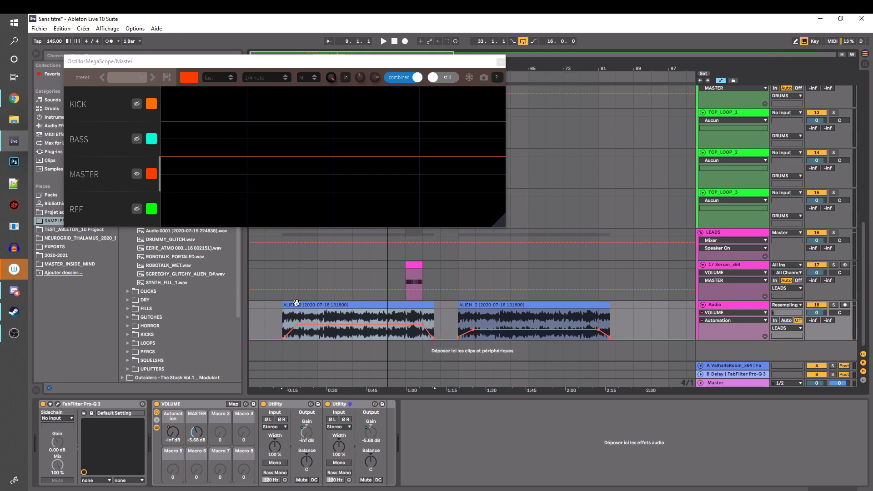
click(266, 319)
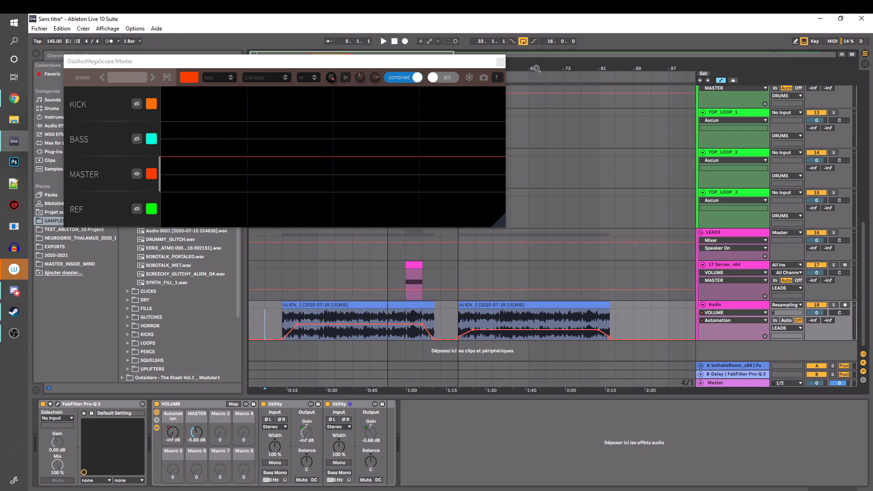
mouse_move(536, 68)
mouse_down()
mouse_move(536, 42)
mouse_move(536, 66)
mouse_up()
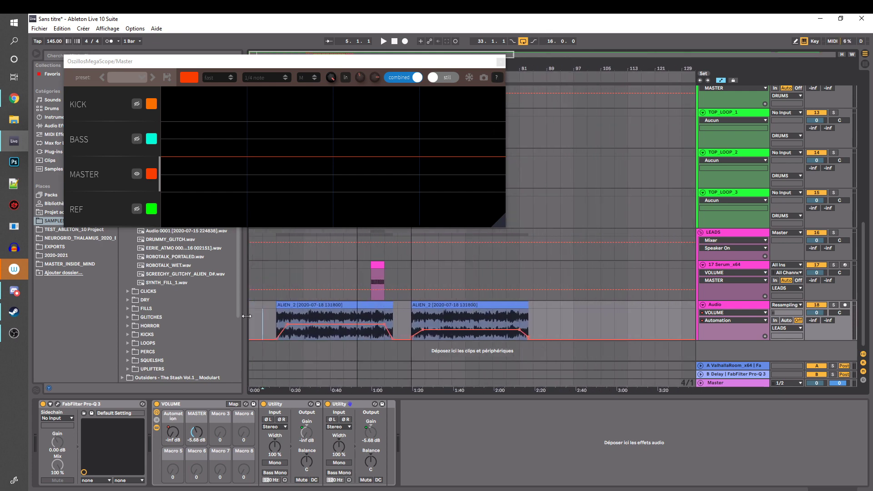
click(282, 310)
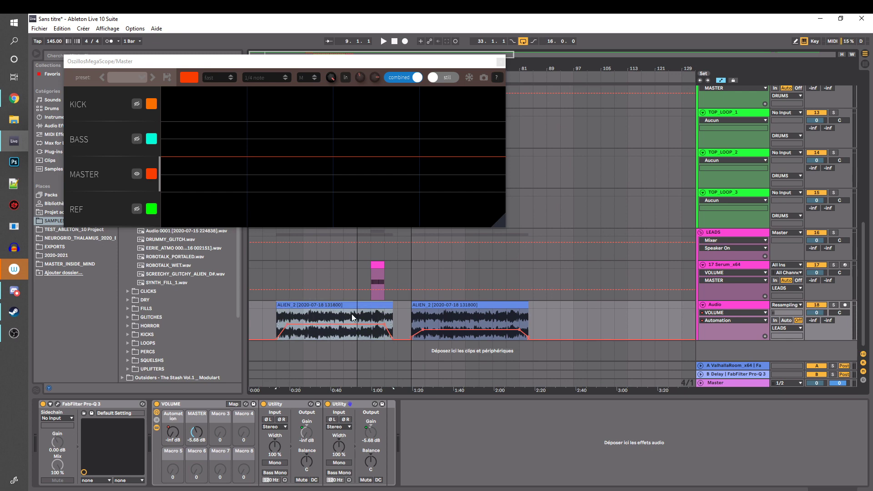
click(467, 307)
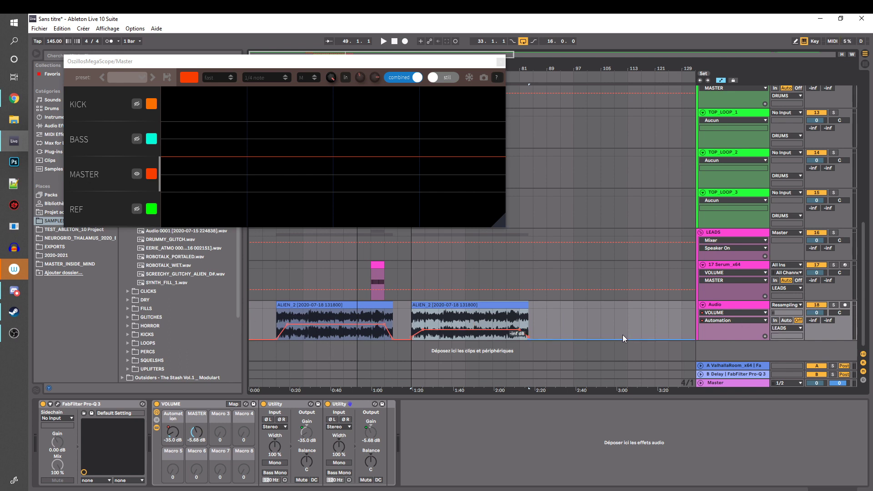
click(196, 430)
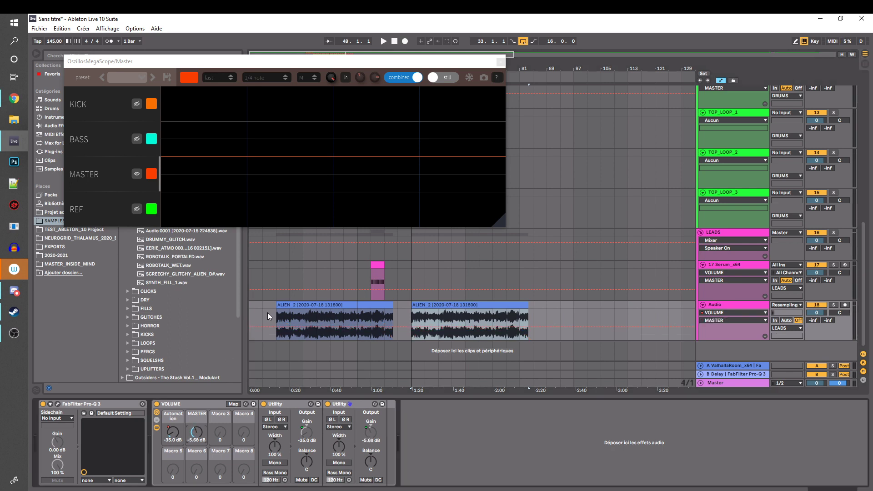
Show the VOLUME rack's Automation macro curve and reshape the fade-in from -inf dB on the second ALIEN_2 clip
drag(268, 313, 653, 318)
click(418, 313)
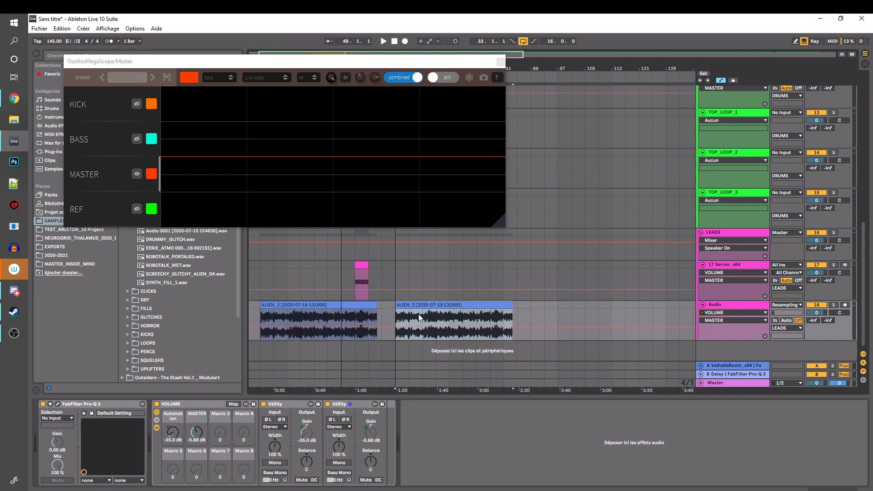
drag(397, 313, 407, 311)
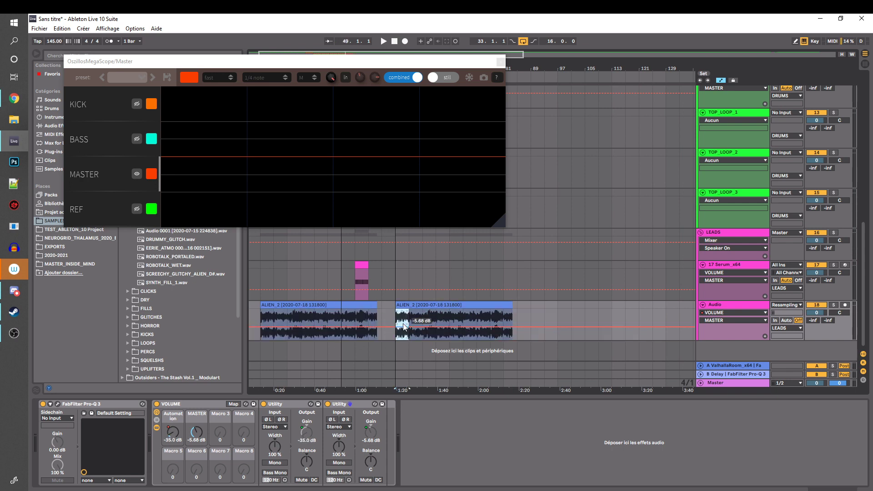
right_click(171, 438)
click(195, 300)
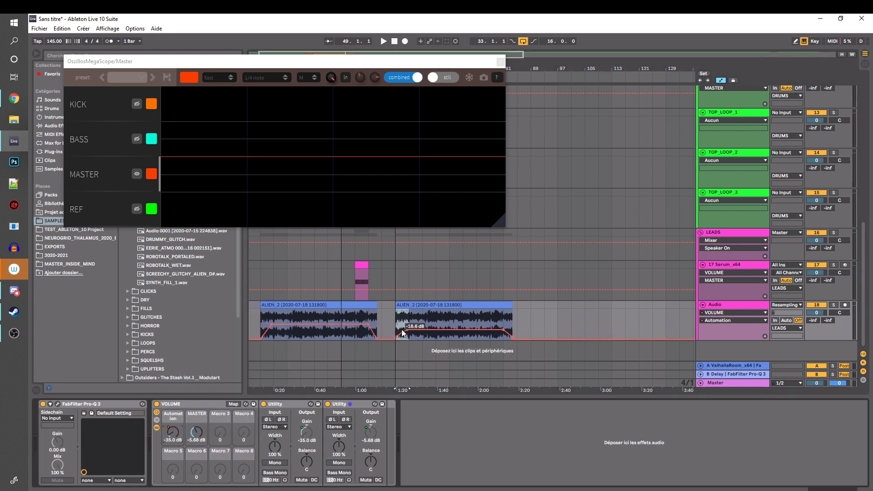
drag(396, 337, 396, 341)
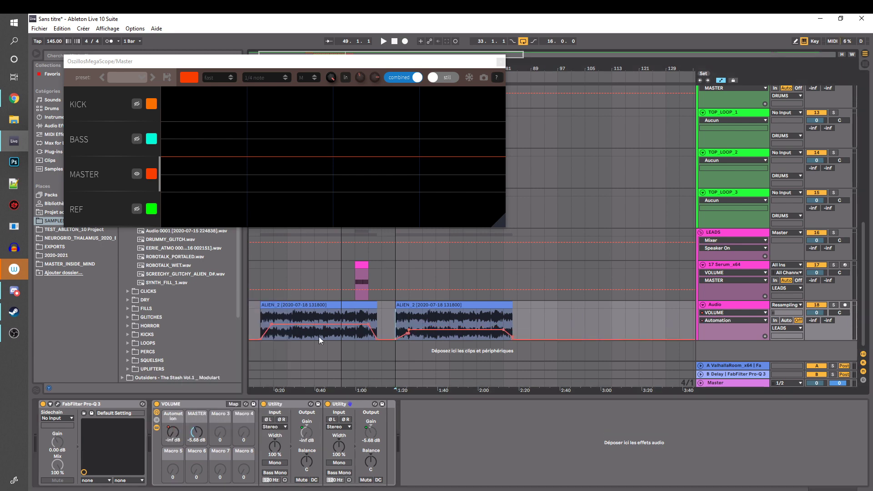
Show the whole Audio track and its VOLUME rack in the device chain
drag(546, 68, 546, 27)
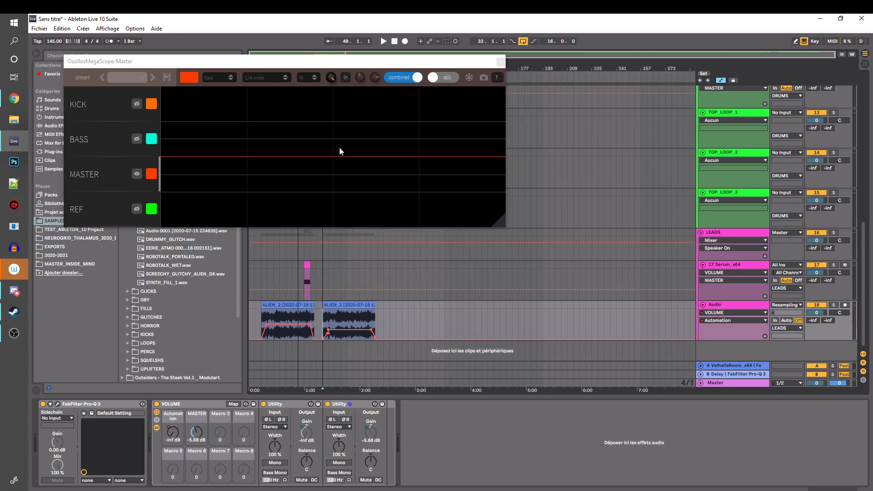
drag(485, 66, 456, 64)
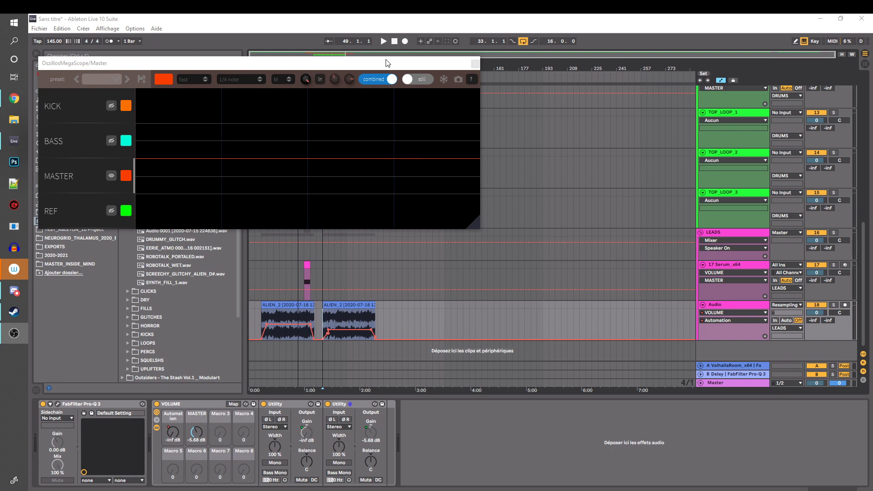
drag(388, 63, 405, 58)
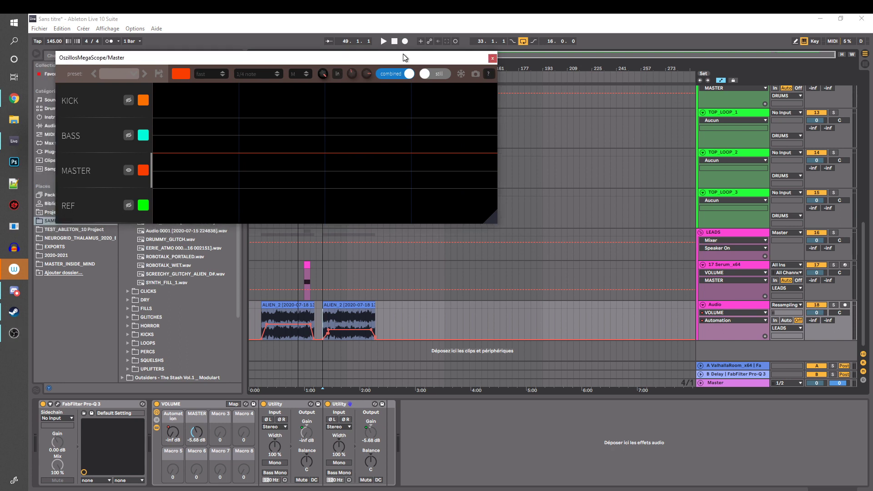
click(718, 305)
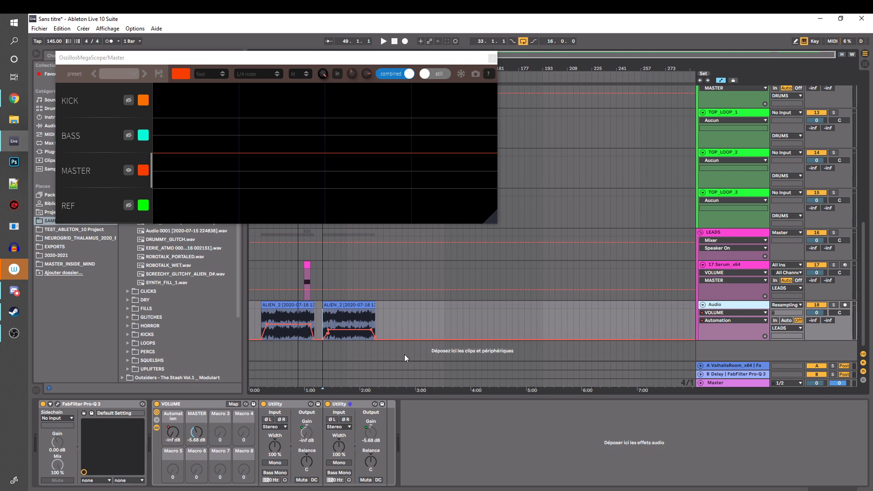
click(170, 405)
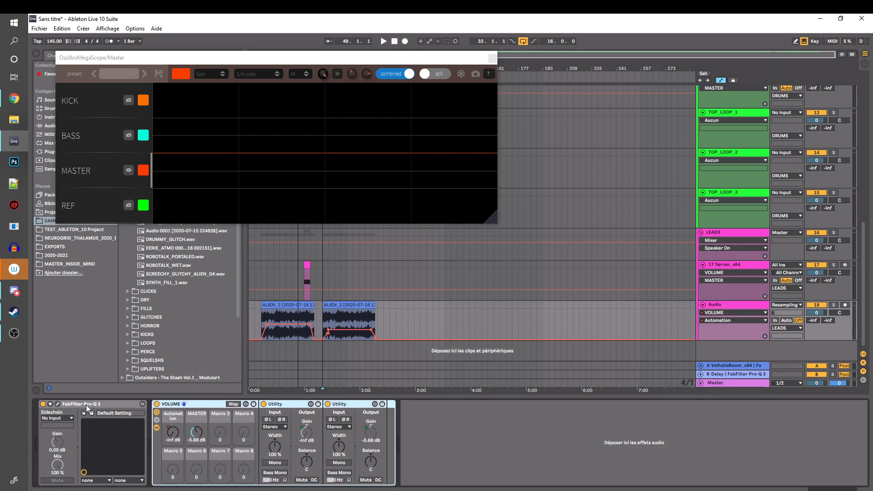
Insert the FabFilter Saturn plug-in after FabFilter Pro-Q 3 on the Audio track
click(86, 405)
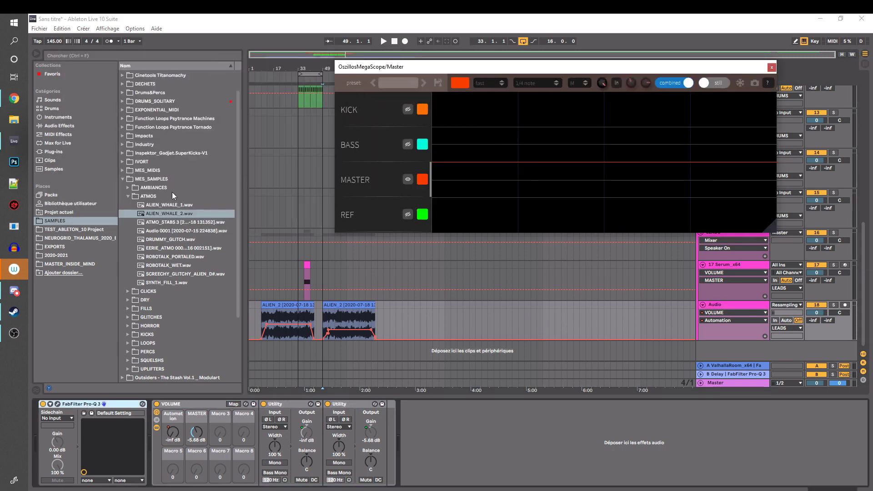
click(51, 154)
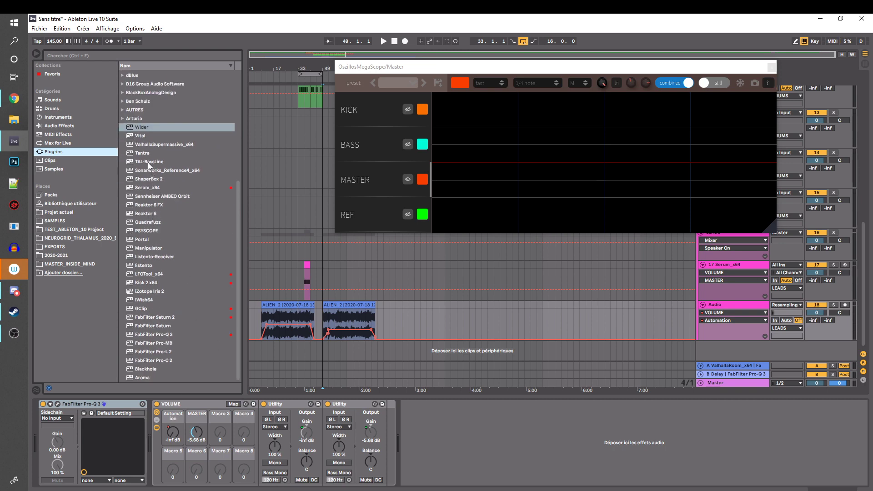
double_click(153, 325)
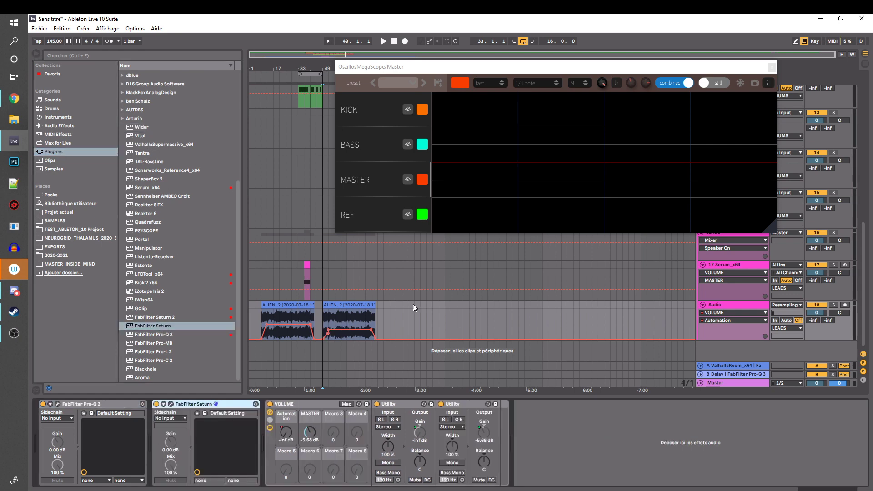
Show the Audio track's option for saving it as the default audio track
click(735, 265)
click(732, 312)
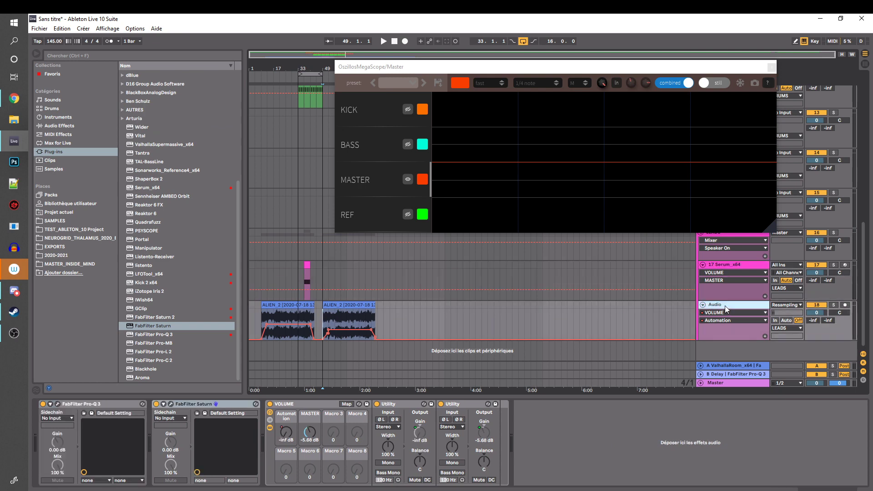
right_click(726, 307)
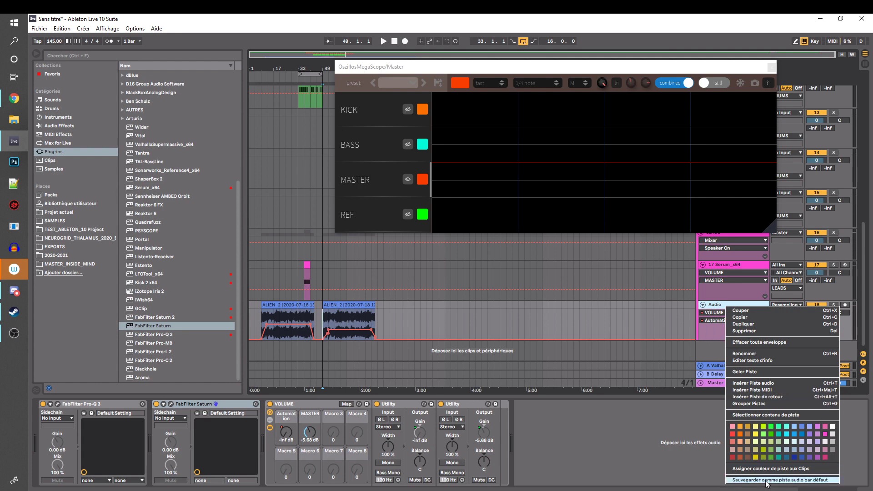
Remove FabFilter Saturn from the Audio track's device chain
click(236, 403)
click(236, 402)
key(Delete)
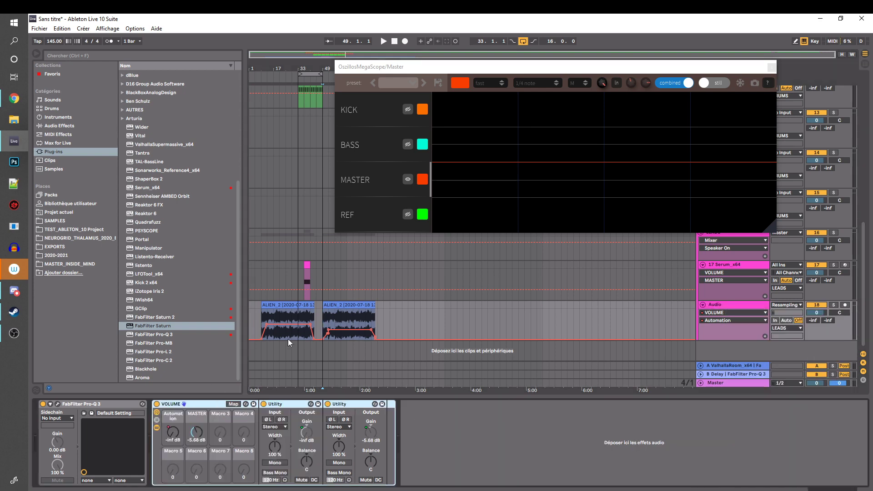
Delete both ALIEN_2 clips and their volume automation from the Audio track
click(721, 312)
click(722, 305)
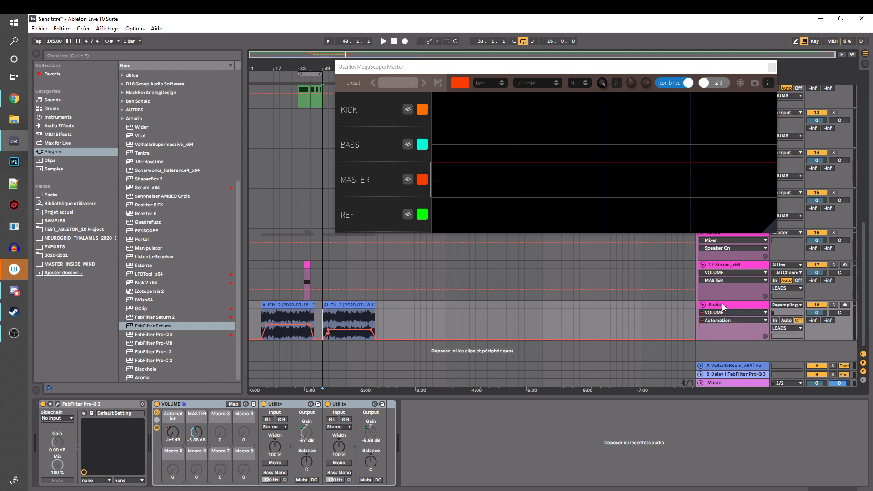
click(731, 296)
click(724, 307)
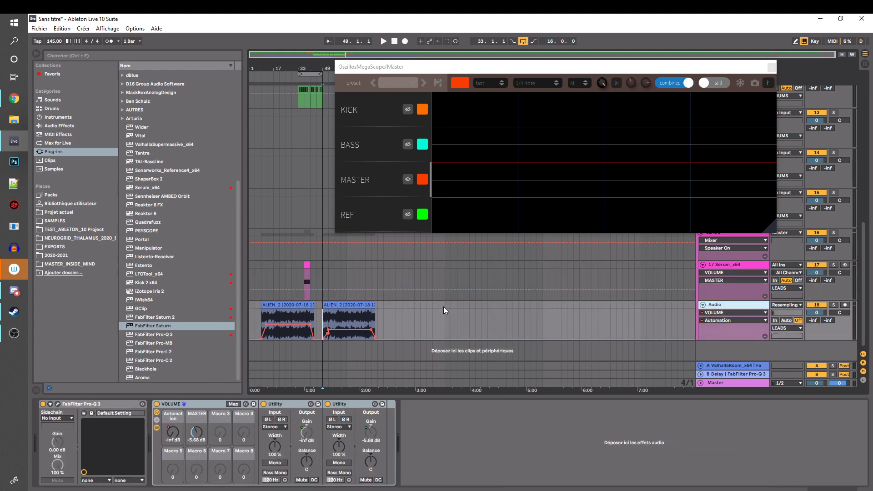
drag(412, 316, 250, 316)
key(Delete)
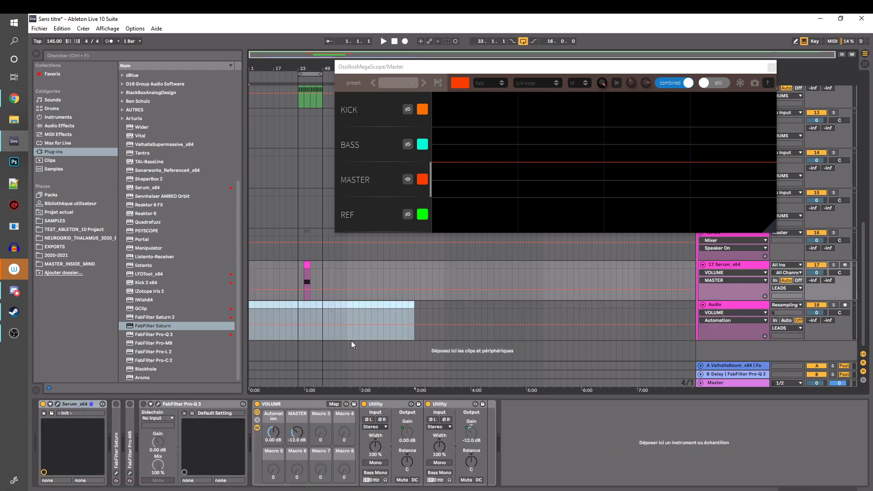
click(303, 323)
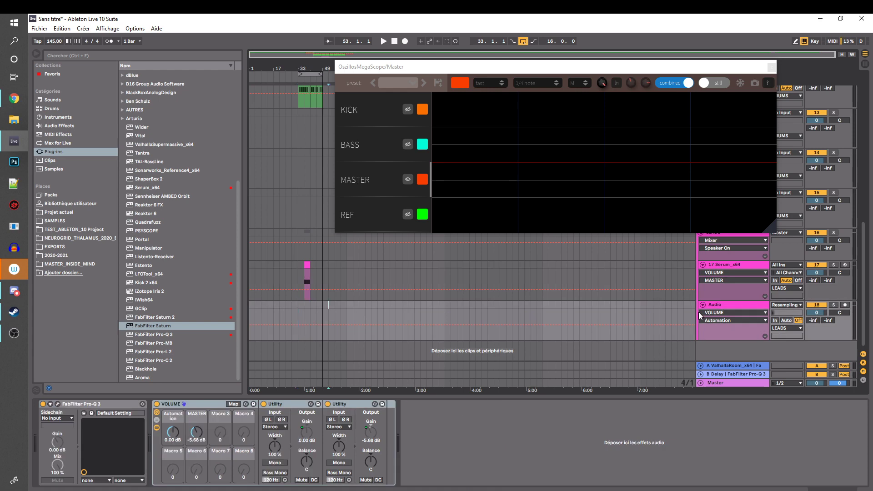
Insert a new default Serum MIDI track directly below the 17 Serum_x64 track
click(731, 309)
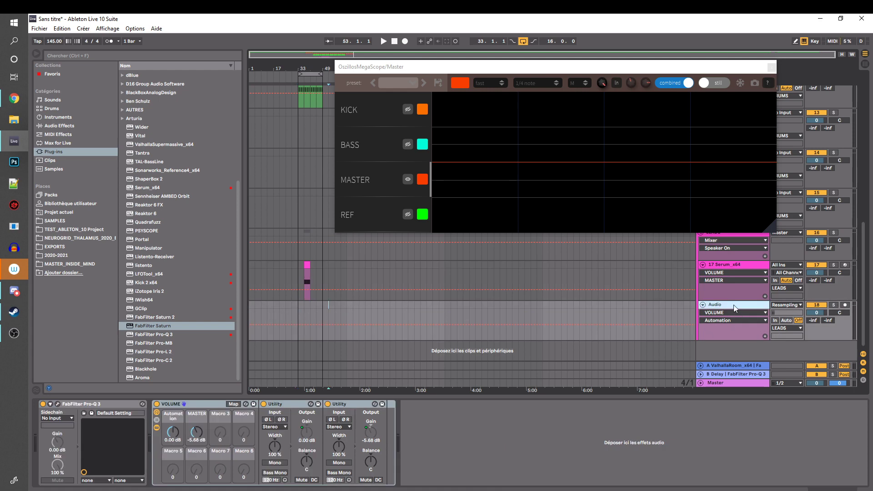
click(729, 264)
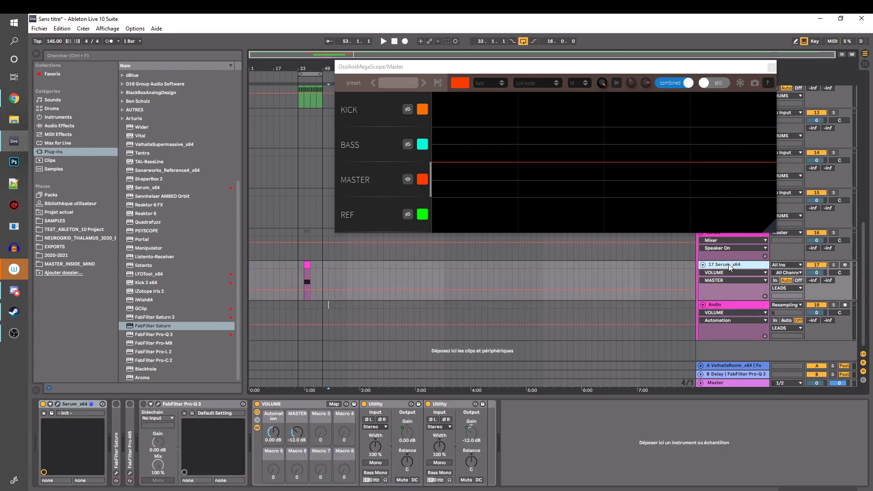
click(727, 304)
drag(245, 318, 222, 310)
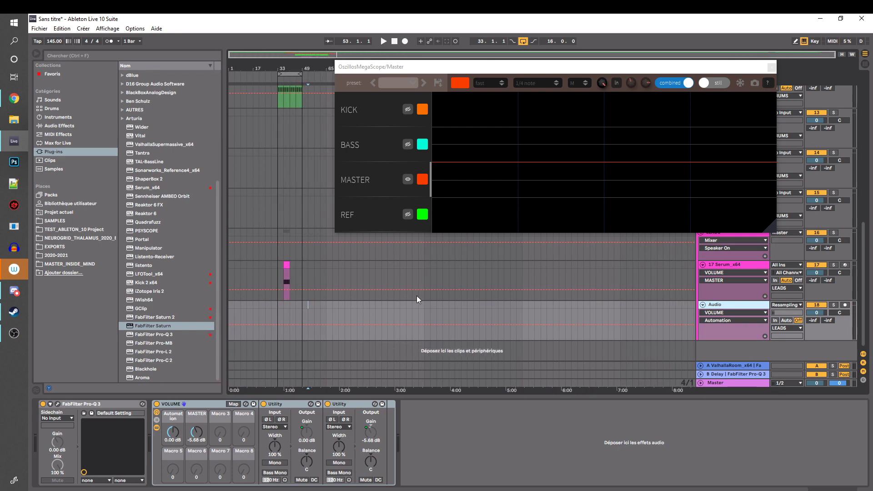
click(719, 266)
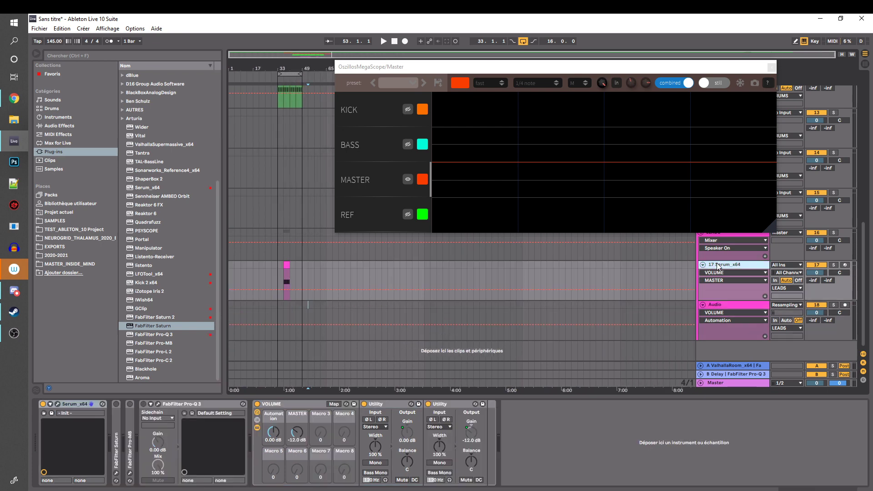
key(ctrl+d)
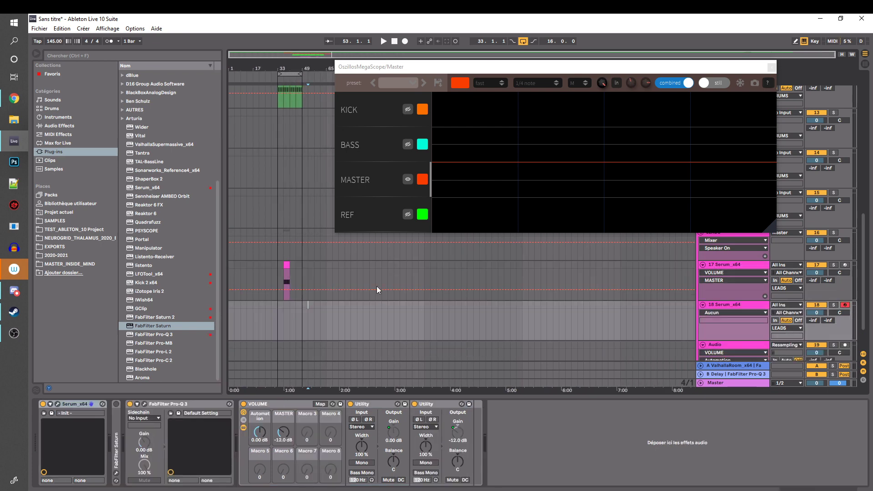
Examine the new Serum track's default device chain: Serum, FabFilter Pro-Q 3 and the VOLUME rack
click(733, 304)
scroll(734, 304, down, 1)
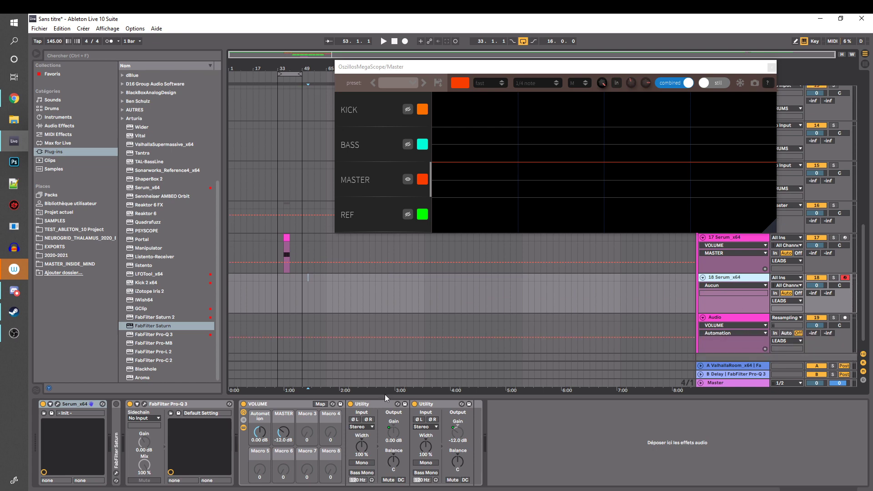
click(72, 405)
click(42, 404)
click(43, 404)
click(159, 405)
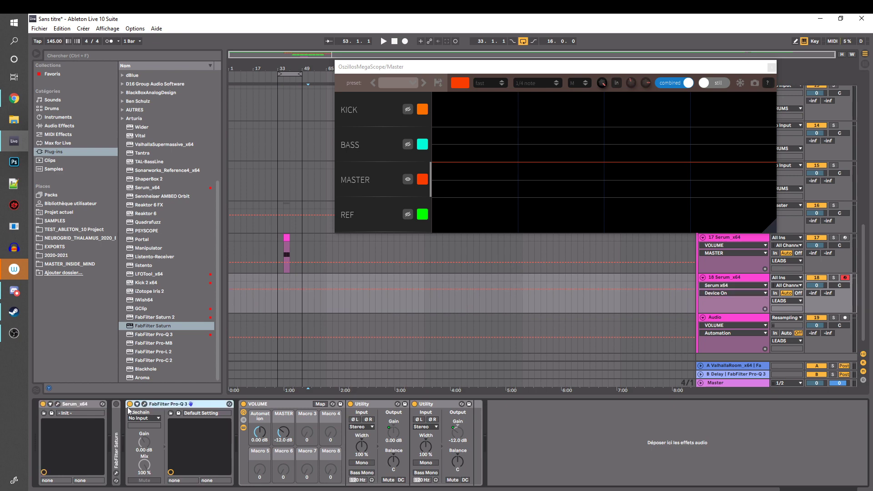
click(258, 404)
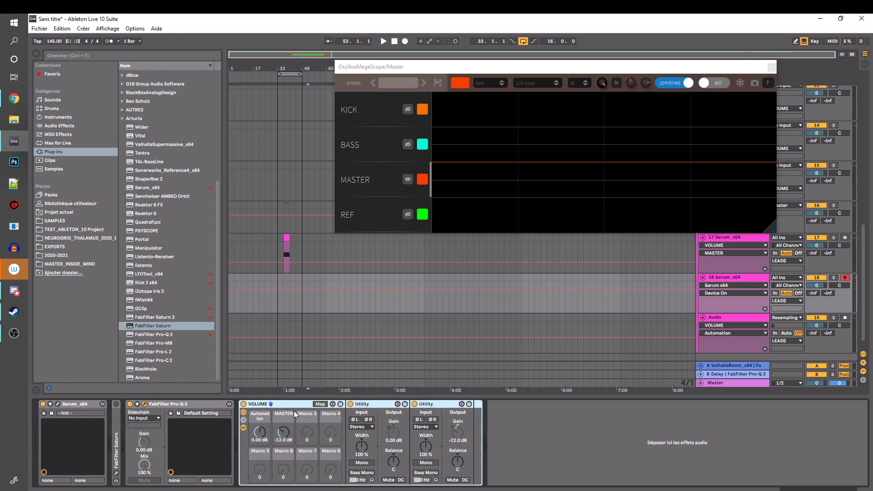
Inspect the disabled FabFilter Saturn on the 18 Serum_x64 track and delete it from the chain
double_click(117, 442)
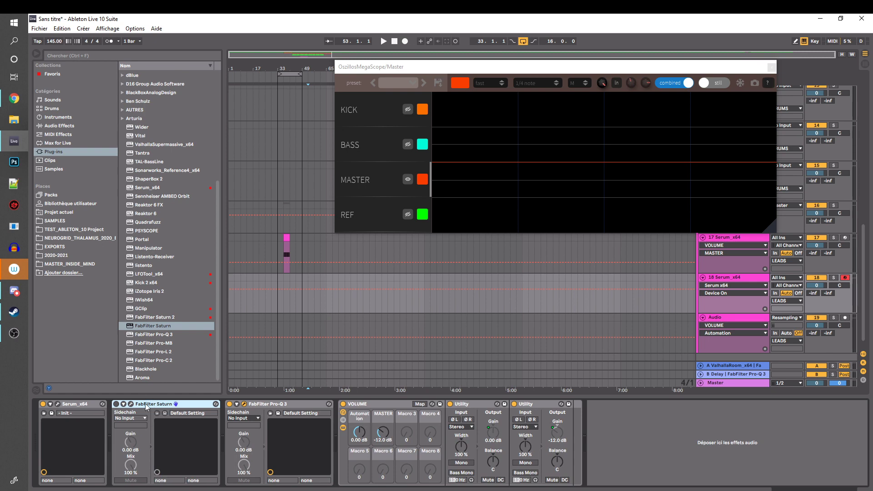
double_click(148, 404)
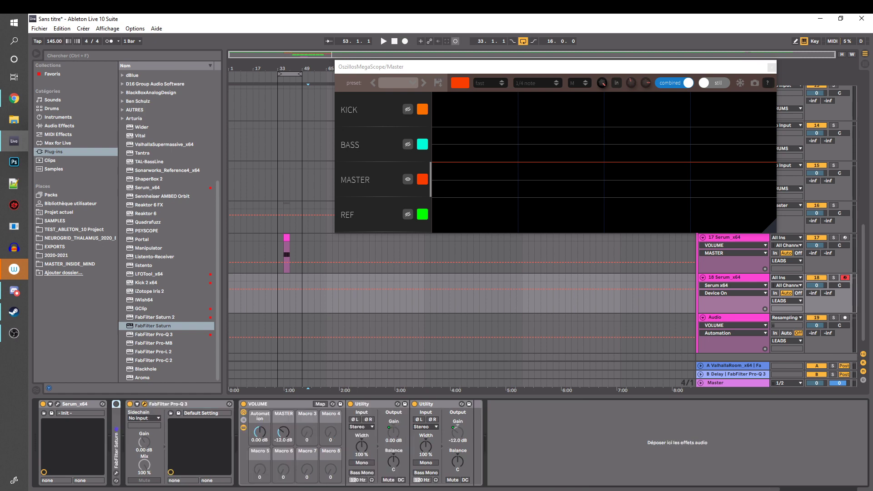
click(116, 426)
key(Delete)
Extend the main reference clip on the REF track over the gap and the short end clip to about bar 282
scroll(727, 267, up, 3)
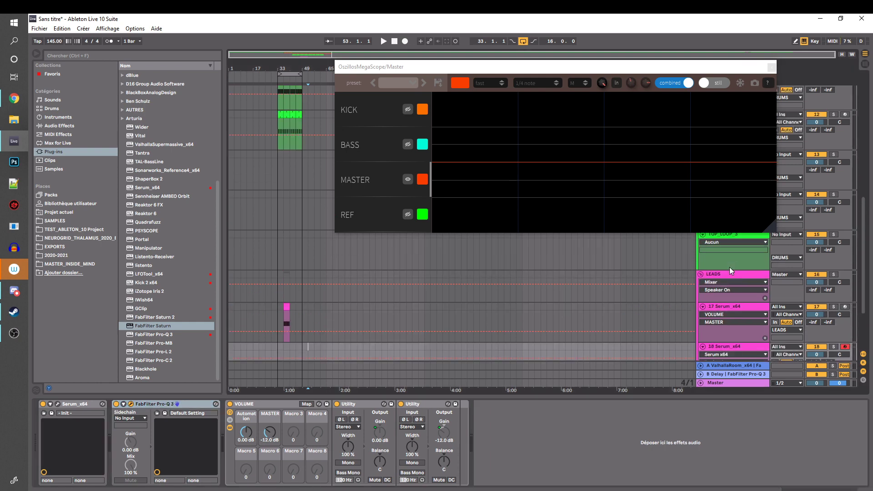
drag(711, 68, 520, 103)
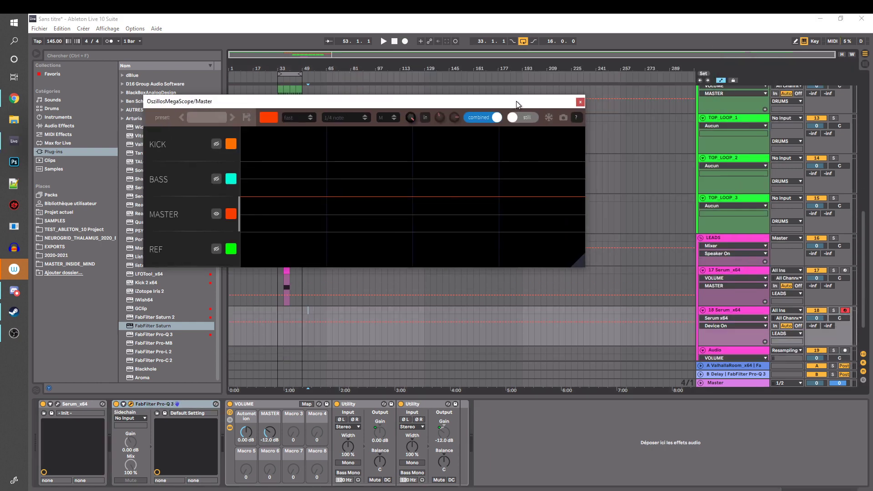
drag(863, 269, 871, 140)
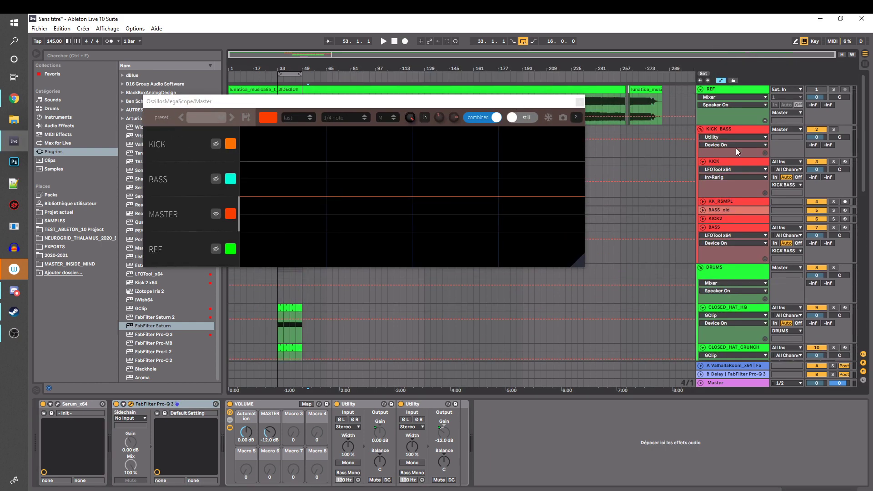
drag(472, 101, 386, 166)
click(740, 89)
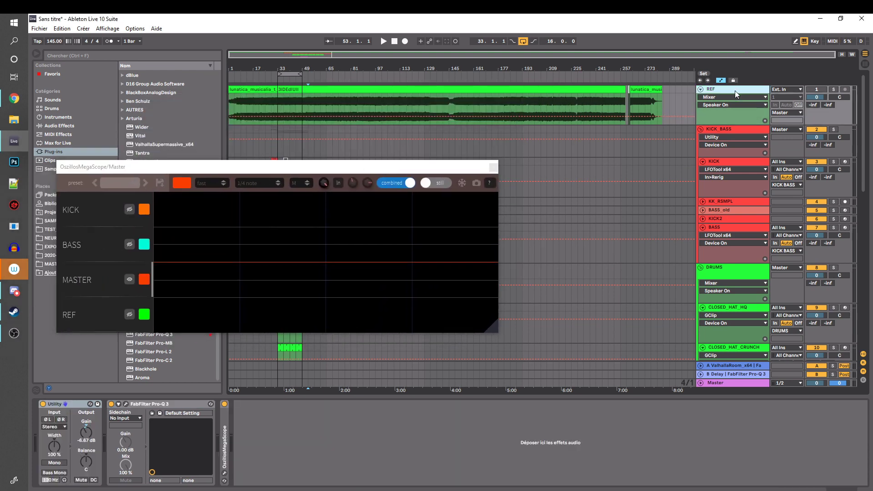
drag(266, 66, 299, 66)
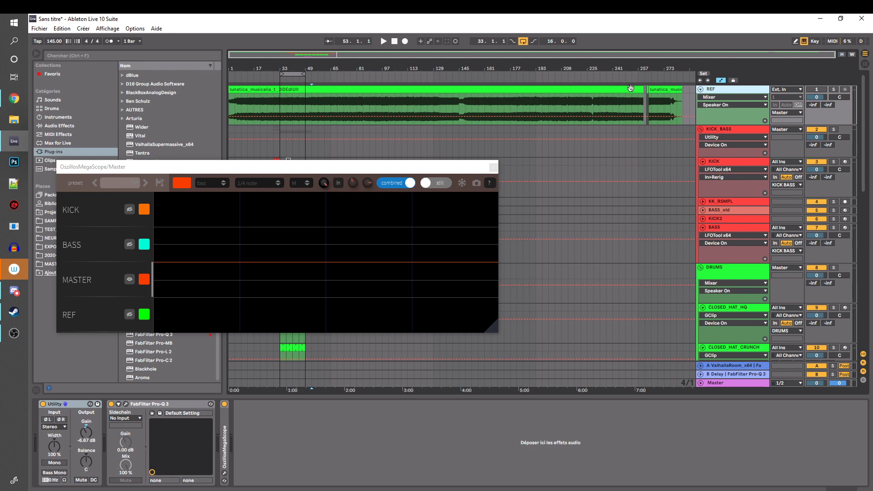
drag(642, 89, 715, 82)
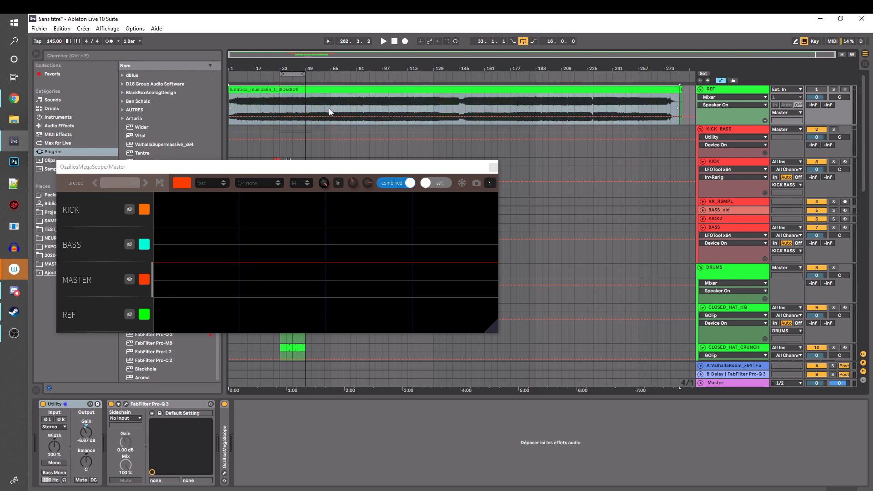
Increase the REF track's height and slide the reference clip's audio about ten bars later within the clip
click(681, 89)
key(Delete)
click(760, 92)
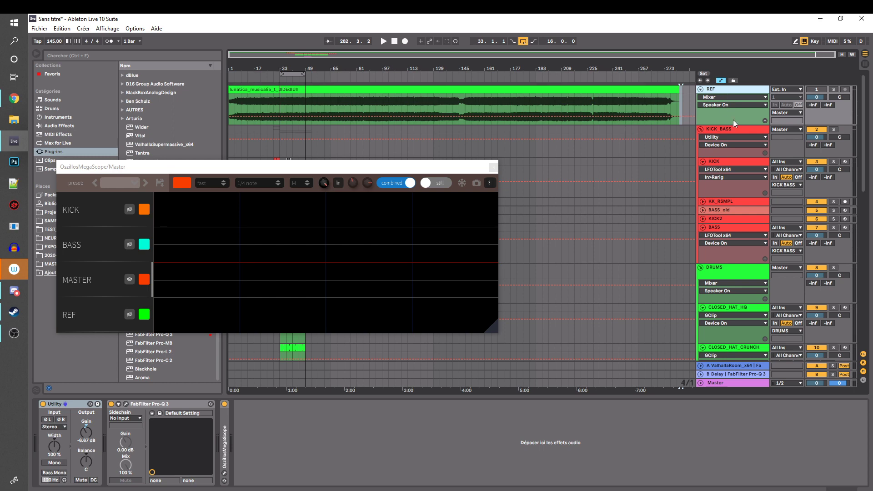
drag(725, 124, 725, 156)
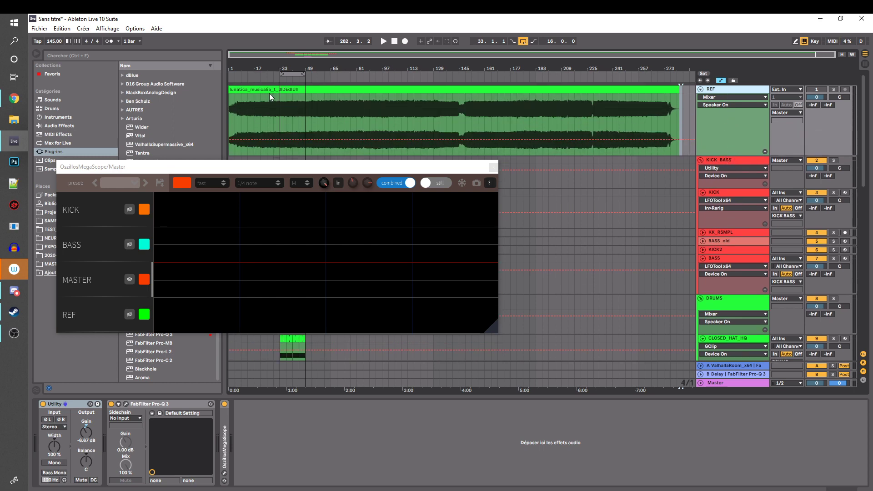
mouse_move(269, 94)
mouse_down()
mouse_move(320, 89)
mouse_move(299, 93)
mouse_up()
click(318, 116)
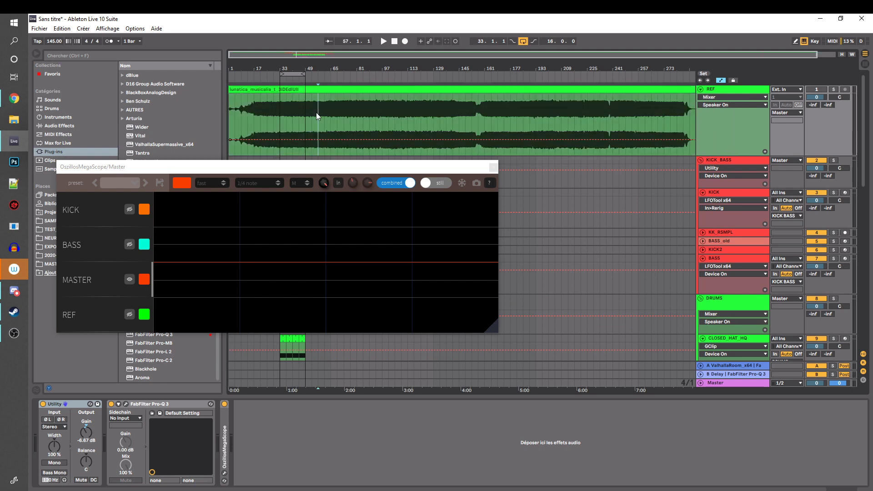
Examine the FabFilter Pro-Q 3 on the REF track and the Master track's device chain, closing the EQ window
click(111, 409)
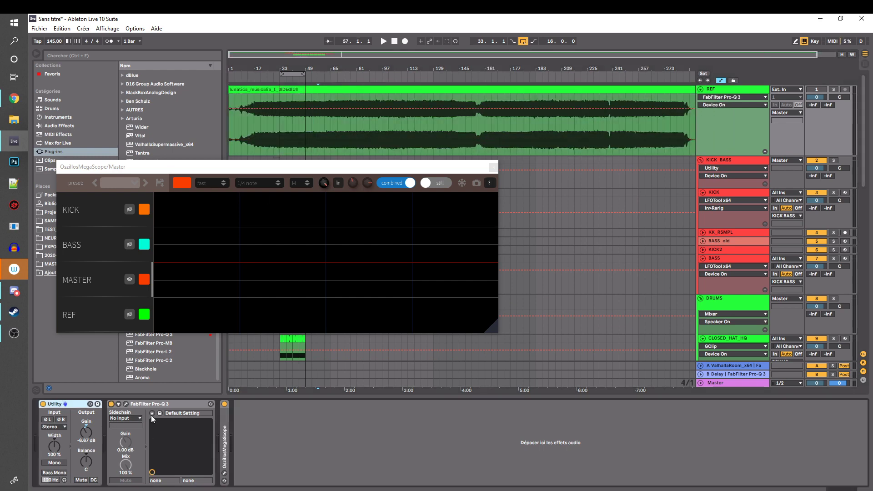
click(126, 405)
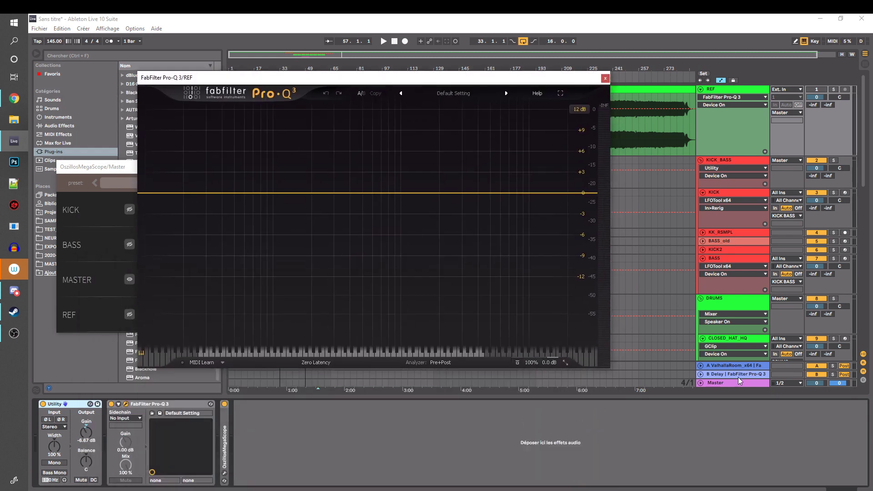
click(725, 387)
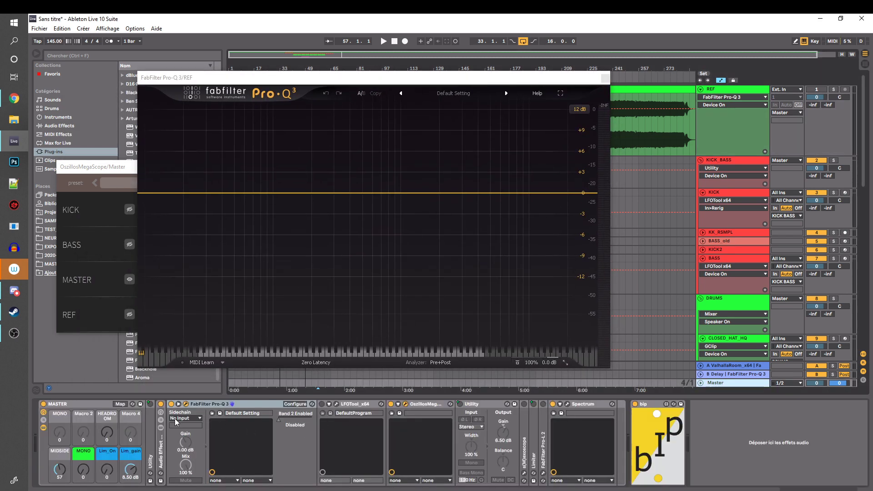
click(604, 78)
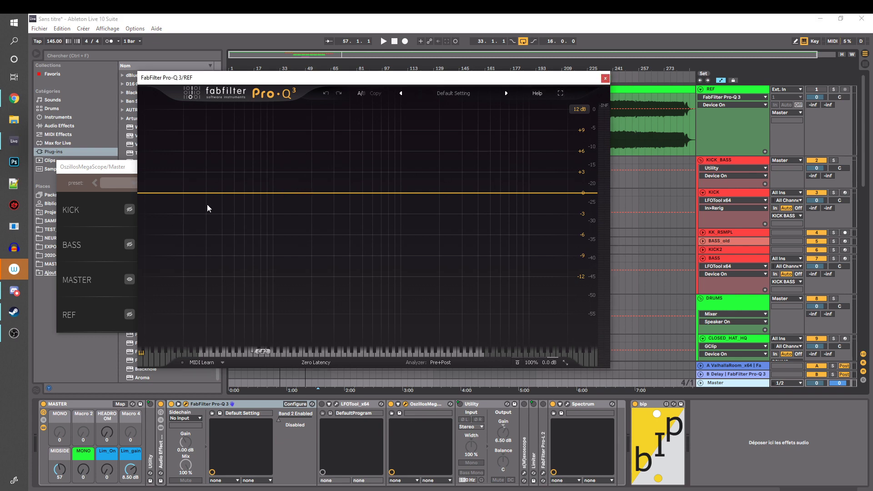
click(604, 78)
click(293, 123)
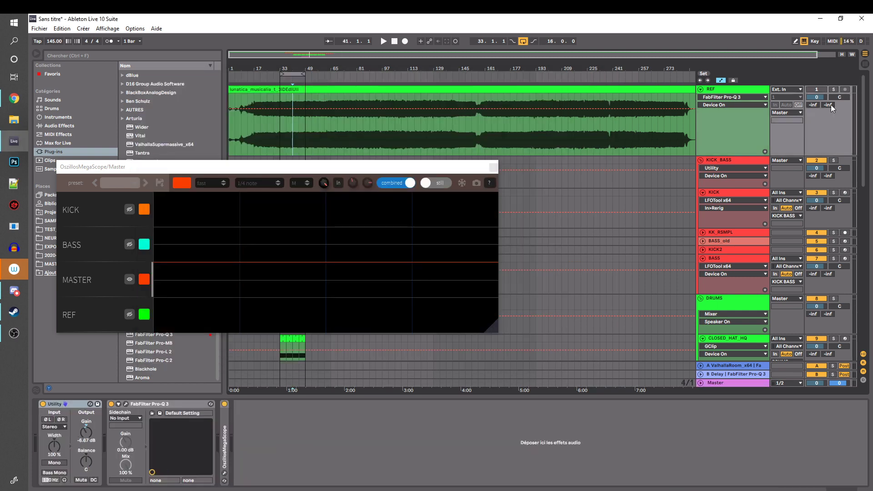
Solo the REF track and close the OszillosMegaScope window covering the arrangement
click(833, 89)
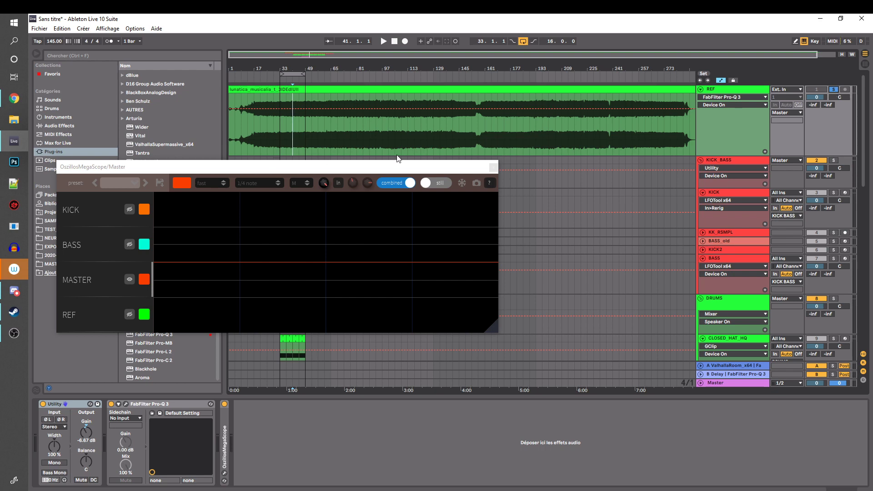
click(493, 167)
click(732, 92)
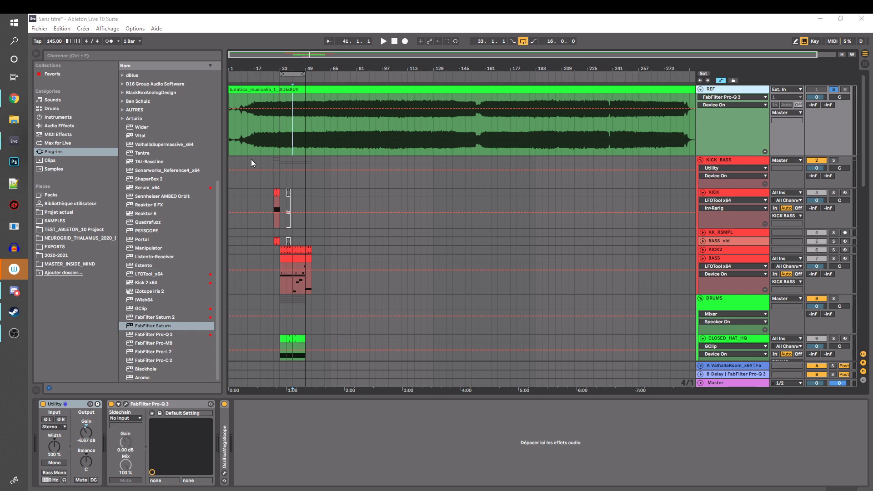
Play the soloed REF track briefly from bar 33 and check its level in the Session View mixer
click(282, 138)
click(280, 138)
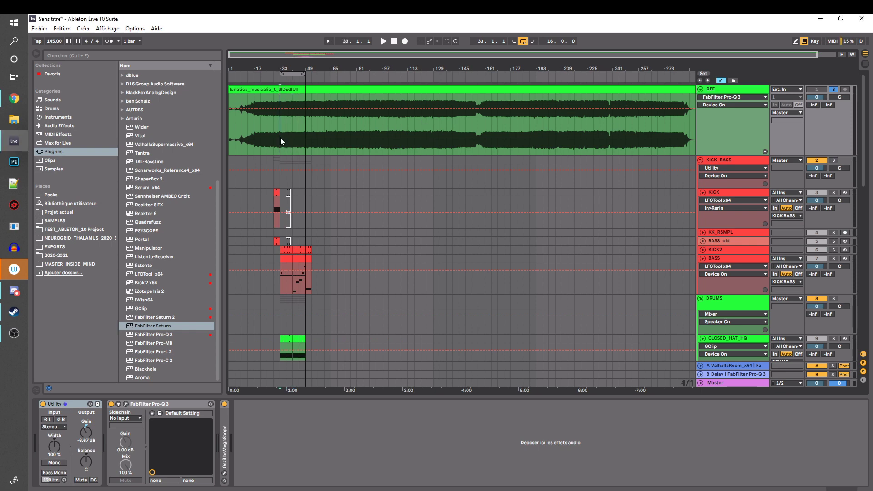
double_click(305, 137)
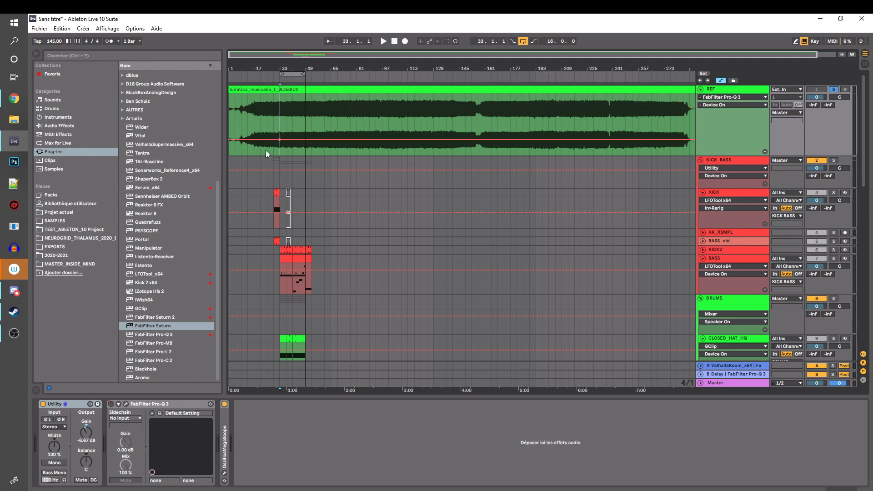
key(Tab)
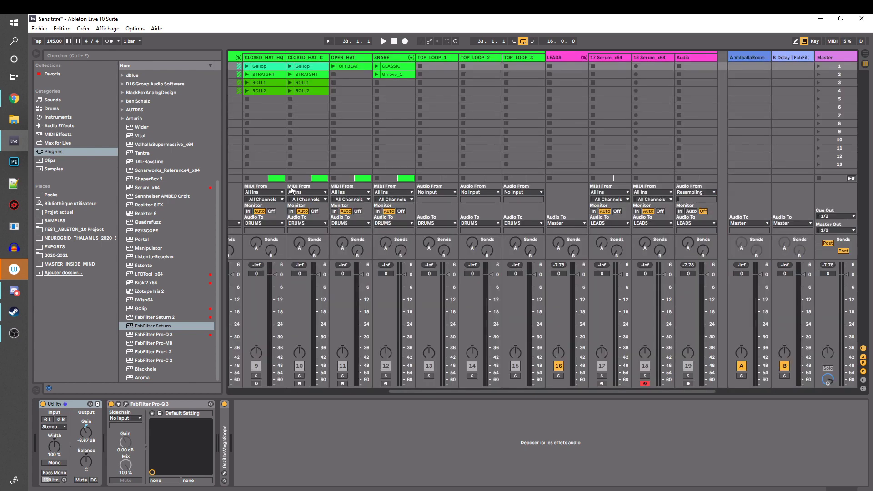
drag(443, 391, 256, 213)
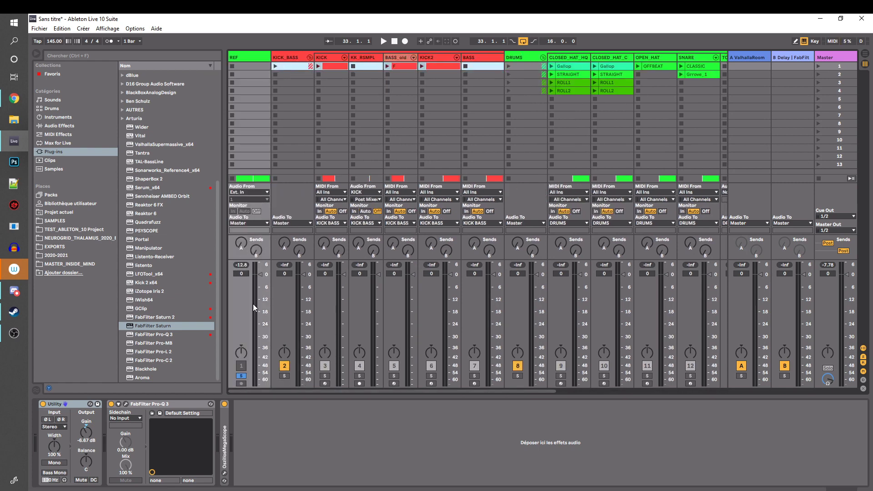
click(250, 65)
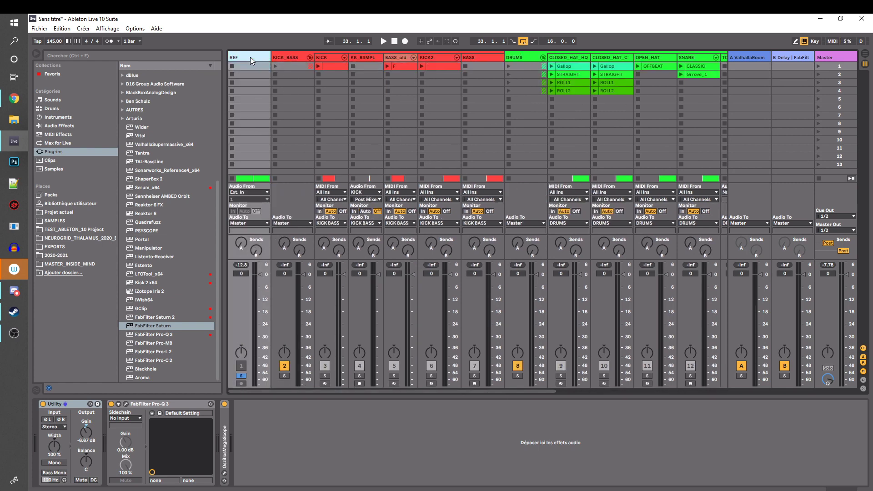
key(space)
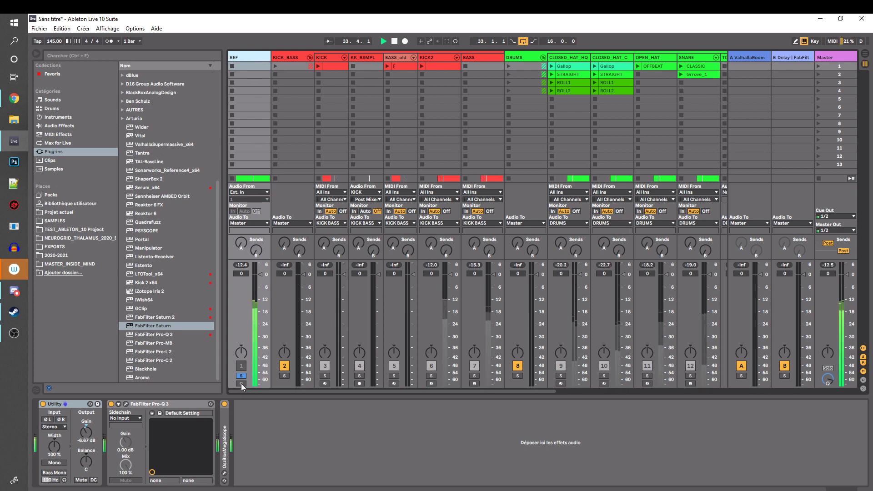
key(space)
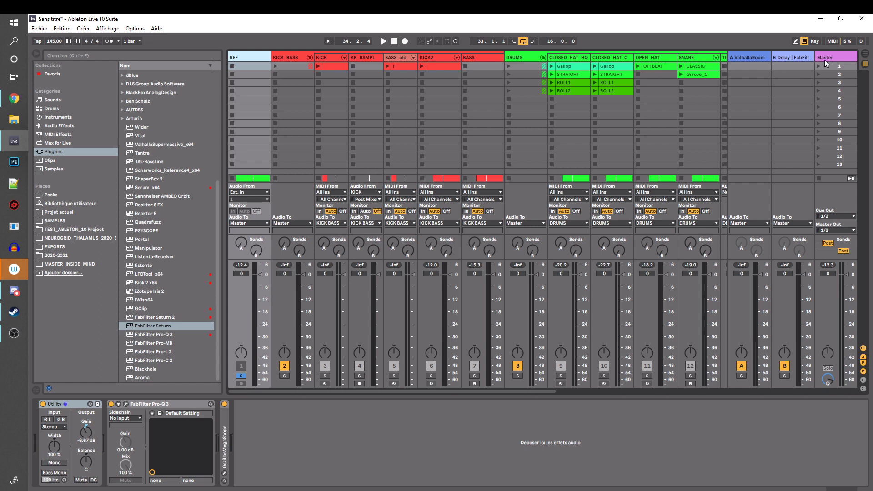
Set the gain of the REF track's Utility to -5.00 dB and review the Master and KICK_BASS device chains
drag(87, 435, 87, 430)
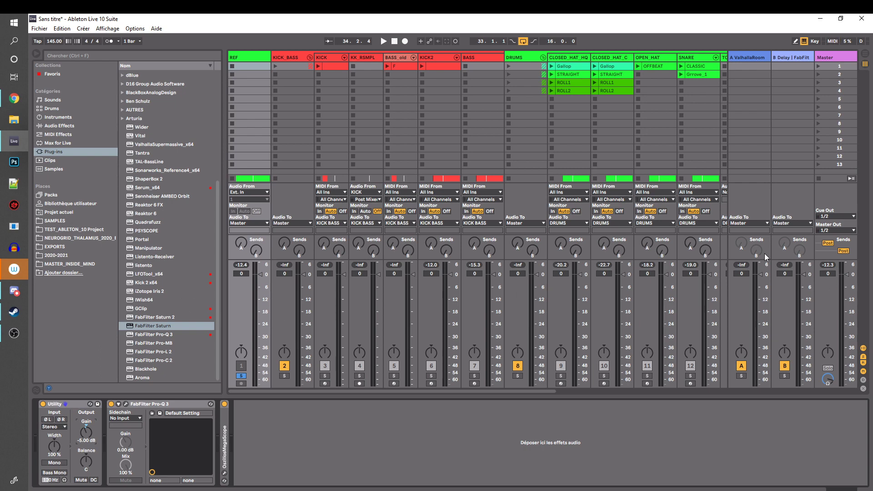
click(827, 56)
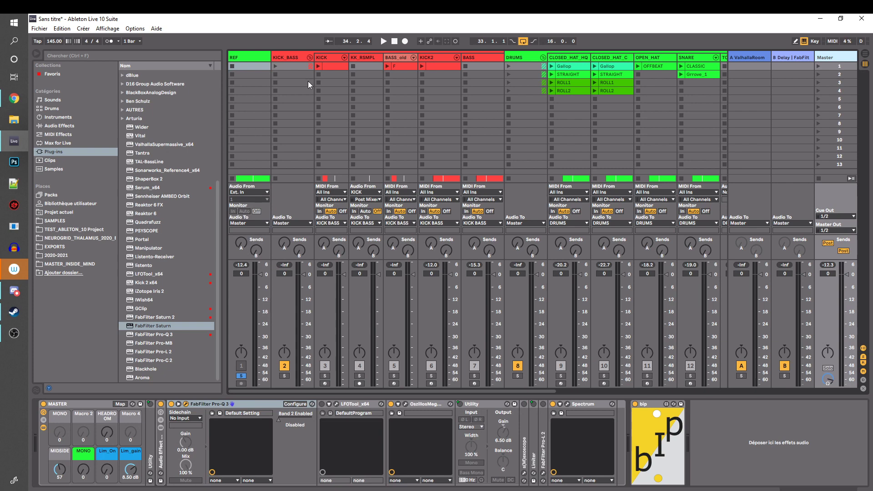
click(242, 56)
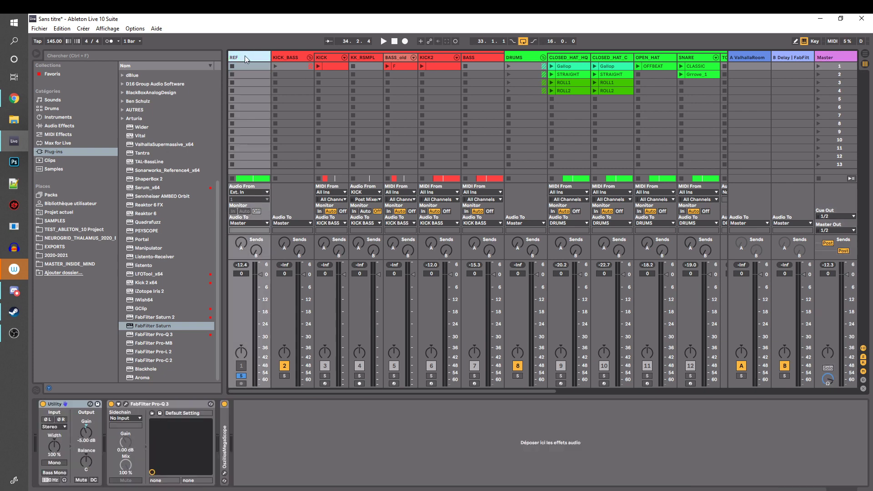
click(288, 58)
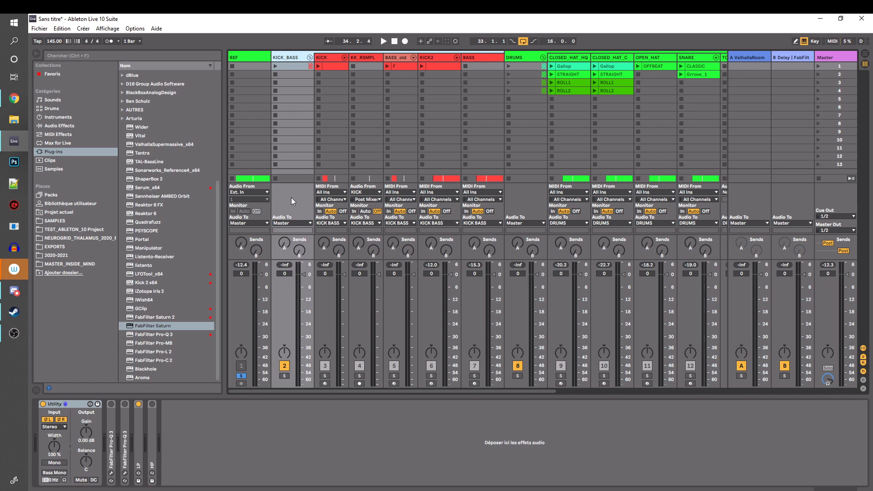
Unfold the FabFilter Pro-L 2 on the Master track and open its plug-in window, moving it over the mixer
click(243, 61)
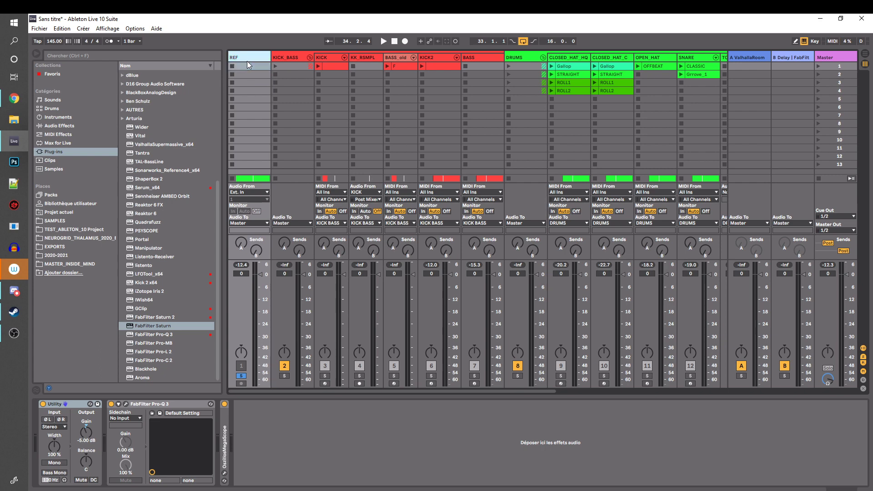
click(828, 58)
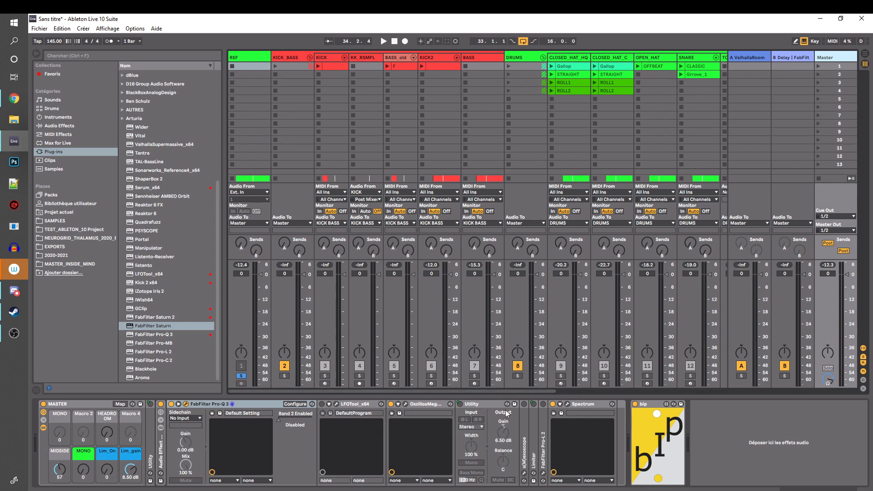
double_click(546, 431)
click(542, 403)
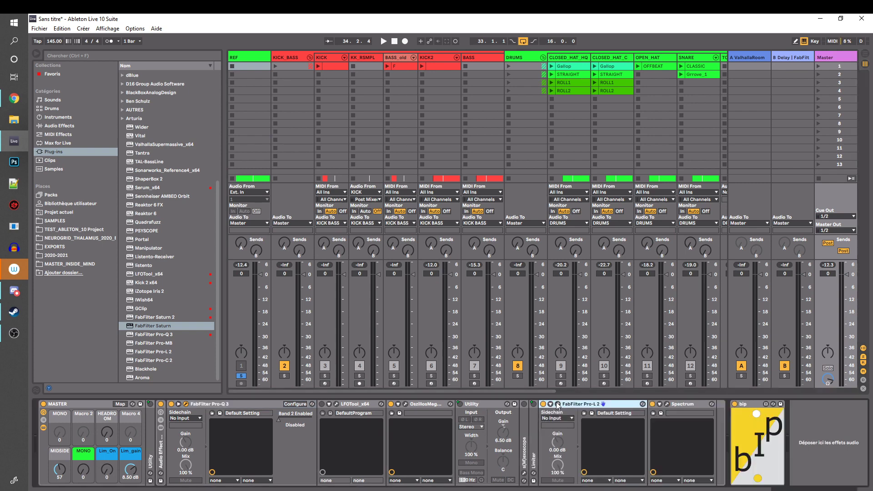
click(558, 404)
drag(374, 85, 712, 107)
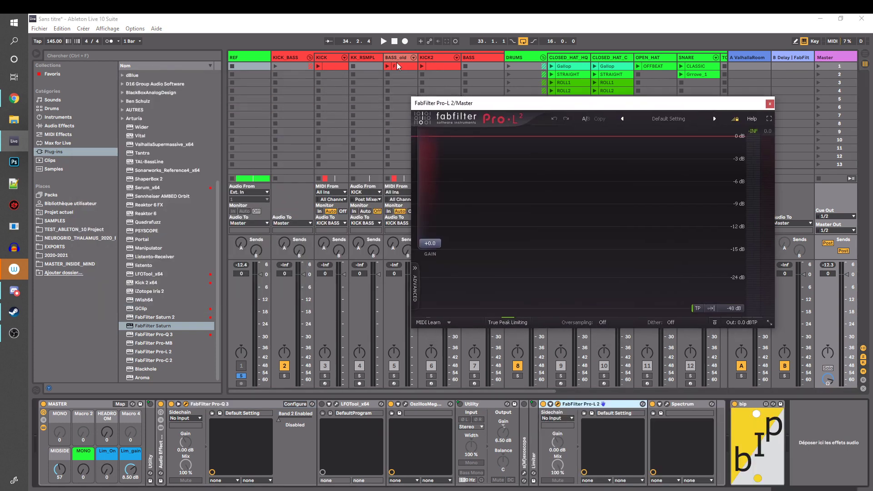
Play the soloed REF track and switch the Pro-L 2 meter scale to Loudness, stopping playback
key(space)
click(730, 308)
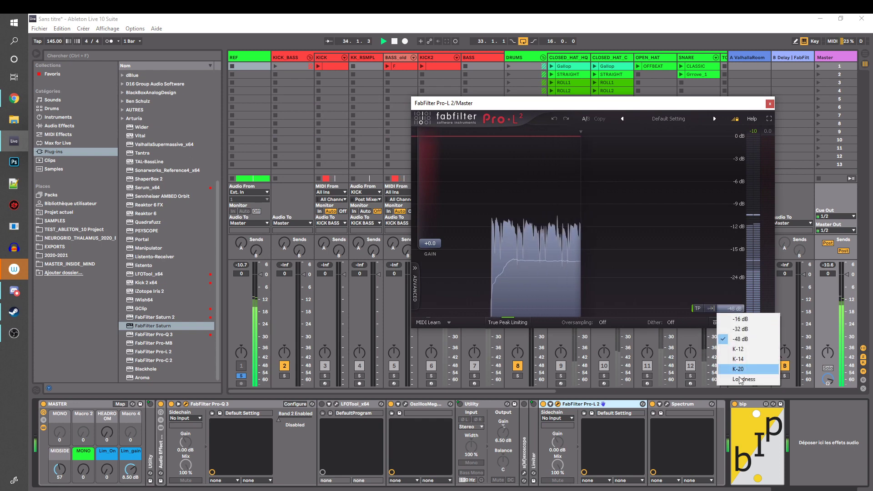
click(740, 379)
key(space)
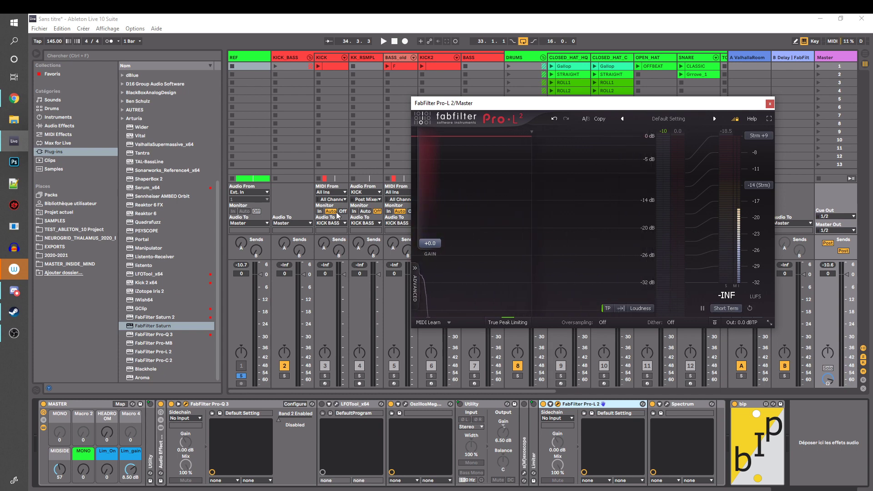
drag(656, 102, 656, 96)
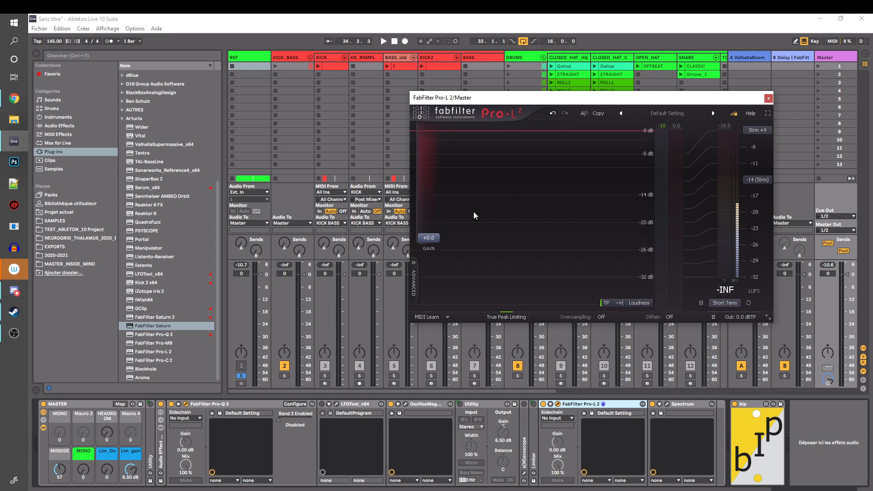
Review the DRUMS and KICK_BASS group device chains and close the Pro-L 2 window
click(520, 90)
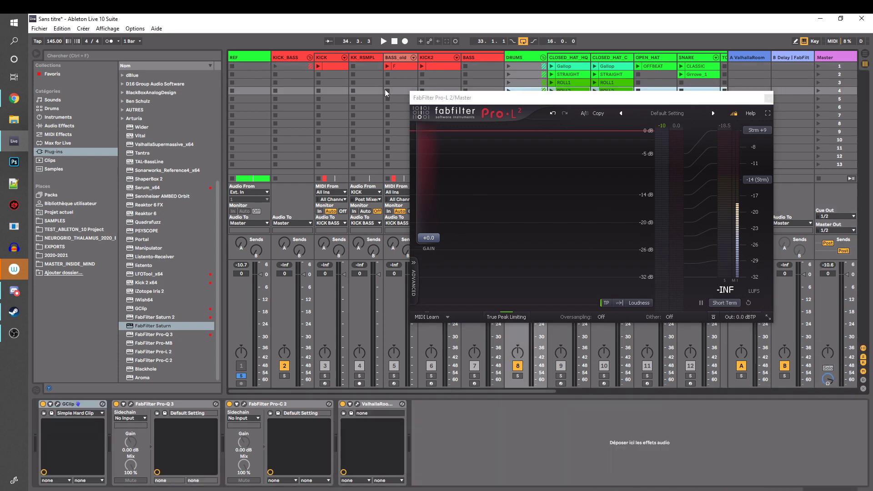
click(291, 91)
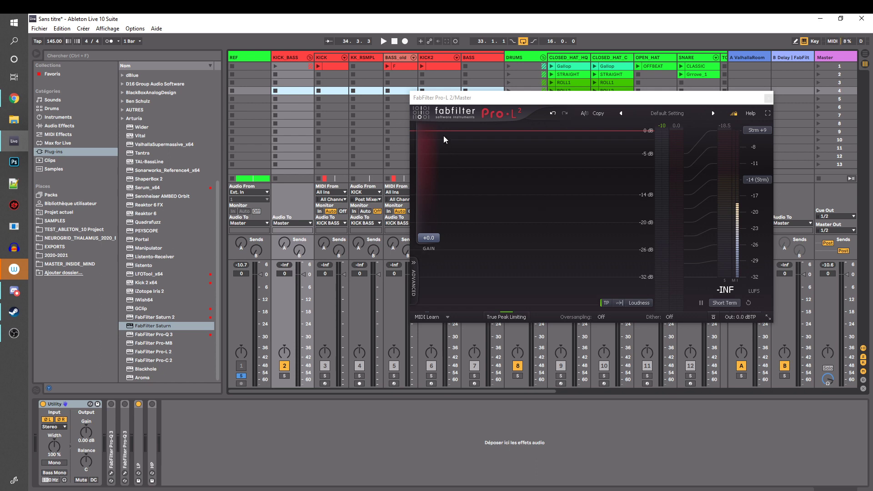
drag(724, 104, 687, 86)
click(750, 84)
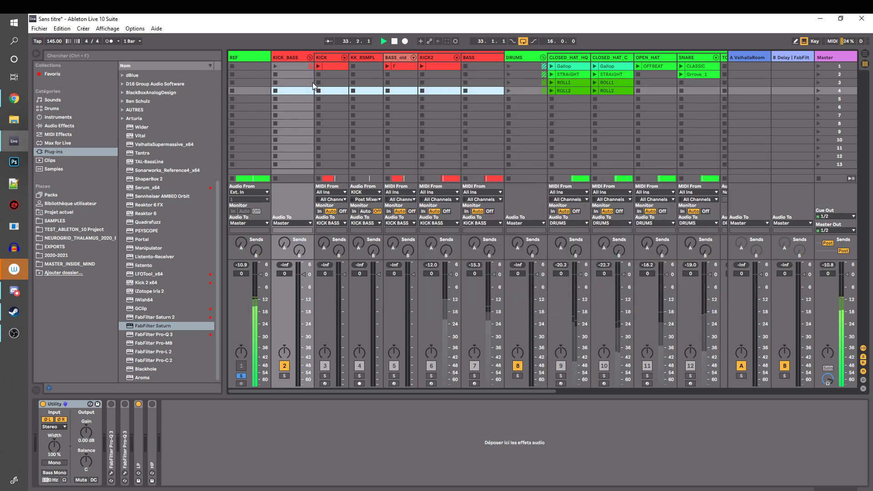
In the Arrangement View, examine the analyzer options of the REF track's FabFilter Pro-Q 3 and close its window
key(Tab)
click(301, 105)
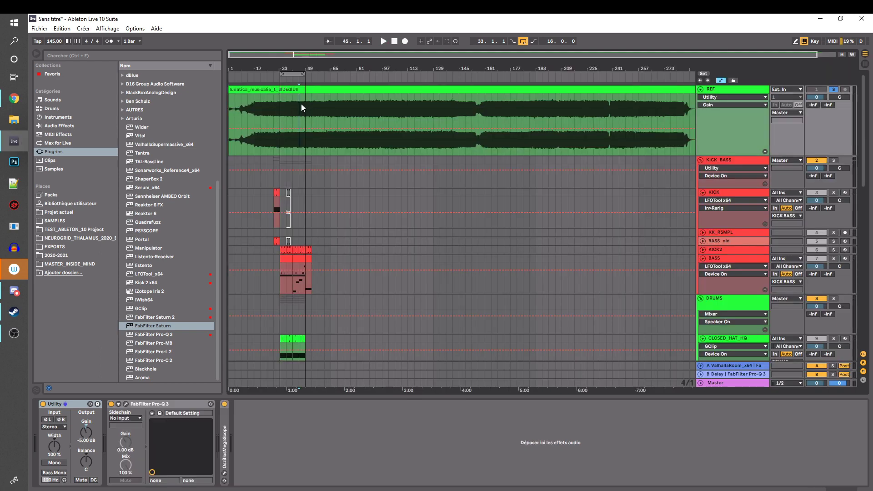
click(735, 90)
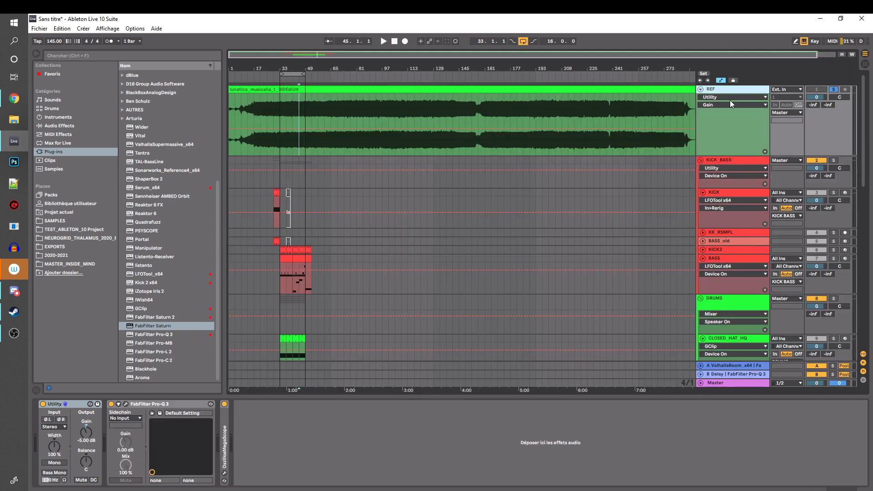
click(126, 404)
click(446, 363)
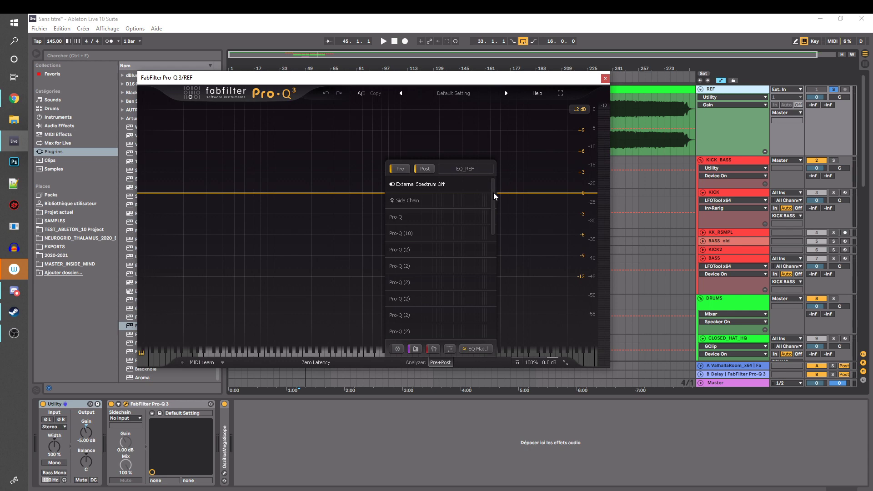
click(605, 79)
Open the FabFilter Pro-Q 3 on the Master track and enable EQ_REF as the analyzer's external spectrum
click(746, 382)
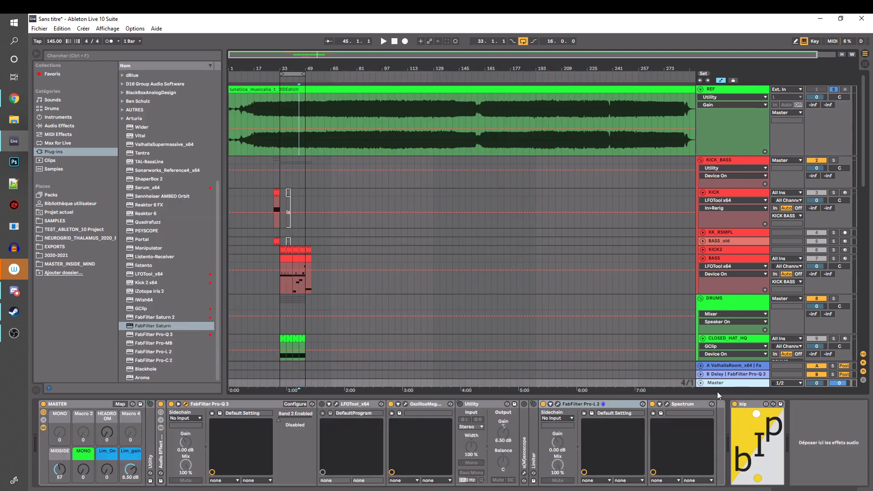
click(186, 404)
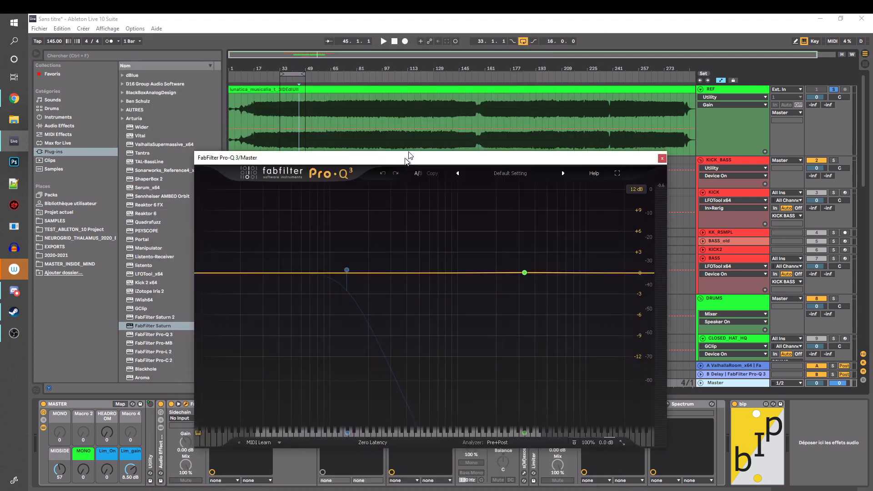
drag(407, 157, 402, 111)
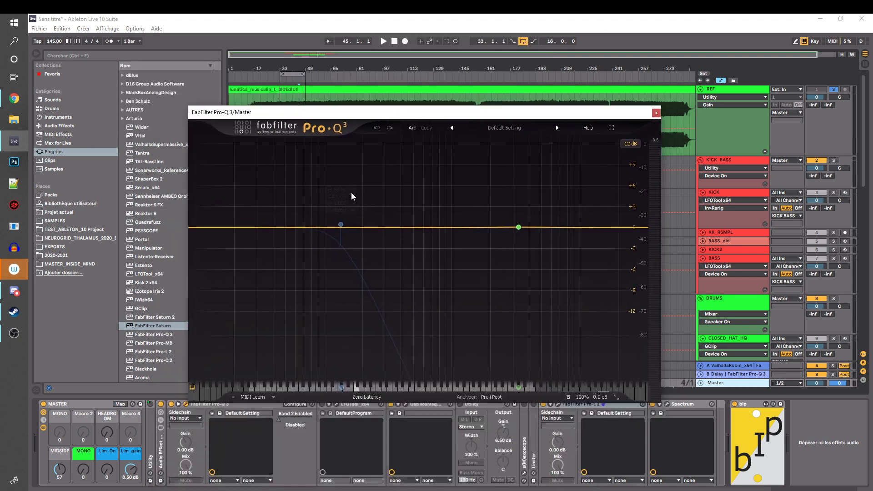
click(491, 397)
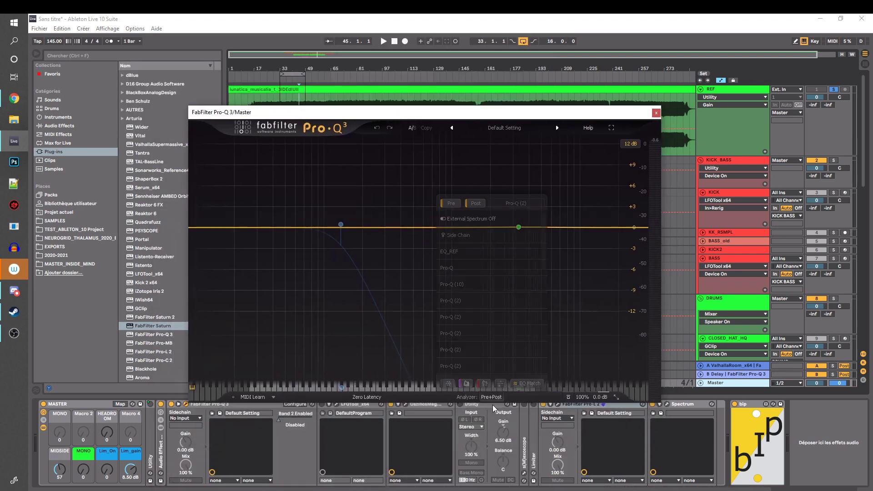
click(465, 250)
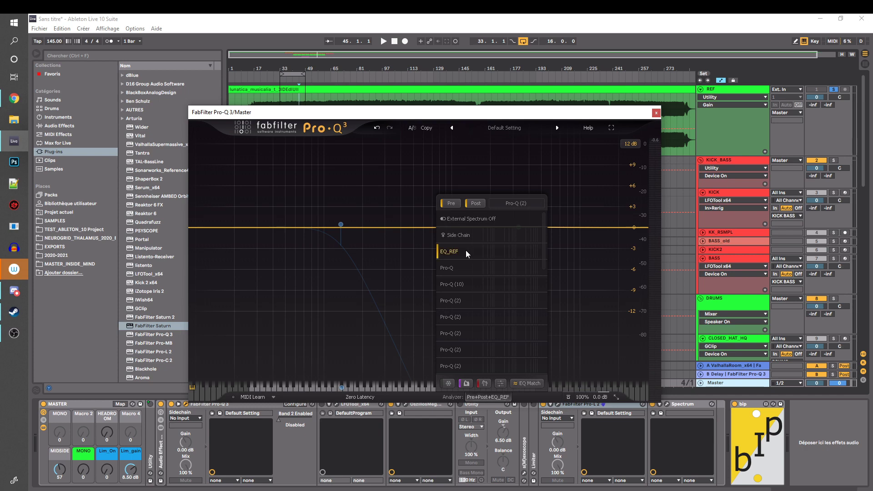
Play the soloed REF track, unsolo it, and play the full mix to compare spectra in the Master's Pro-Q 3
key(space)
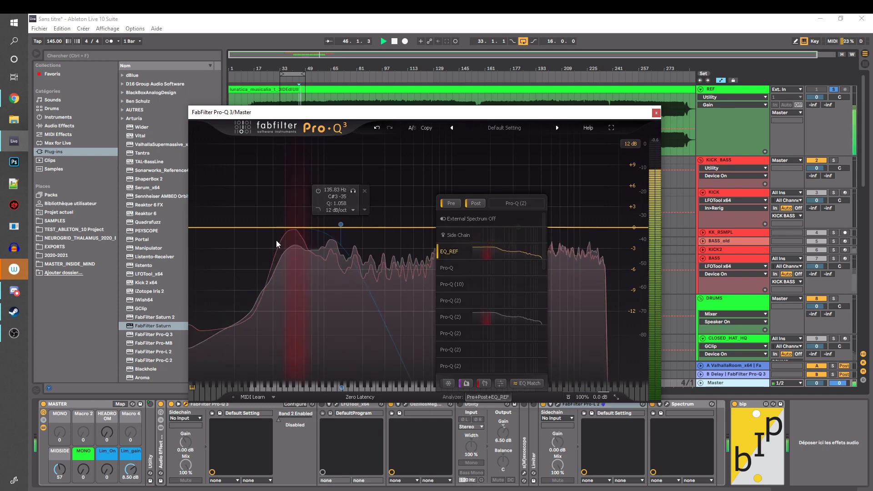
click(833, 90)
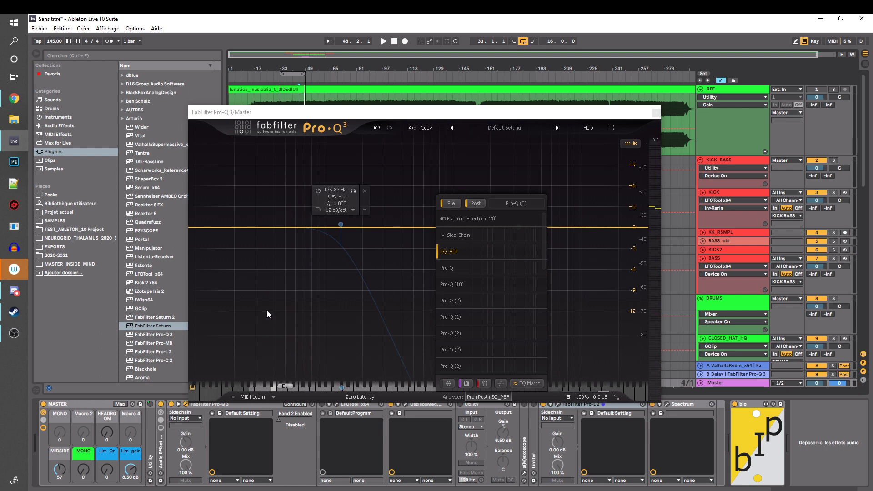
drag(355, 113, 328, 151)
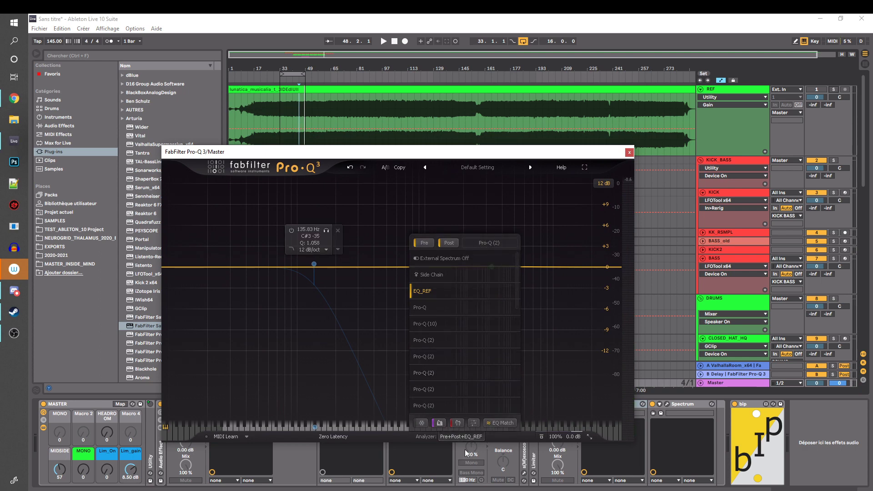
key(space)
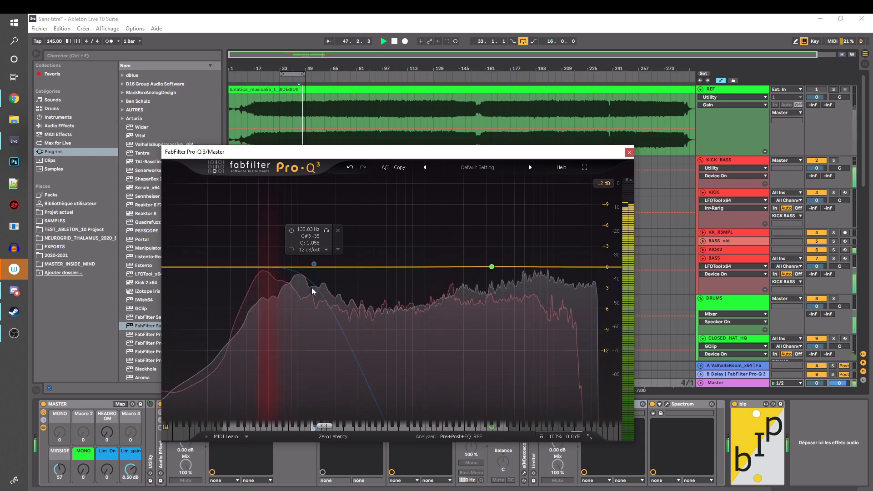
key(space)
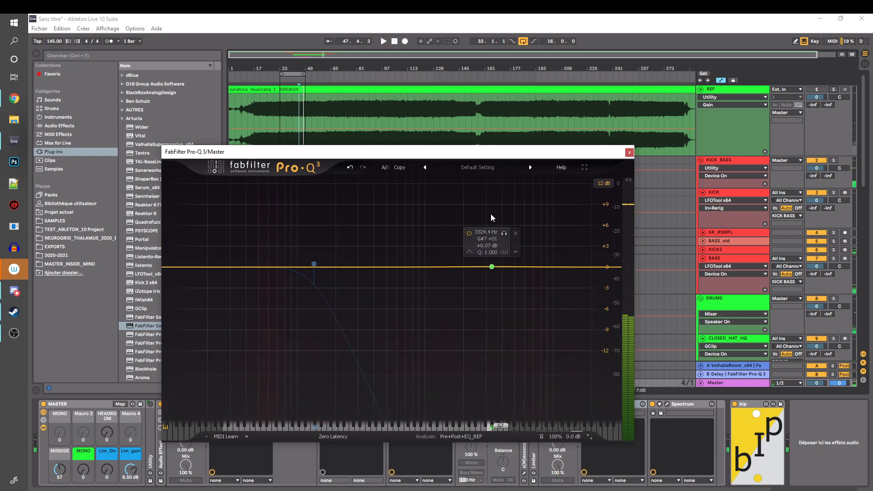
Remove the 3324.4 Hz band from the Master's Pro-Q 3 and close the EQ window
drag(512, 151, 509, 128)
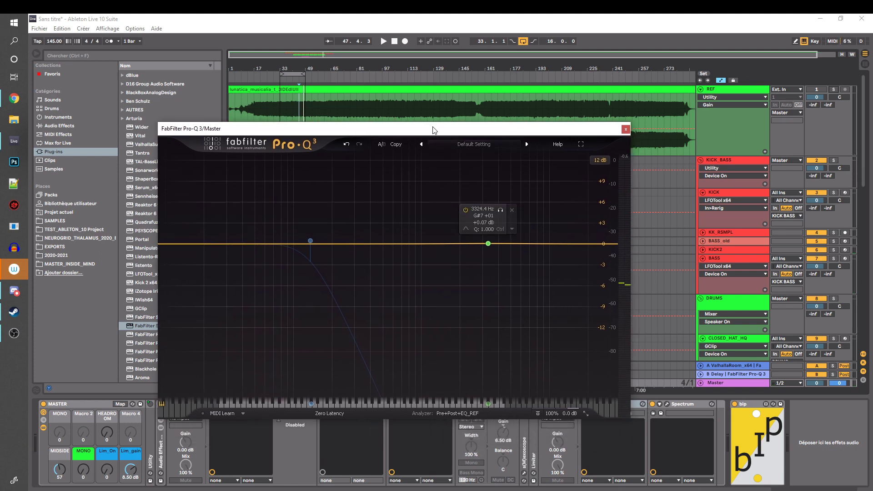
drag(435, 129, 549, 106)
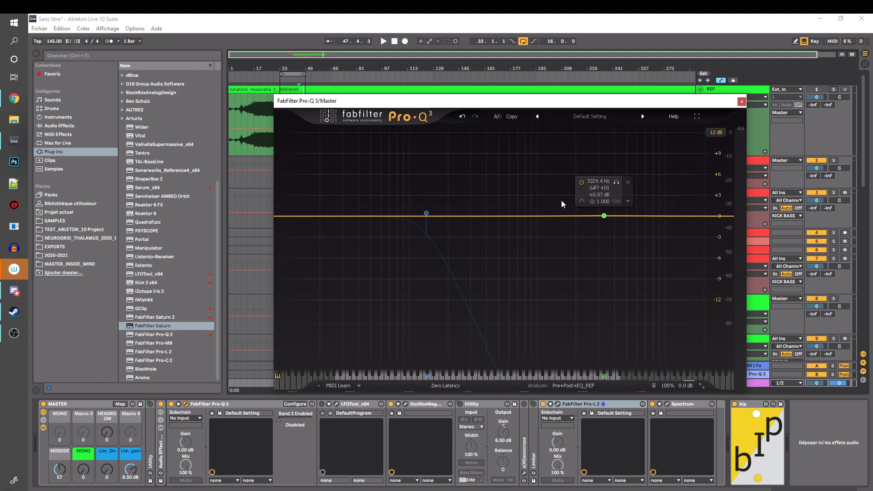
click(628, 183)
drag(628, 107, 475, 76)
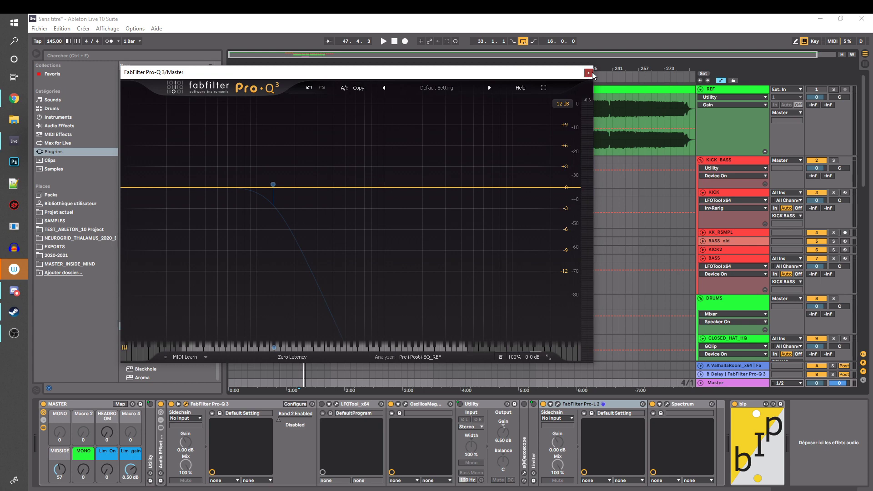
click(585, 69)
Unfold the OszillosMegaScope on the REF track and place the playback start at bar 57
click(369, 112)
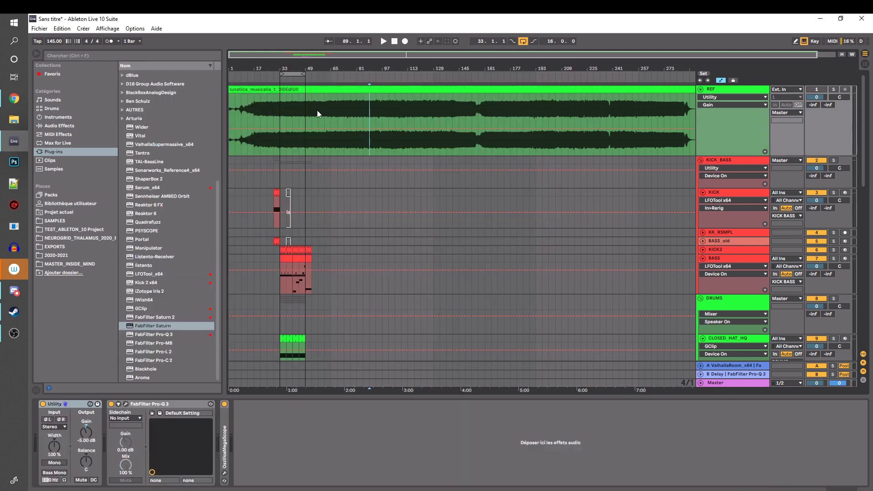
double_click(225, 436)
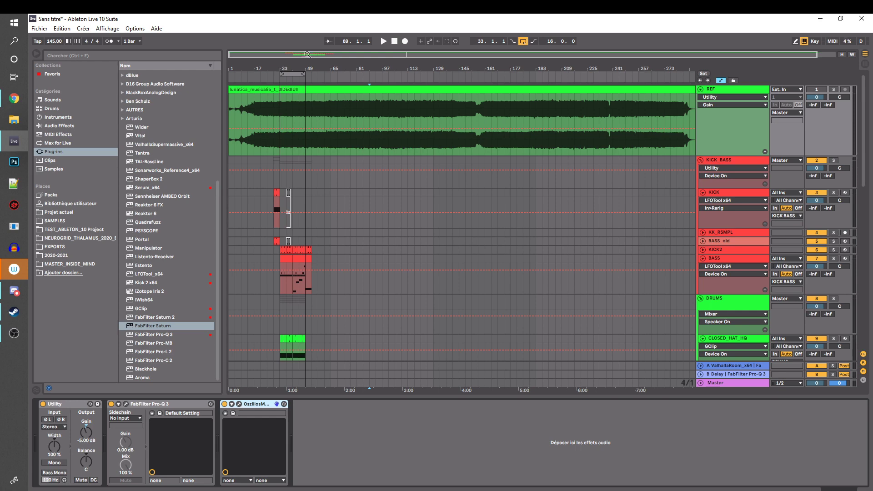
click(295, 114)
click(320, 112)
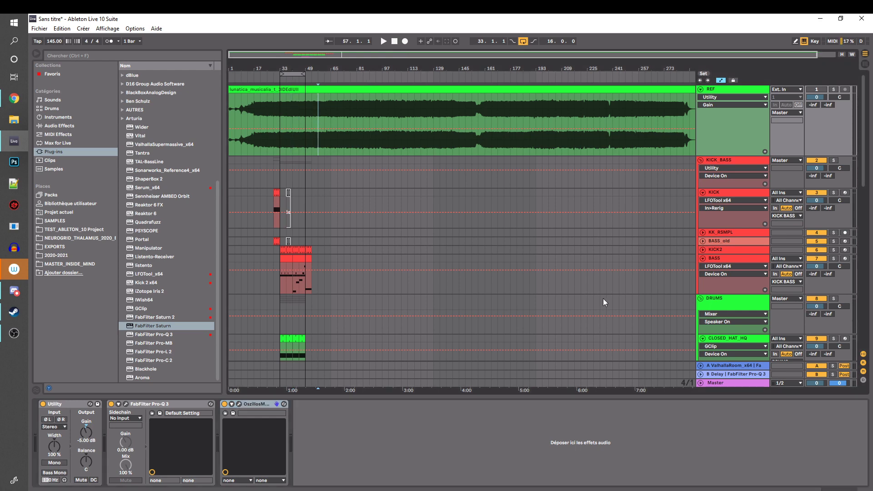
Delete the bip device after the MASTER rack on the Master track, keeping the rack unfolded
click(729, 383)
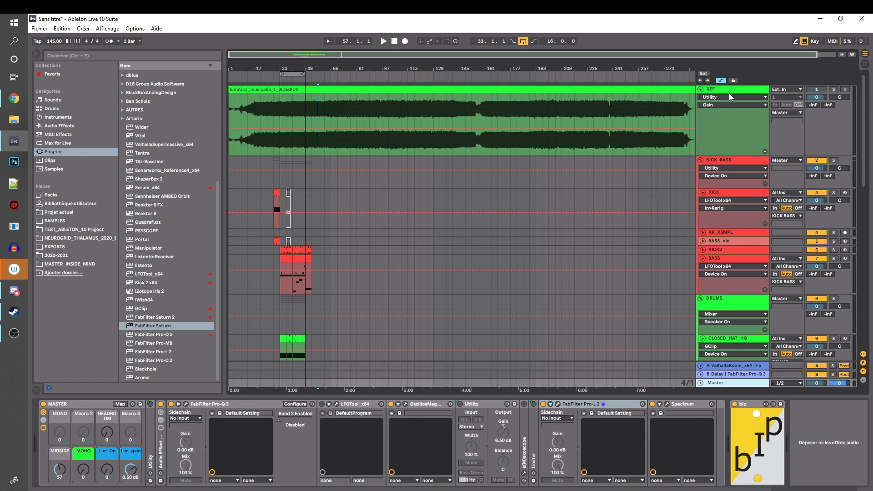
scroll(717, 353, down, 2)
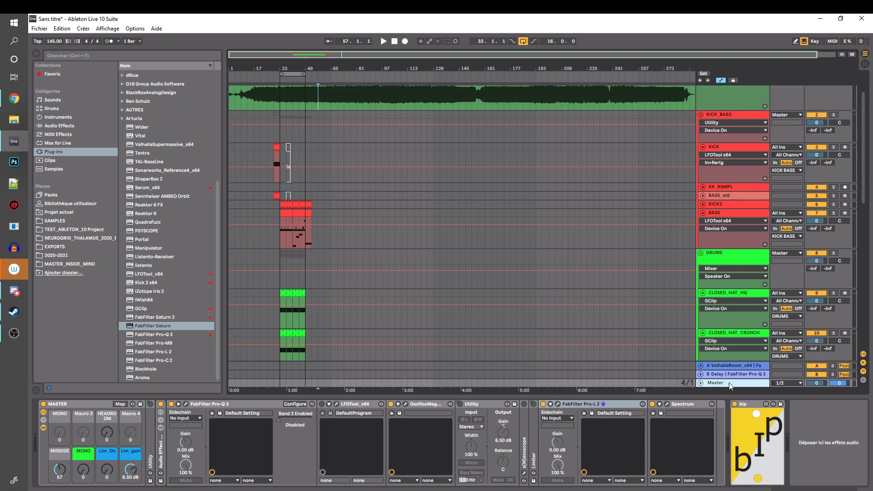
click(71, 404)
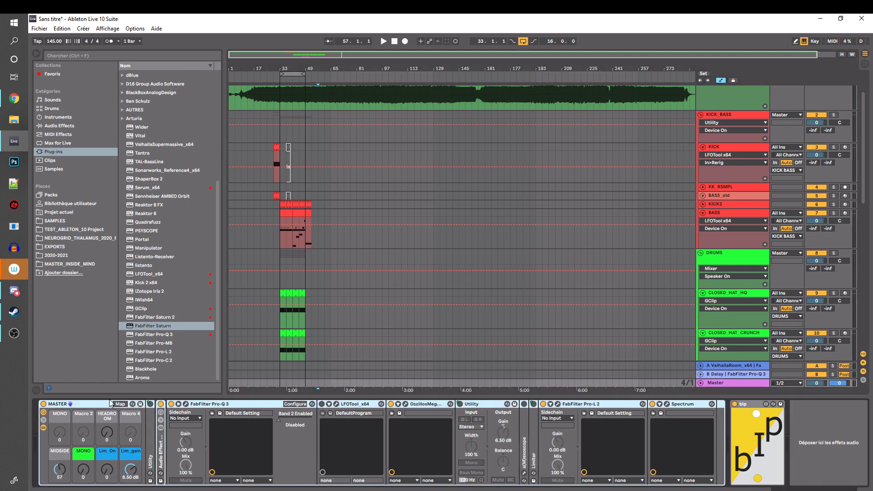
key(Delete)
click(74, 403)
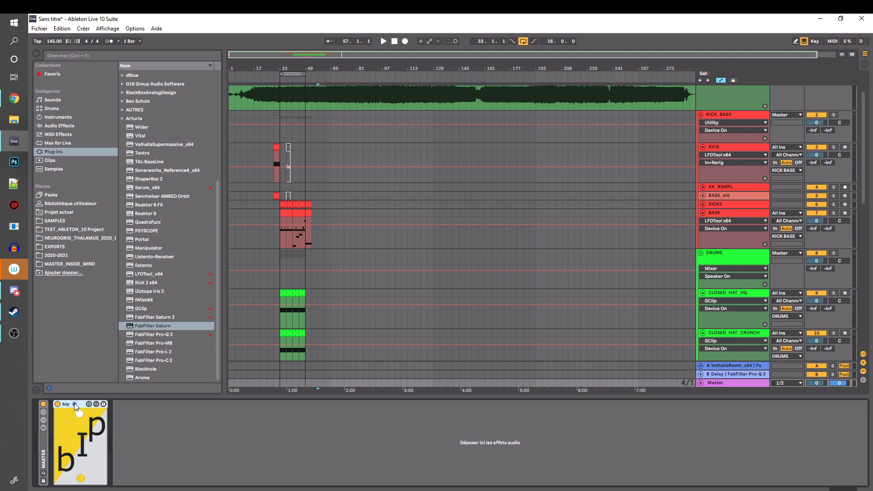
key(Delete)
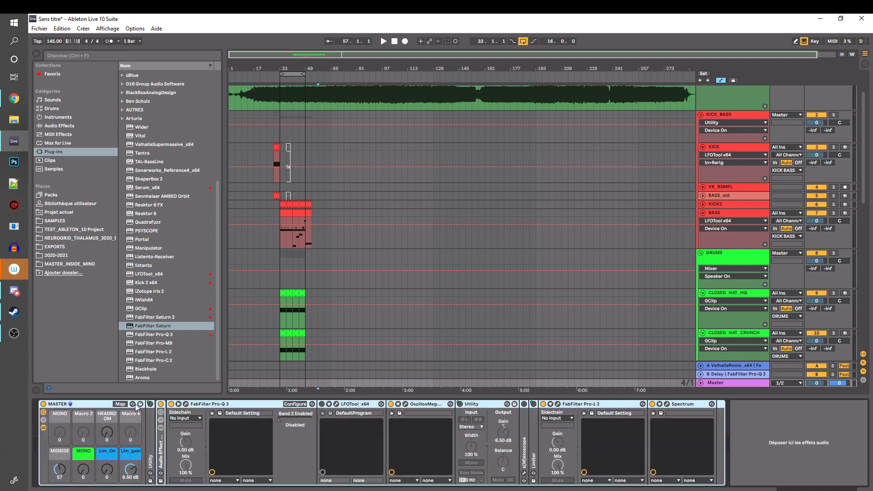
click(779, 422)
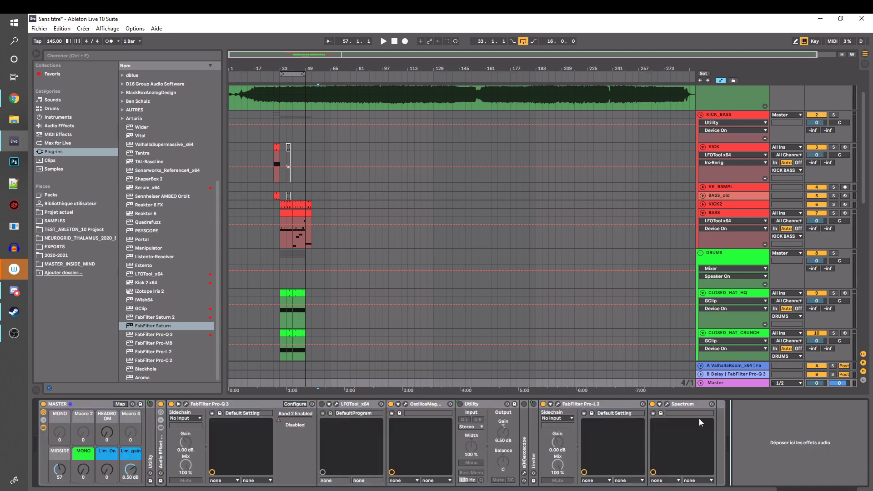
Fold the MASTER rack, add a FabFilter Pro-Q 3 after it, and create a 12 dB/oct high cut at about 150 Hz
double_click(70, 401)
drag(179, 335, 62, 397)
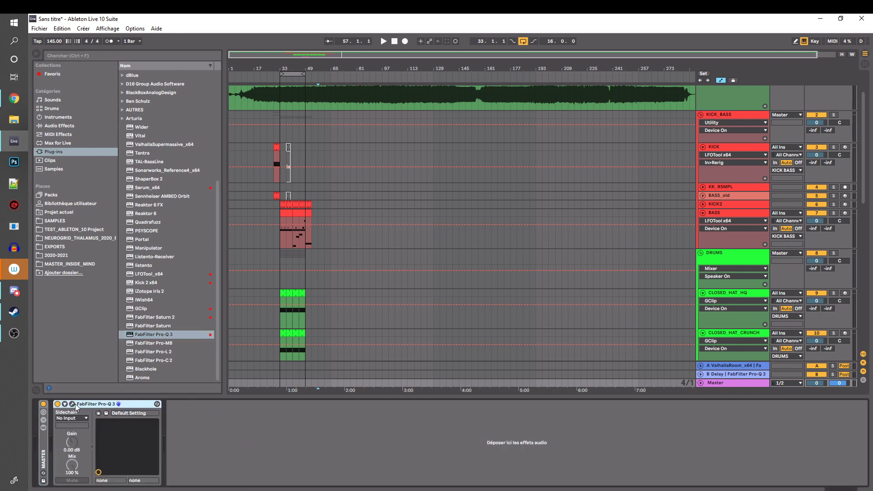
click(72, 404)
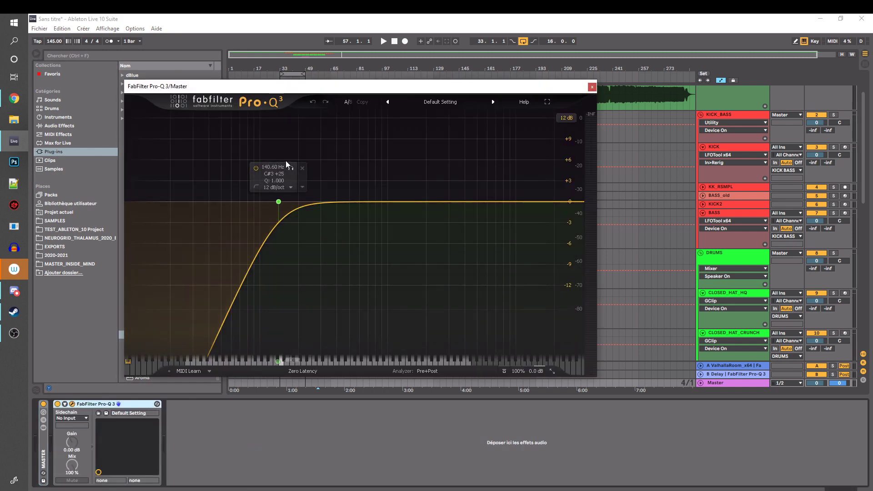
drag(578, 201, 285, 203)
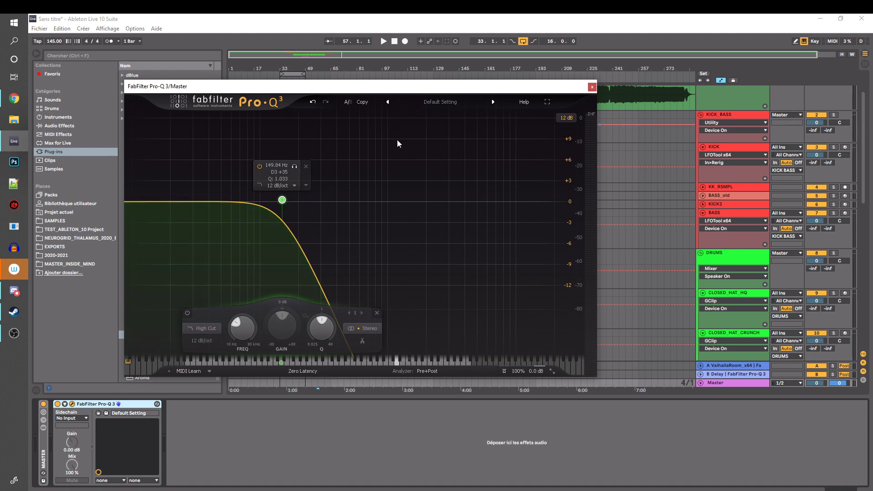
Play the looped section from bar 33 to hear and view the high cut on the Master, and stop playback
key(space)
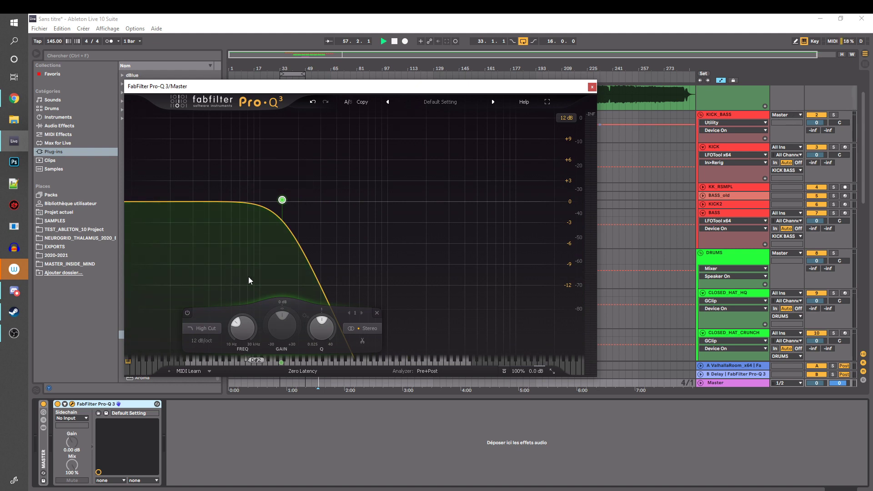
click(736, 117)
drag(470, 89, 486, 249)
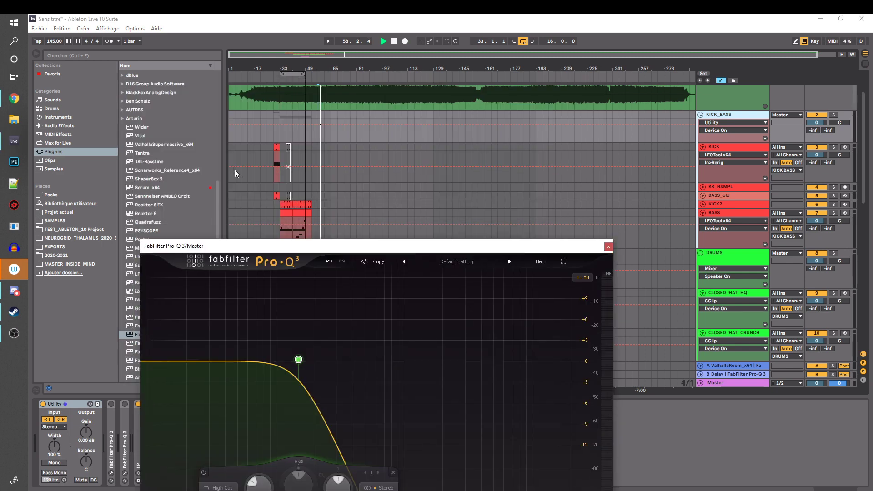
click(284, 204)
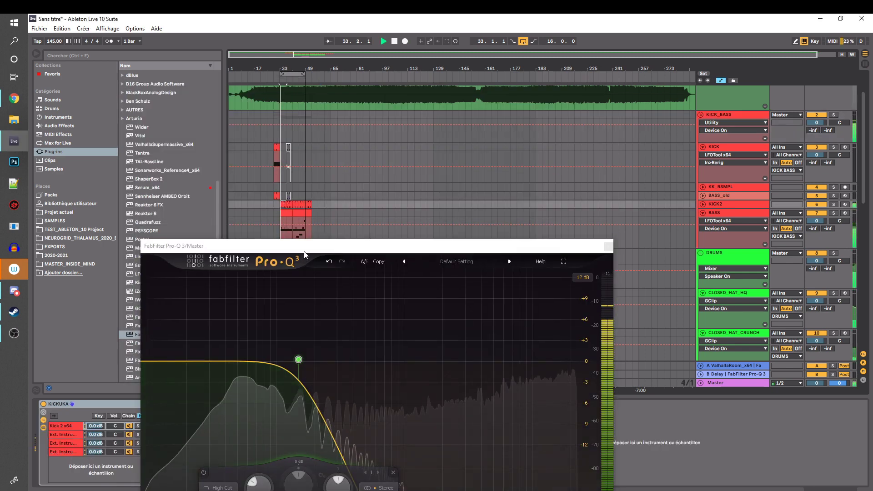
drag(304, 248, 336, 79)
key(space)
mouse_move(329, 190)
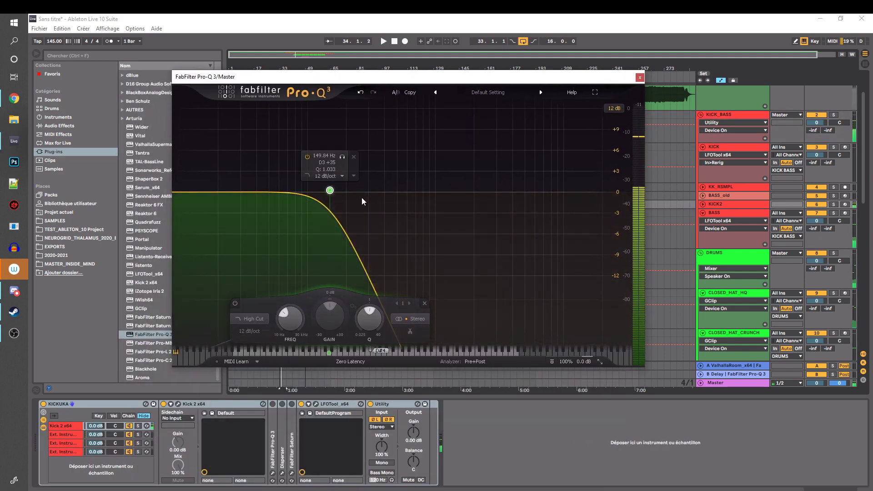
Expose the Master Pro-Q 3's Band 1 Enabled parameter in its device by configuring it and switching the high-cut band off
click(738, 384)
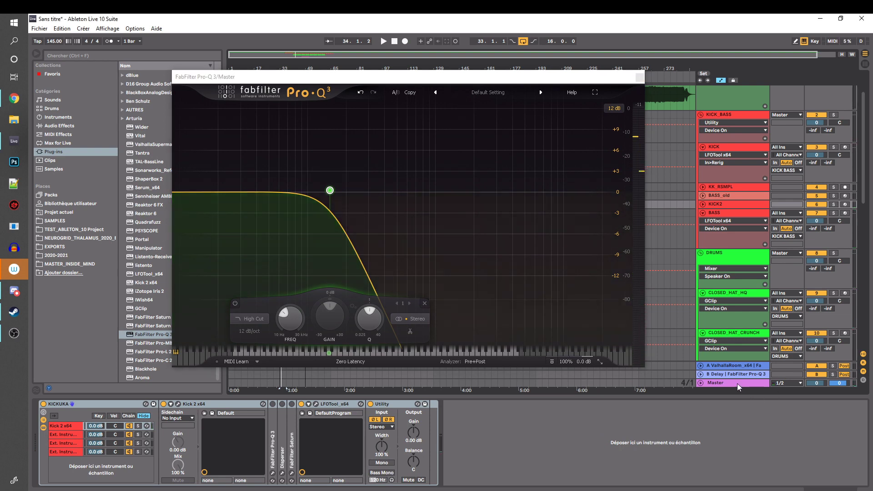
click(65, 404)
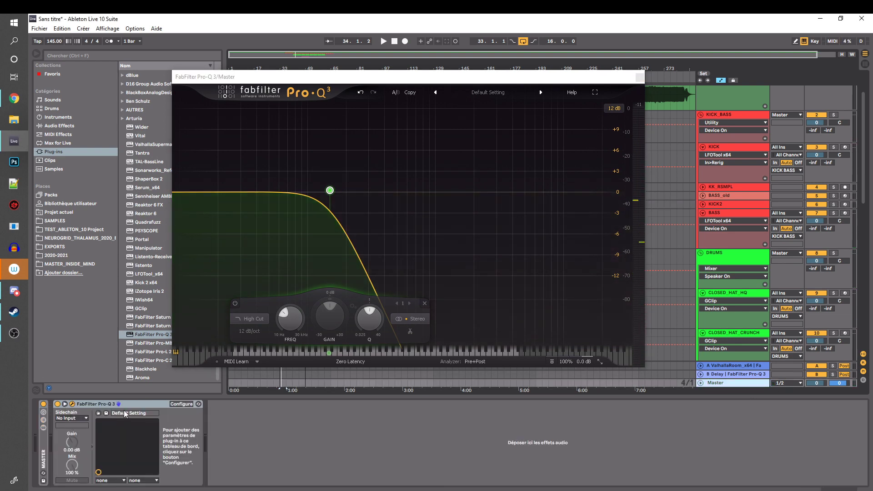
click(174, 404)
mouse_move(330, 190)
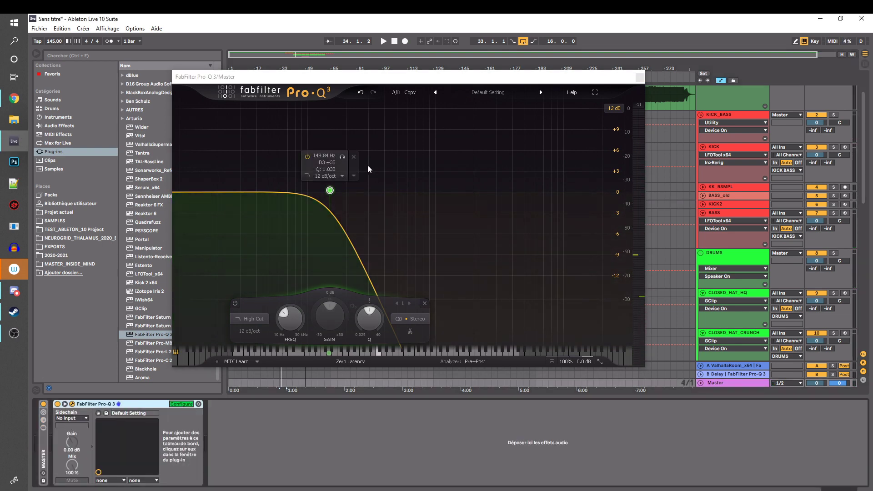
click(308, 156)
key(space)
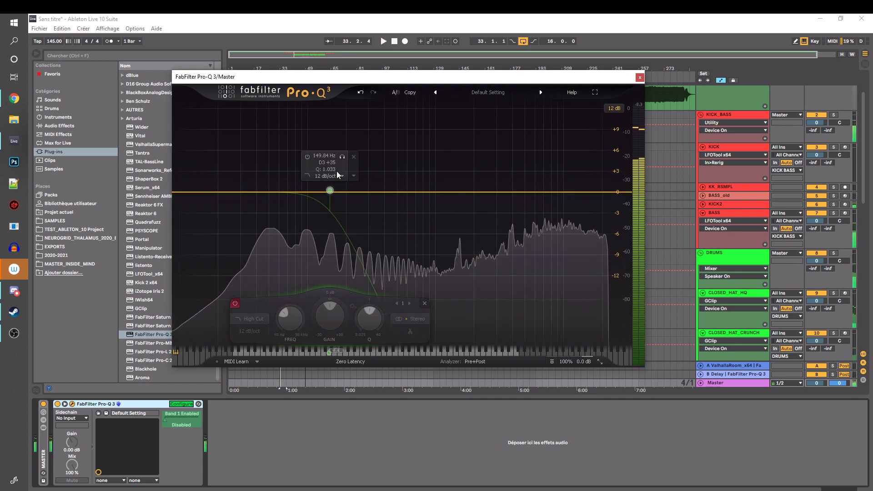
click(180, 405)
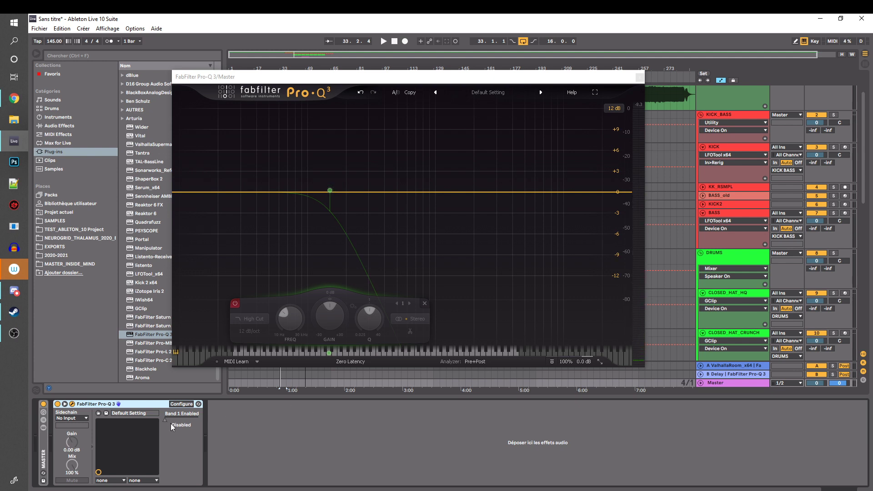
Assign the computer key ^ to the Pro-Q 3's Band 1 Enabled parameter in key mapping mode
mouse_move(328, 208)
key(ctrl+k)
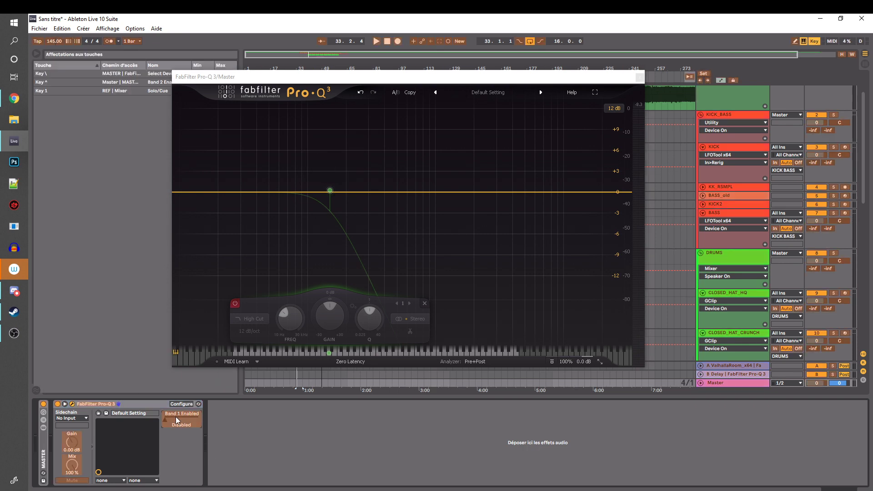
key(asciicircum)
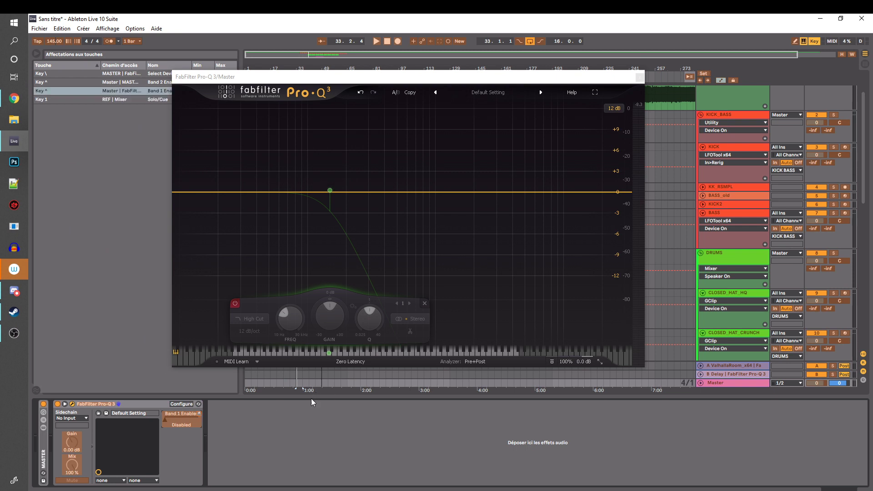
key(ctrl+k)
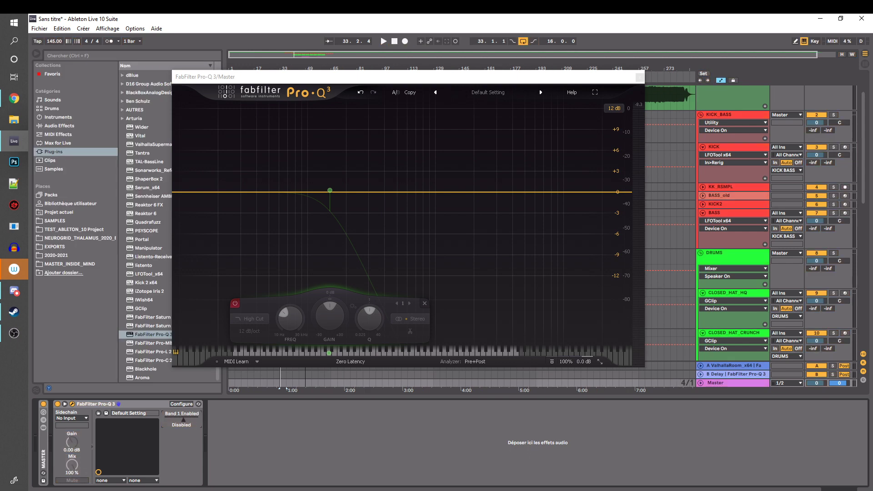
Test the ^ key assignment by repeatedly toggling the high-cut band, and reposition the EQ window clear of the clips
key(asciicircum)
key(asciicircum)
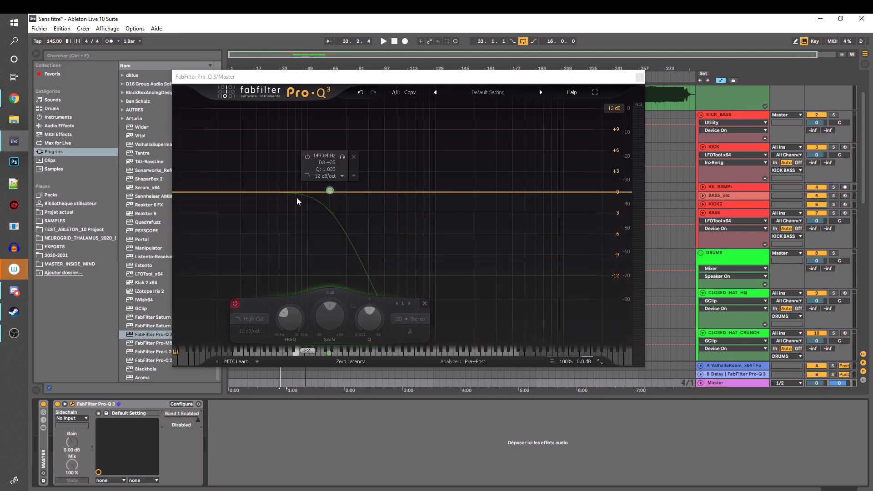
key(asciicircum)
key(asciicircum)
key(asciicircum)
key(asciicircum)
key(asciicircum)
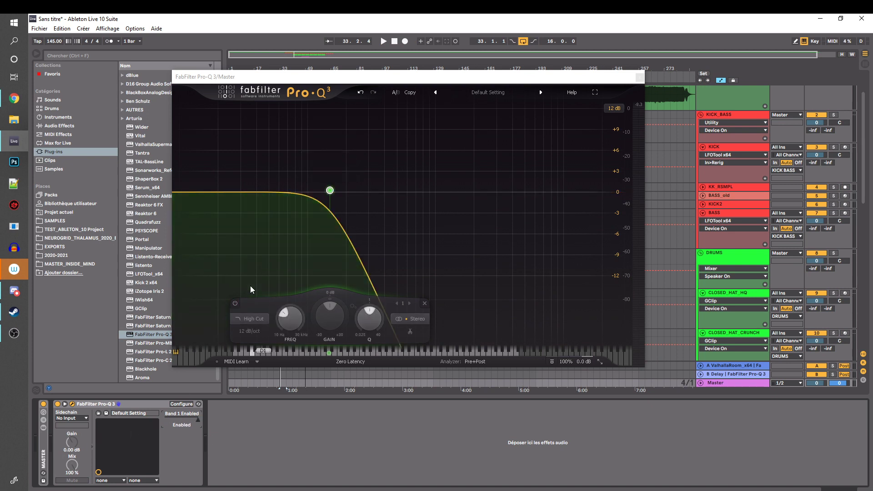
key(asciicircum)
key(asciicircum)
key(asciicircum)
key(asciicircum)
key(asciicircum)
drag(581, 77, 634, 319)
drag(381, 320, 500, 79)
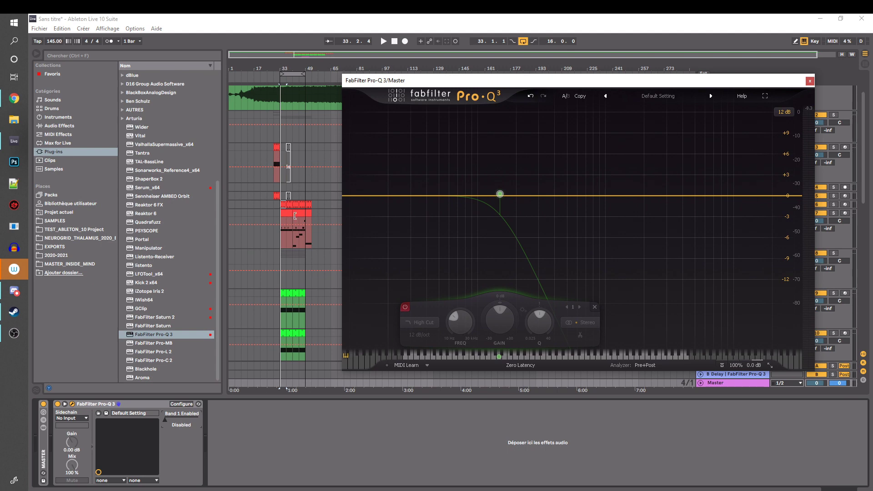
Play the loop from bar 33 to compare the mix with the high cut on and off, and return the playback start to bar 33
click(279, 204)
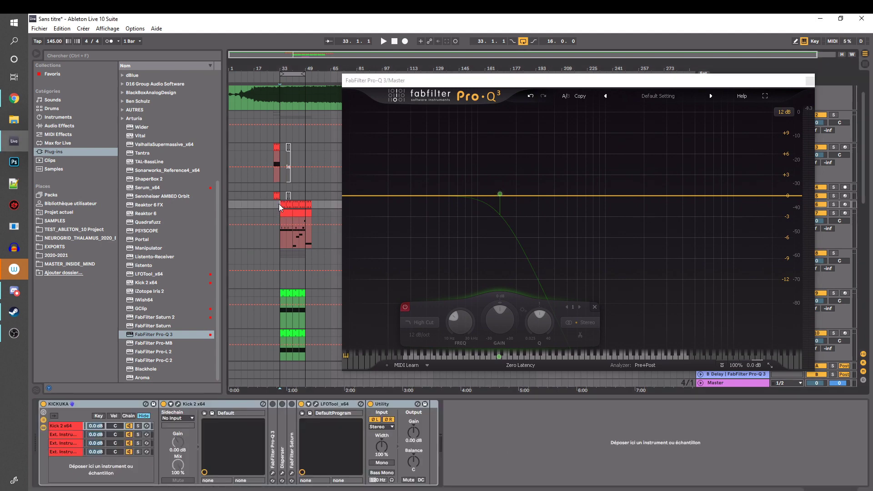
key(space)
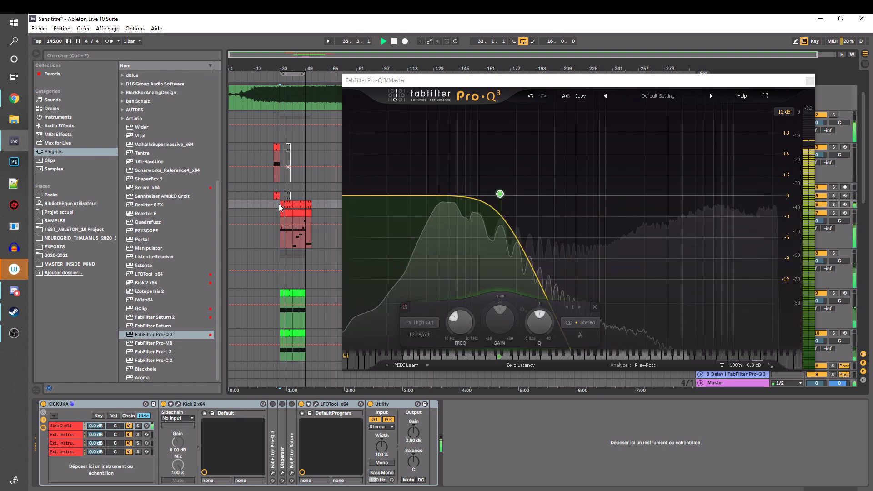
key(space)
click(732, 383)
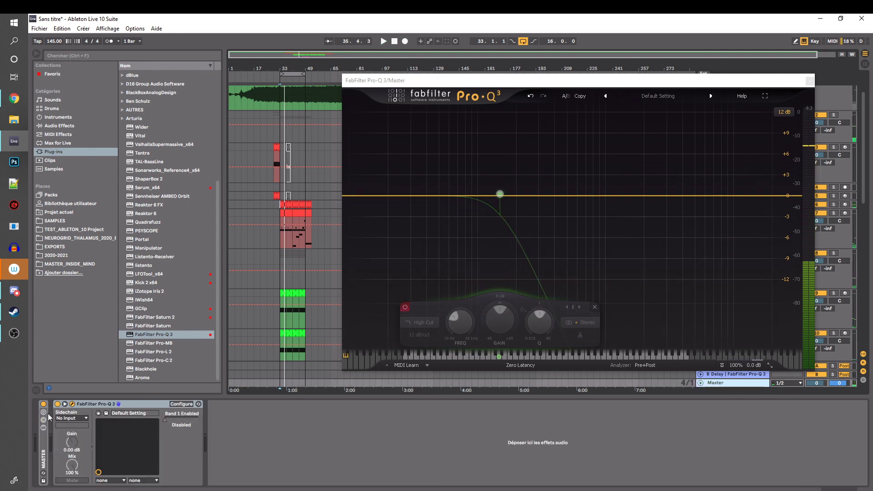
key(space)
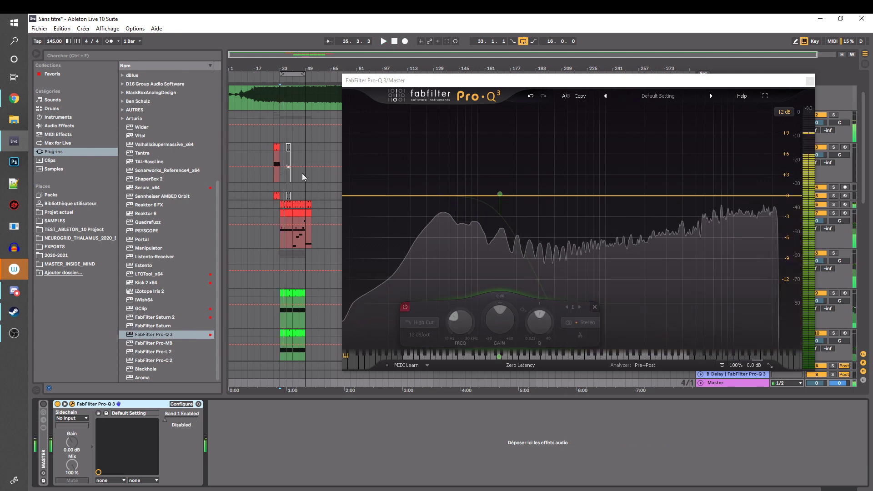
key(space)
click(278, 210)
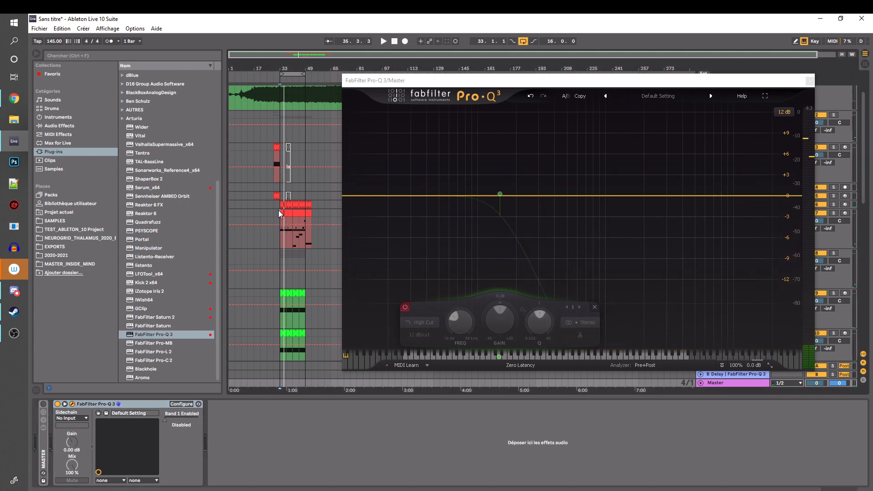
Group the Master's high-cut Pro-Q 3 into an Audio Effect Rack, show its macro controls and chain, and fold the EQ
drag(756, 81, 733, 60)
click(730, 382)
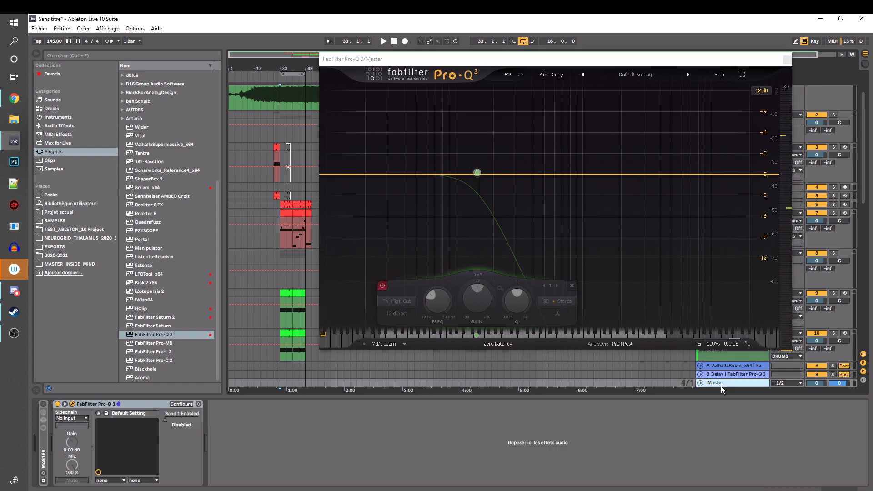
click(99, 405)
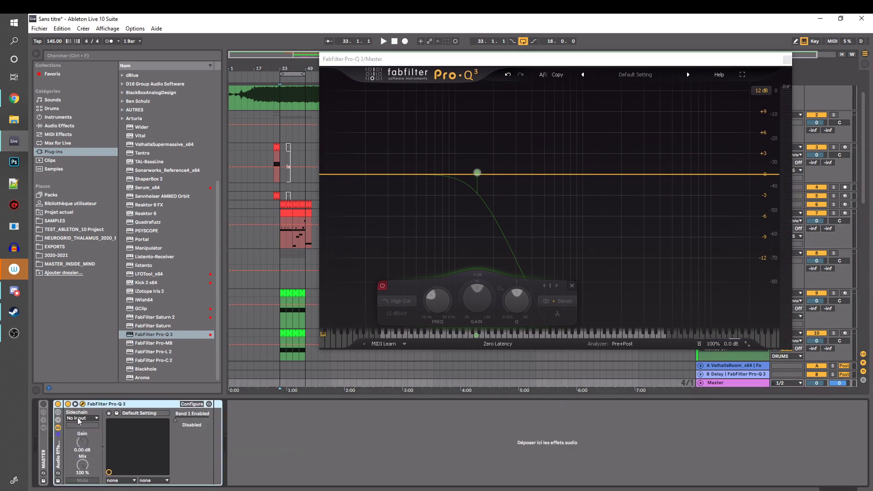
key(ctrl+g)
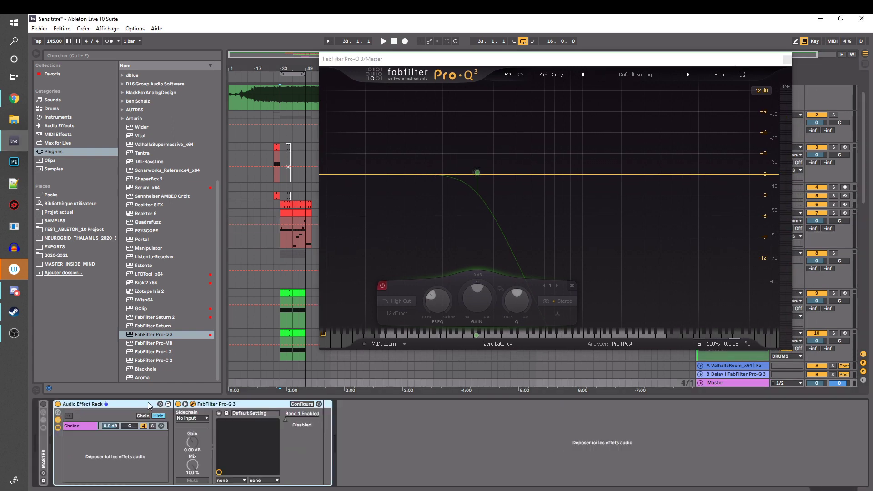
click(83, 426)
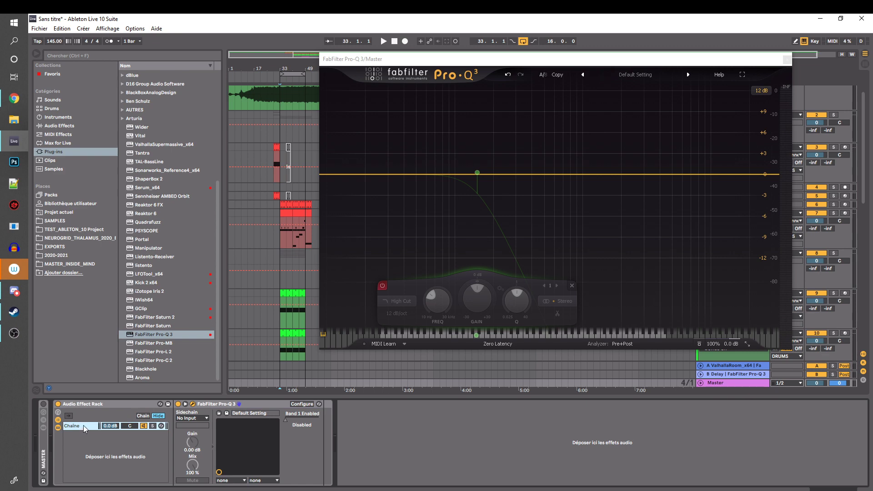
click(58, 412)
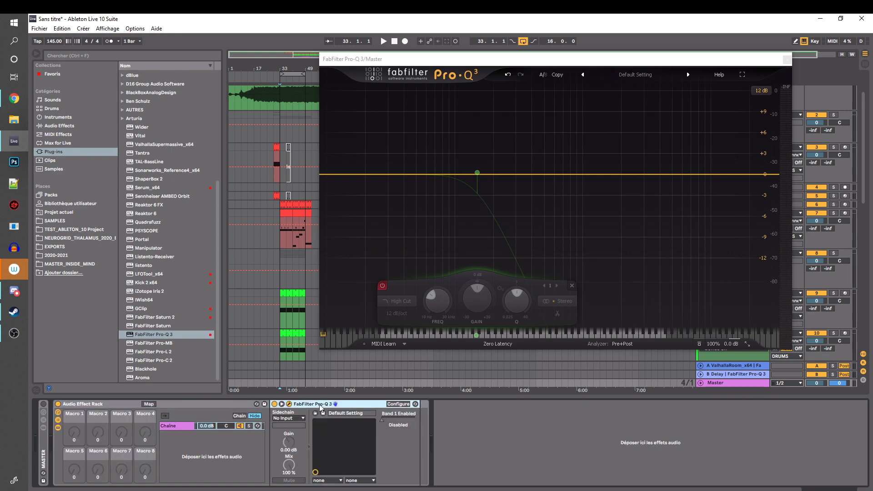
double_click(303, 406)
click(79, 408)
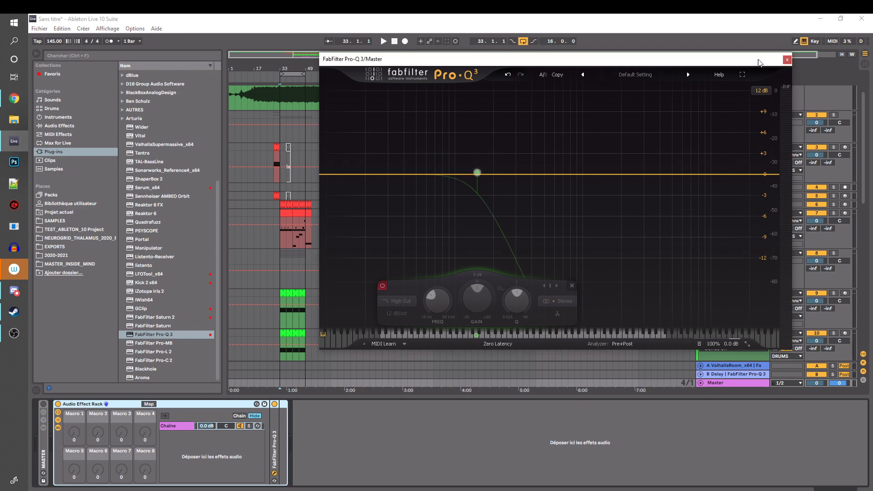
Insert a second Pro-Q 3 before the folded one in the rack and set a 12 dB/oct low cut at about 213 Hz
drag(758, 63, 789, 71)
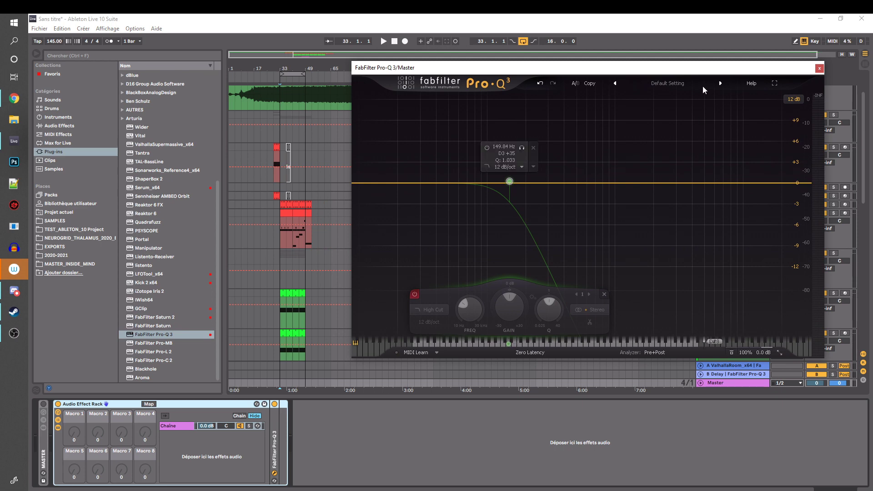
drag(661, 73, 631, 90)
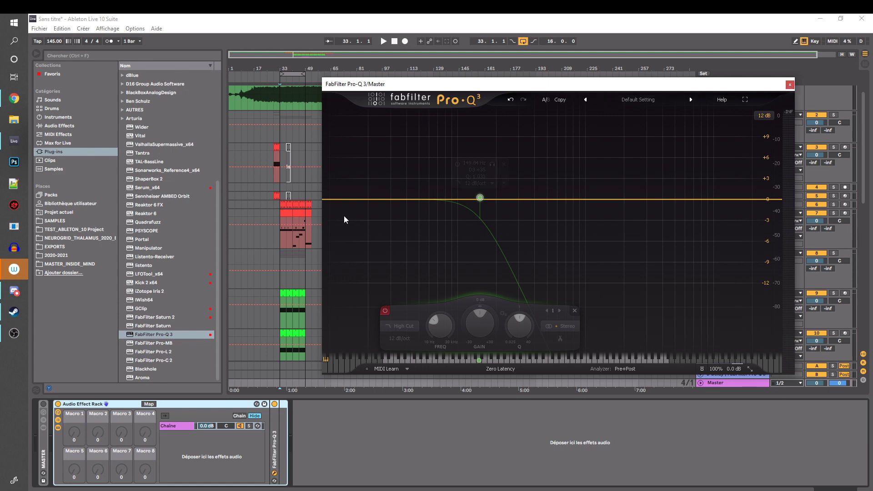
click(152, 337)
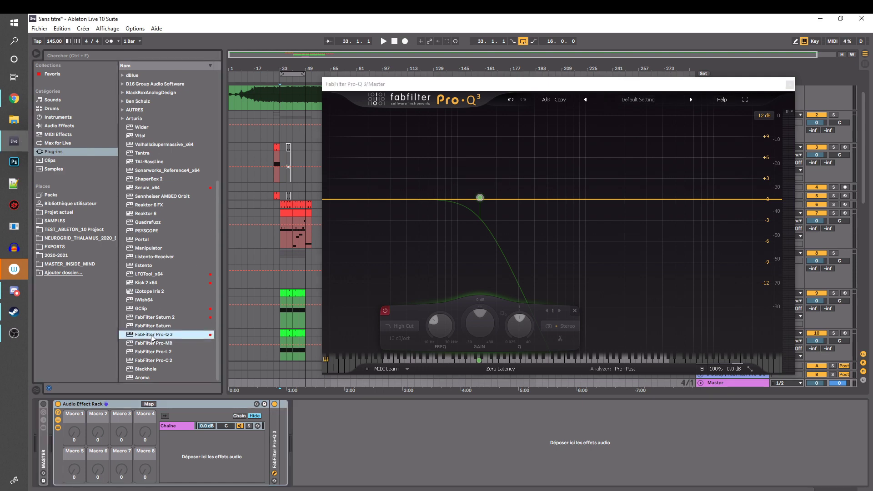
drag(153, 337, 269, 425)
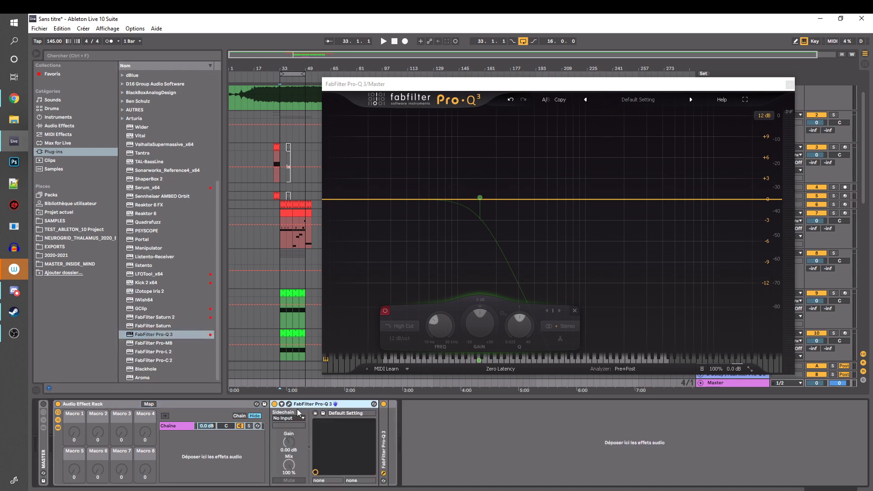
click(289, 404)
click(789, 85)
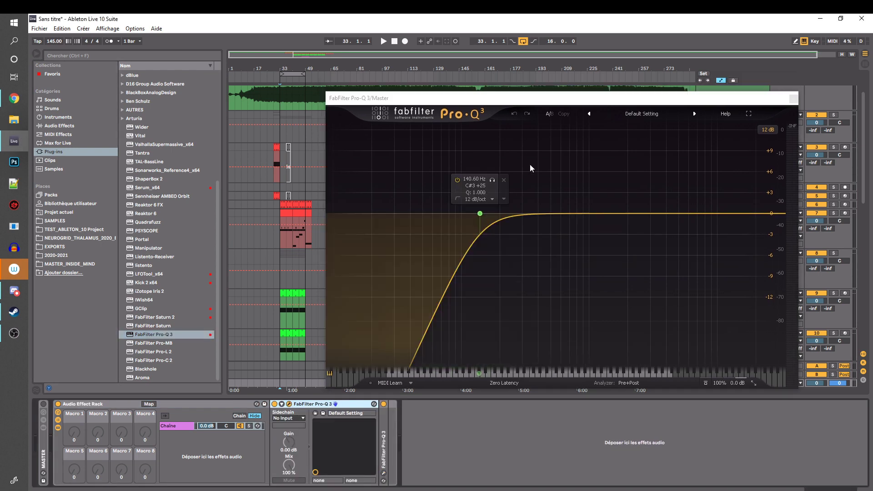
drag(480, 214, 503, 212)
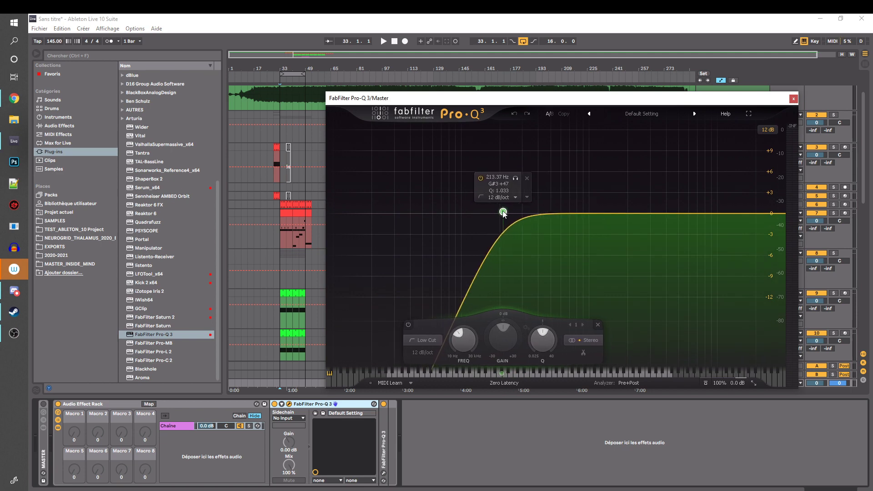
Add a 12 dB/oct high cut at about 5.2 kHz to the Master's second Pro-Q 3 and play the loop briefly
drag(780, 213, 682, 211)
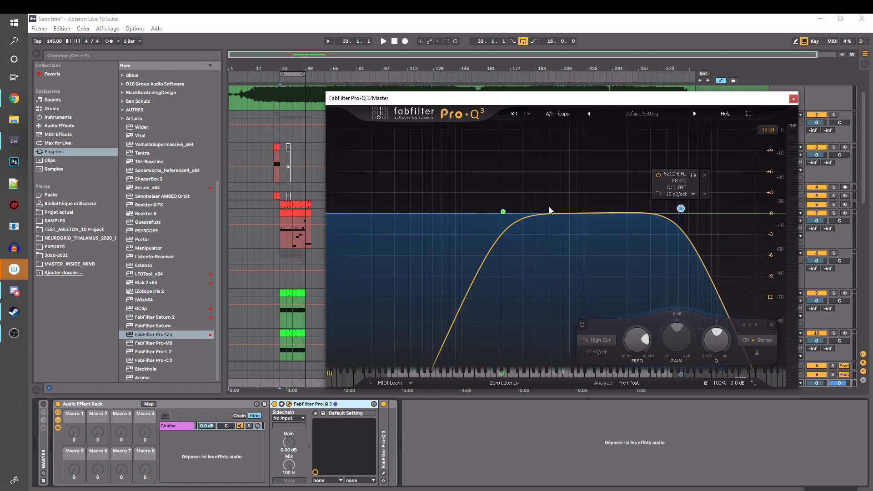
drag(489, 104, 458, 91)
key(space)
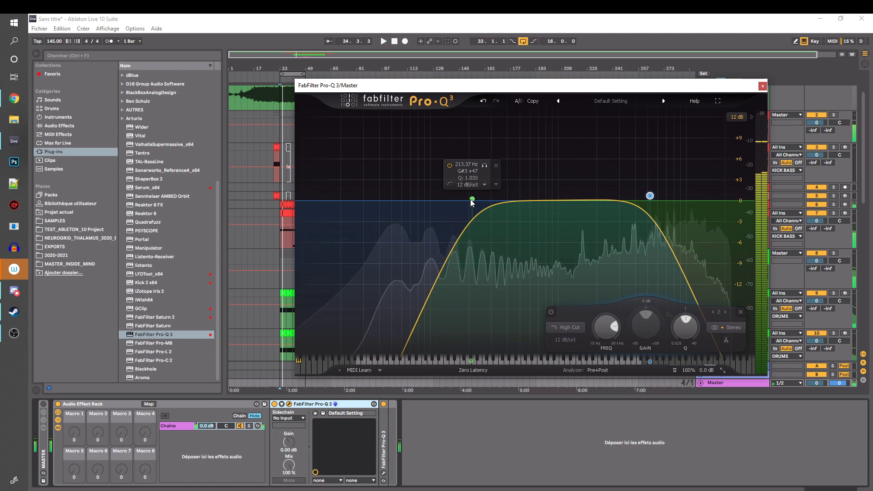
key(space)
Adjust the low cut's frequency and return it to about 213 Hz, then move the EQ window clear of the clips
drag(473, 199, 475, 198)
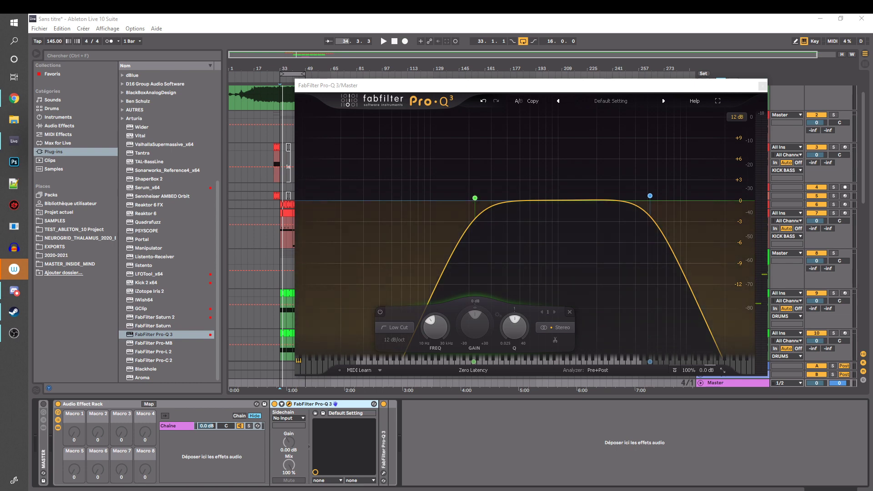
mouse_move(456, 85)
mouse_down()
mouse_move(450, 78)
mouse_move(466, 79)
mouse_up()
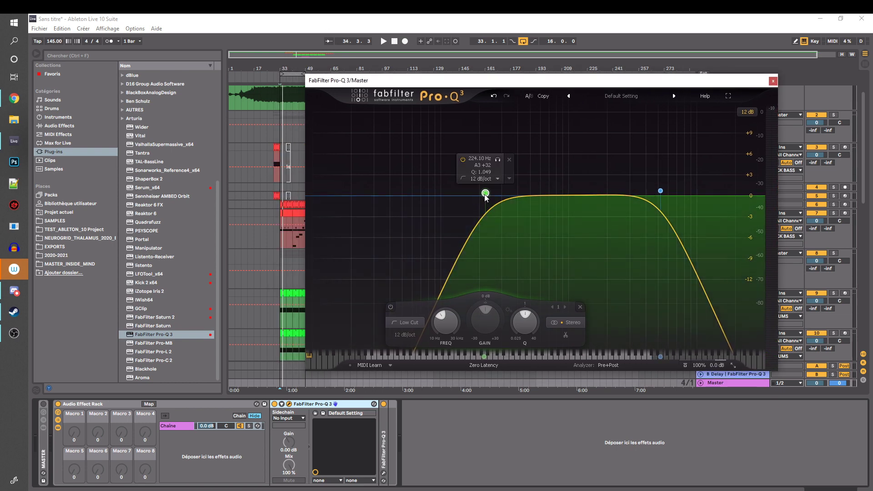
drag(486, 195, 483, 196)
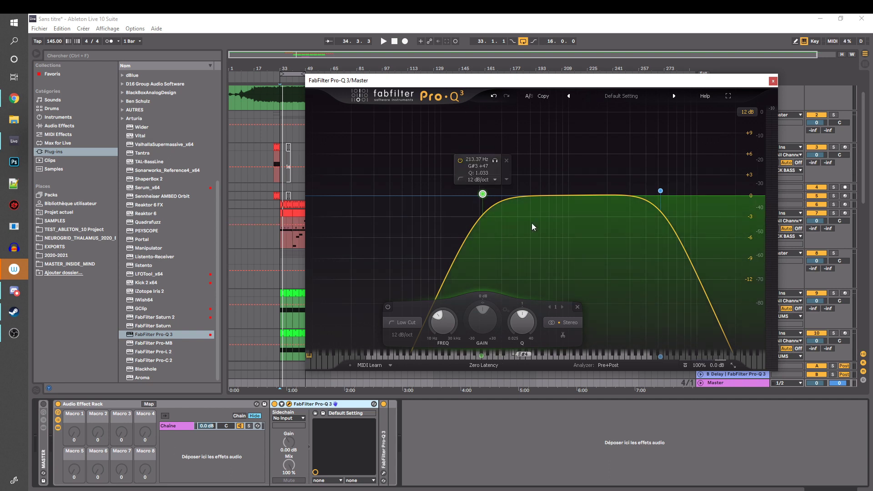
drag(433, 85, 498, 78)
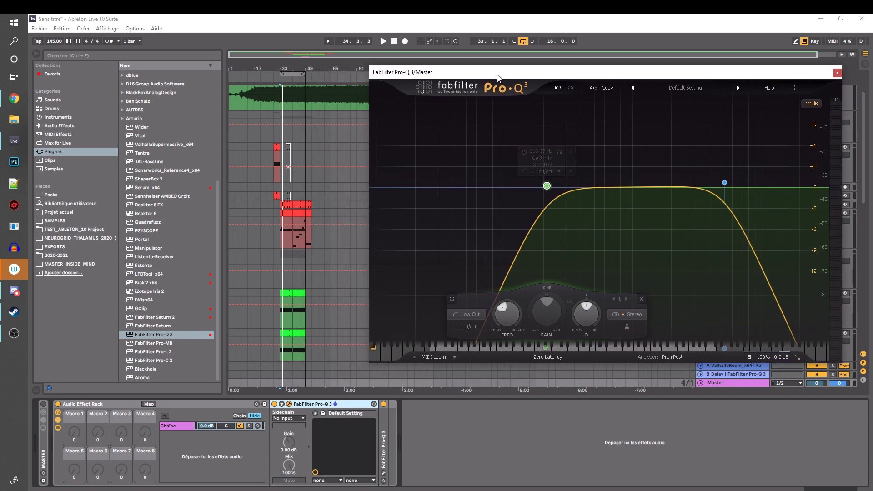
Insert a Utility from the audio effects before the band-pass Pro-Q 3 in the rack and switch it to Mono
click(59, 126)
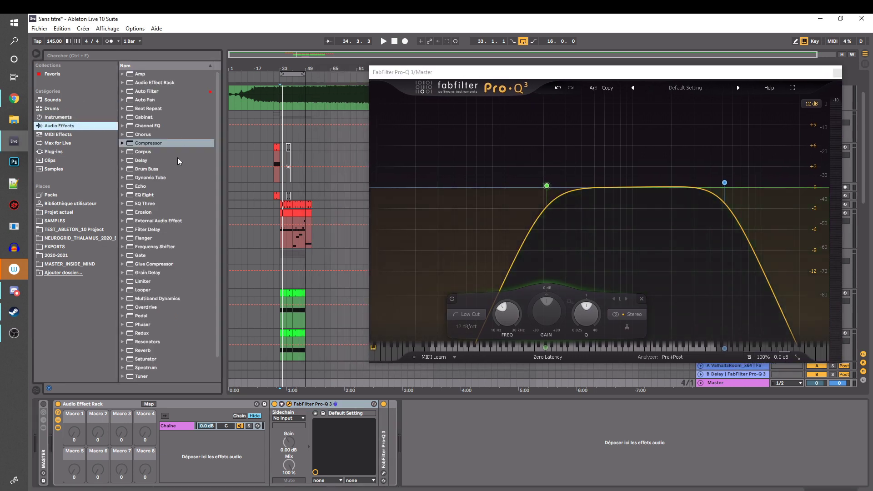
scroll(170, 164, down, 1)
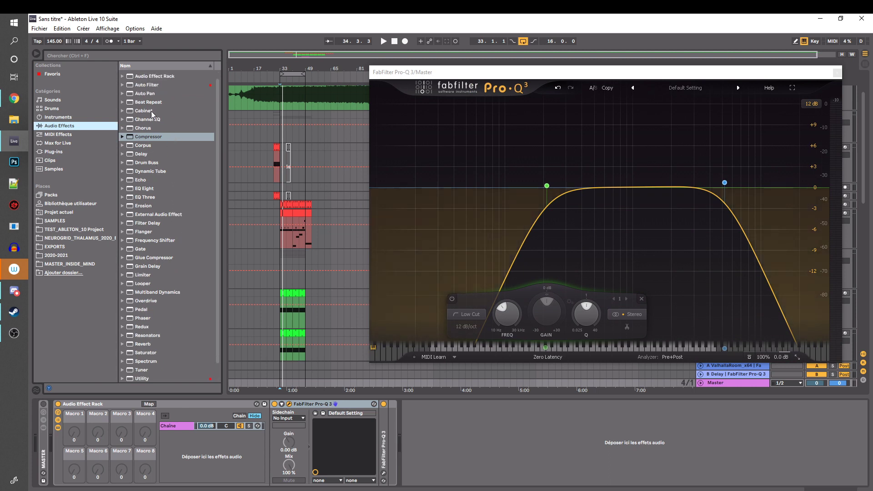
scroll(157, 110, down, 2)
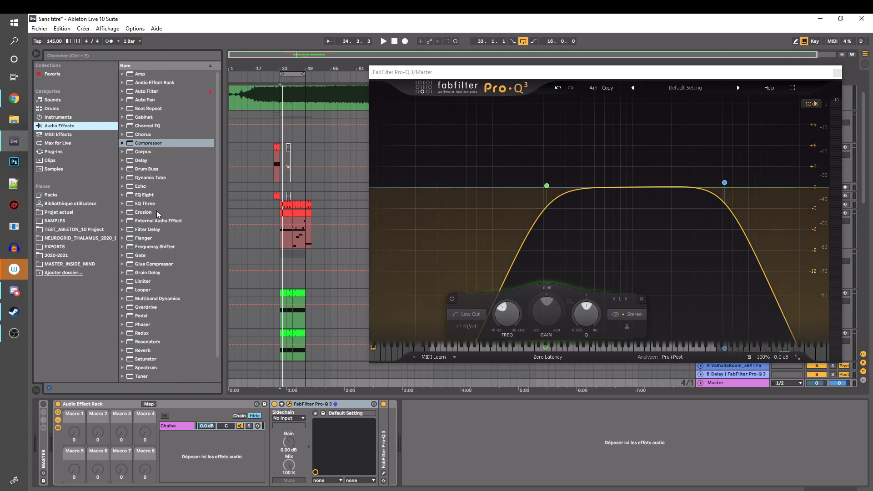
drag(219, 416, 269, 453)
drag(427, 405, 275, 436)
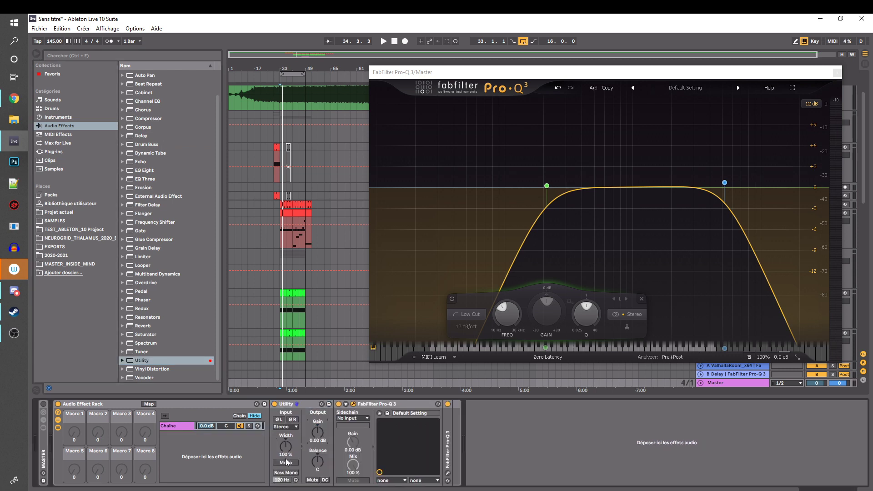
click(304, 406)
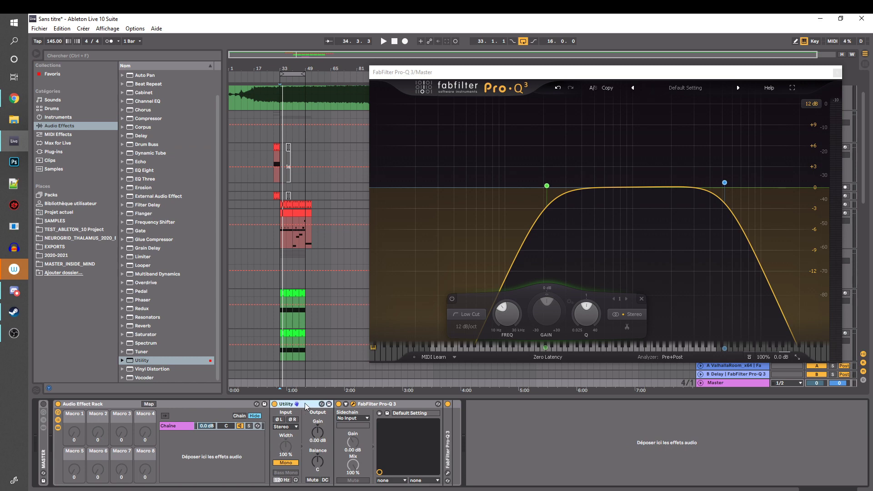
Fold the Utility and the band-pass Pro-Q 3 in the Master's rack
double_click(305, 403)
click(291, 404)
click(298, 405)
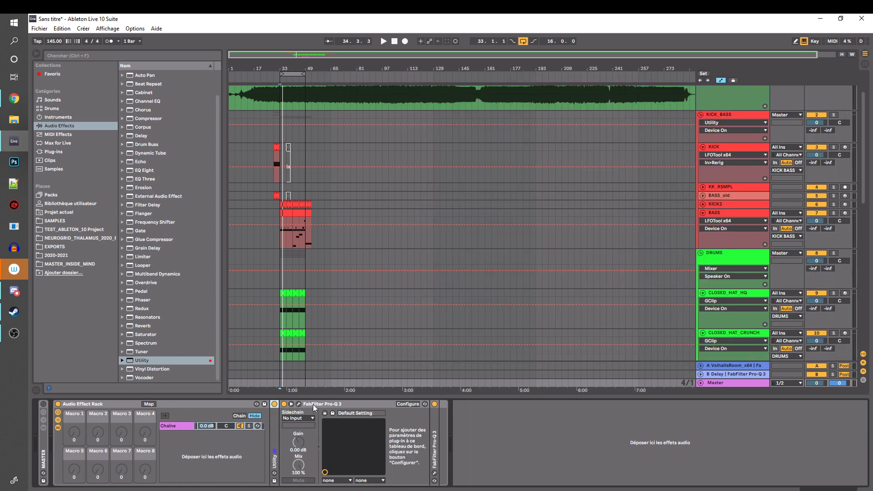
double_click(314, 404)
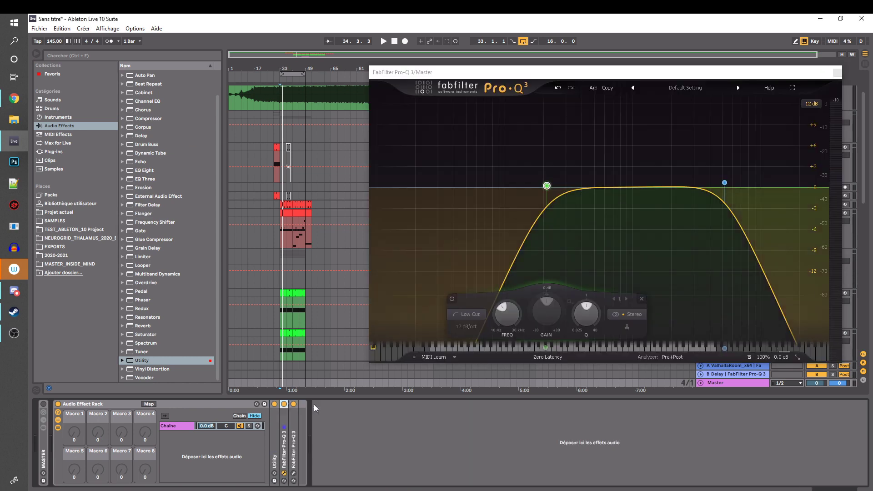
Map the on/off switches of the Utility and the band-pass Pro-Q 3 to the rack's Macro 1
click(149, 404)
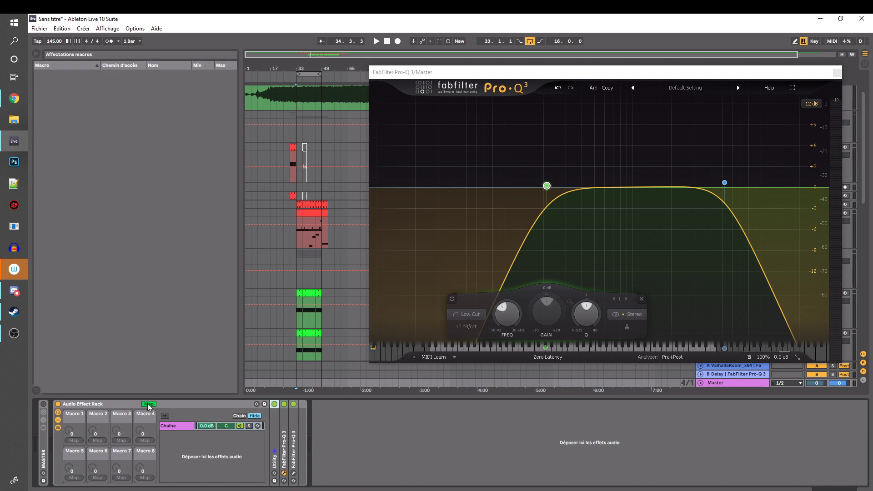
click(72, 440)
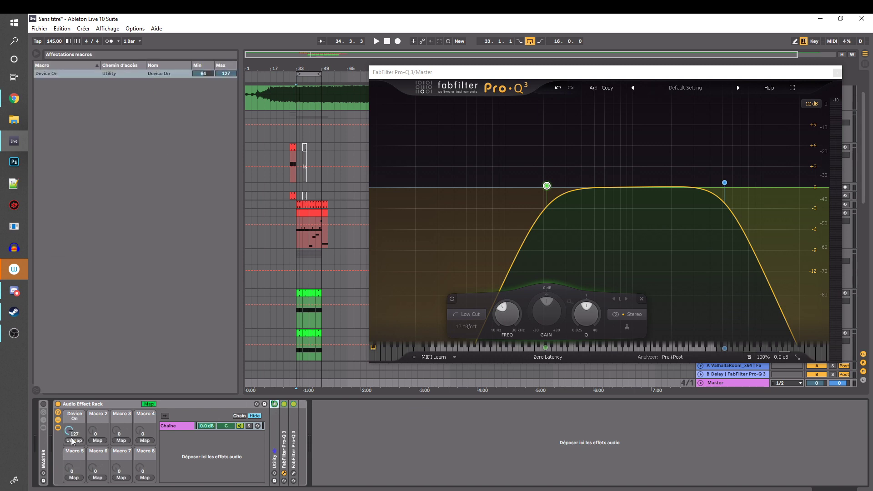
click(79, 440)
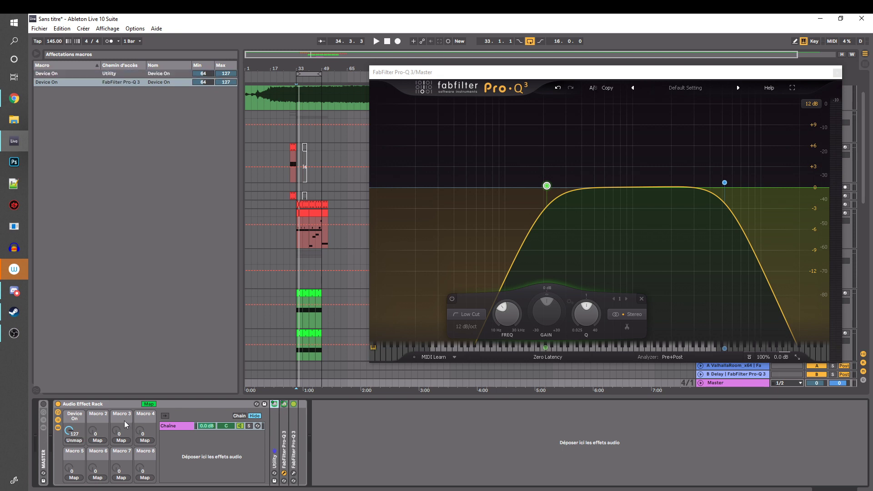
click(149, 404)
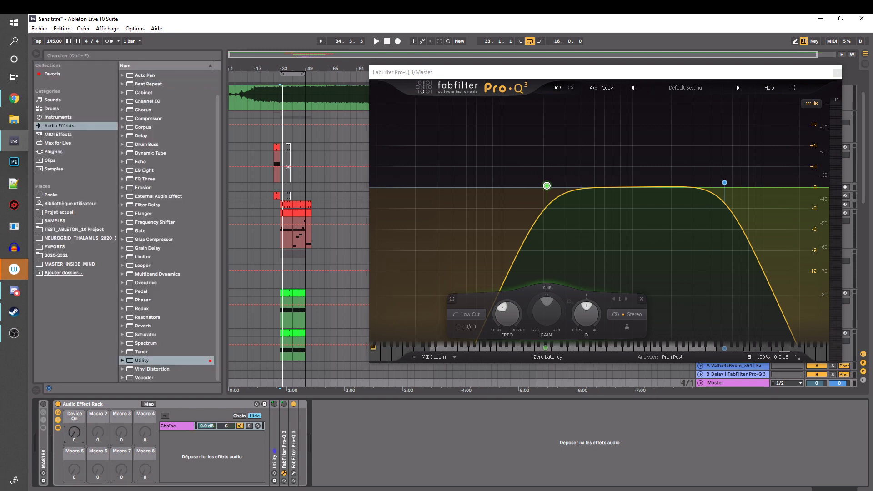
Play the loop with the Device On macro raised to 127, and return the playback start to bar 33
key(space)
drag(75, 431, 75, 373)
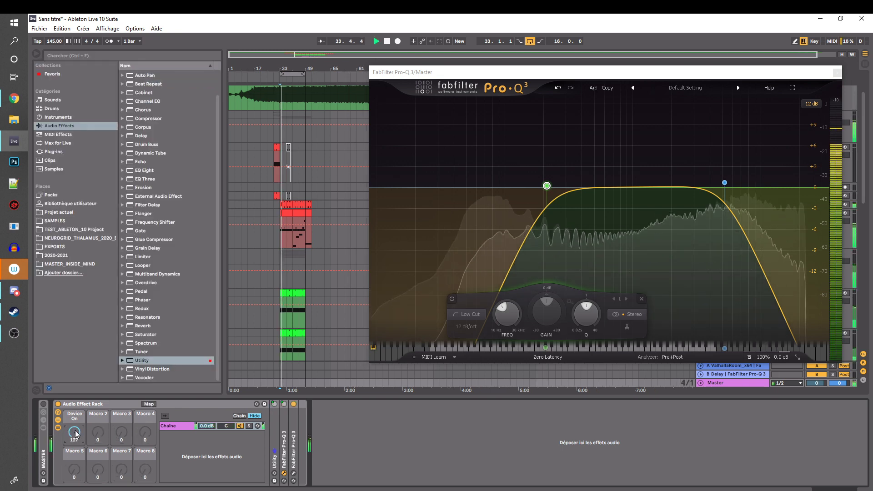
key(space)
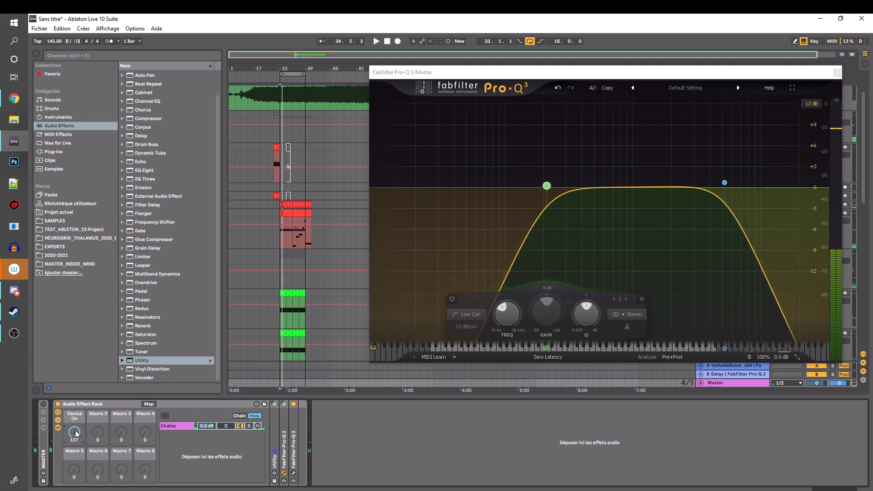
drag(76, 434, 76, 477)
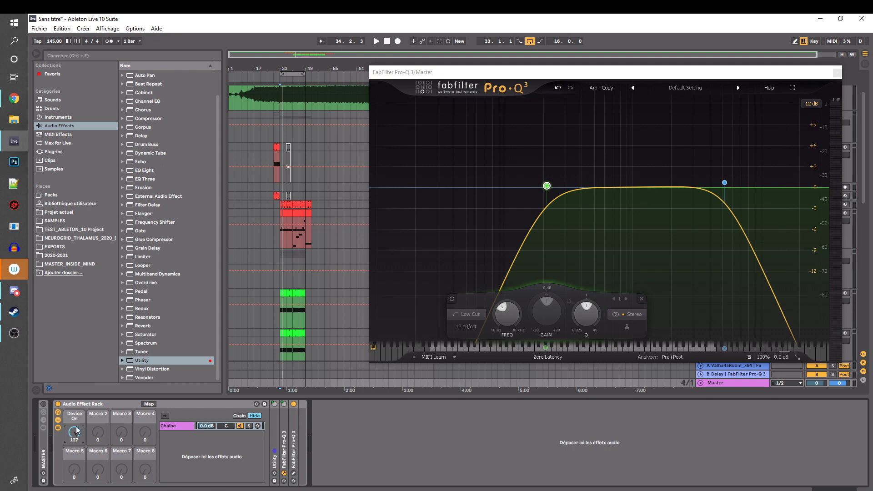
click(277, 234)
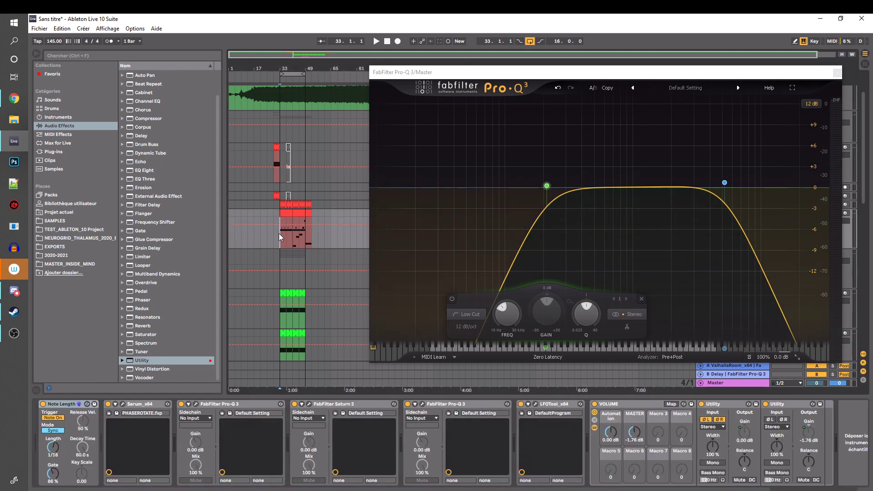
Assign the P key to the Master rack's Device On macro and test the toggle
click(726, 384)
click(77, 434)
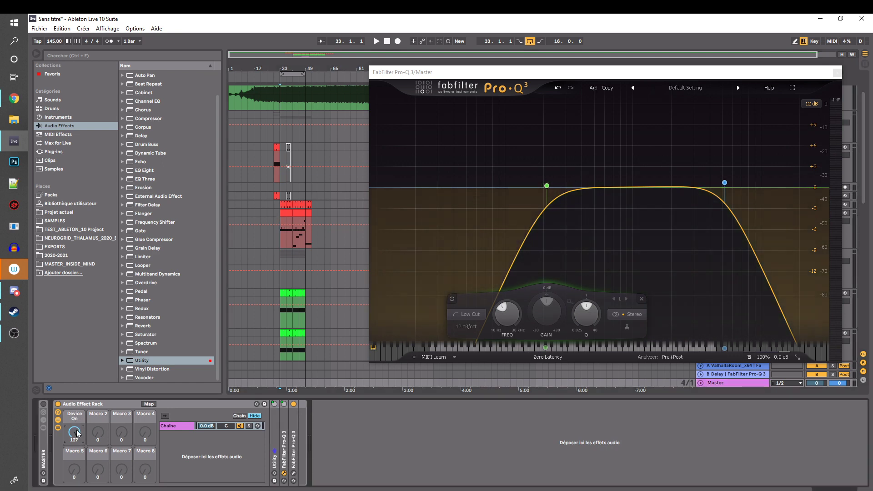
key(ctrl+k)
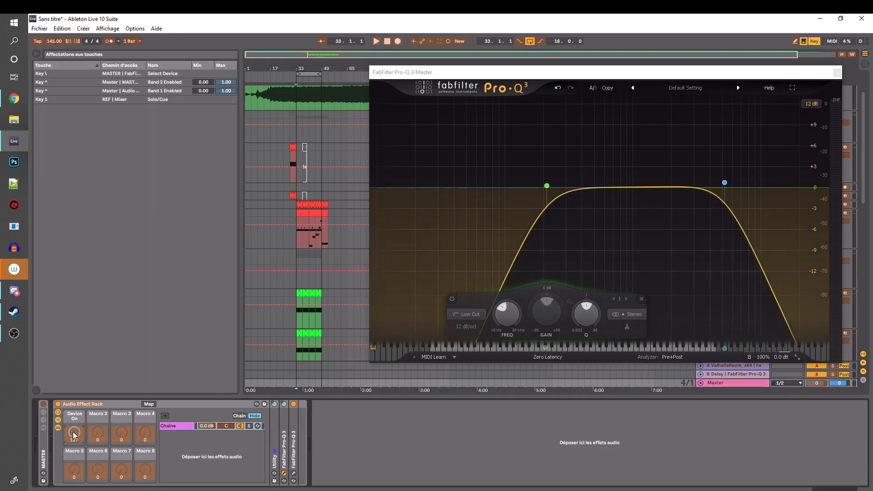
key(p)
key(ctrl+k)
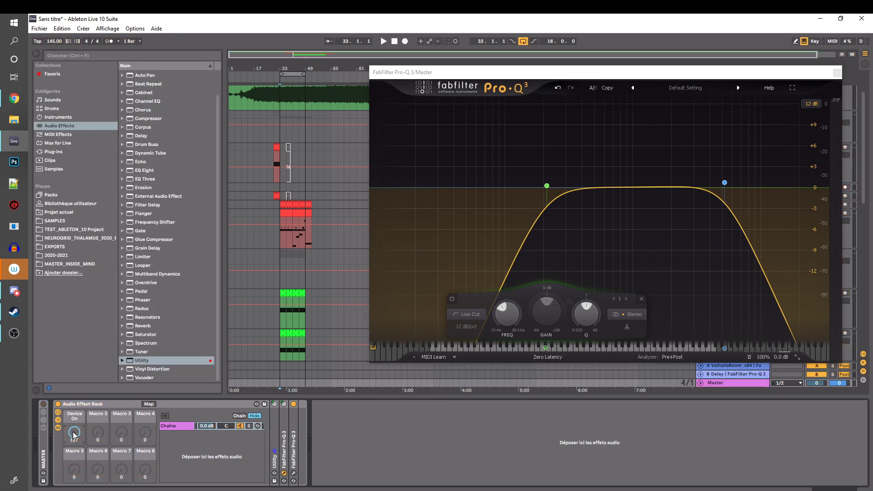
key(p)
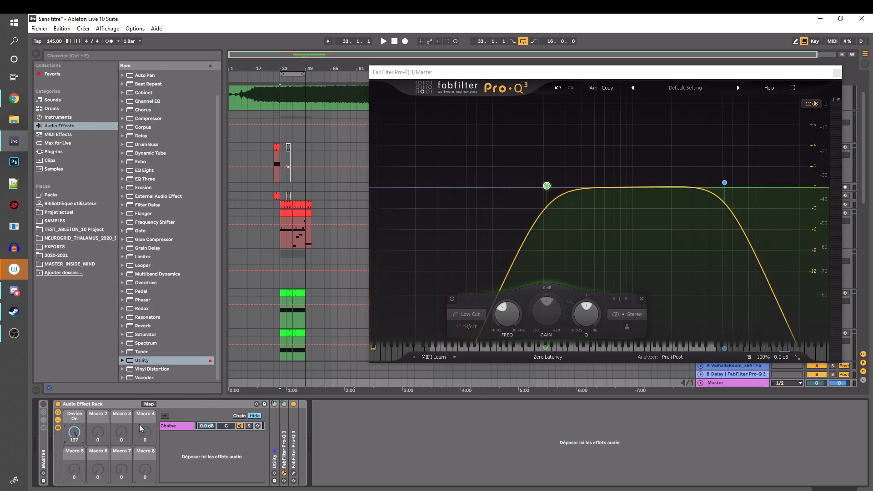
Play the loop from bar 33 with the BASS track's first Pro-Q 3 open beside the Master EQ to compare their spectra
click(281, 211)
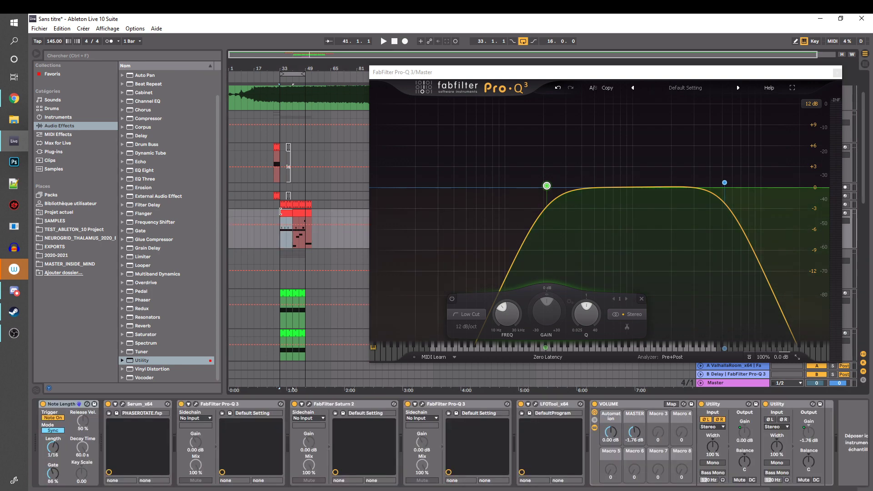
key(space)
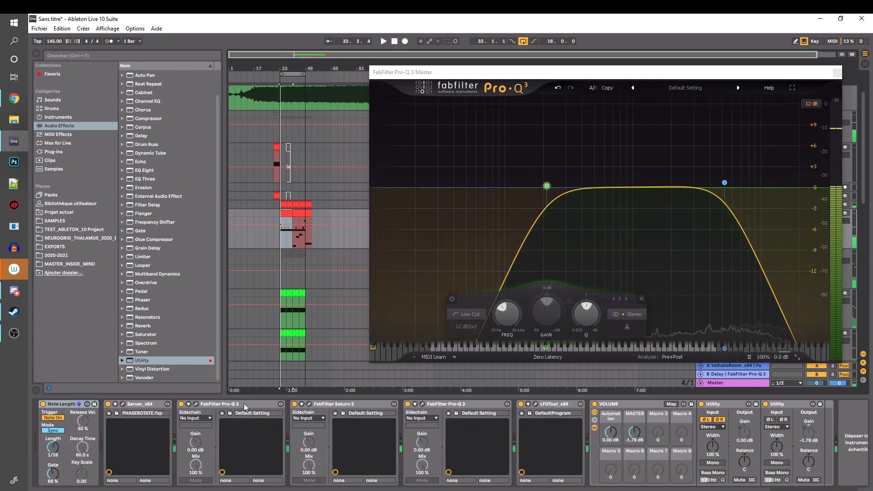
click(196, 404)
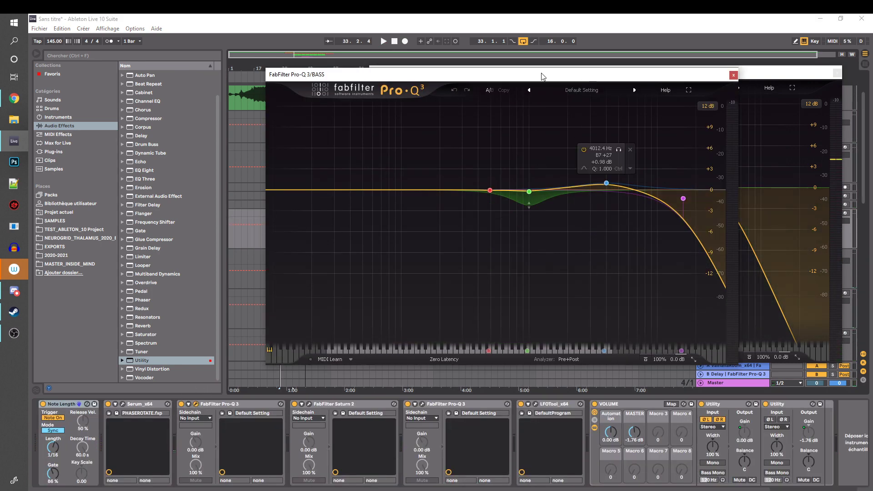
drag(540, 78, 350, 99)
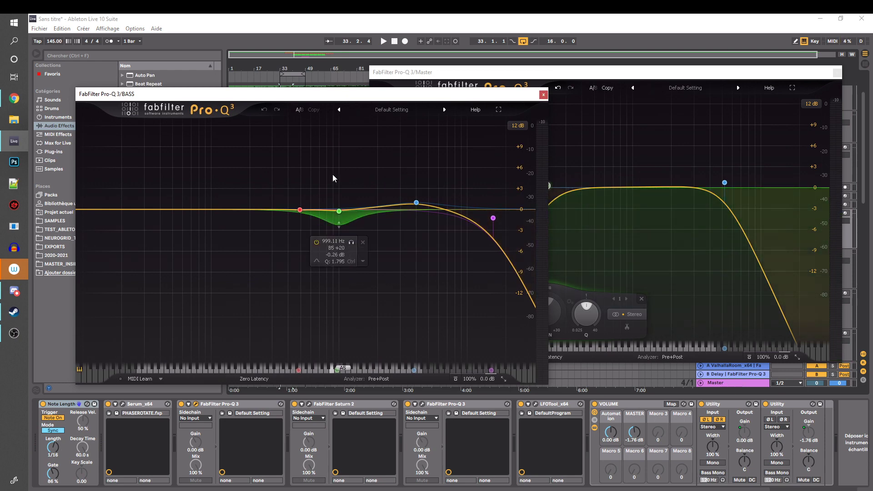
key(space)
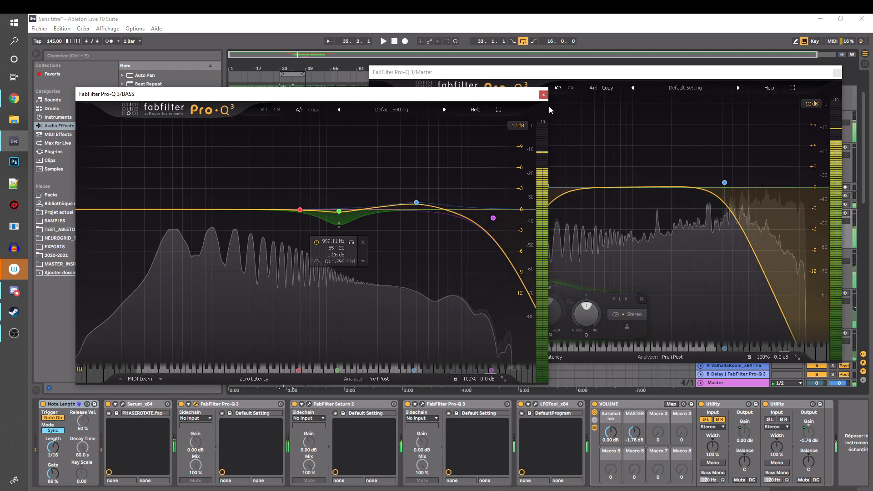
Close both EQ windows and set the Master rack's Device On macro to 0
click(543, 94)
click(837, 73)
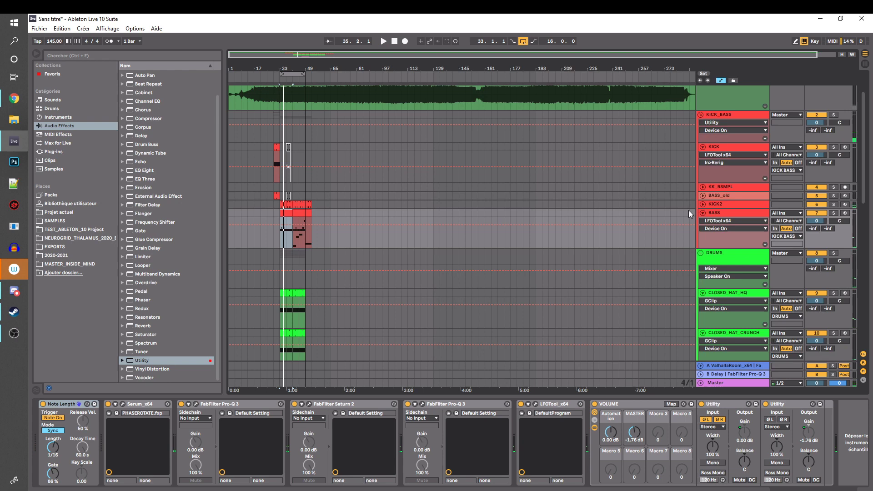
click(723, 385)
drag(78, 433, 76, 470)
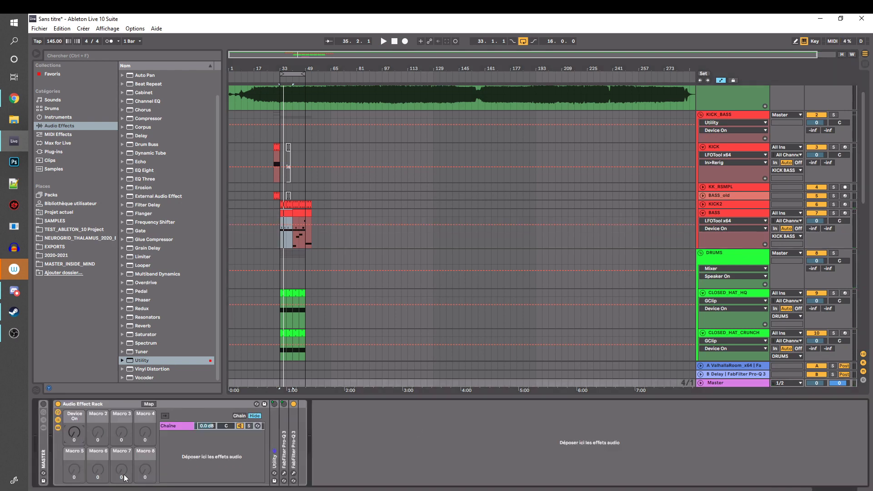
Add Ben Schulz's OszillosMegaScope after the last Pro-Q 3 in the Master rack and open its window over the arrangement
click(294, 424)
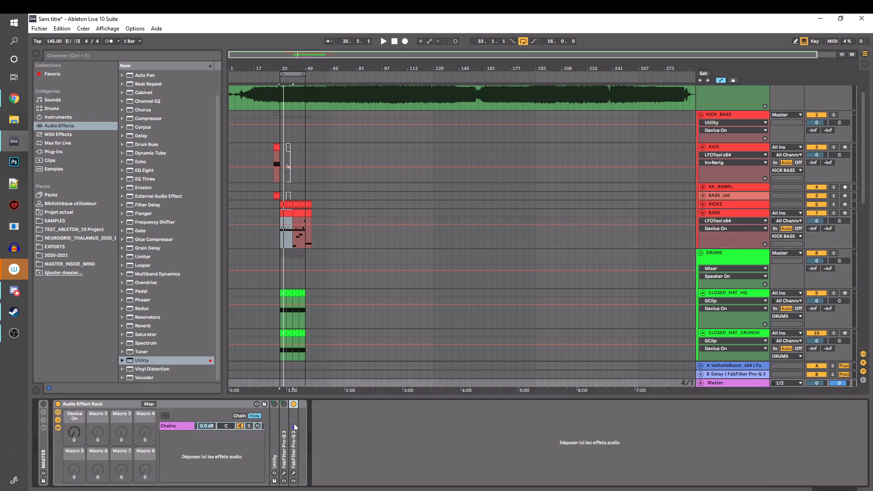
click(58, 144)
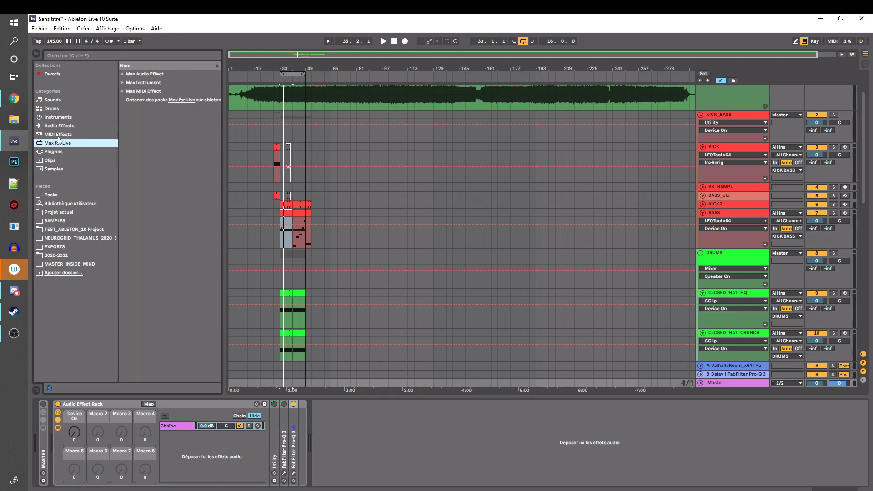
click(58, 118)
click(55, 153)
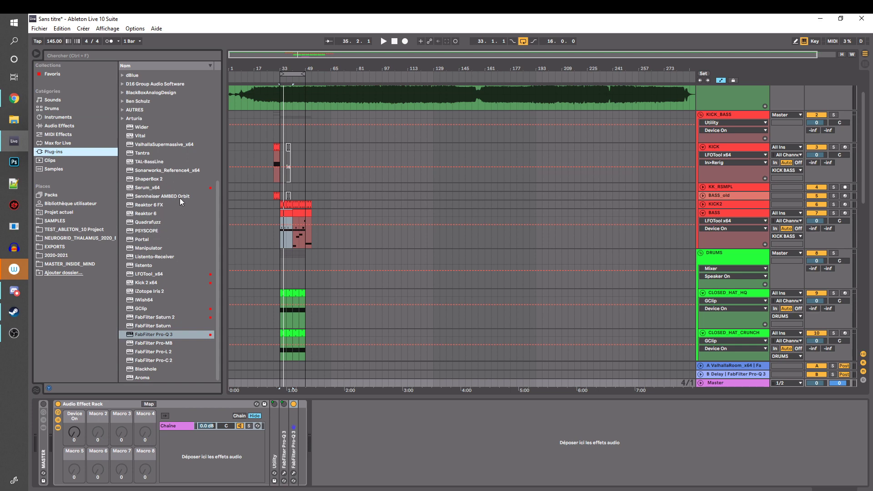
scroll(180, 198, up, 7)
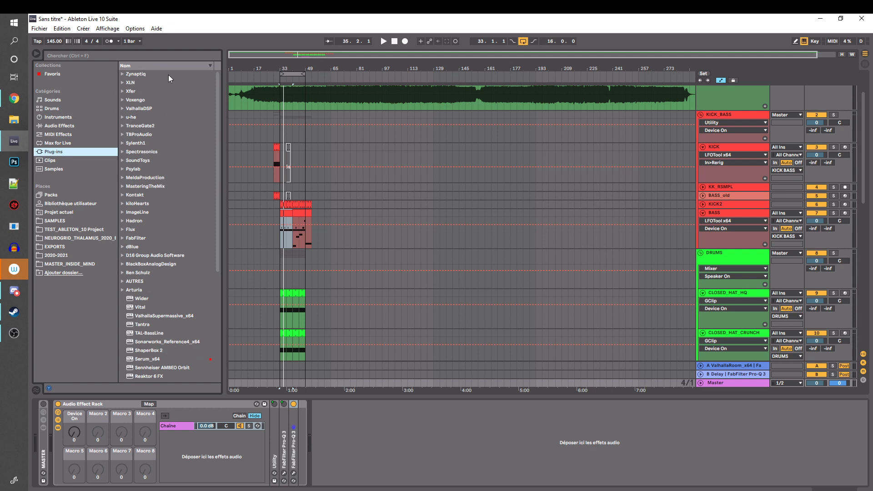
click(140, 273)
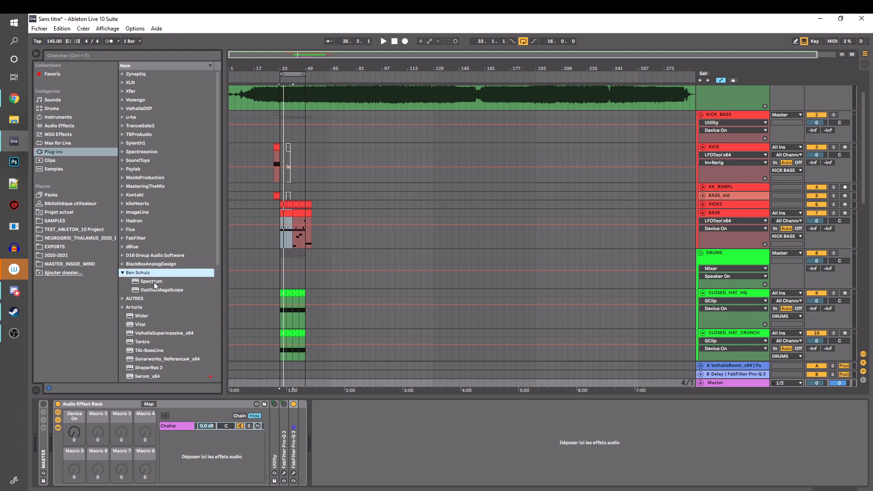
mouse_move(153, 290)
mouse_down()
mouse_move(294, 437)
mouse_move(305, 412)
mouse_up()
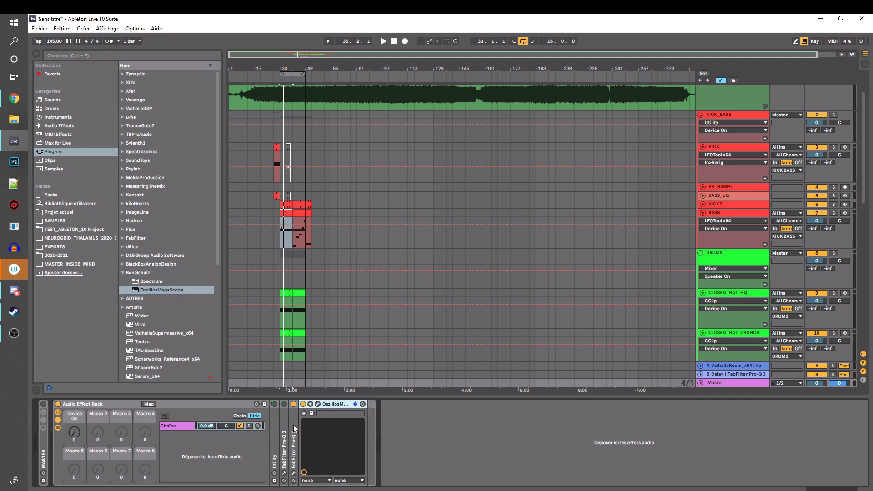
click(317, 405)
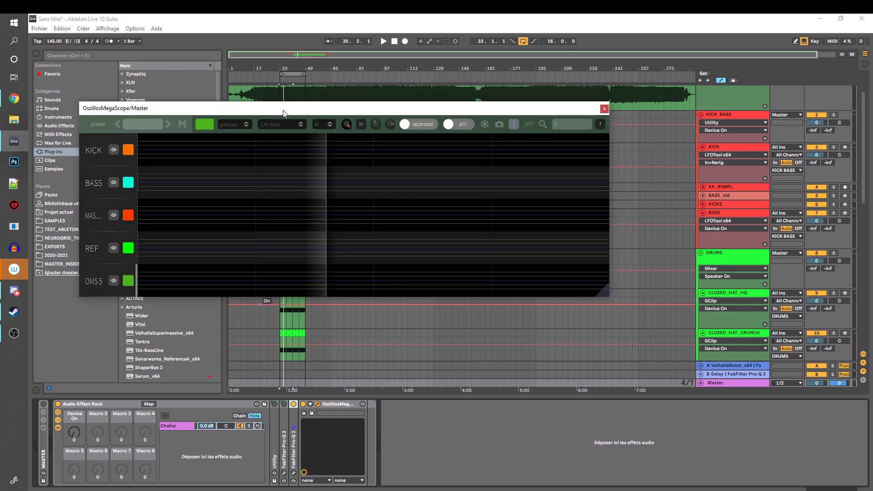
drag(283, 109, 438, 58)
Show only the OMS 5 channel in OszillosMegaScope and play the loop to view the Master waveform
click(270, 132)
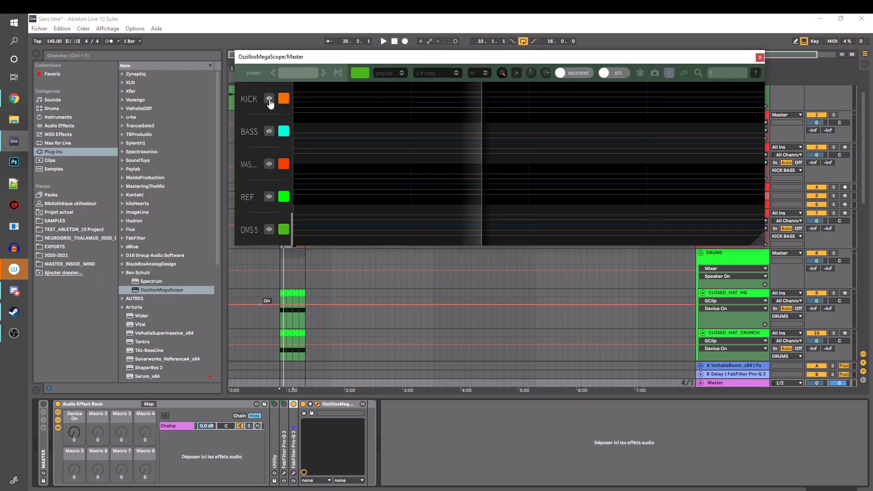
click(269, 99)
click(270, 197)
click(269, 230)
click(269, 196)
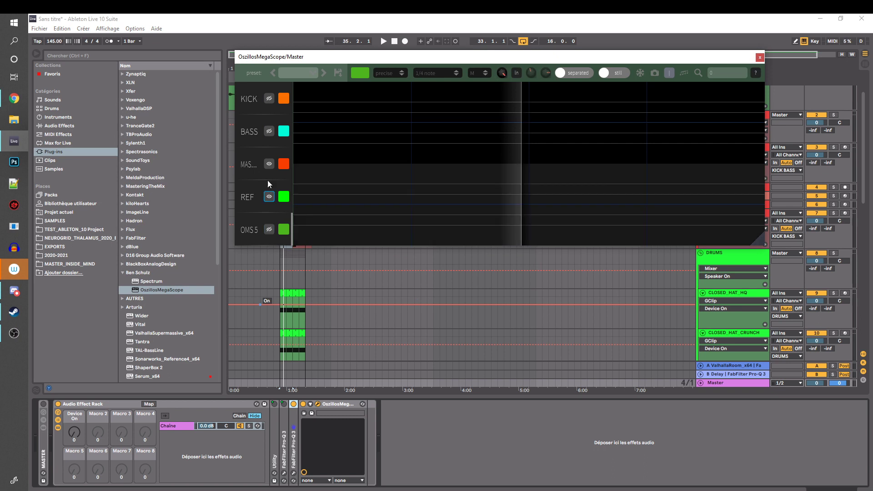
click(269, 164)
click(270, 198)
key(space)
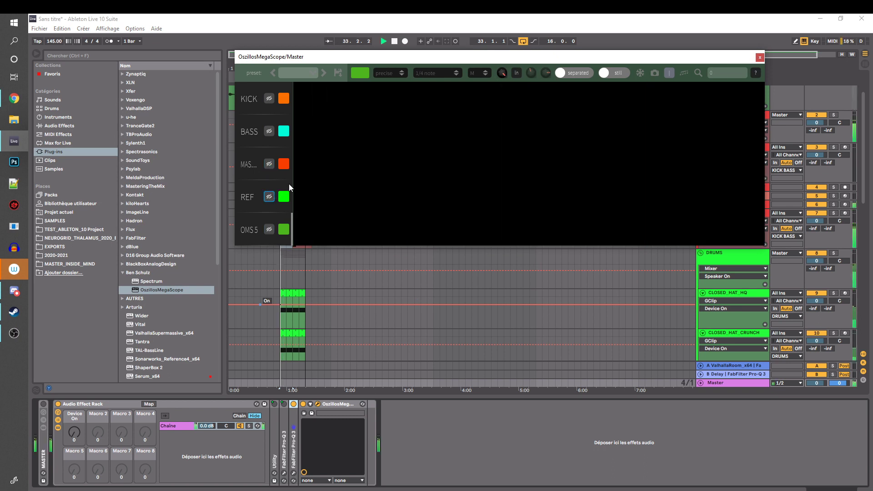
click(269, 229)
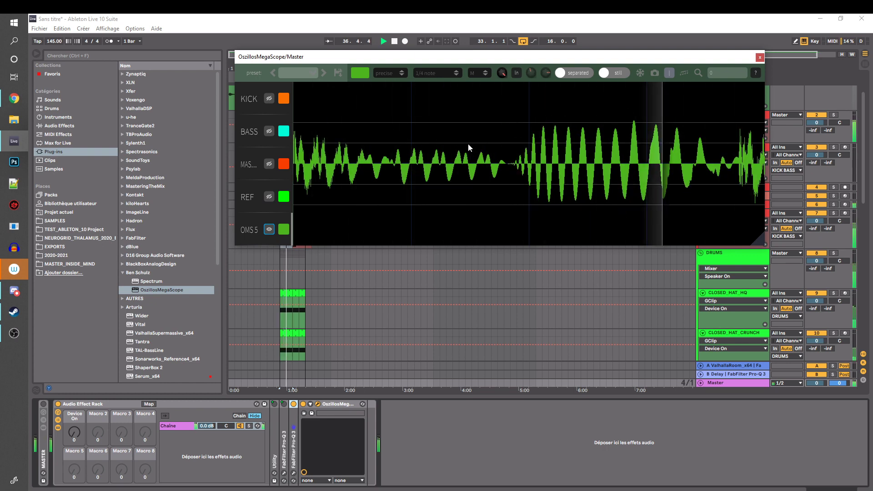
key(space)
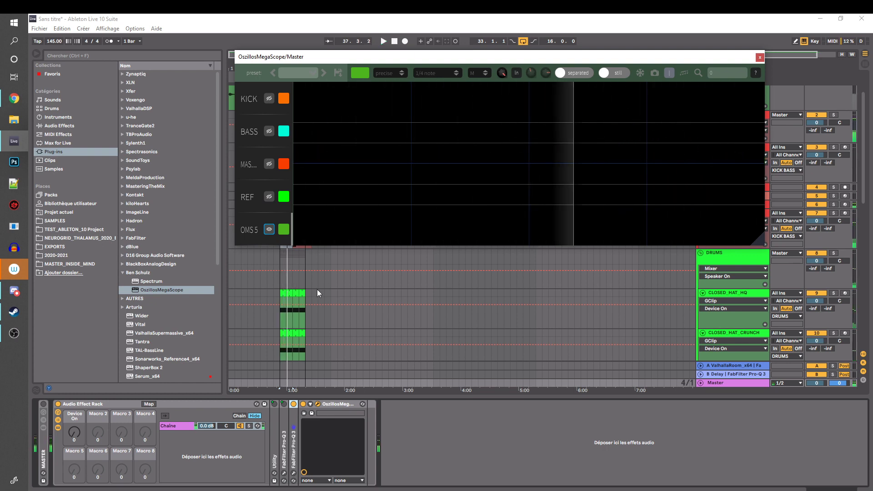
Return the playback start to bar 33 and add Live's Limiter after OszillosMegaScope in the Master rack
scroll(291, 290, down, 3)
click(284, 307)
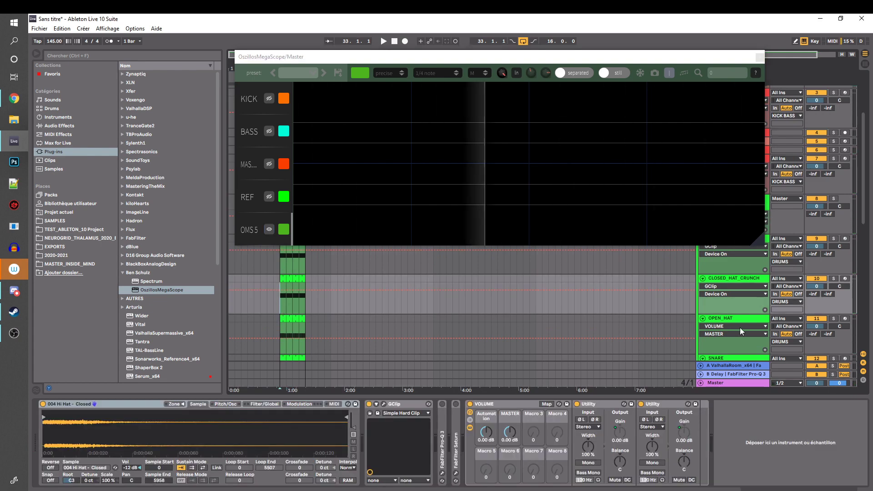
click(722, 383)
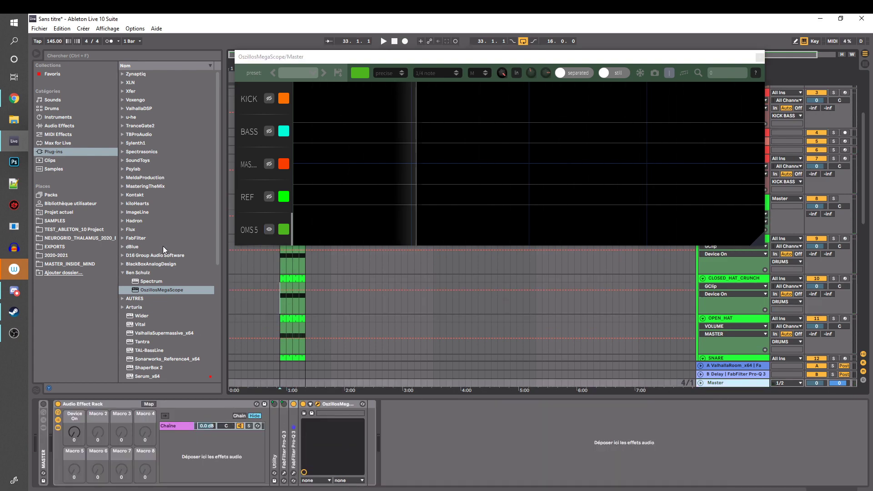
scroll(152, 304, down, 7)
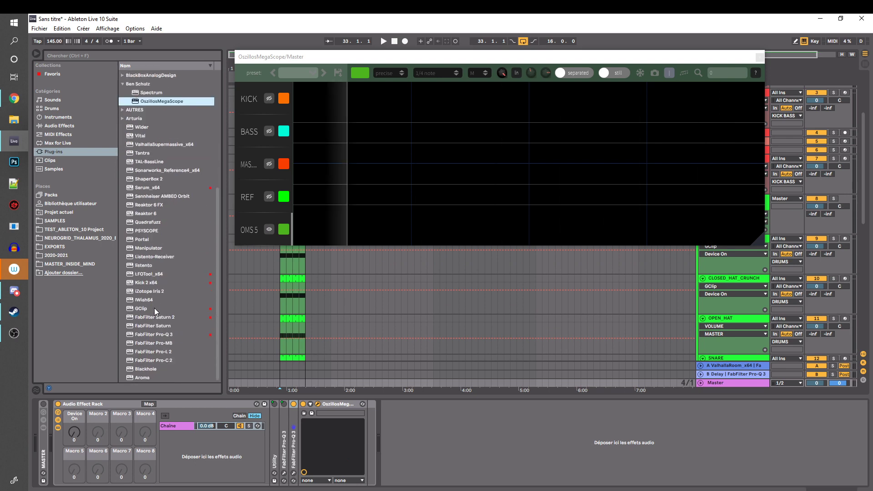
click(149, 352)
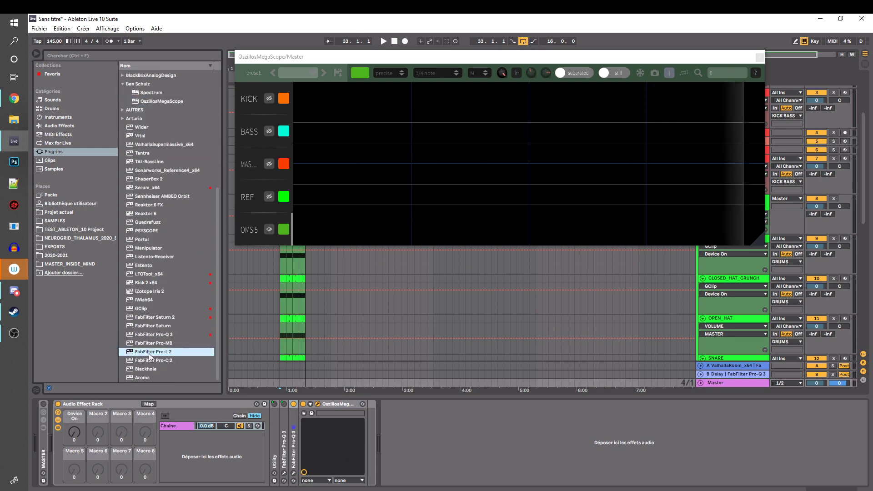
click(56, 117)
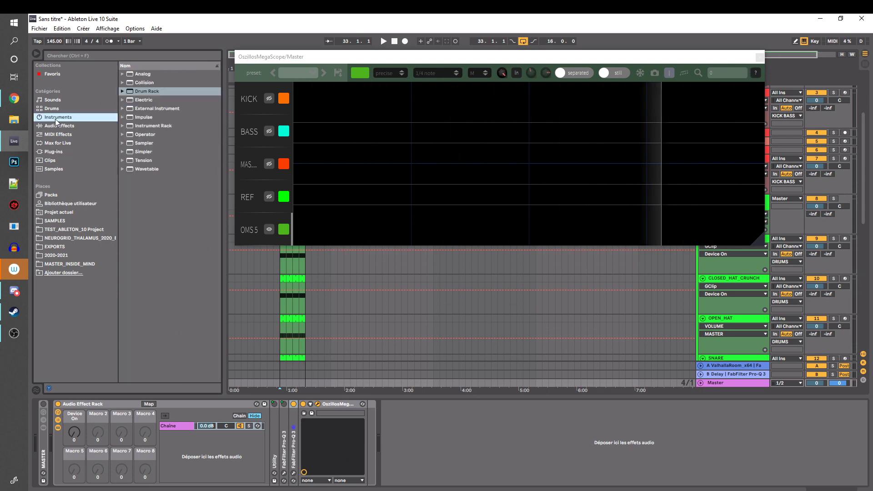
click(57, 126)
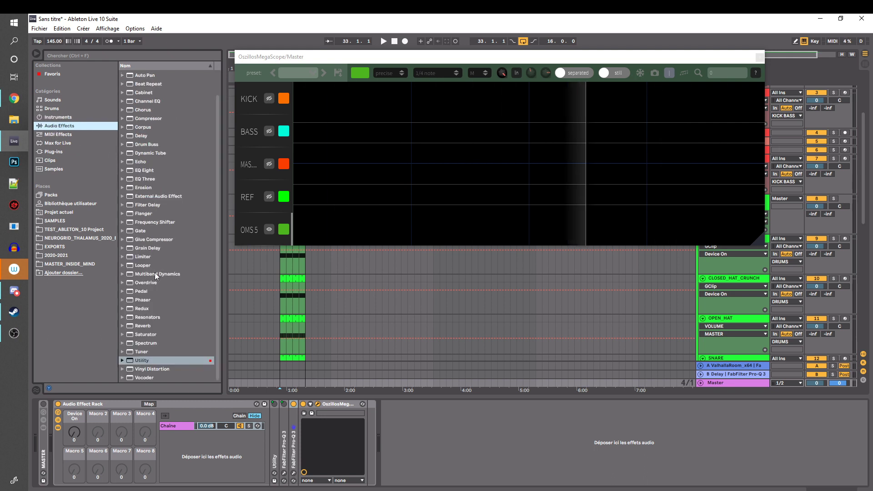
drag(138, 259, 394, 426)
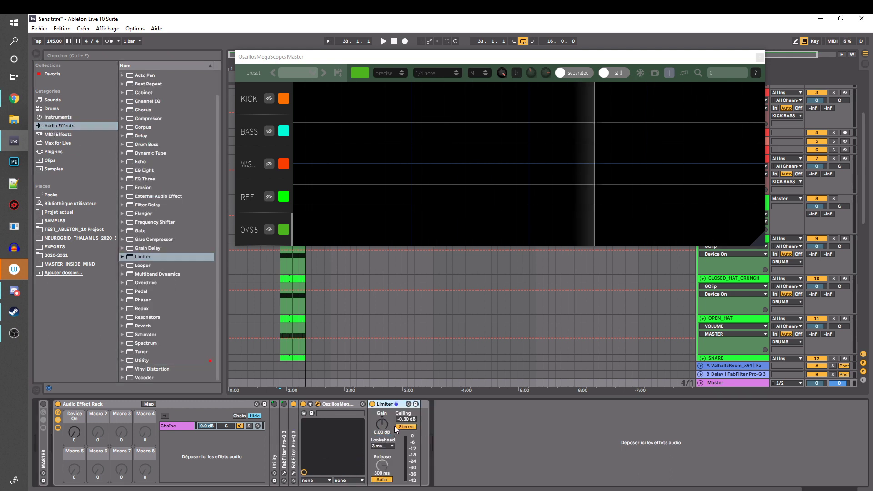
Set the Limiter's lookahead to 1.5 ms, release to 6.05 ms without Auto, ceiling to -0.01 dB and gain to 9 dB
click(379, 446)
click(379, 452)
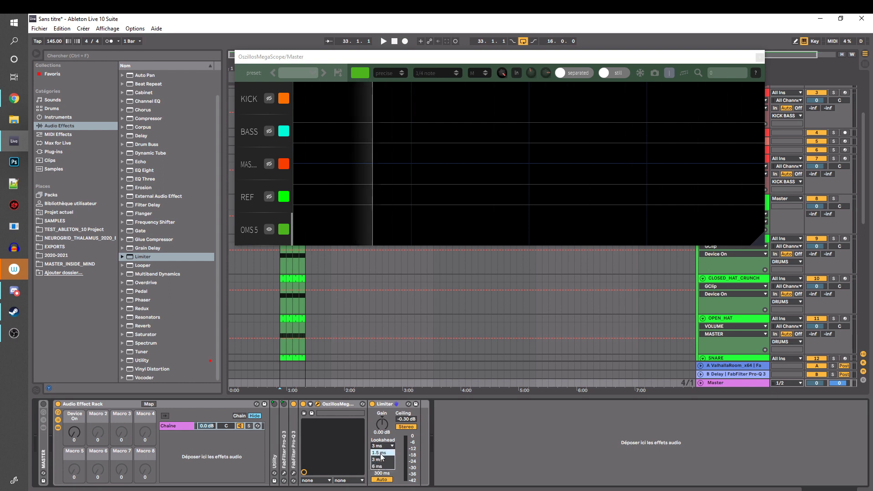
drag(382, 465, 382, 488)
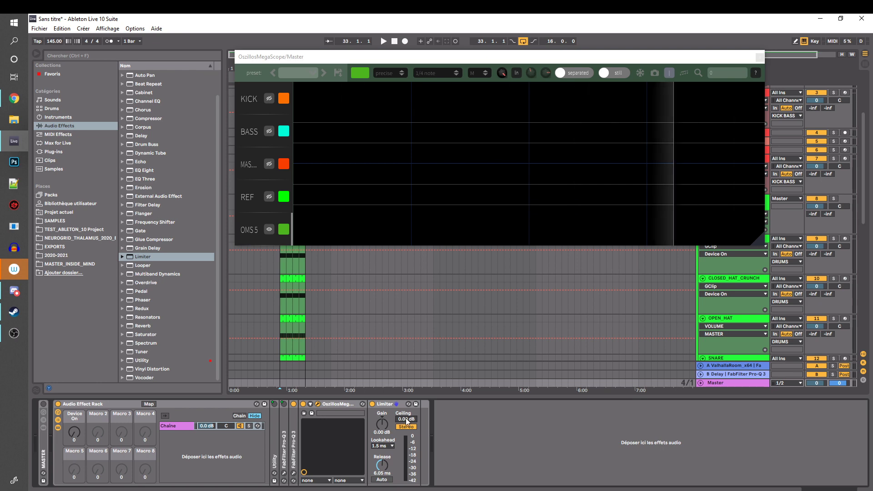
mouse_move(410, 420)
mouse_down()
mouse_move(410, 409)
mouse_move(406, 420)
mouse_up()
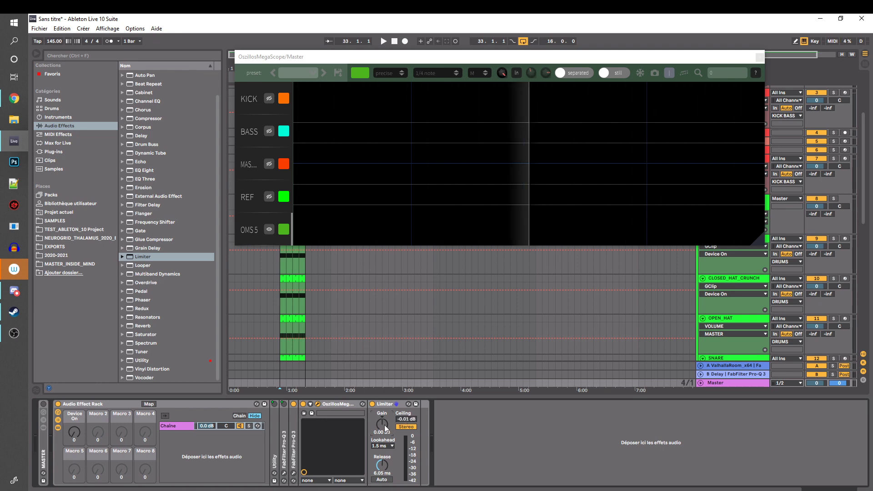
drag(383, 424, 383, 405)
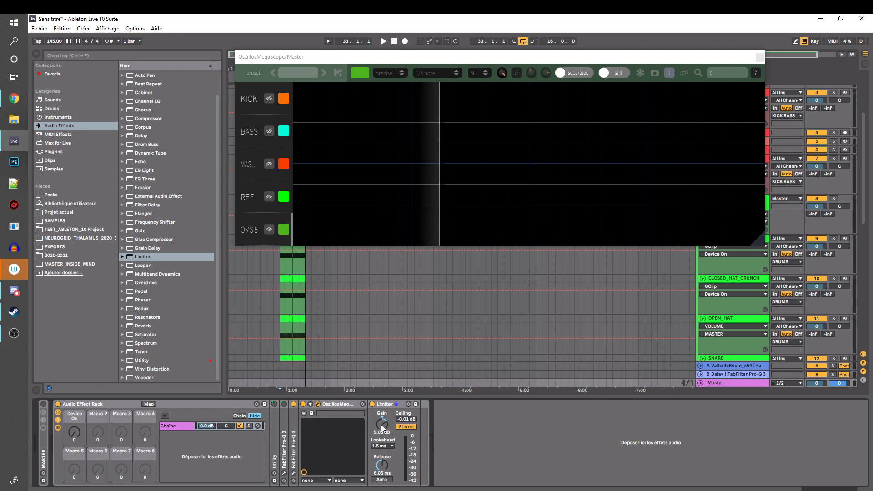
click(468, 442)
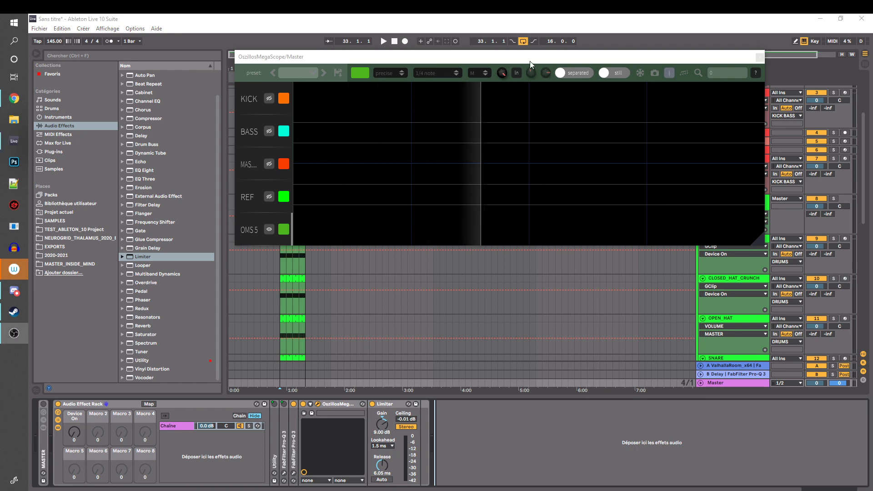
Select the Limiter and close the OszillosMegaScope window
mouse_move(530, 61)
mouse_down()
mouse_move(473, 81)
mouse_move(532, 64)
mouse_up()
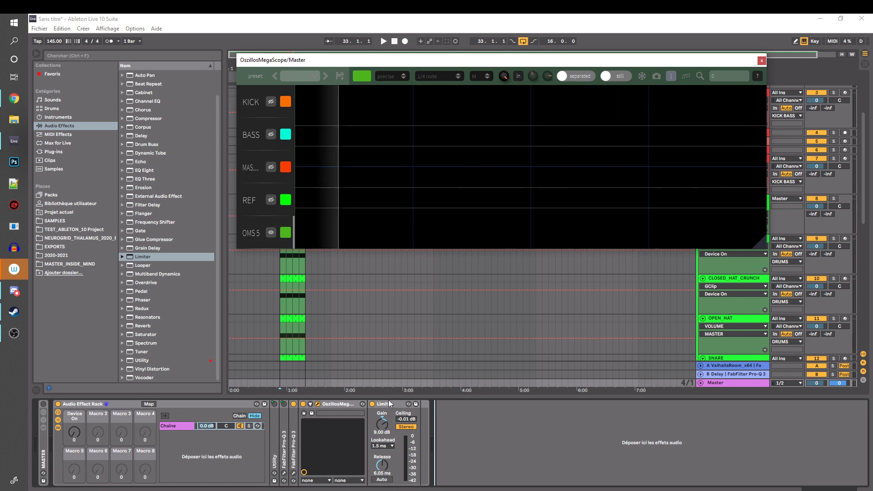
click(385, 405)
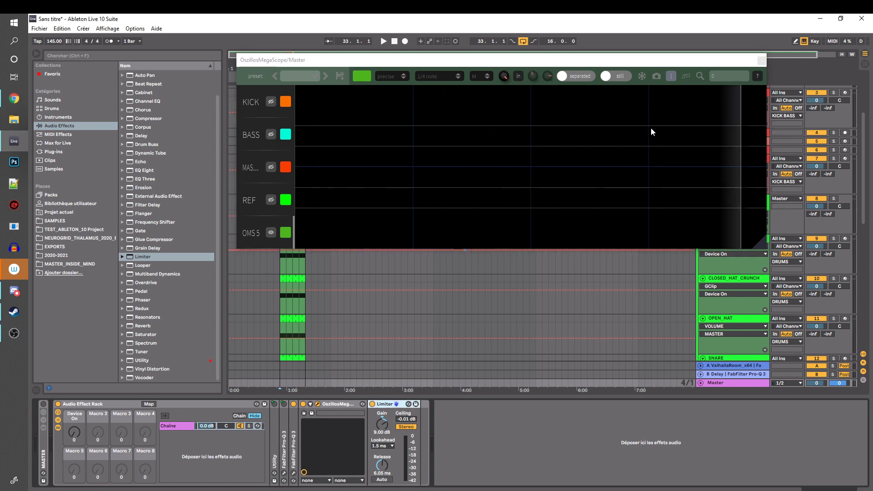
drag(720, 63, 742, 92)
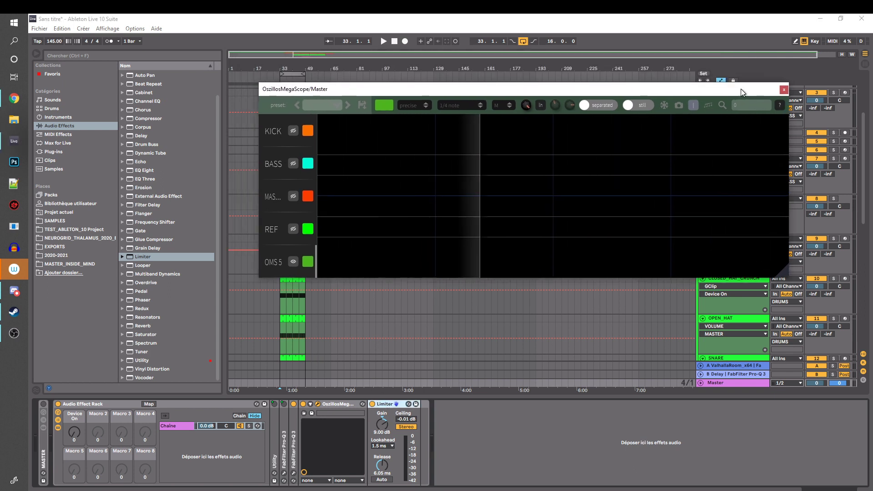
click(783, 91)
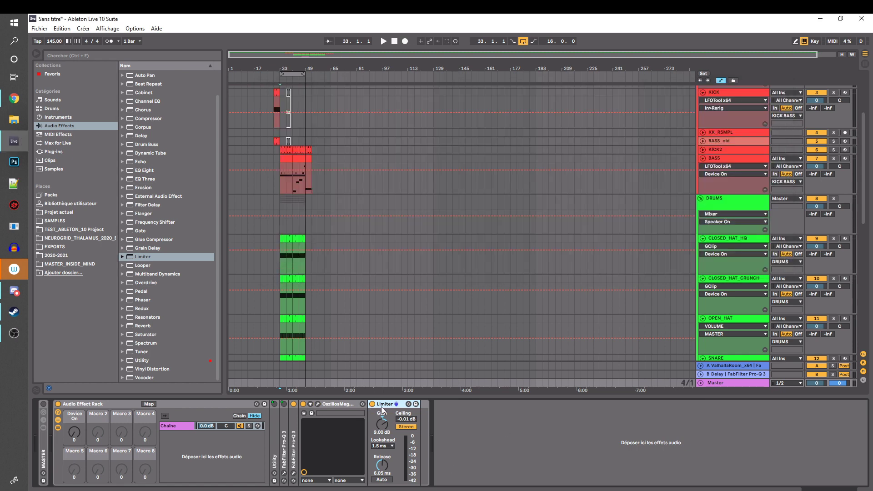
Map the Limiter's on/off switch to Macro 7 of the Master rack and rename the macro LIMITER_ON
key(ctrl+k)
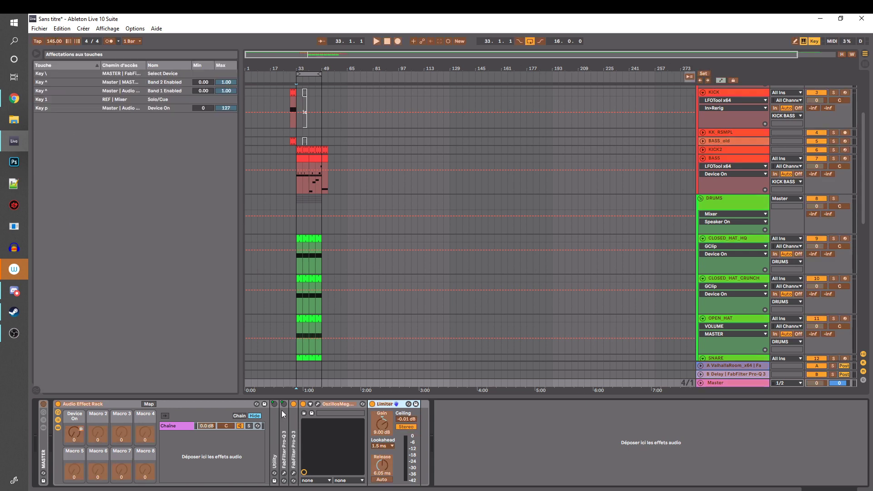
key(ctrl+k)
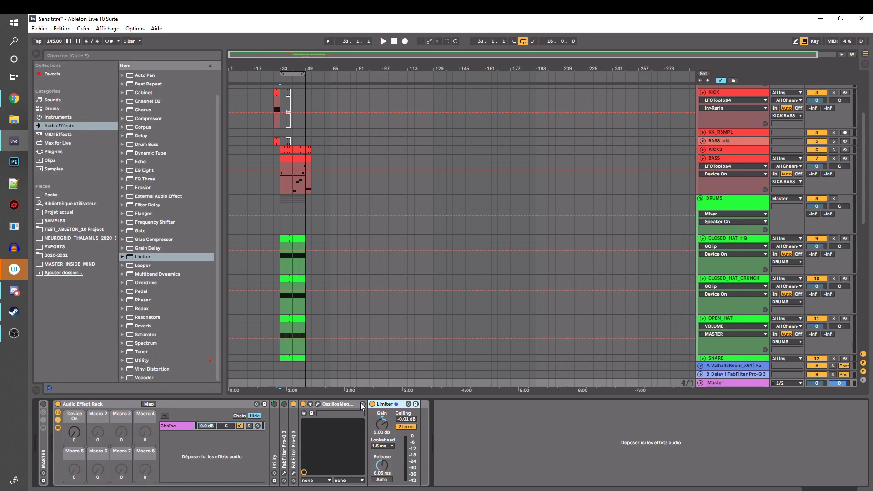
click(150, 404)
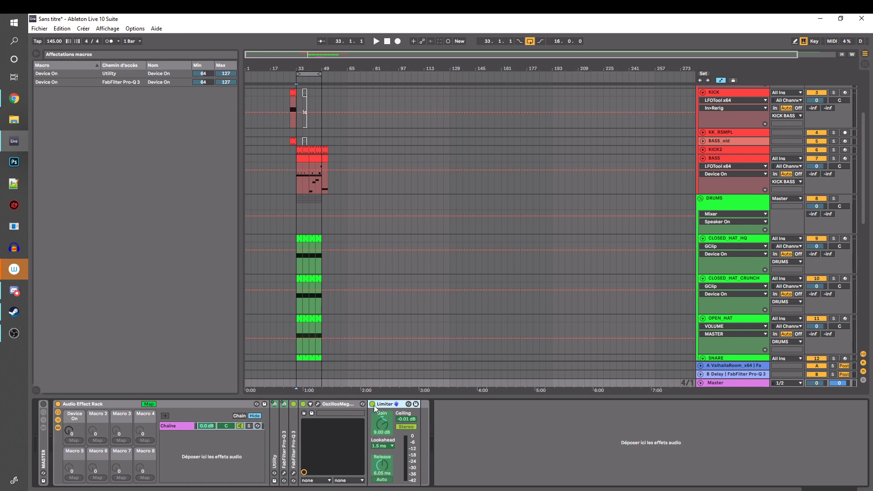
click(121, 478)
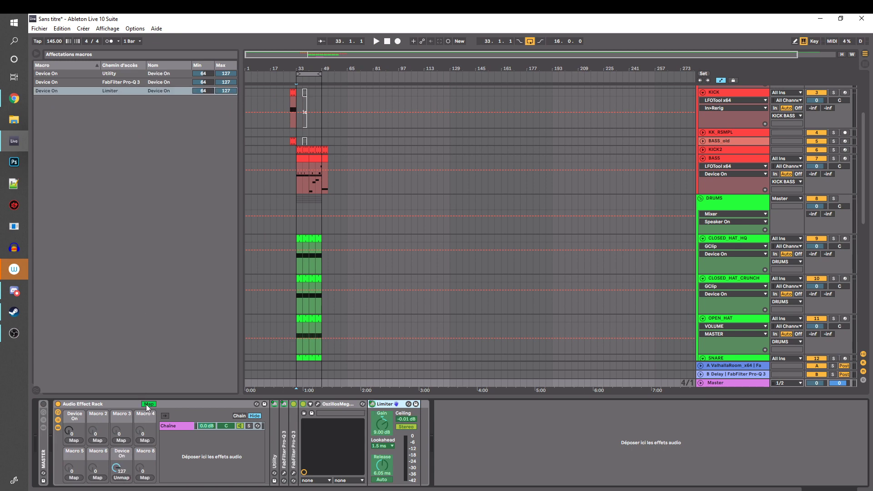
click(148, 404)
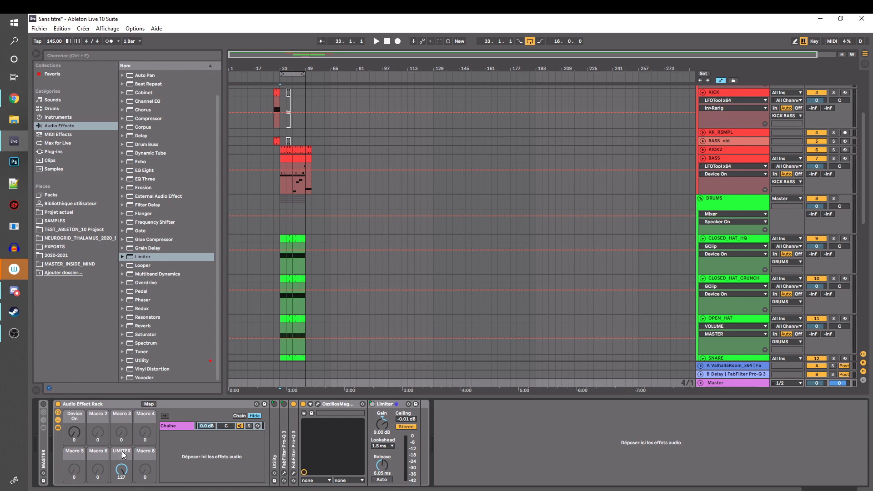
Map the Limiter's gain to Macro 8, rename it LIMIT_GAIN, set it to 11.5 dB and collapse the Limiter
click(149, 404)
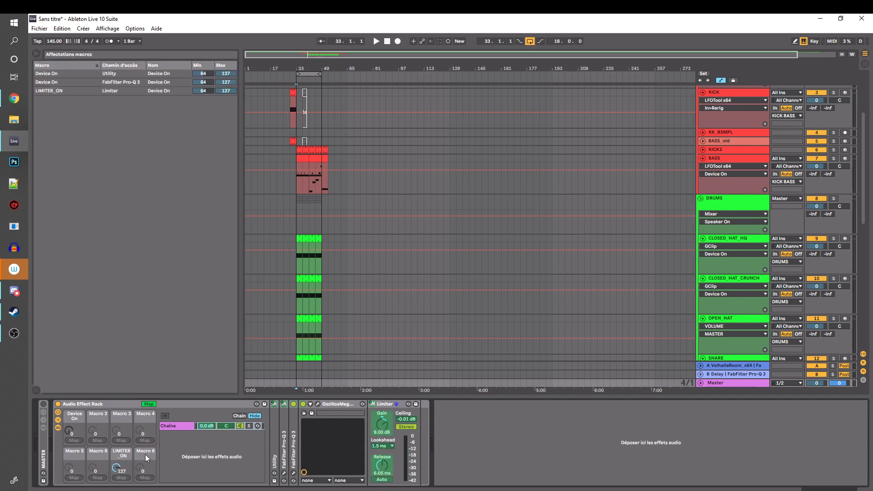
click(149, 478)
click(150, 404)
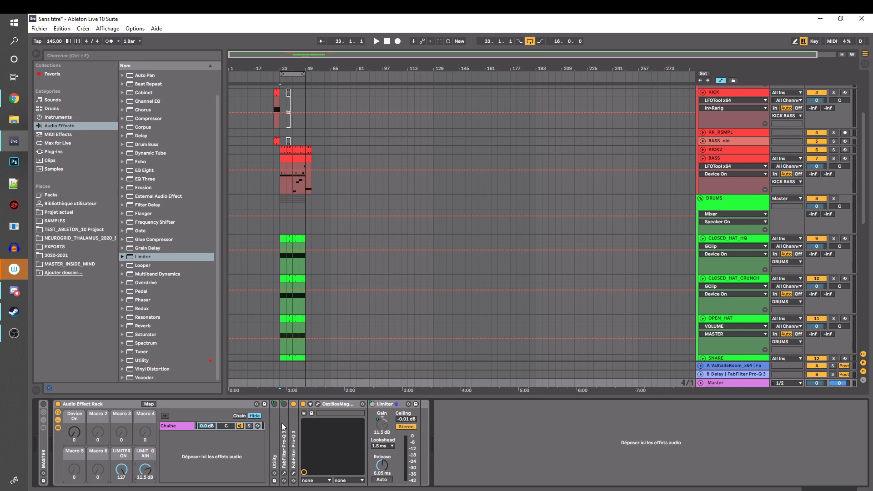
double_click(388, 405)
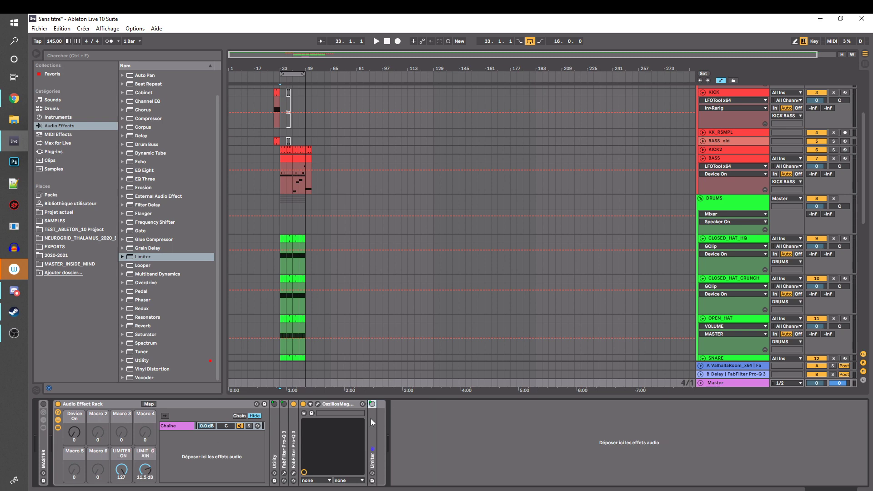
Collapse the OszillosMegaScope device, then set LIMIT_GAIN to 9.15 dB and LIMITER_ON to 0 on the Master rack
double_click(332, 404)
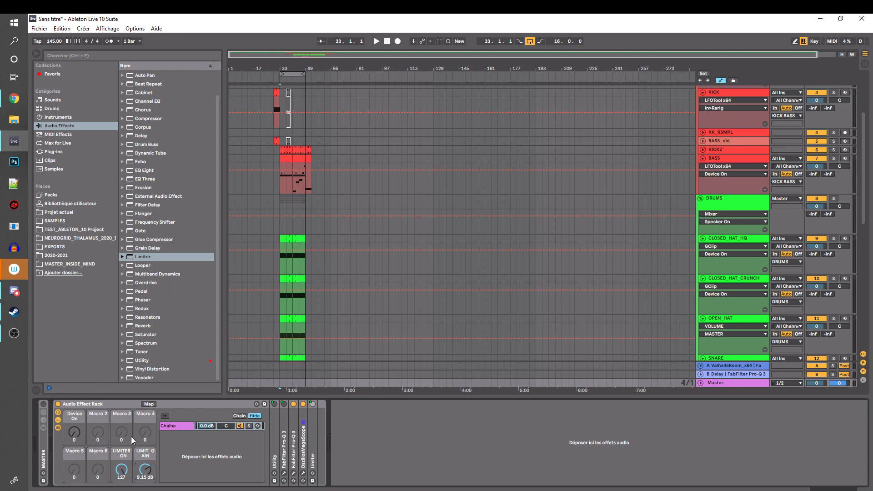
drag(122, 473, 121, 490)
click(115, 403)
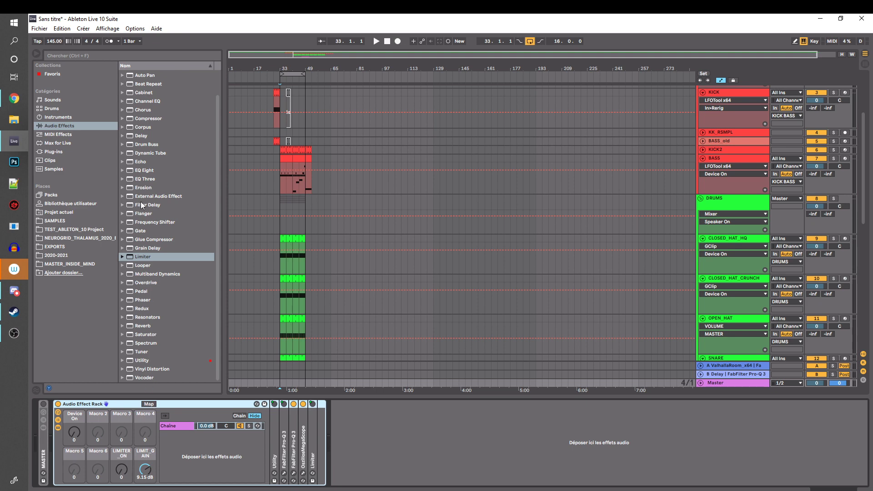
Add a Utility to the Master rack and place it between the two FabFilter Pro-Q 3 devices
scroll(140, 203, up, 3)
scroll(157, 291, down, 3)
drag(146, 362, 307, 452)
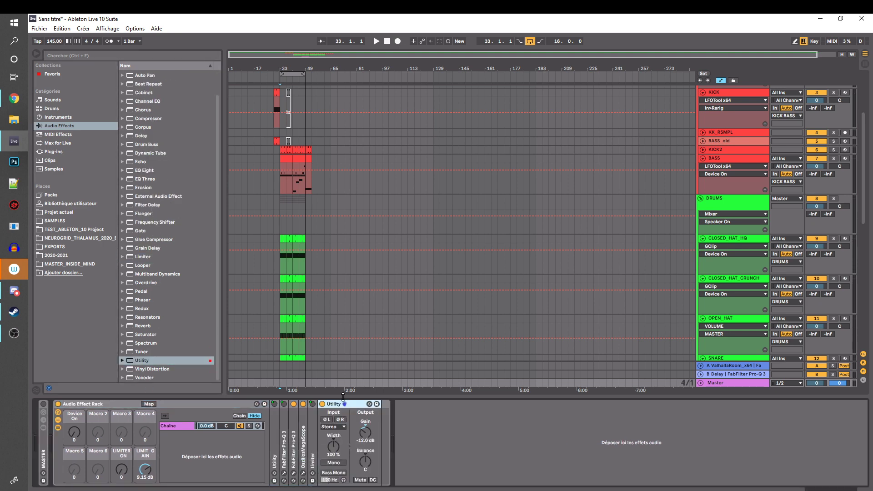
drag(336, 403, 290, 418)
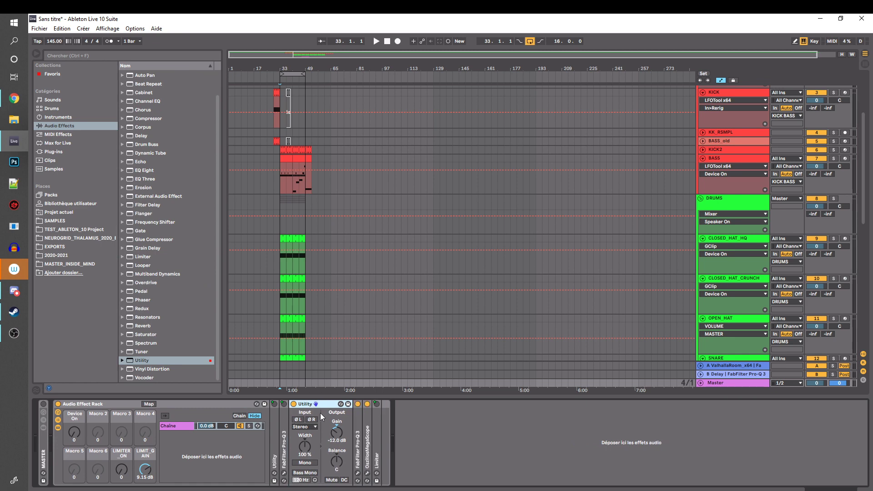
Set the new Utility's gain to 6 dB and rename the device HEADROOM
double_click(337, 433)
click(305, 406)
key(ctrl+r)
text(HEADROOM)
key(Return)
Map the HEADROOM Utility's on/off switch to Macro 3, rename the macro HEARDROOM and collapse the Utility
click(146, 404)
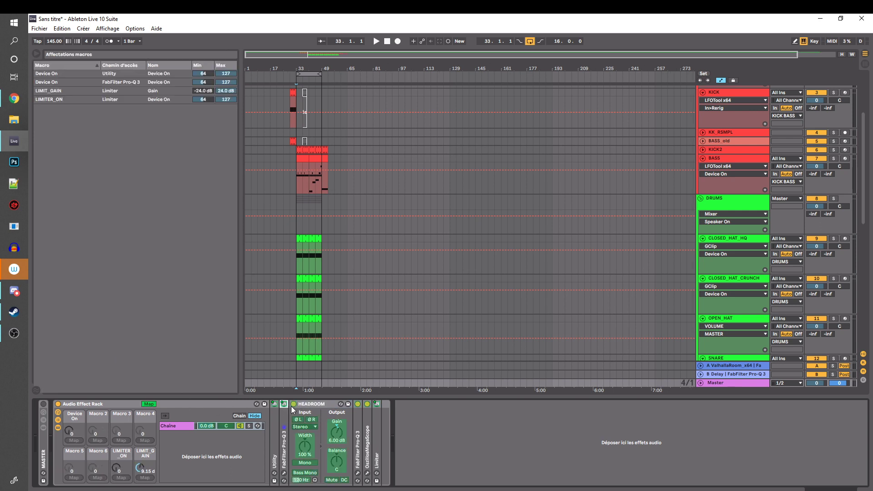
click(117, 441)
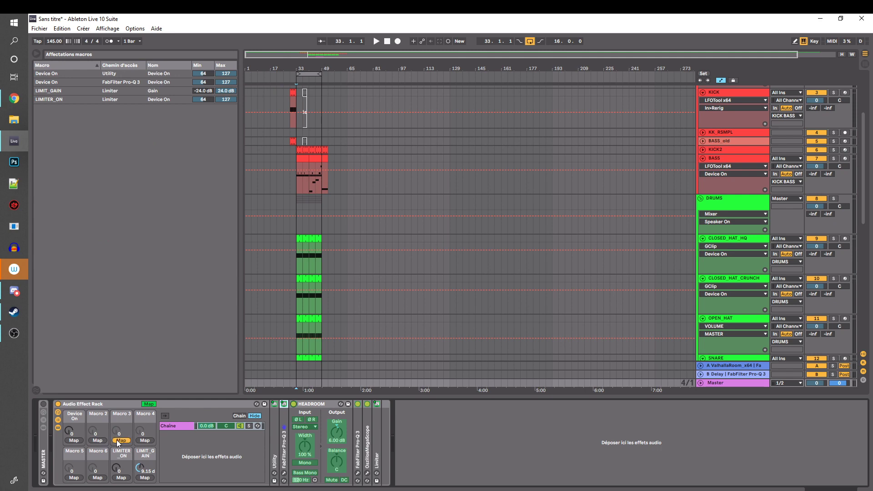
click(145, 405)
key(ctrl+r)
text(HEAR)
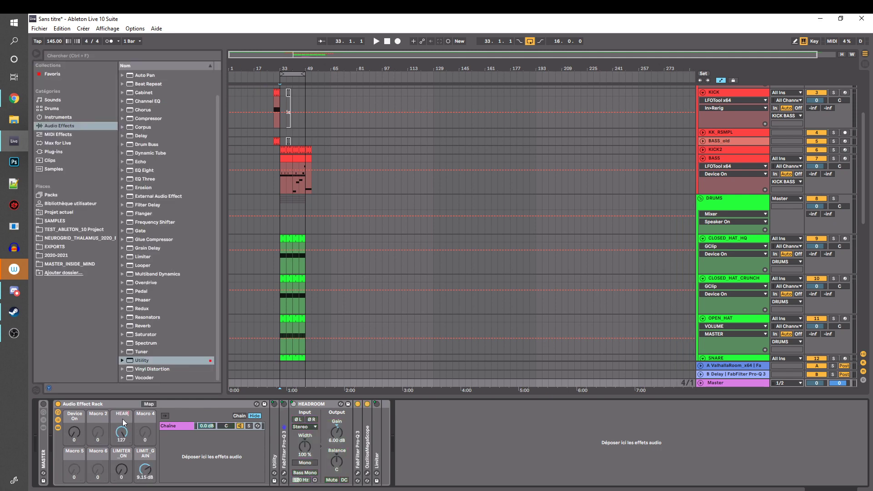
text(DROOM)
double_click(312, 404)
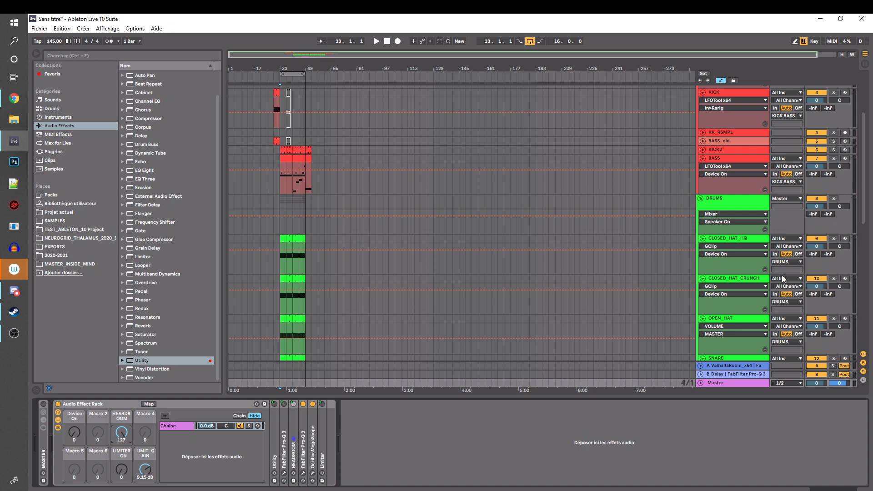
Compare the device chains of the DRUMS, BASS and Master tracks, and play the loop from bar 33 while viewing the Master rack
click(283, 225)
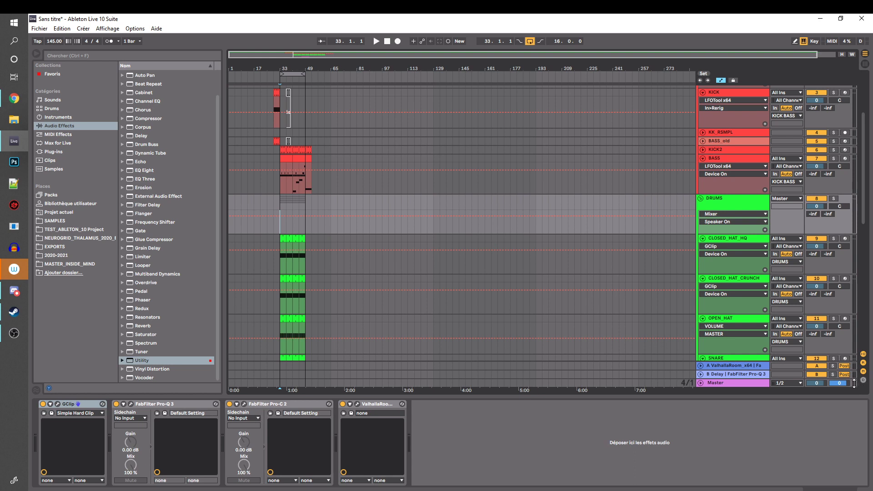
click(738, 383)
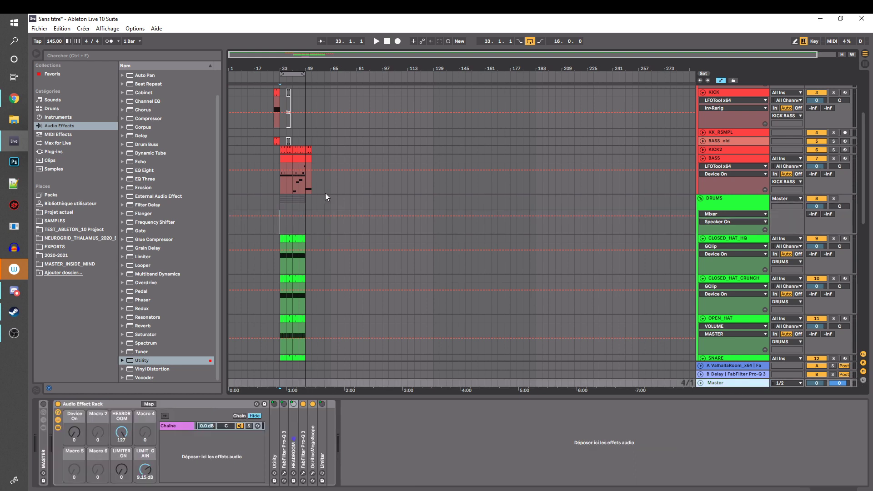
click(280, 231)
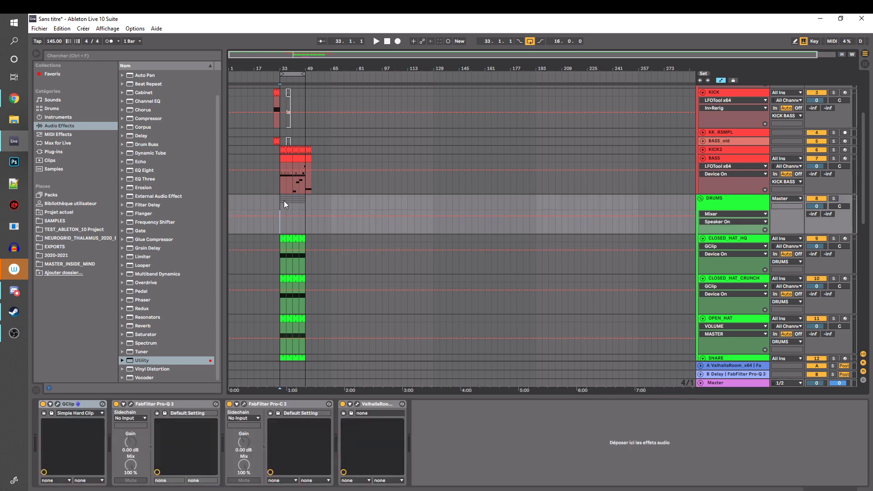
click(283, 187)
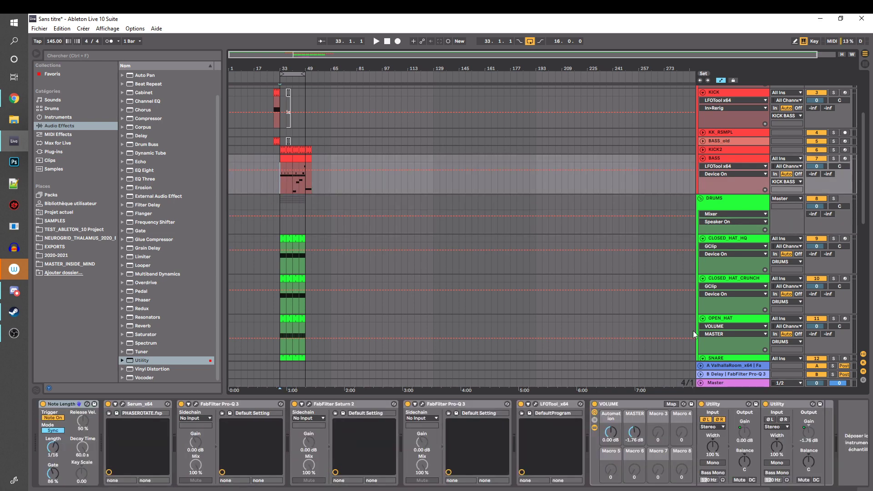
click(733, 383)
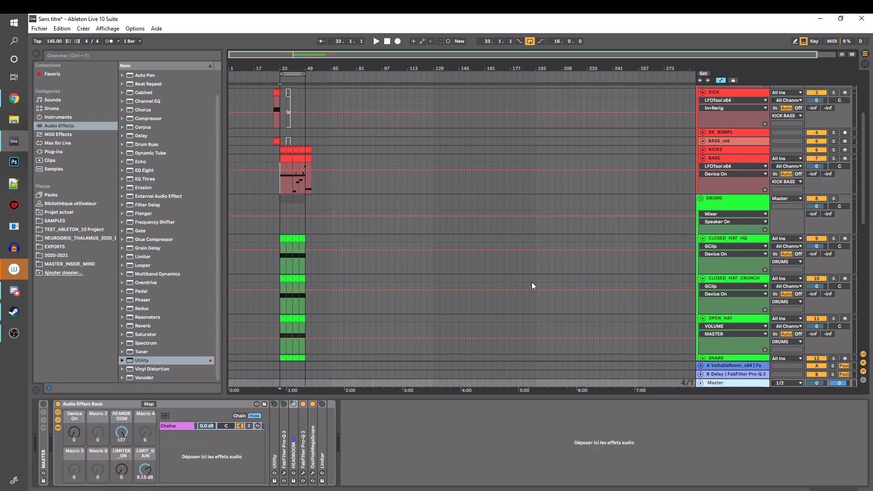
click(278, 183)
key(space)
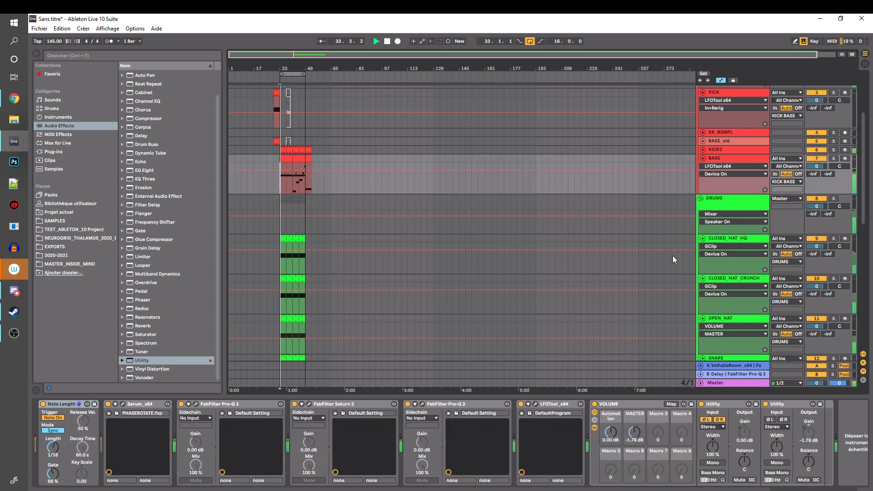
click(724, 384)
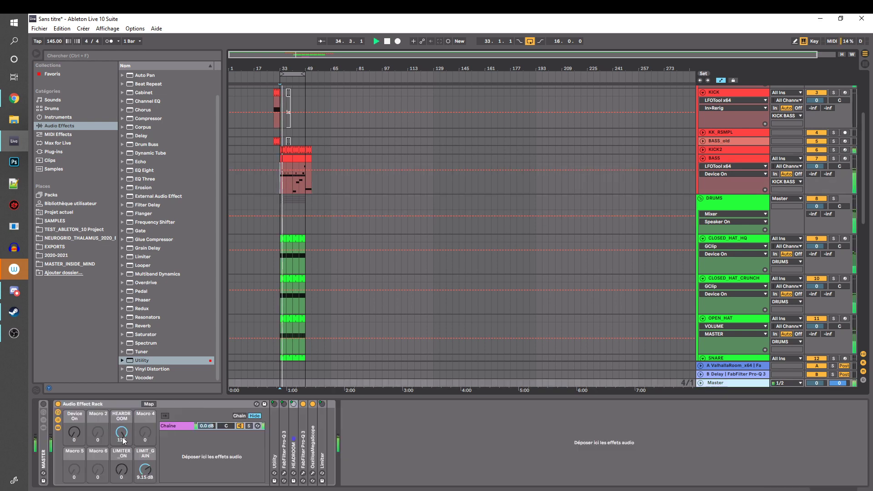
Raise the CLOSED_HAT_HQ track volume to 6 dB during playback and stop the transport
click(285, 266)
drag(813, 248, 813, 223)
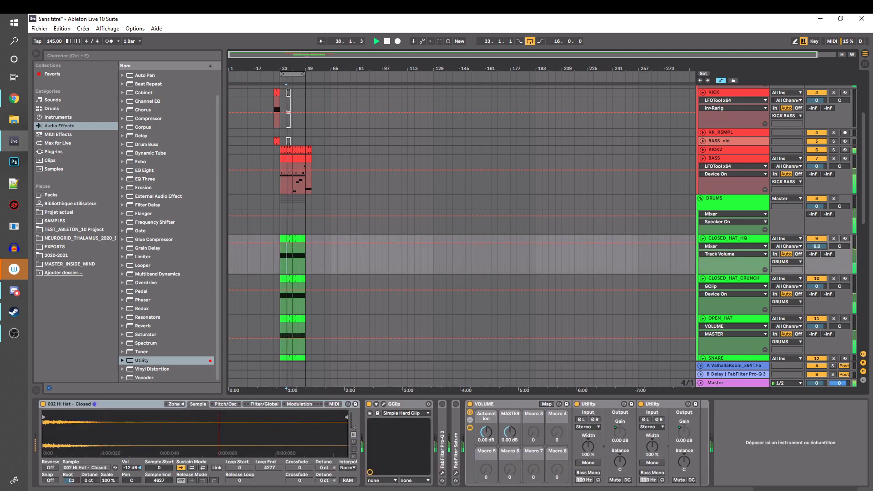
key(space)
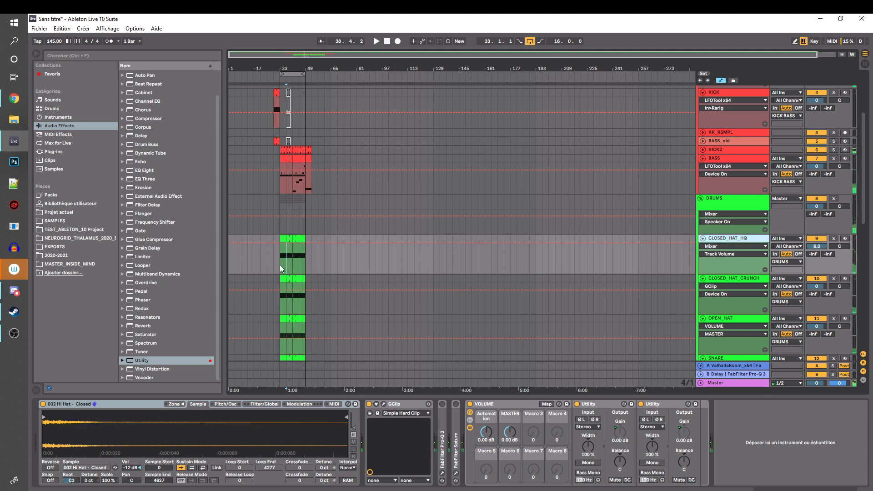
Raise the MASTER macro of CLOSED_HAT_HQ's VOLUME rack to 10.7 dB
scroll(479, 244, down, 5)
mouse_move(863, 191)
mouse_down()
mouse_move(864, 271)
mouse_move(865, 152)
mouse_up()
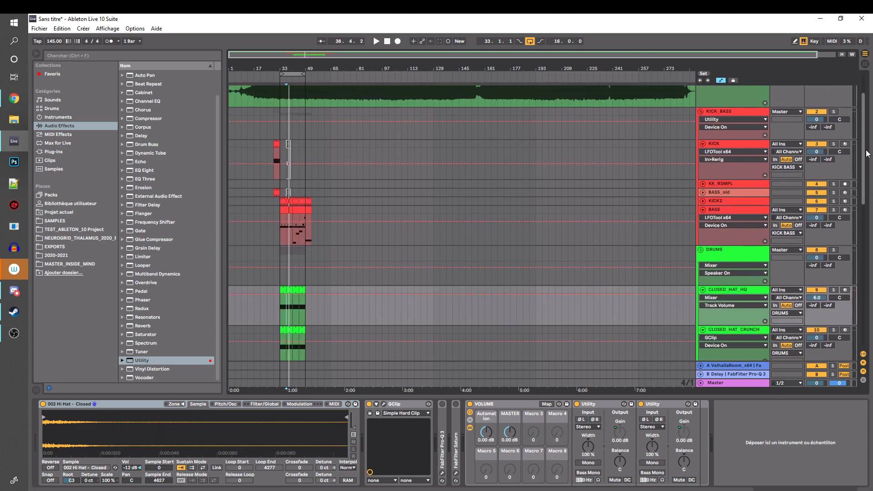
click(281, 313)
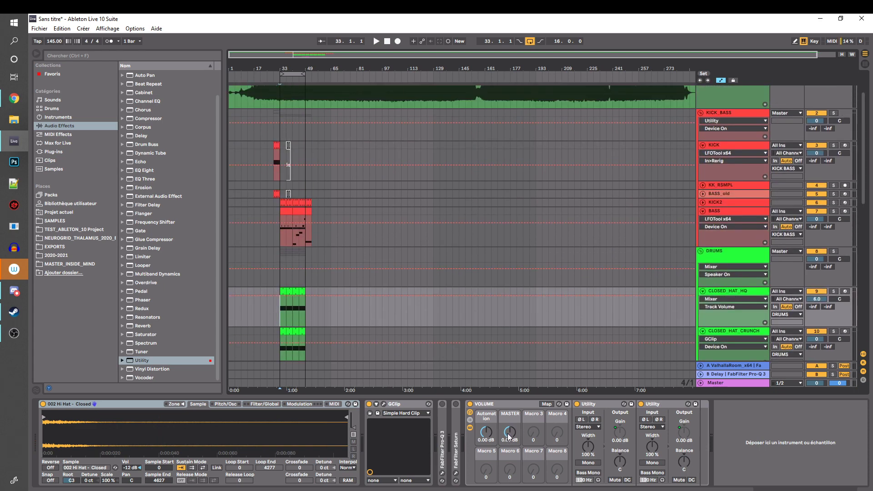
drag(510, 432, 509, 416)
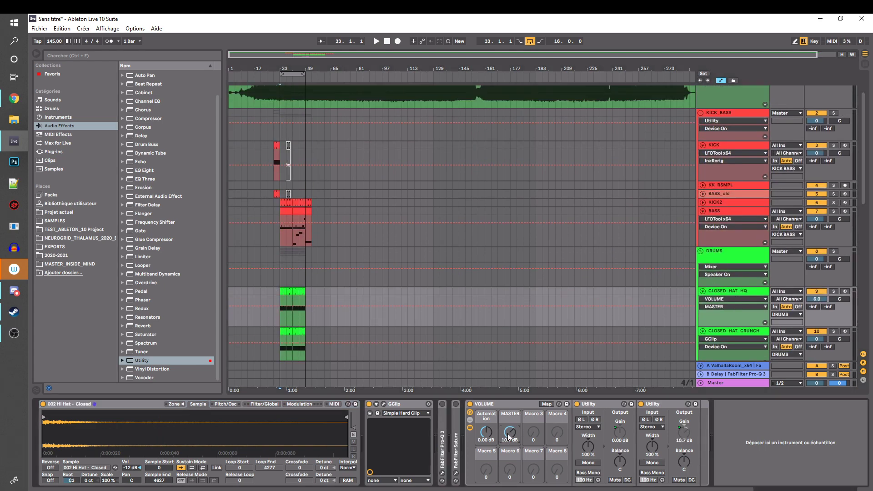
Play the loop to check the Master level with the louder closed hat, then stop playback
click(701, 381)
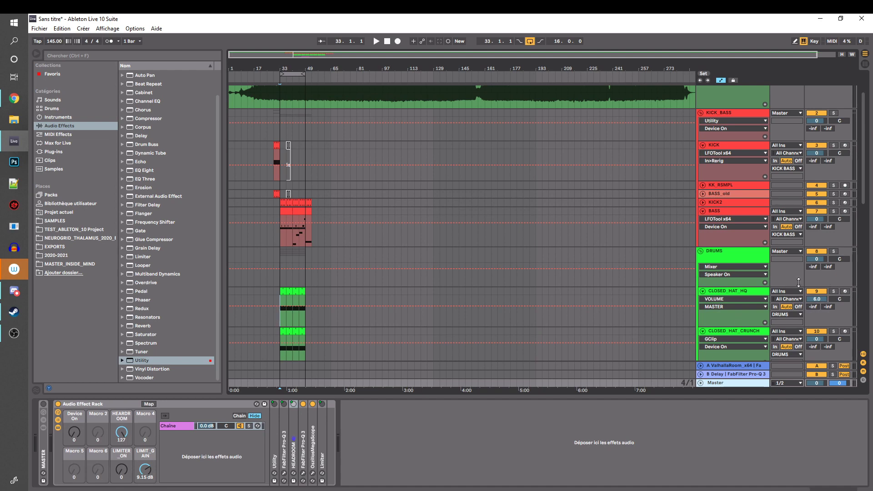
scroll(634, 275, down, 1)
click(276, 274)
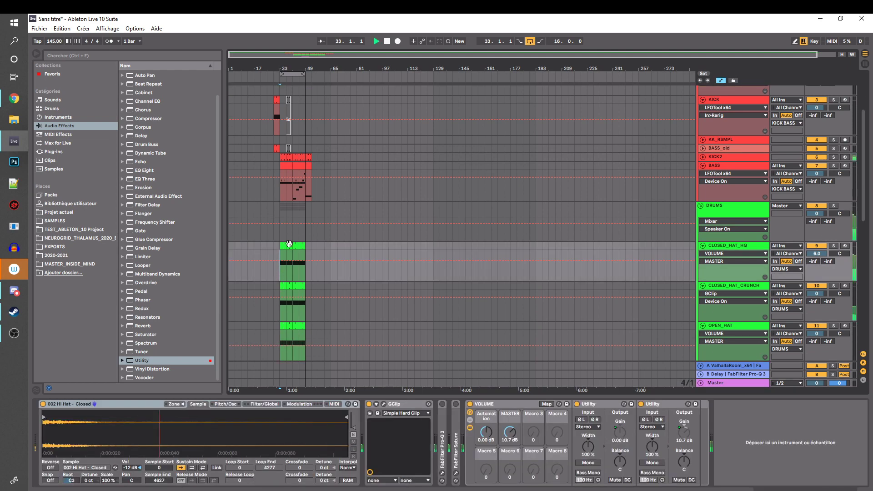
key(space)
click(283, 191)
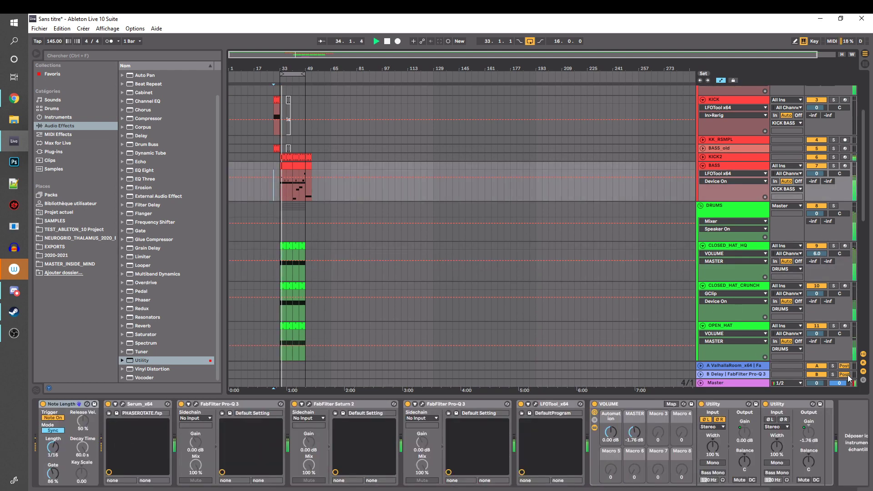
key(space)
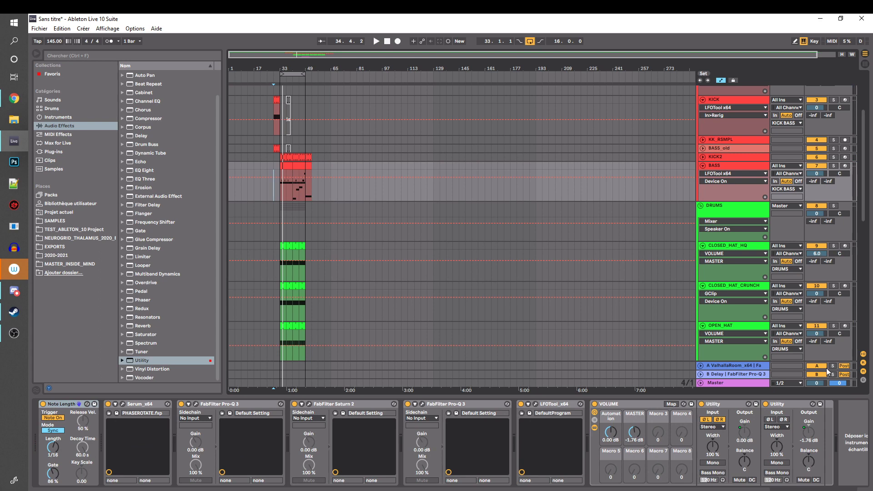
Reset the MASTER macro of CLOSED_HAT_HQ's VOLUME rack to 0 dB and briefly play the loop
scroll(745, 179, down, 5)
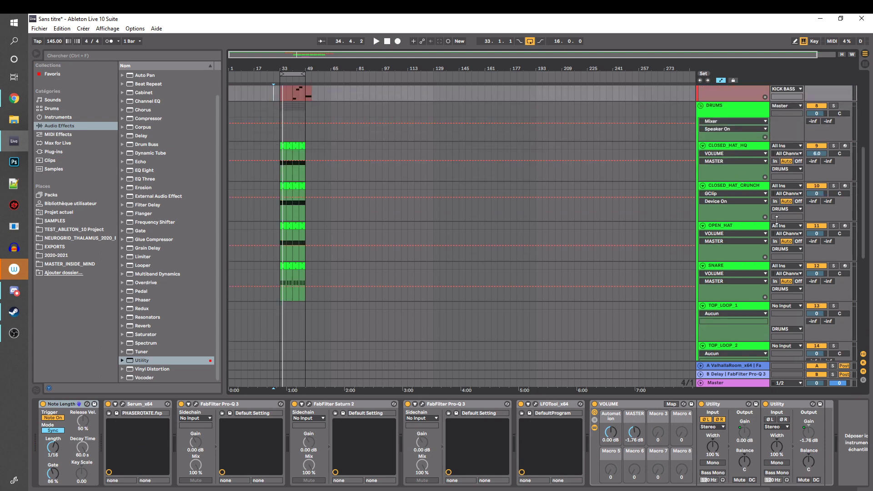
click(280, 191)
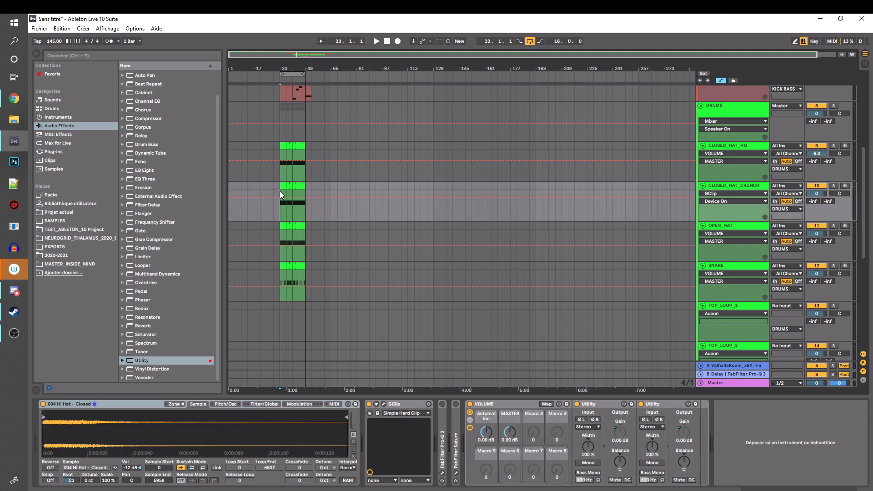
click(279, 171)
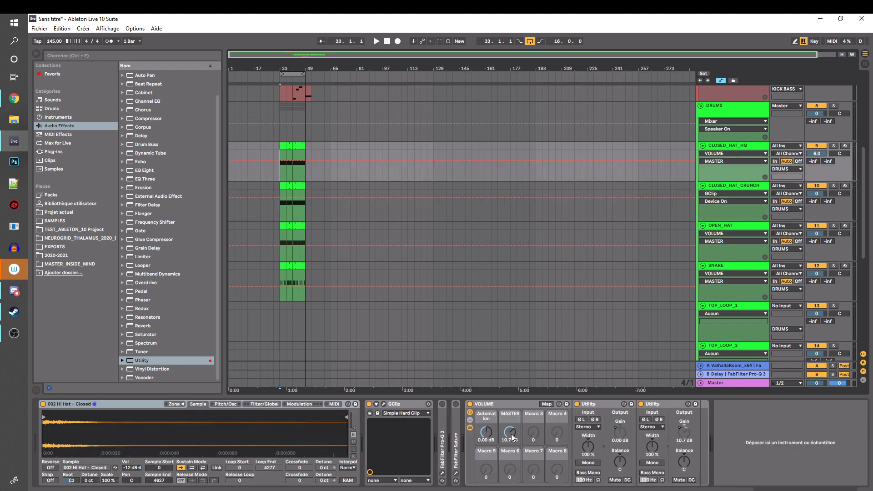
double_click(512, 428)
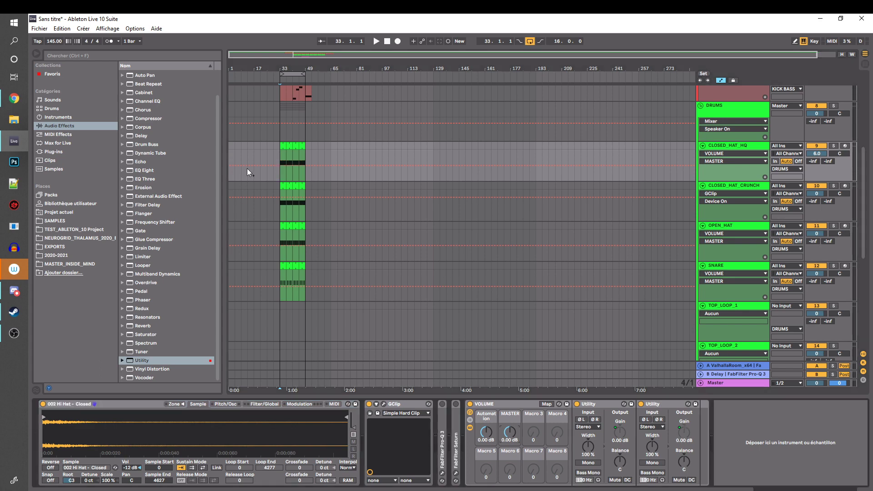
key(space)
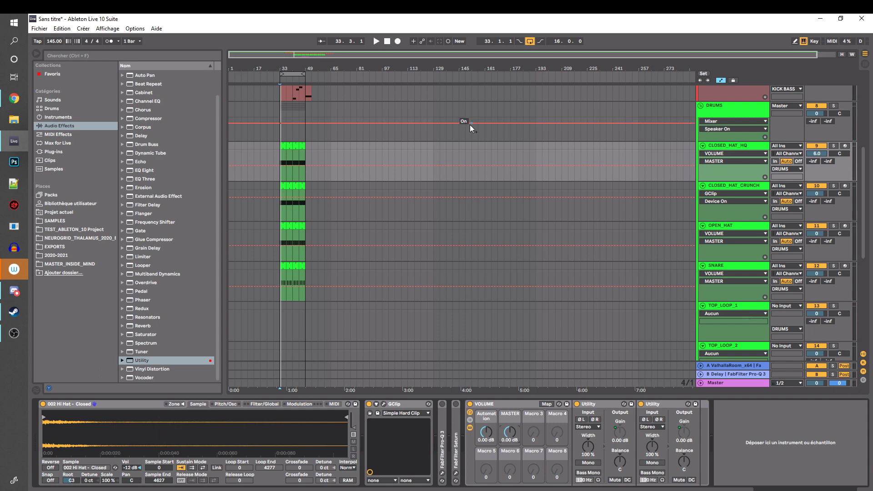
Examine the Master rack's HEARDROOM macro alongside the VOLUME rack on the 17 Serum_x64 lead track
scroll(470, 124, down, 5)
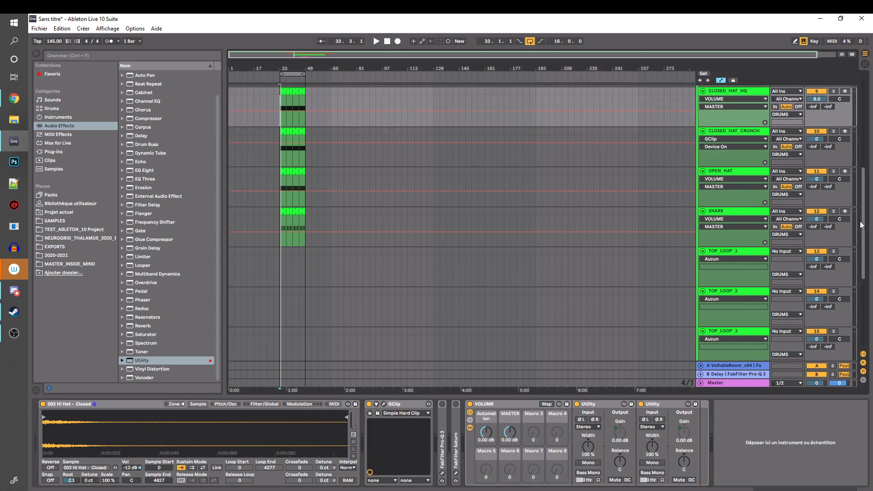
click(737, 383)
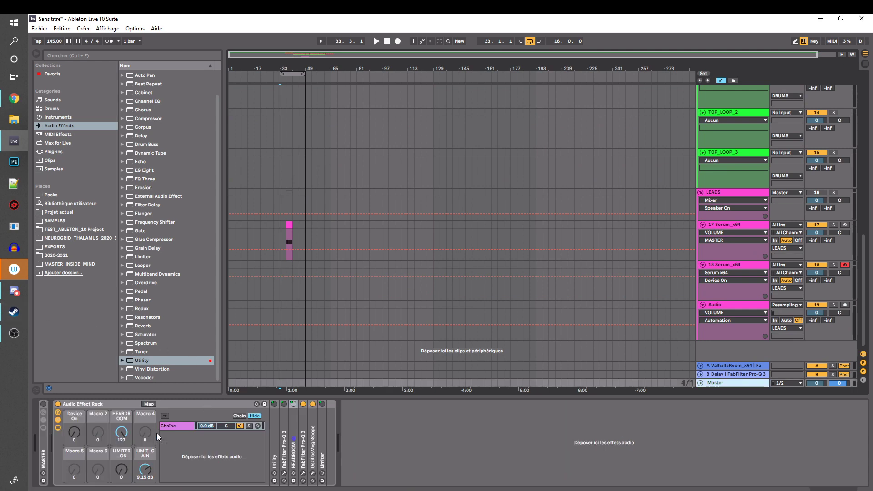
click(279, 233)
click(290, 226)
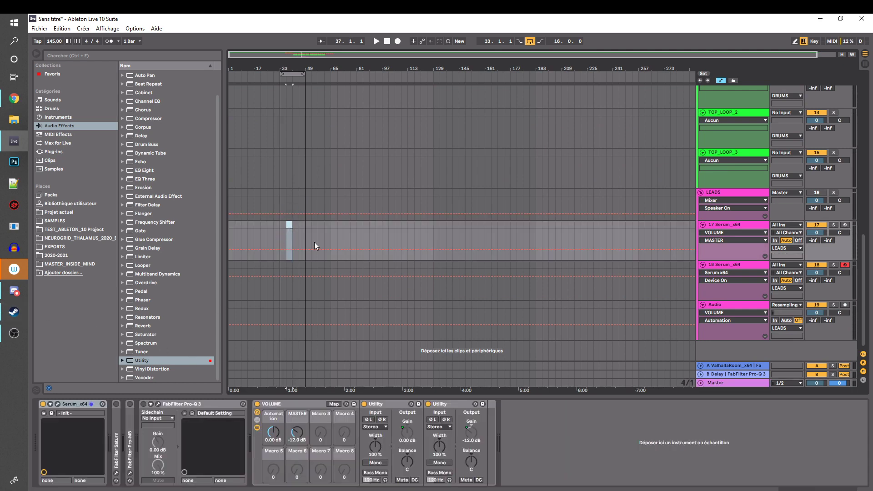
click(729, 375)
click(726, 383)
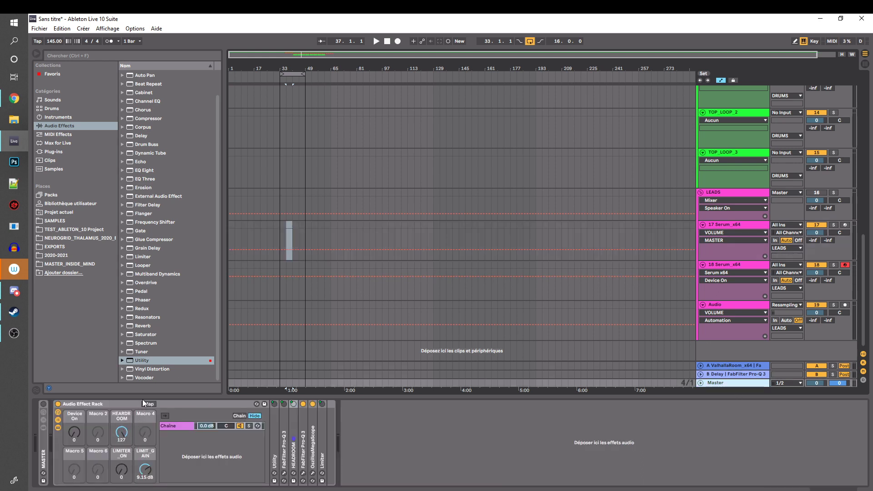
click(108, 404)
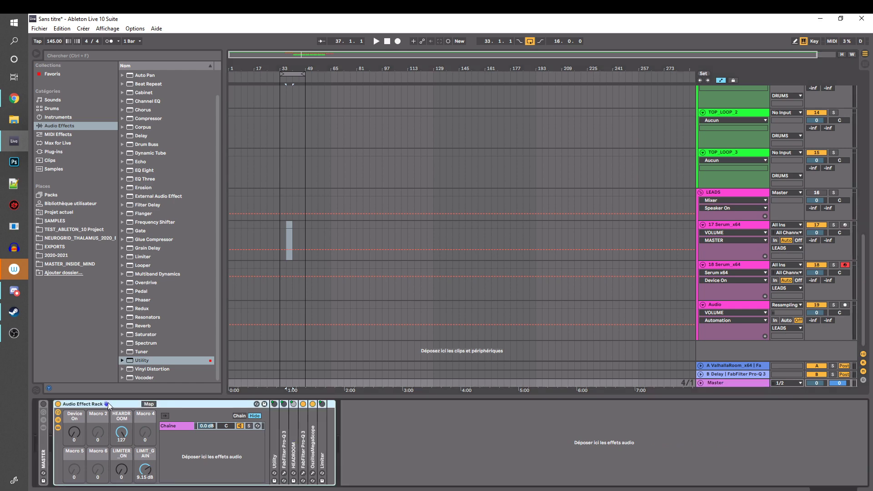
click(279, 228)
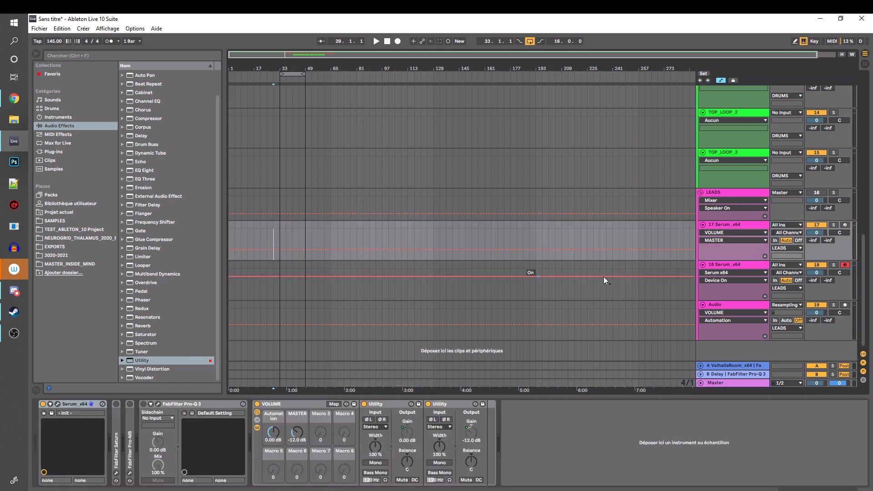
Add a FabFilter Pro-Q 3 after the first Pro-Q 3 inside the Master track's Audio Effect Rack
click(730, 383)
click(172, 403)
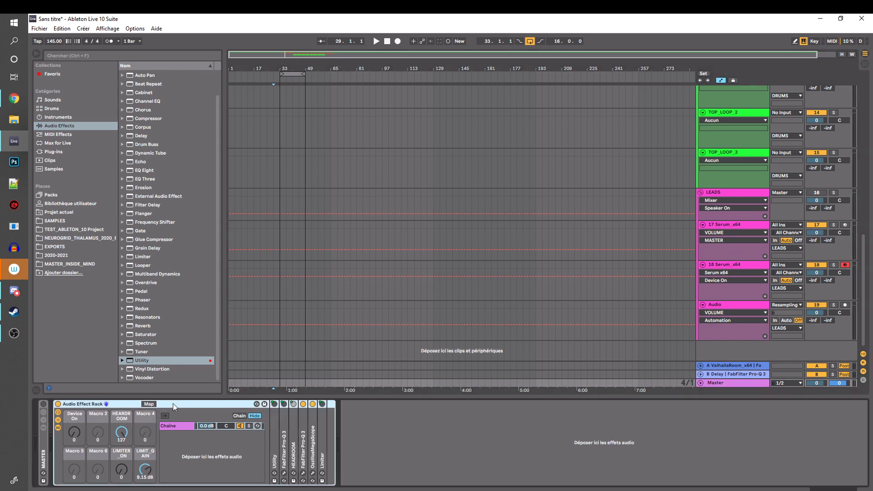
click(96, 475)
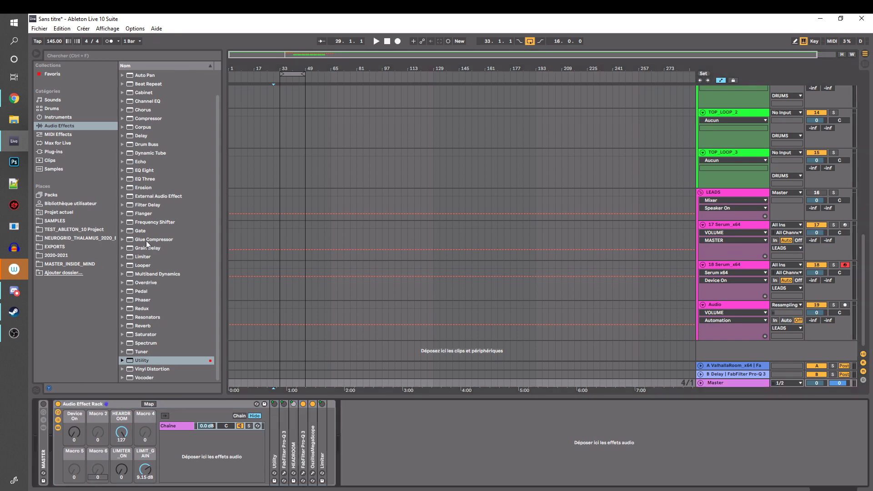
scroll(176, 235, up, 2)
scroll(176, 234, down, 2)
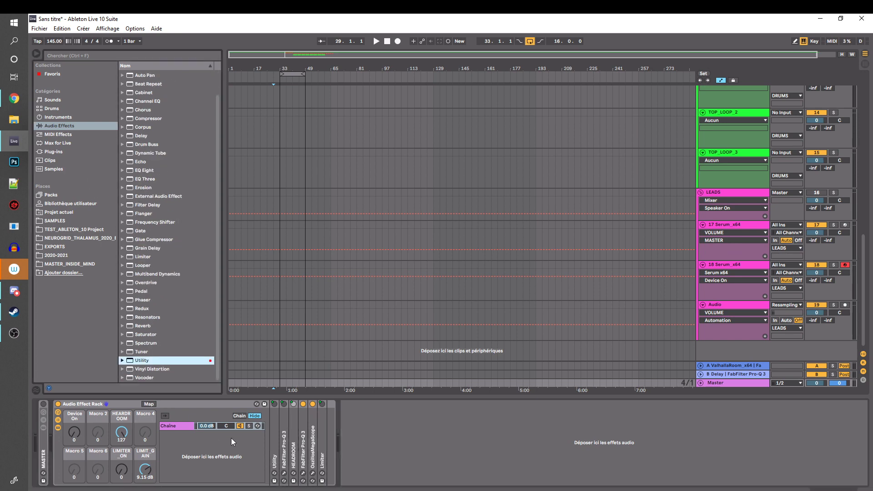
click(281, 430)
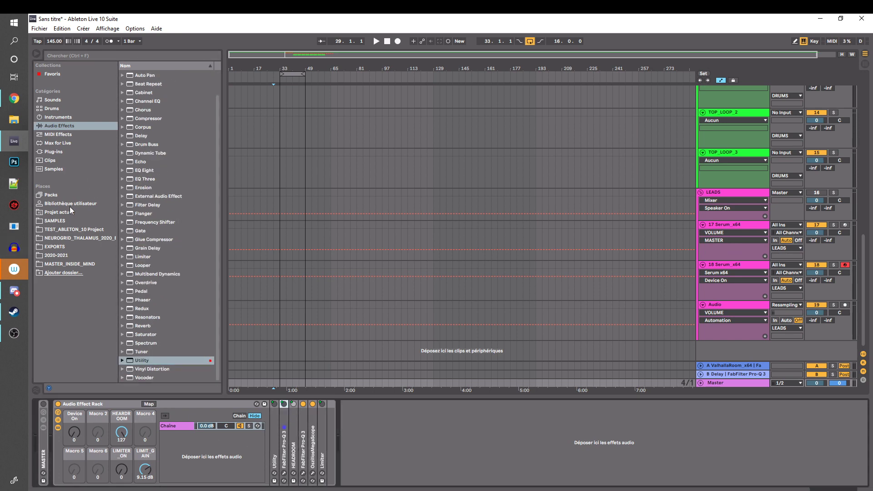
click(55, 150)
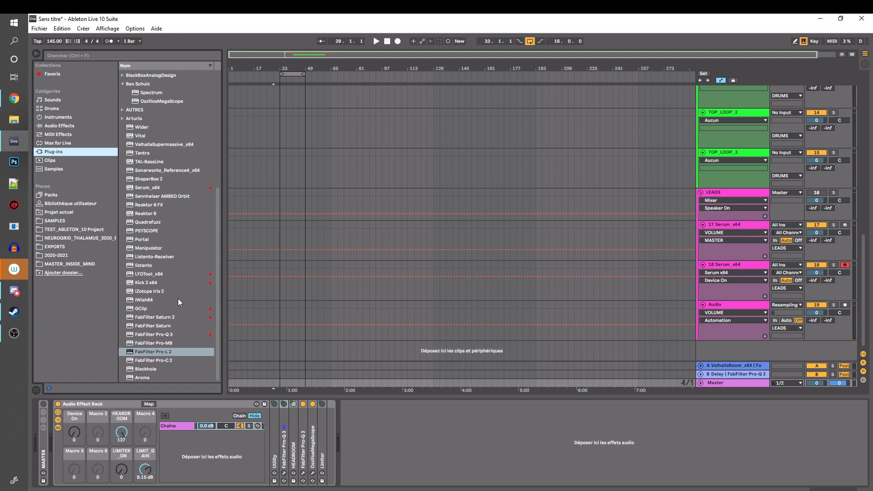
drag(174, 339, 291, 434)
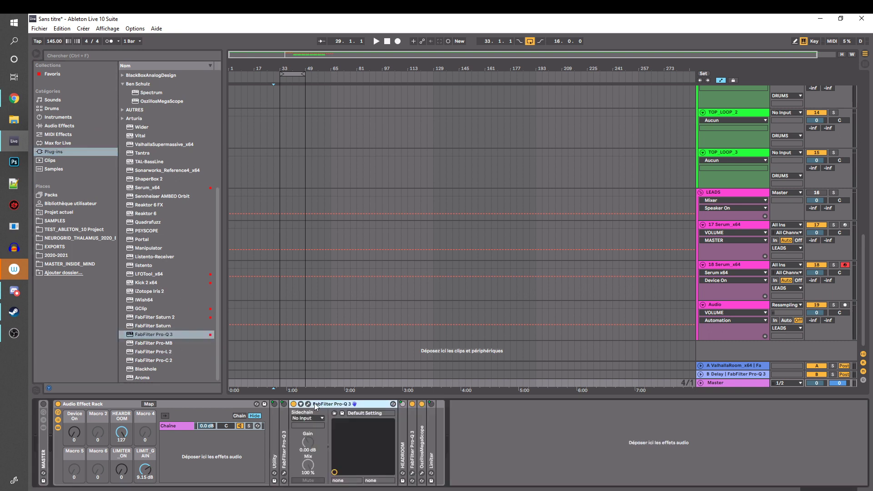
Group the new Pro-Q 3 into a nested Audio Effect Rack and move that rack before Utility at the start of the Master rack's chain
key(ctrl+g)
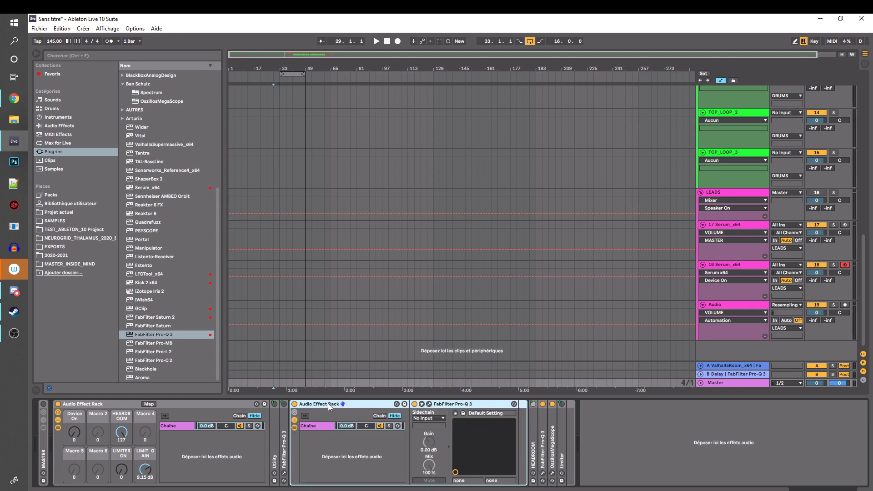
click(455, 405)
click(323, 427)
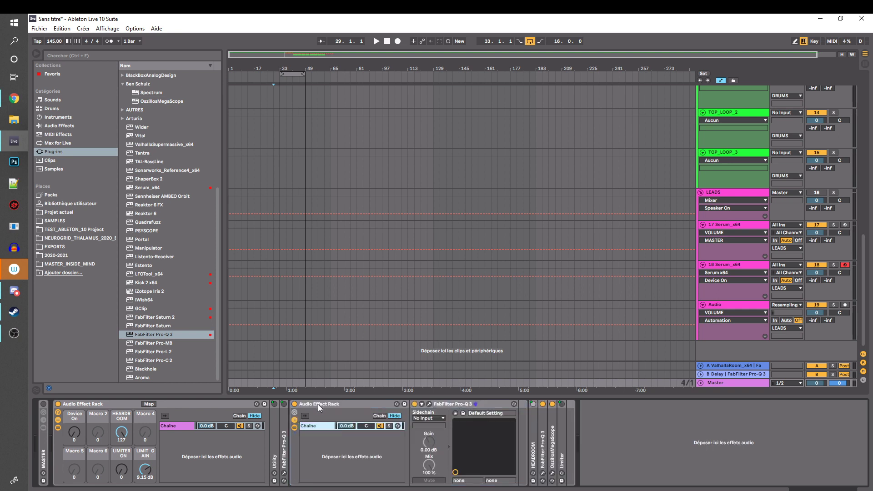
drag(319, 404, 275, 414)
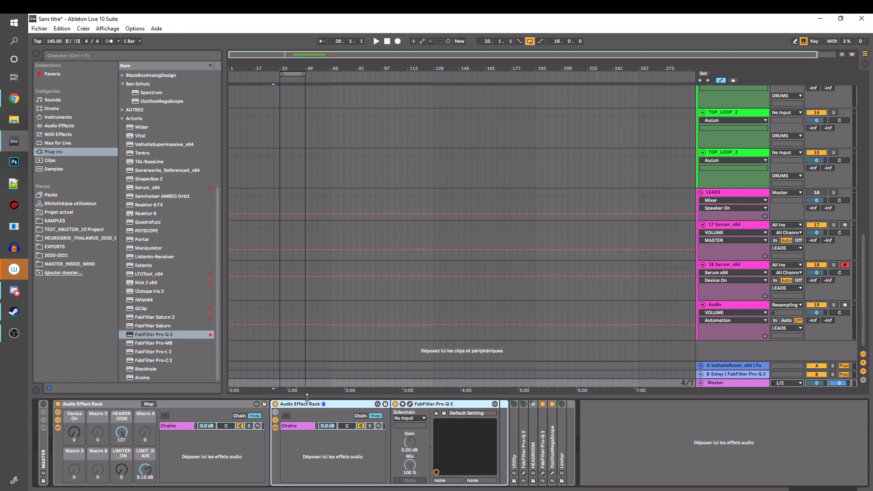
Name the nested rack's chain Full_Signal, duplicate it, and rename the upper of the two chains MID_SIGNAL
click(296, 425)
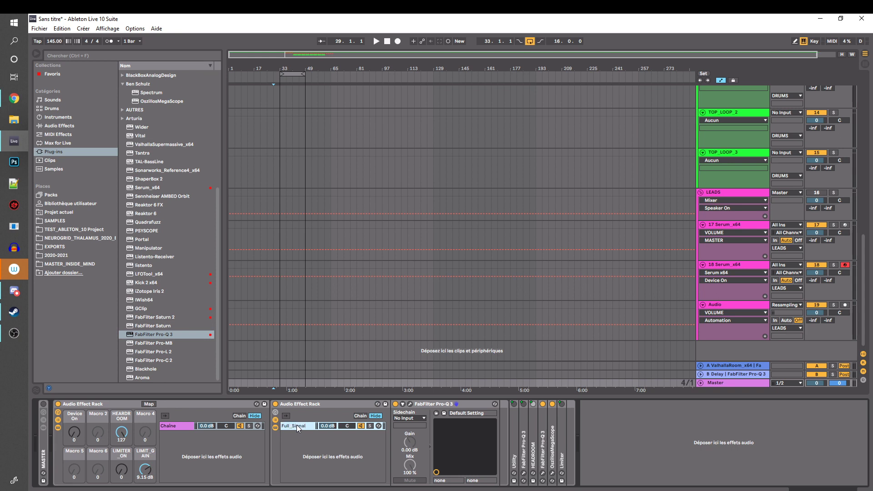
key(ctrl+d)
click(294, 425)
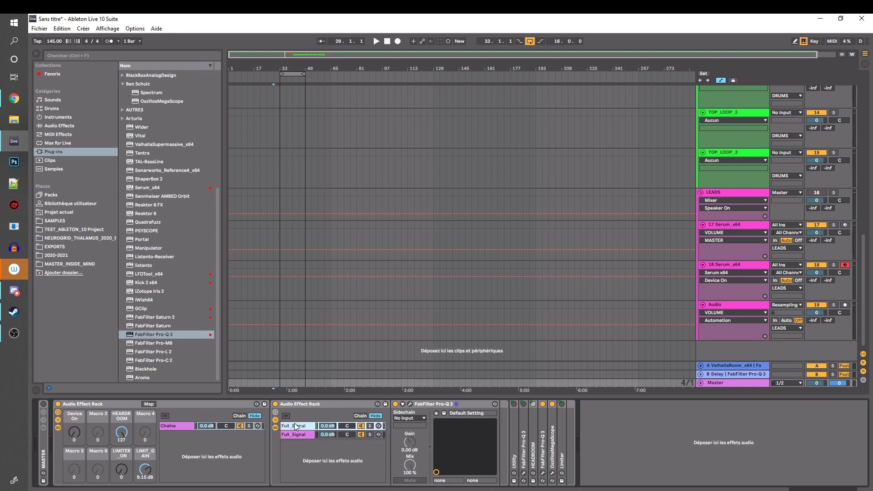
key(ctrl+r)
text(MID_SIGNAL)
Duplicate the nested rack's Full_Signal chain and rename the lowest copy SIDE_SIGNAL
click(297, 436)
key(ctrl+d)
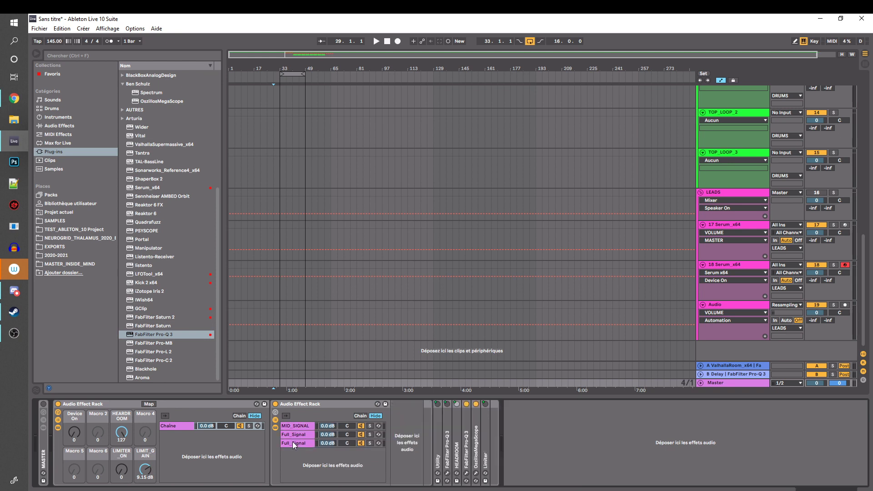
key(ctrl+r)
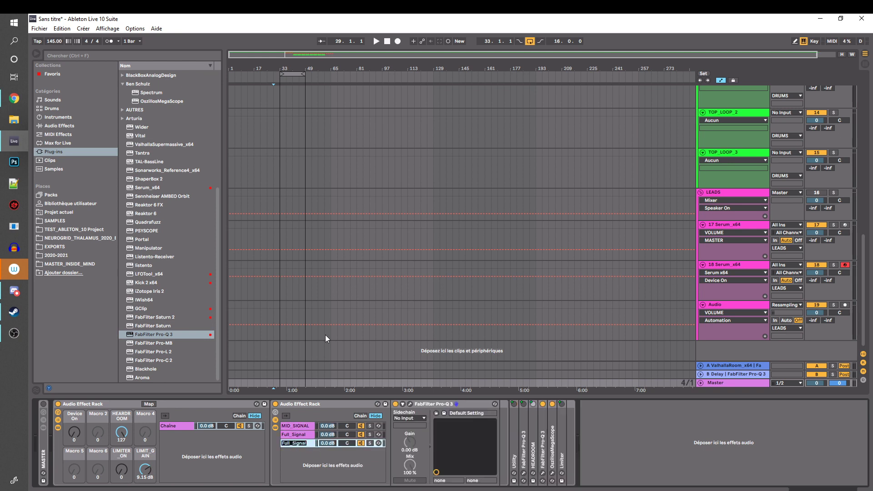
text(SIDE_SIGNAL)
key(Return)
key(Up)
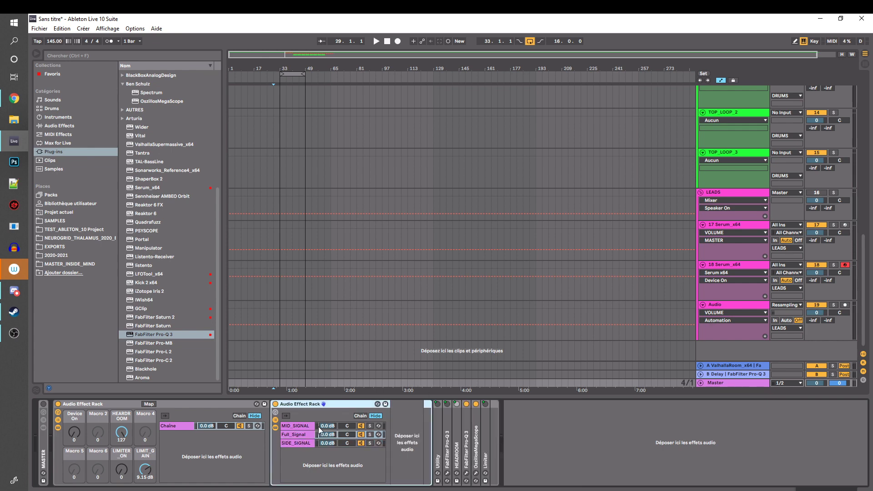
click(325, 427)
drag(298, 427, 373, 420)
key(ctrl+z)
key(ctrl+z)
Remove the low-cut band from the MID_SIGNAL chain's Pro-Q 3 and set its output pan to Mid 0 dB / Side -INF dB
click(410, 404)
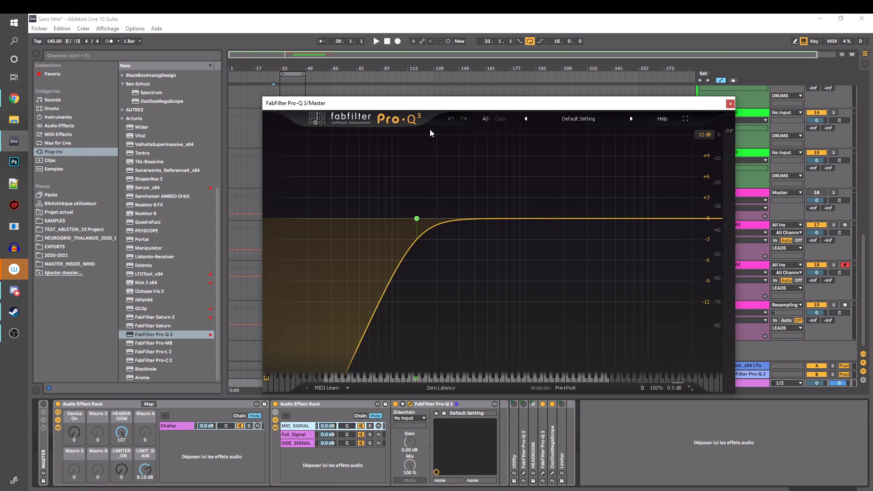
click(440, 185)
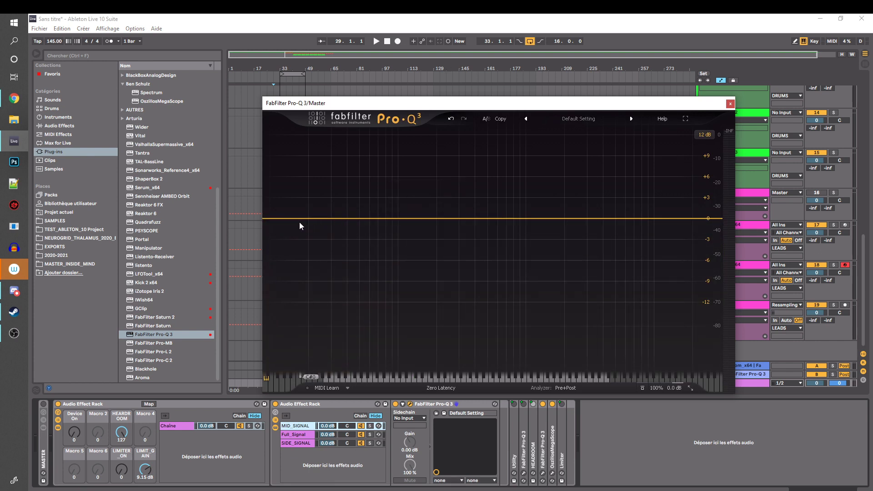
mouse_move(669, 388)
click(677, 359)
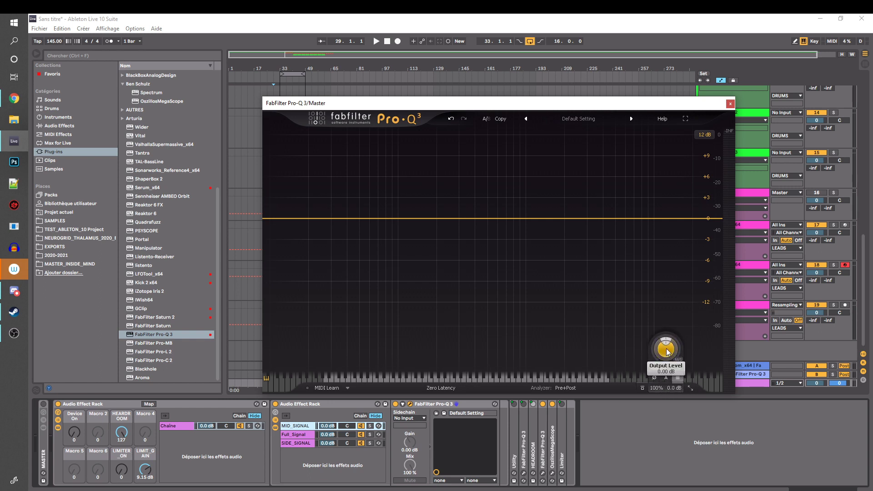
drag(666, 341, 666, 386)
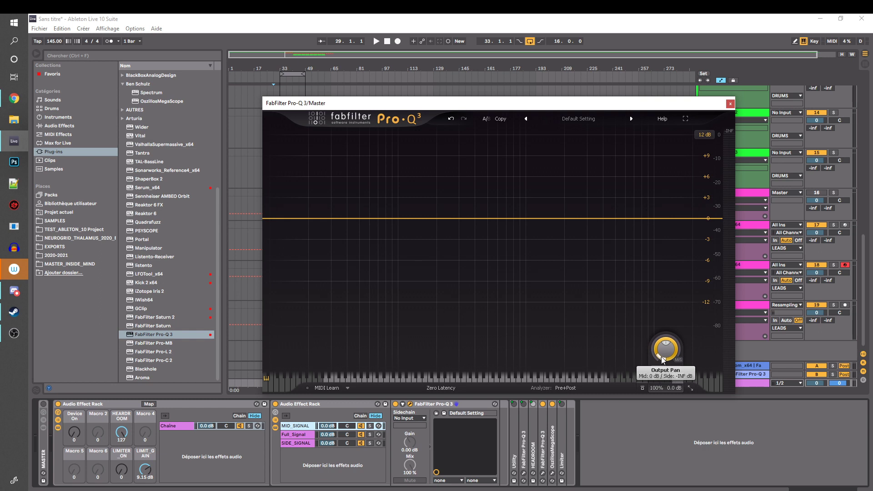
Solo the MID_SIGNAL chain and briefly play the arrangement to hear only the mid signal
click(370, 426)
key(space)
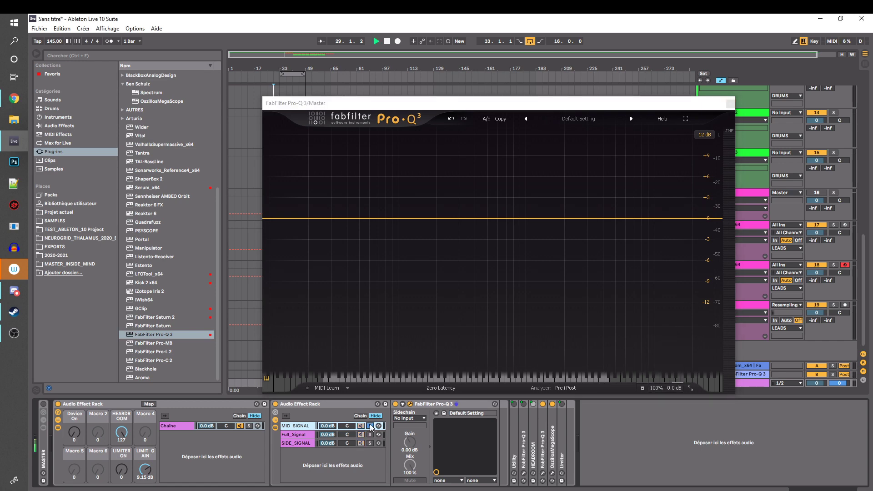
key(space)
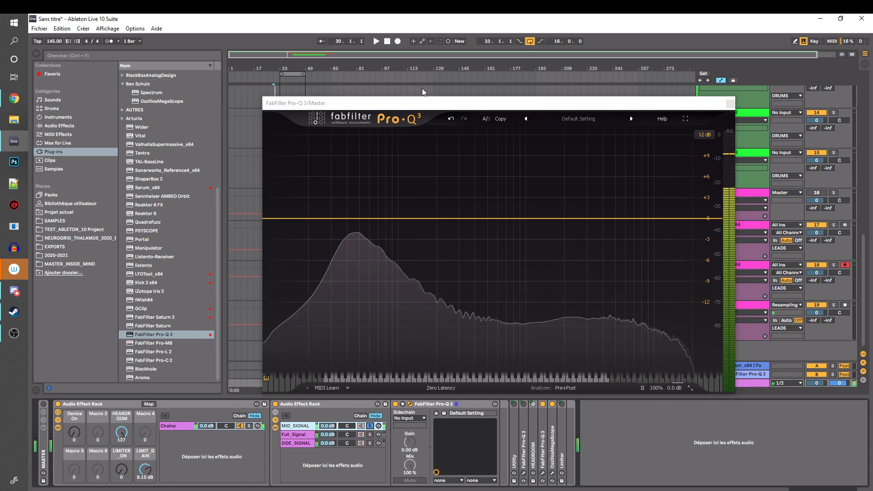
Set the KICK track's send to the ValhallaRoom return to 0 and briefly play it through the soloed MID_SIGNAL chain
drag(439, 102, 277, 49)
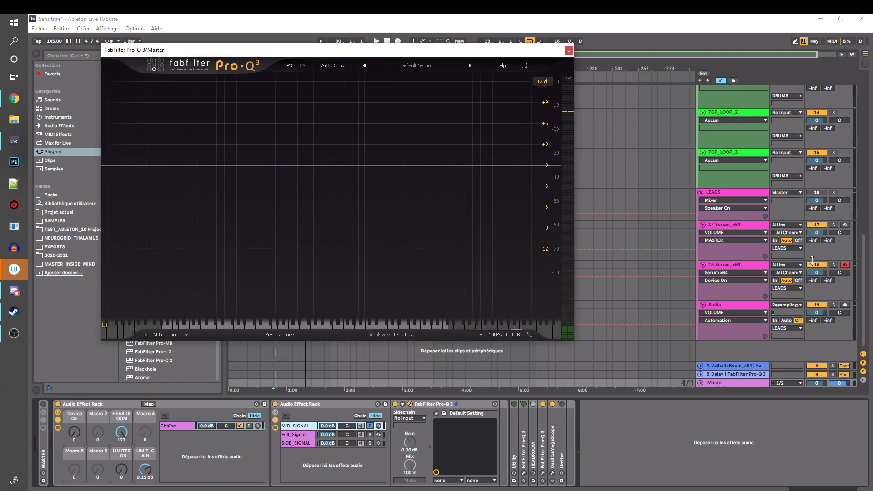
drag(863, 275, 863, 119)
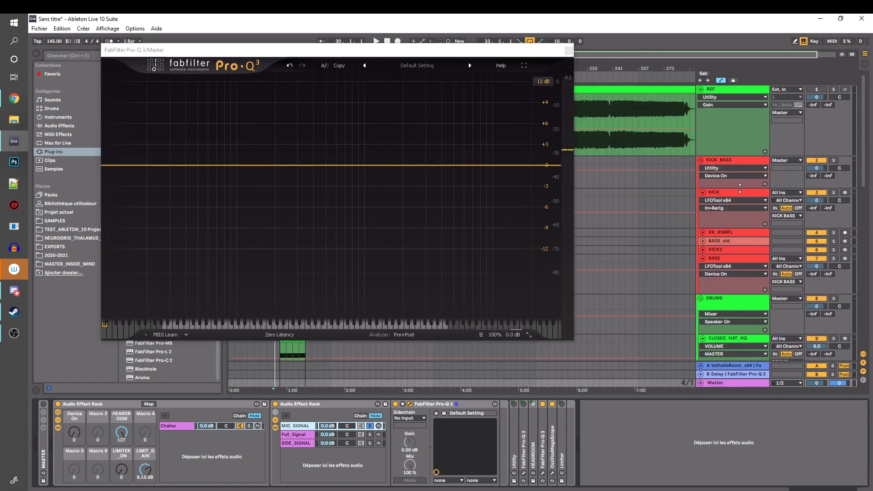
click(738, 138)
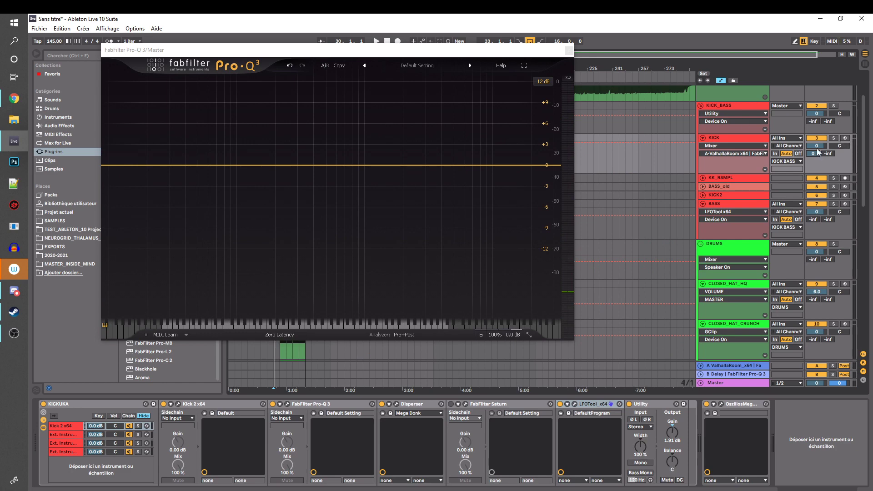
key(space)
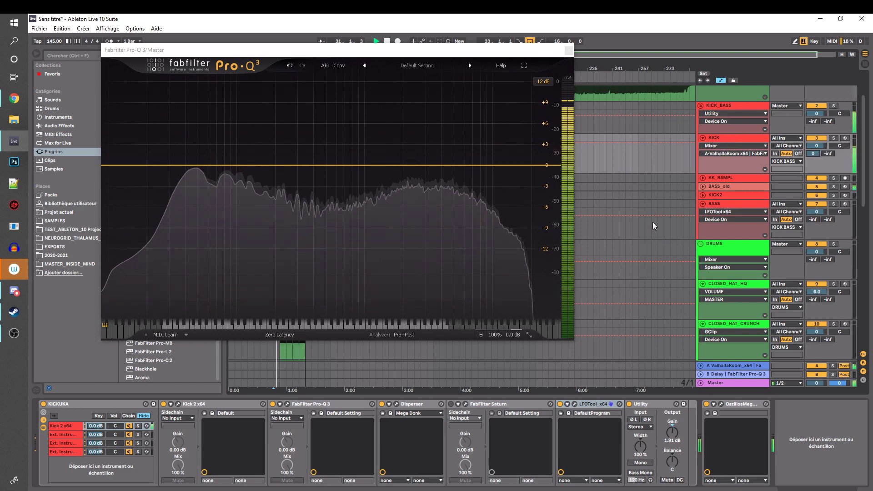
key(space)
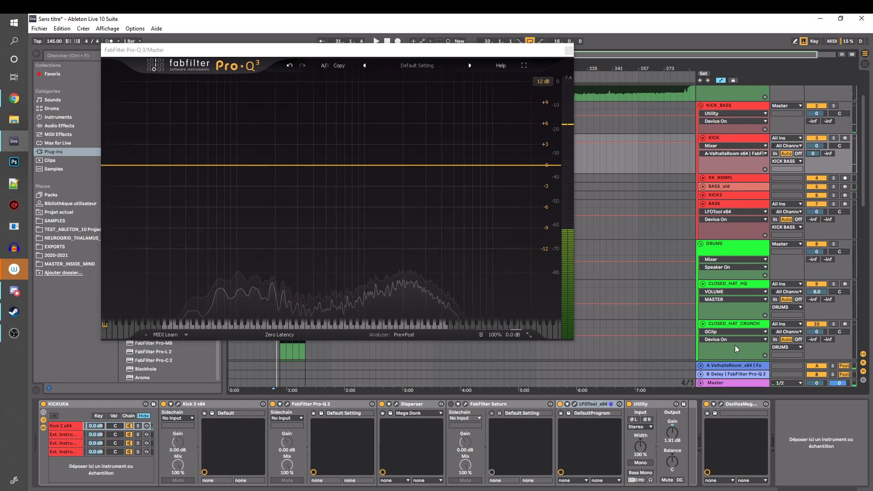
Solo the Master's SIDE_SIGNAL chain, remove its Pro-Q 3 low-cut band, and set the output pan to Mid -INF dB / Side 0 dB
click(715, 383)
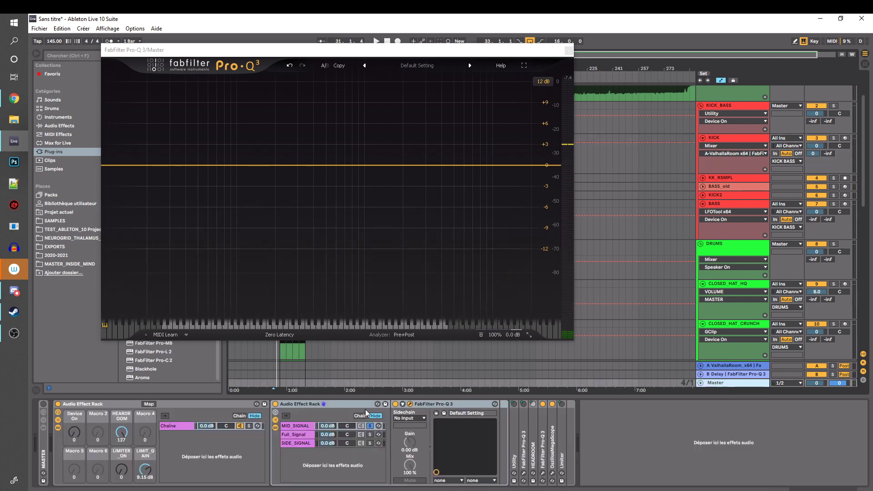
click(301, 442)
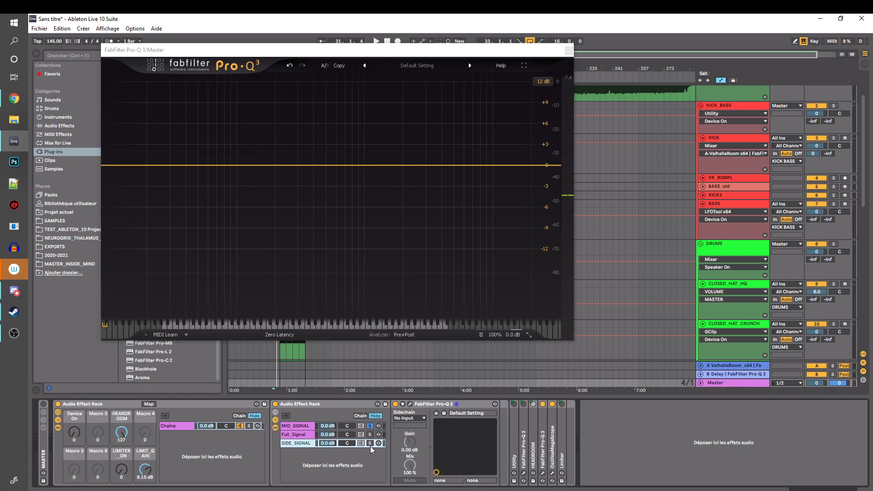
click(370, 444)
click(410, 405)
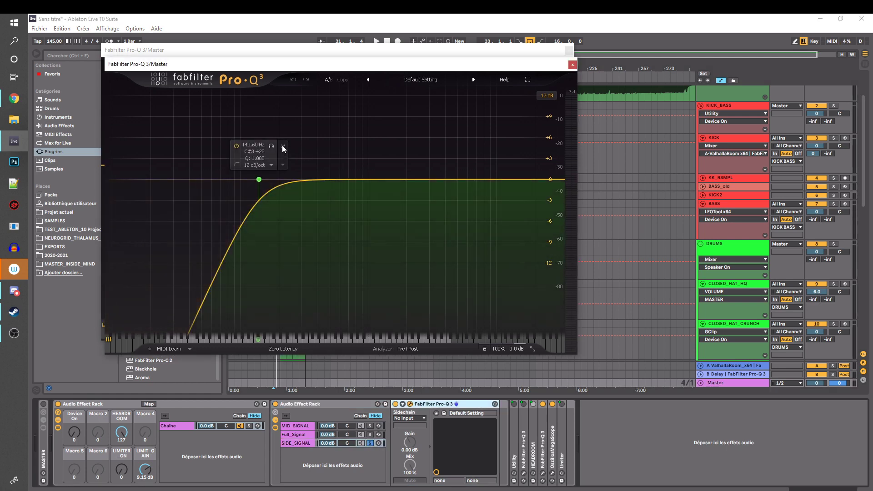
click(282, 146)
mouse_move(516, 350)
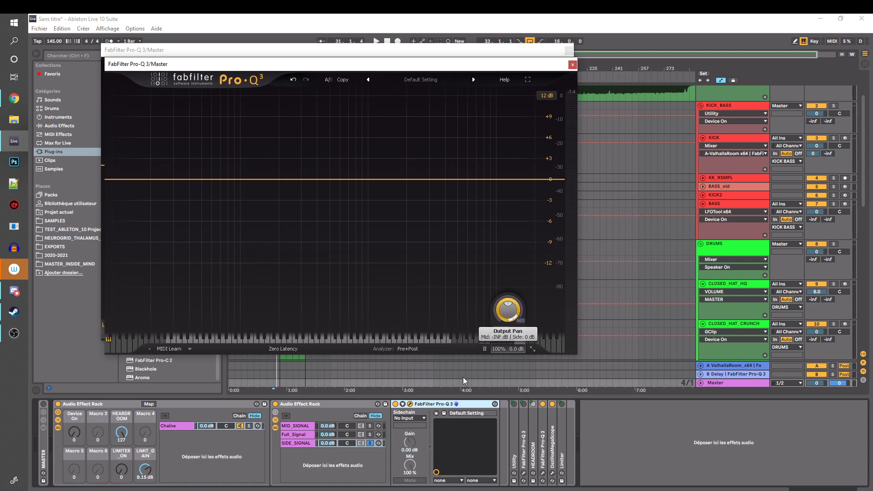
Close both Pro-Q 3 windows and briefly play the arrangement through the soloed SIDE_SIGNAL chain
click(568, 51)
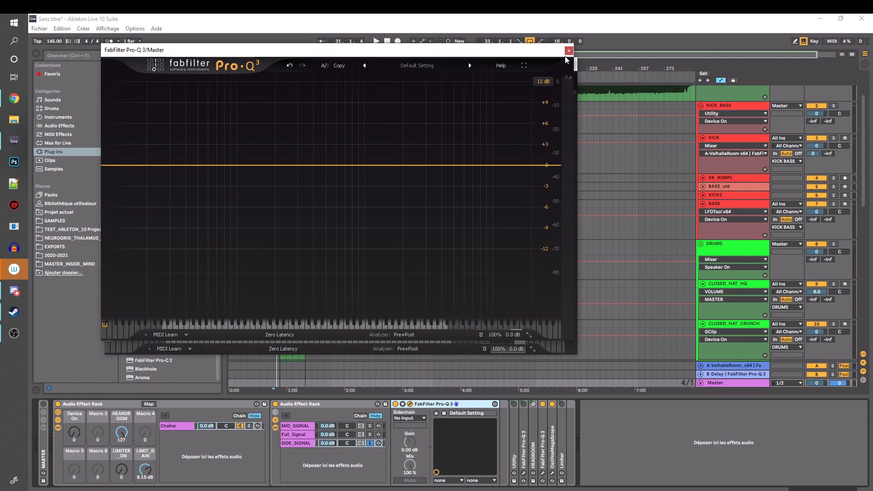
click(573, 65)
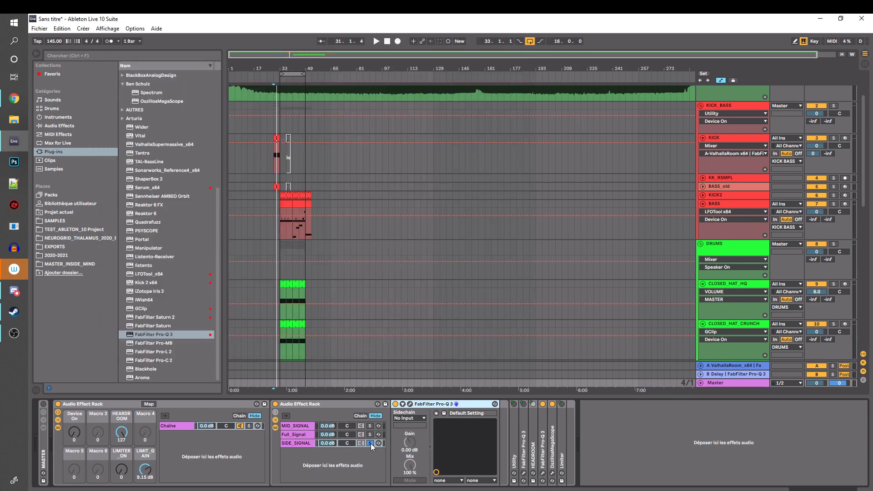
key(space)
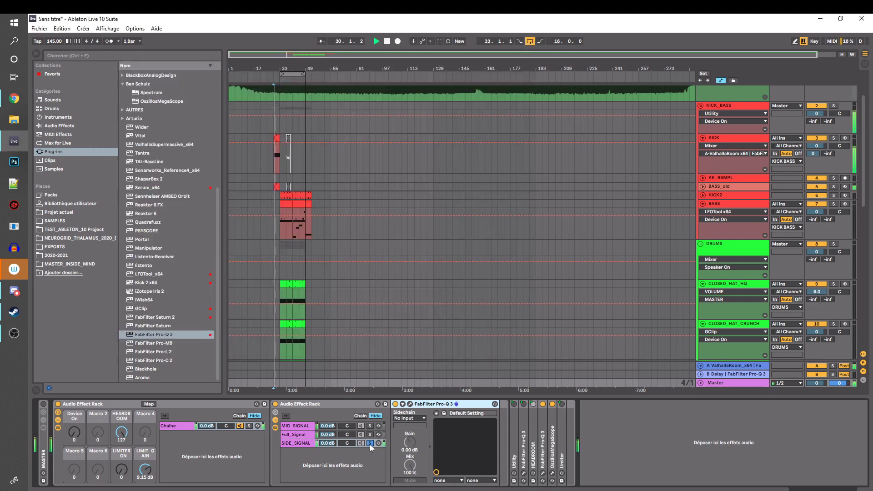
key(space)
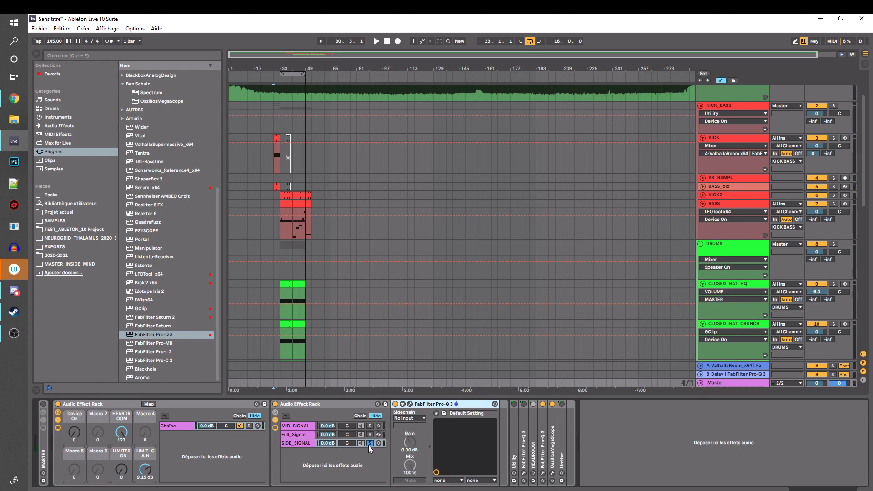
Unsolo SIDE_SIGNAL and, in the nested rack's chain selector view, extend the zones of all three chains over 0 to 127
click(304, 443)
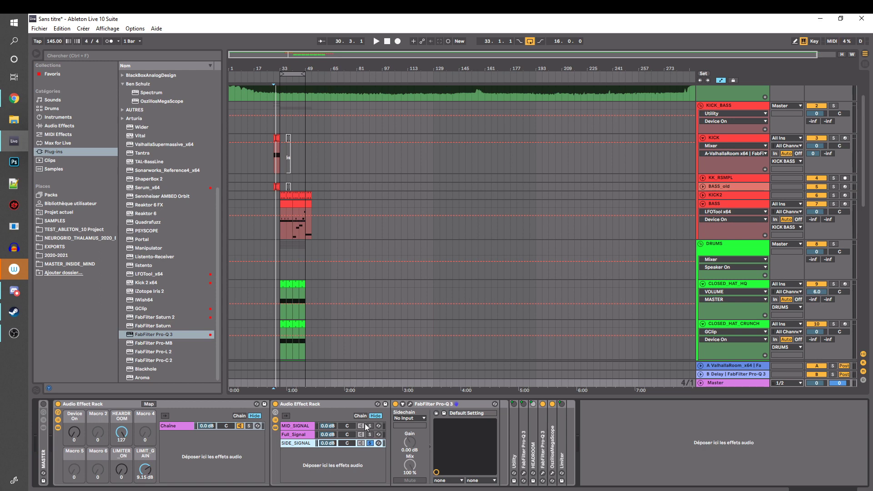
click(297, 435)
click(375, 443)
click(361, 415)
shift+click(311, 426)
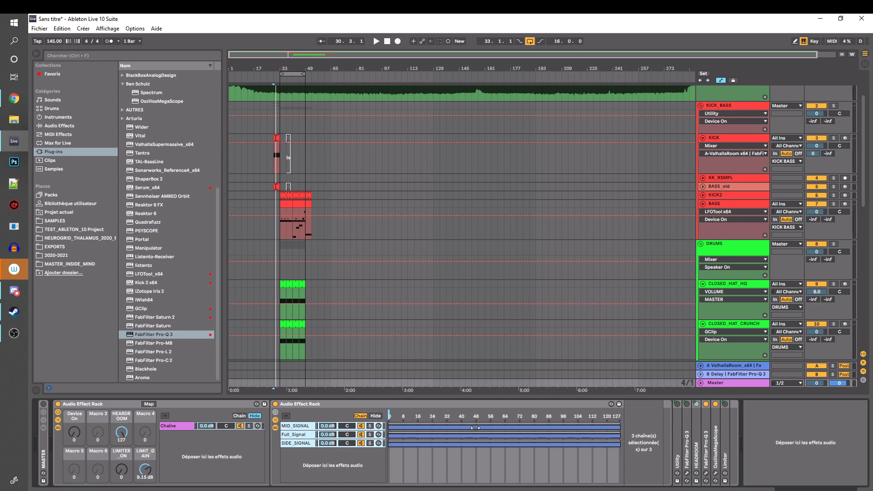
Distribute the three chain zones evenly across the selector range and map the nested rack's chain selector to its Macro 5
right_click(476, 430)
click(499, 448)
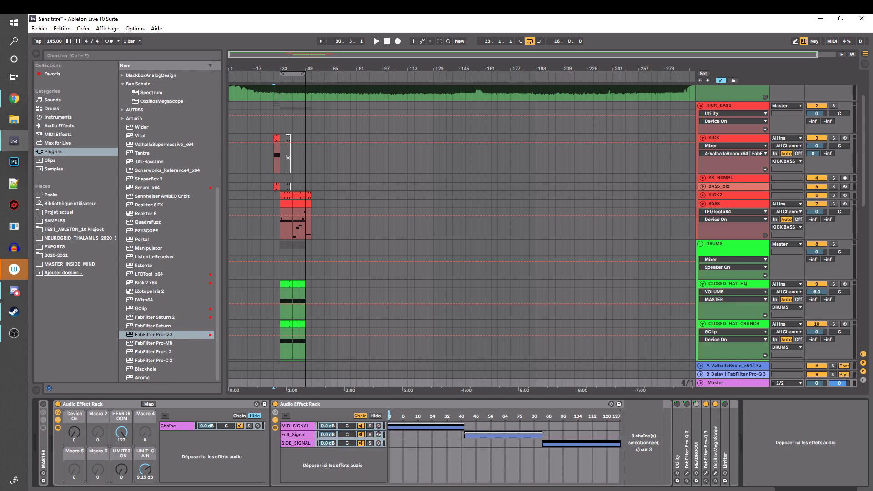
mouse_move(460, 416)
mouse_down()
mouse_move(389, 416)
mouse_move(600, 416)
mouse_move(404, 416)
mouse_move(600, 416)
mouse_move(416, 416)
mouse_up()
right_click(415, 415)
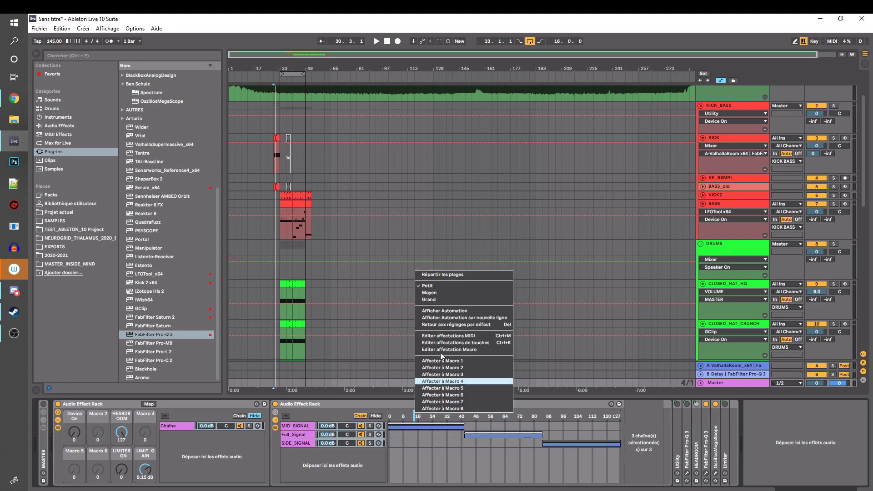
click(449, 389)
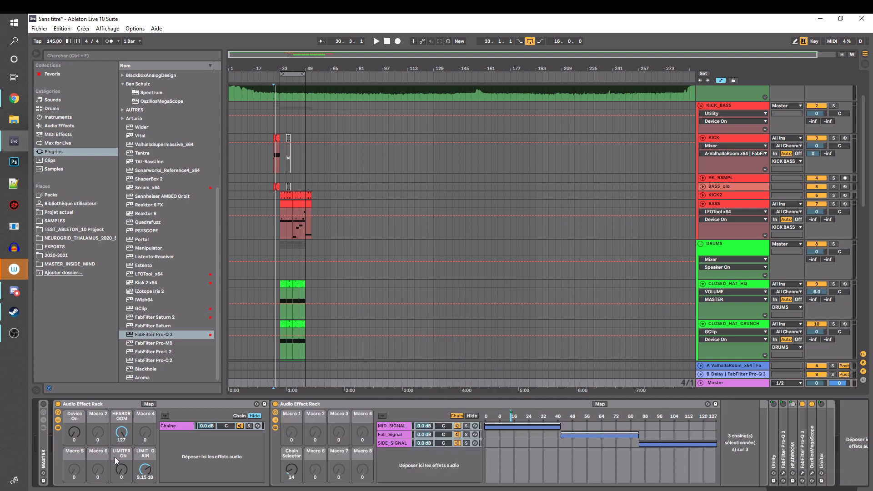
Map the nested rack's Chain Selector macro to Macro 5 of the outer Audio Effect Rack and fold the nested rack
click(283, 468)
click(148, 403)
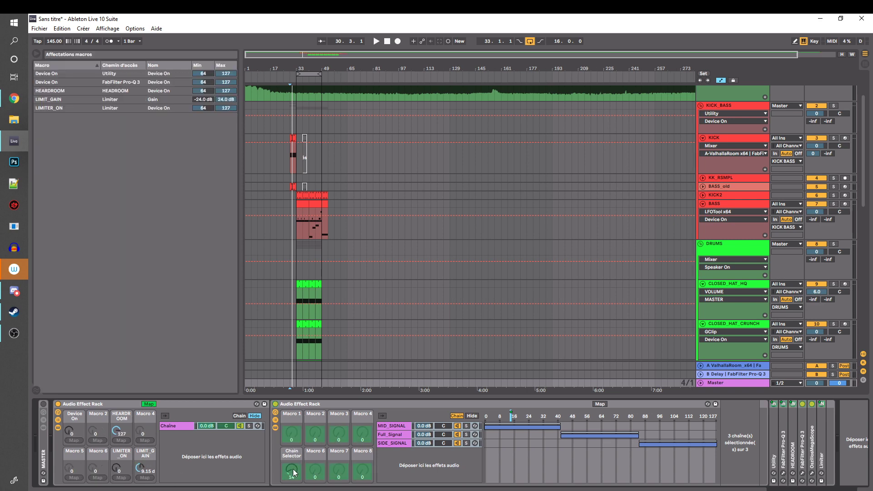
click(73, 478)
double_click(310, 404)
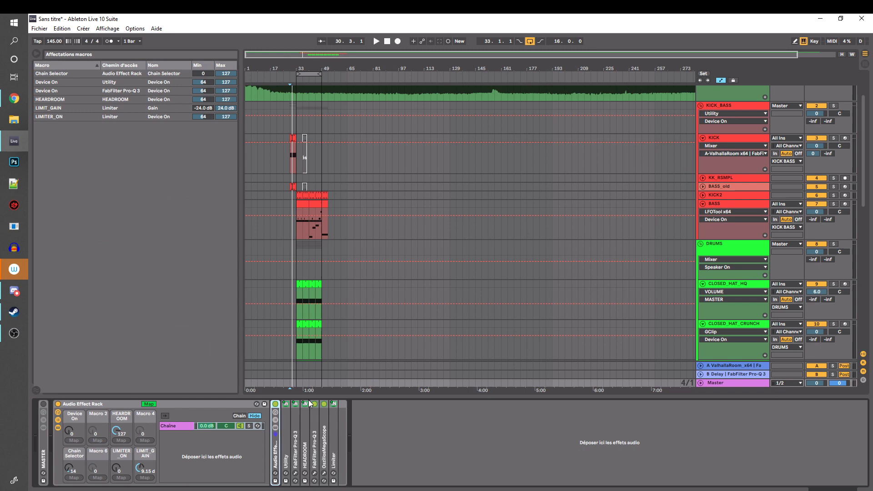
click(153, 404)
Raise the outer rack's Chain Selector macro to 78, play the arrangement, and sweep the macro further up into the side chain's zone
right_click(73, 471)
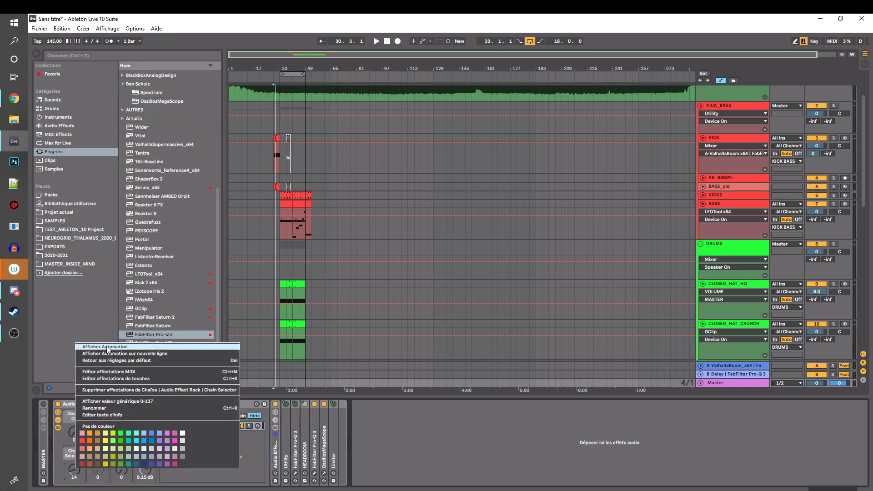
click(67, 474)
mouse_move(75, 470)
mouse_down()
mouse_move(75, 481)
mouse_move(76, 417)
mouse_move(76, 439)
mouse_up()
key(space)
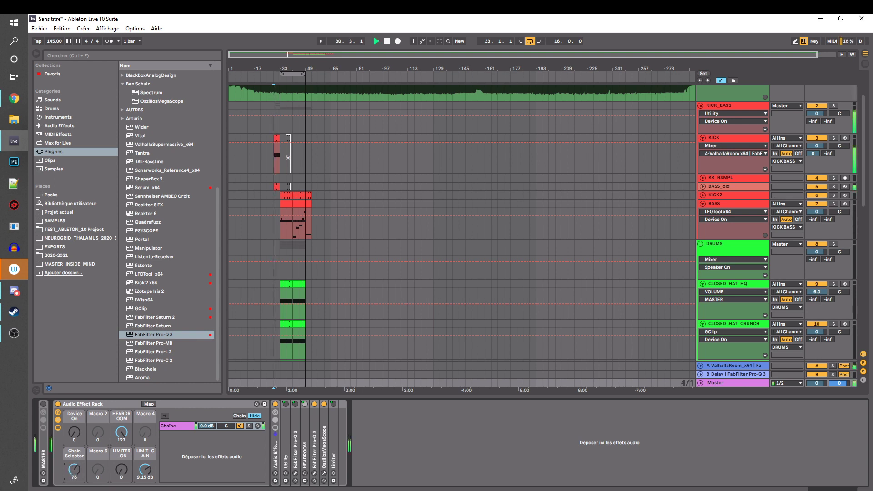
drag(76, 469, 74, 414)
key(space)
With playback stopped, sweep the Chain Selector macro down and up through the chain zones and return it to 0
drag(74, 471, 74, 490)
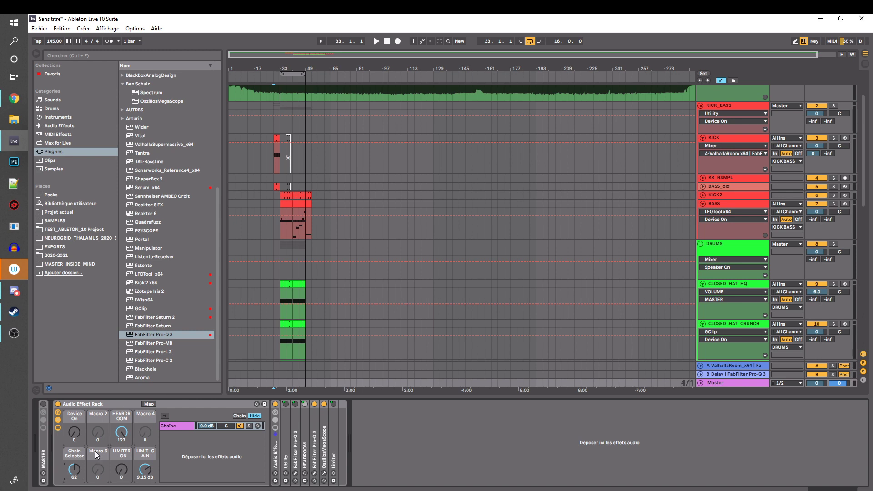
click(78, 472)
drag(75, 473, 75, 443)
mouse_move(74, 469)
mouse_down()
mouse_move(74, 490)
mouse_move(74, 466)
mouse_move(74, 482)
mouse_up()
click(280, 272)
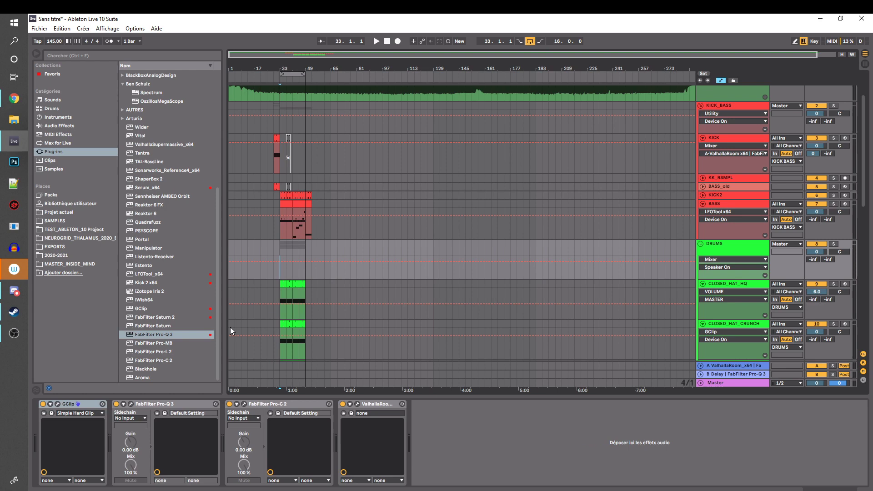
click(275, 284)
click(277, 236)
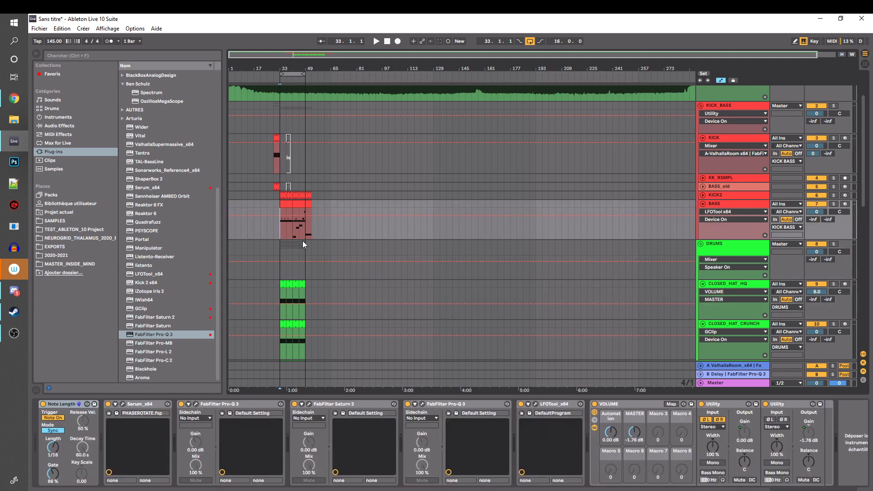
Show the Master's devices, unfold the existing MASTER rack to inspect its LFOTool and Spectrum plug-ins, and fold it again
click(731, 383)
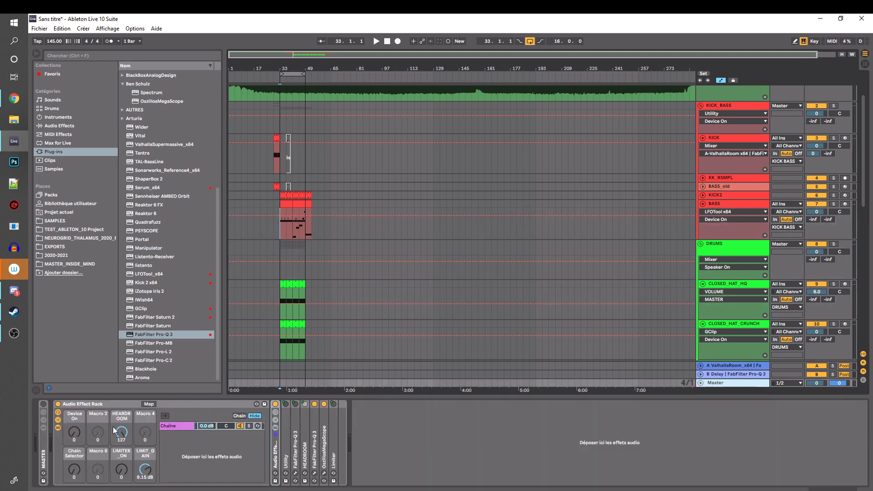
double_click(44, 463)
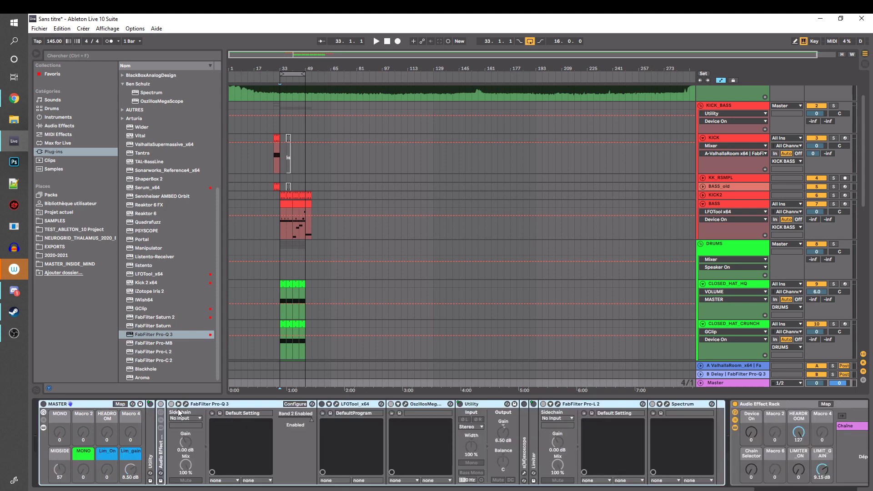
click(368, 403)
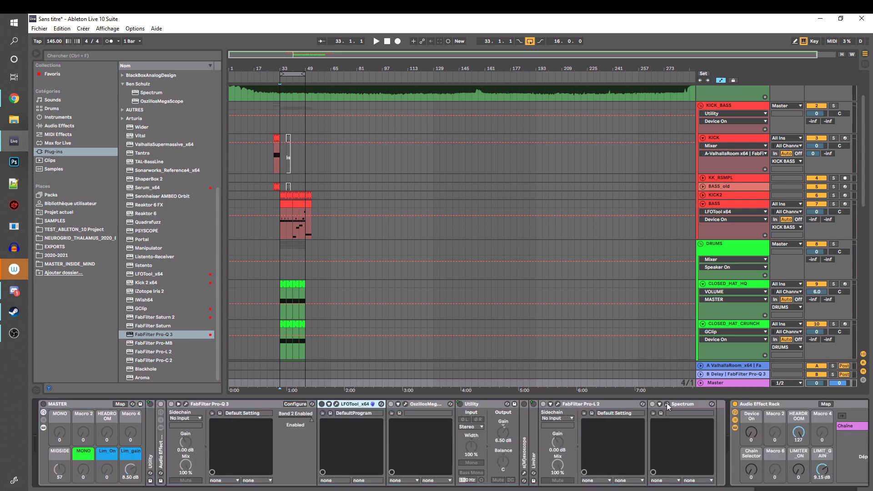
click(688, 404)
click(355, 403)
double_click(93, 405)
click(123, 403)
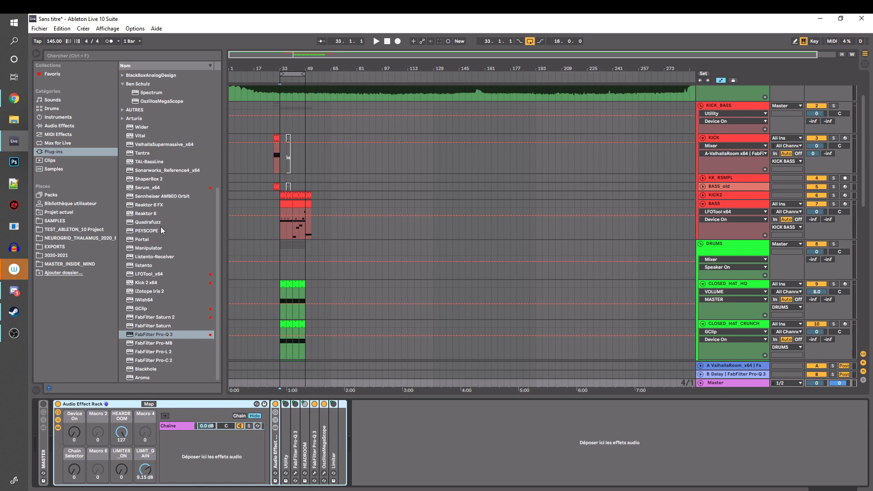
Insert LFOTool_x64 on the Master after HEADROOM and shape its first LFO graph into a gate open only in the third quarter
mouse_move(152, 274)
mouse_down()
mouse_move(198, 344)
mouse_move(317, 444)
mouse_move(287, 440)
mouse_move(314, 437)
mouse_up()
click(329, 404)
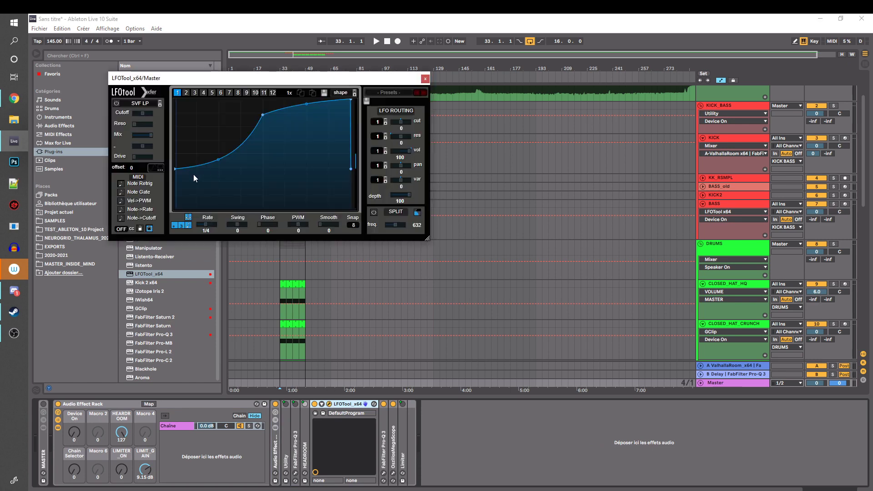
drag(175, 169, 177, 94)
drag(262, 114, 357, 230)
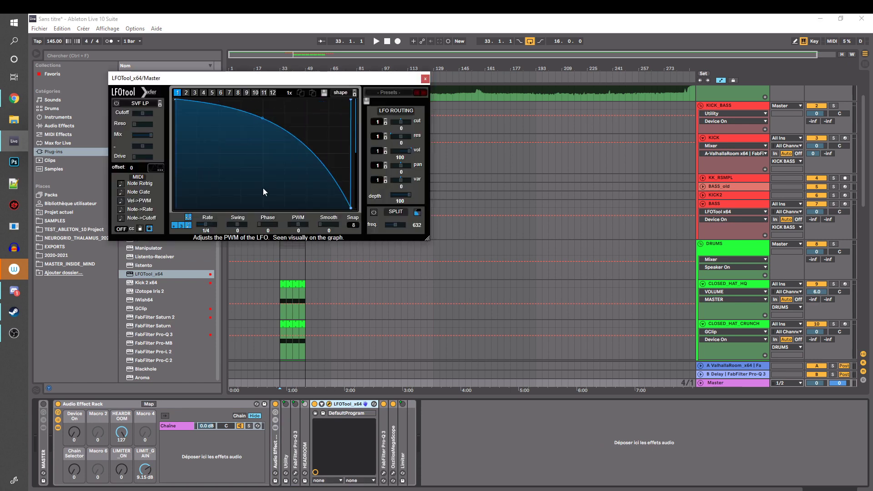
drag(263, 187, 207, 208)
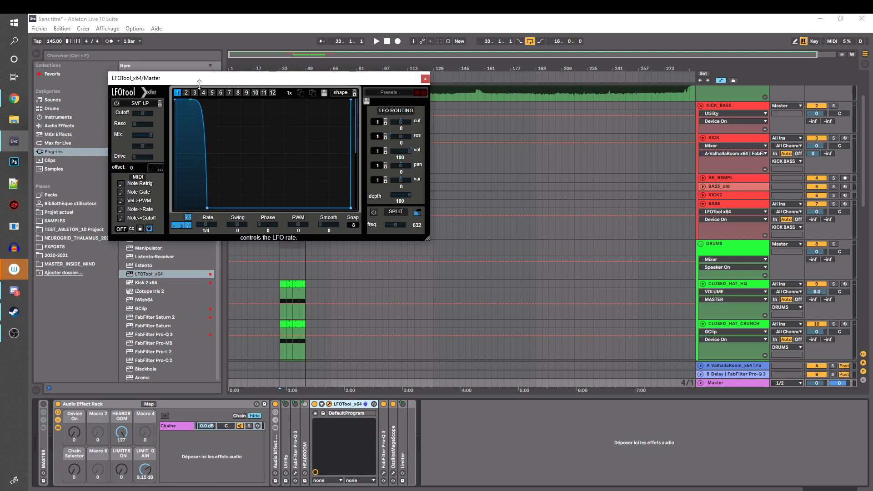
drag(199, 84, 200, 91)
drag(208, 208, 268, 71)
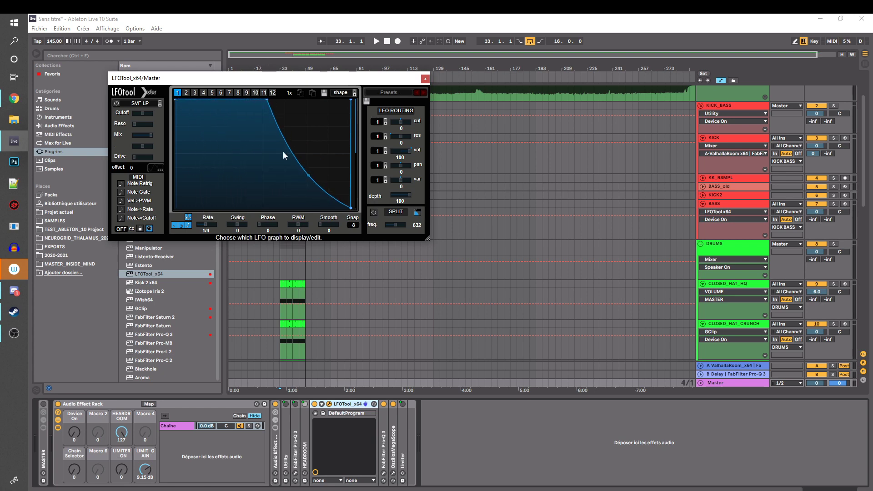
drag(279, 116, 385, 79)
mouse_move(260, 140)
mouse_down()
mouse_move(235, 261)
mouse_move(180, 250)
mouse_up()
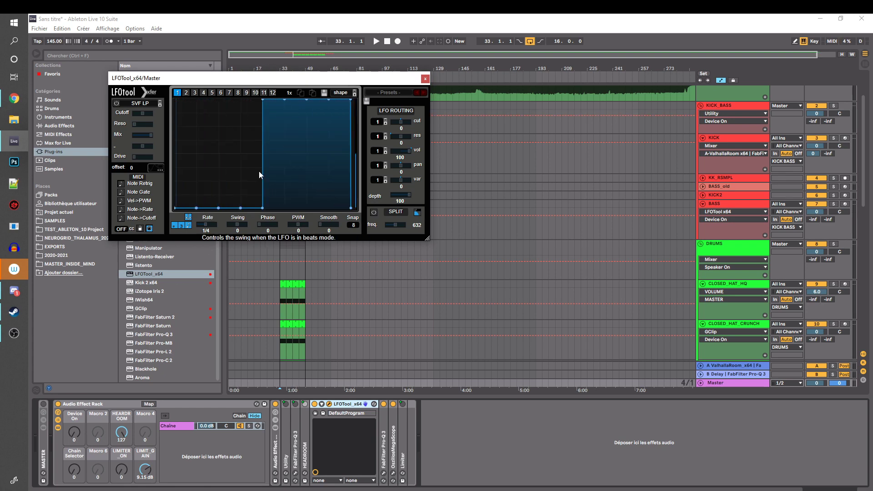
drag(302, 146, 378, 318)
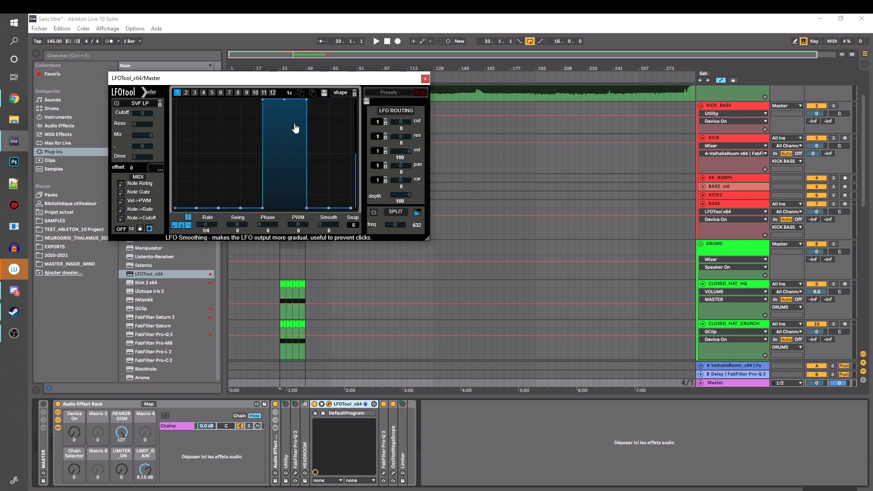
Round the falling edge of the LFOTool gate and give its rising edge a short curved slope
mouse_move(306, 105)
mouse_down()
mouse_move(296, 153)
mouse_move(302, 112)
mouse_up()
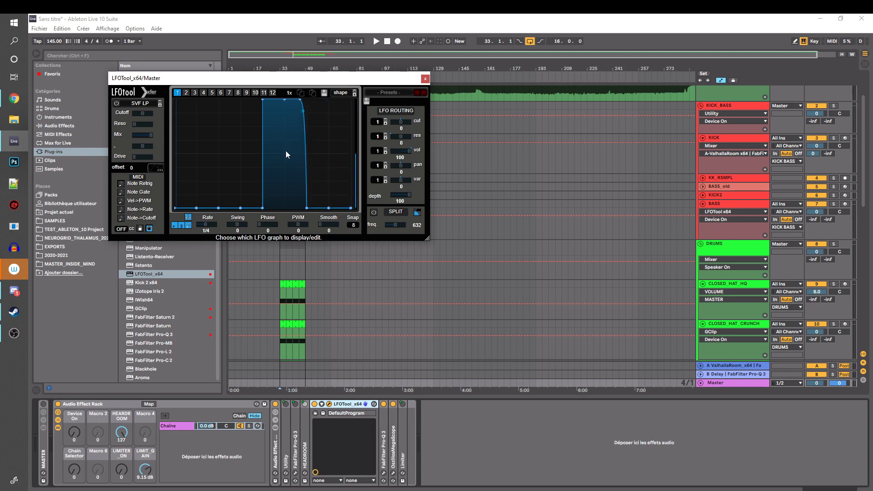
drag(295, 81, 493, 110)
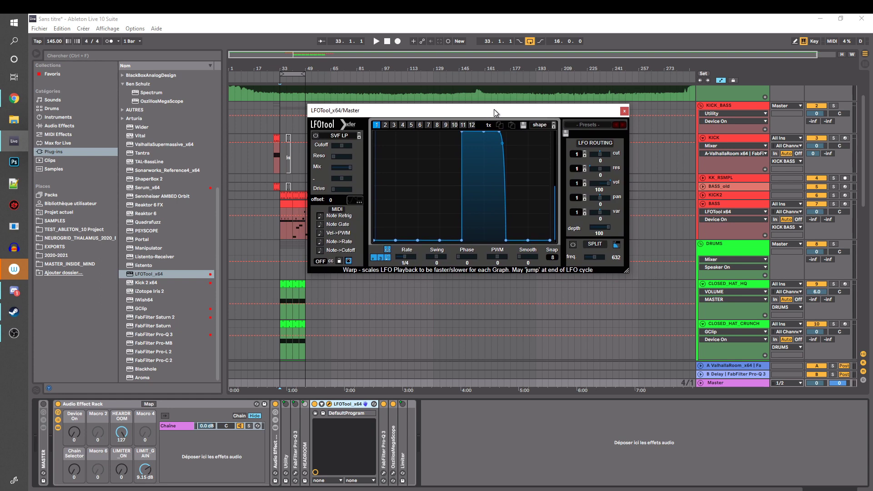
double_click(497, 132)
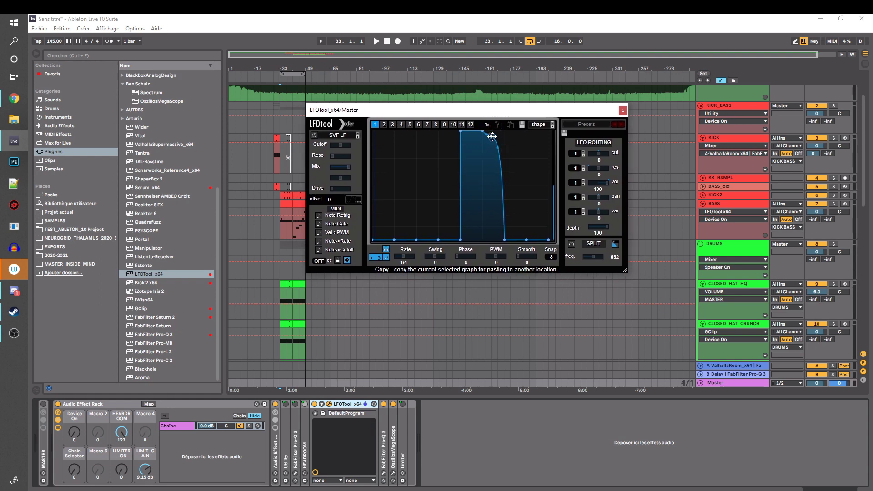
drag(490, 188, 501, 135)
drag(460, 241, 450, 251)
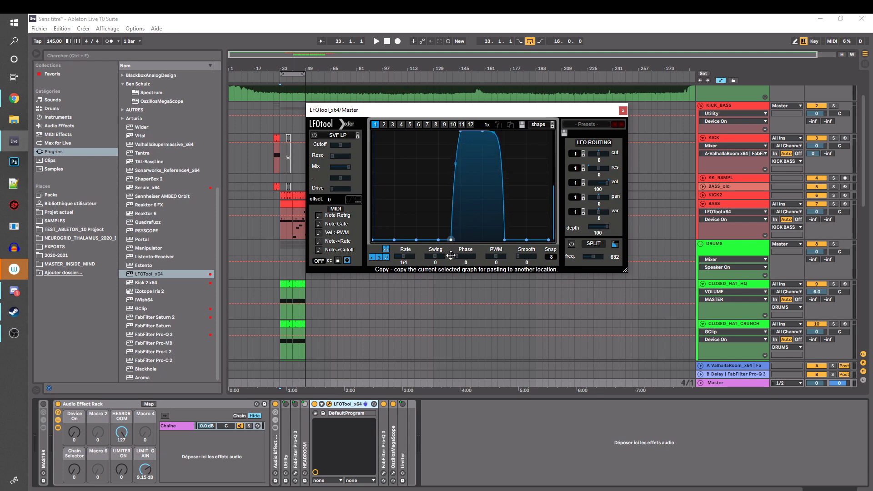
drag(456, 184, 460, 210)
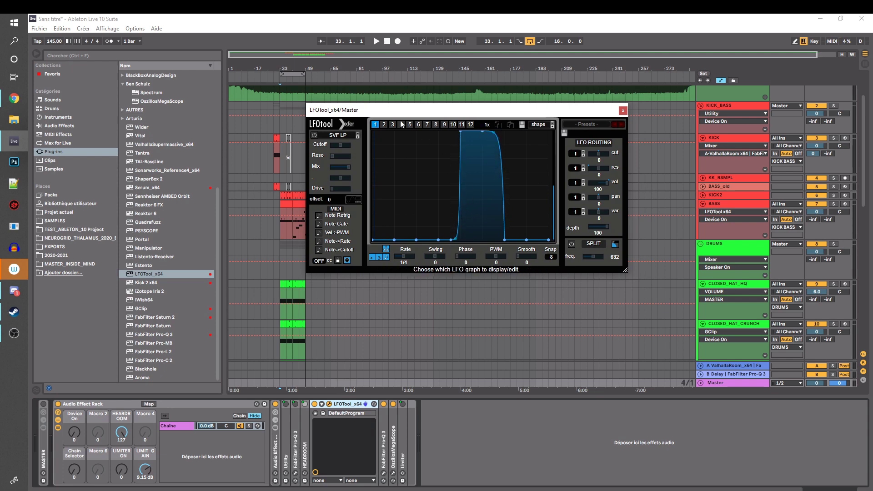
Make the LFOTool gate's rising edge vertical, delete the node at the foot of its falling edge, and close the plug-in window
drag(427, 110, 371, 112)
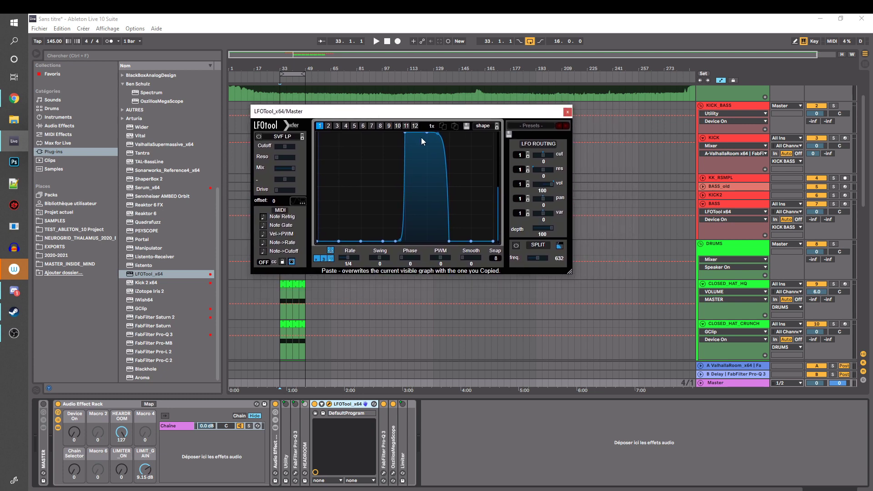
drag(397, 241, 404, 266)
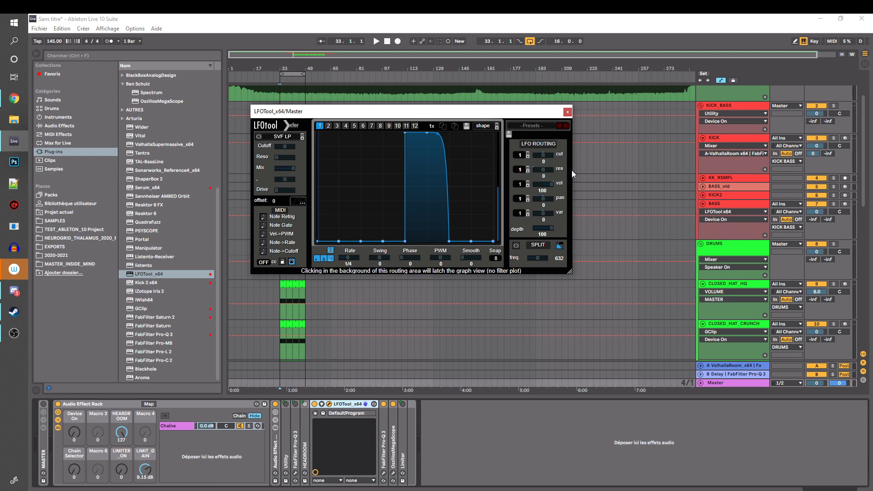
double_click(450, 239)
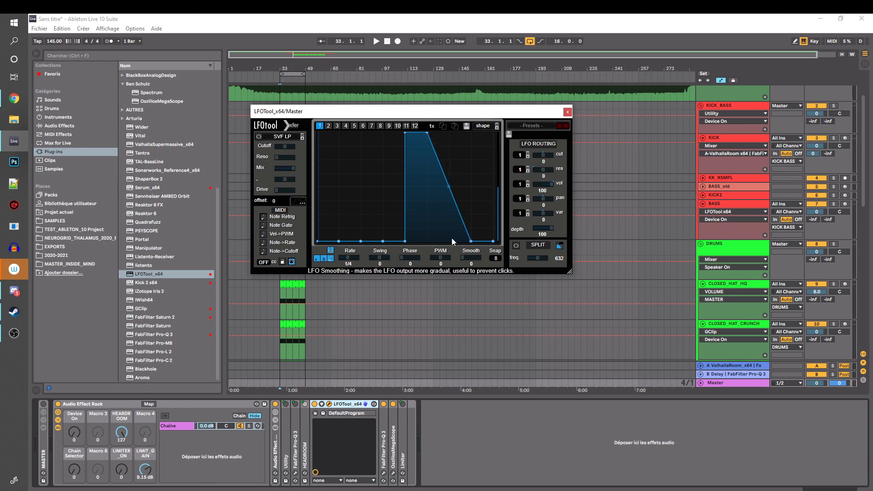
click(567, 112)
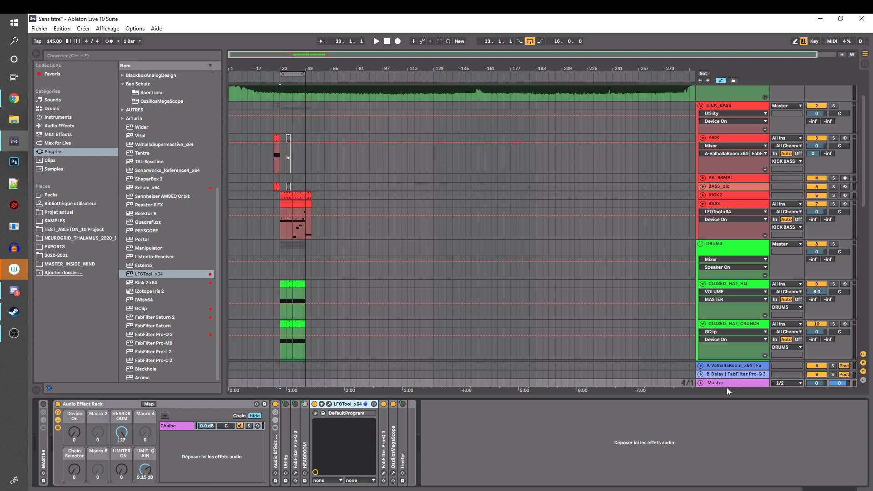
Switch the Master's LFOTool off and assign its on/off switch to the computer key A
click(315, 405)
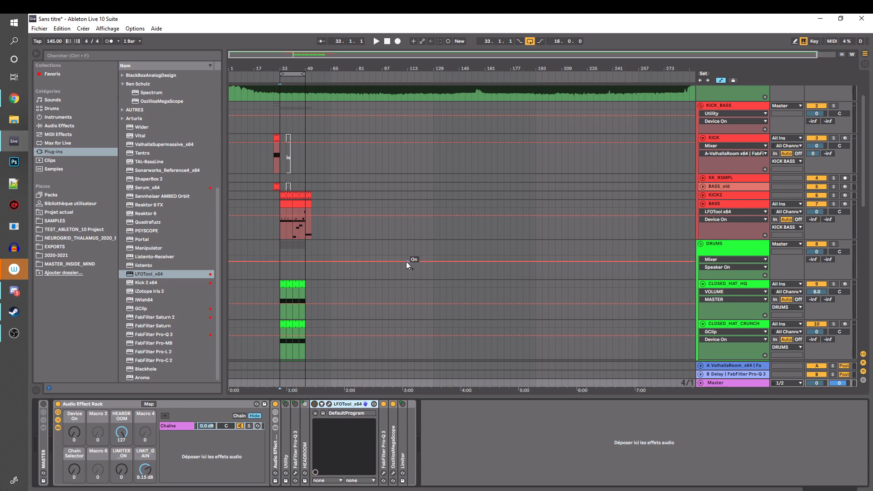
key(ctrl+k)
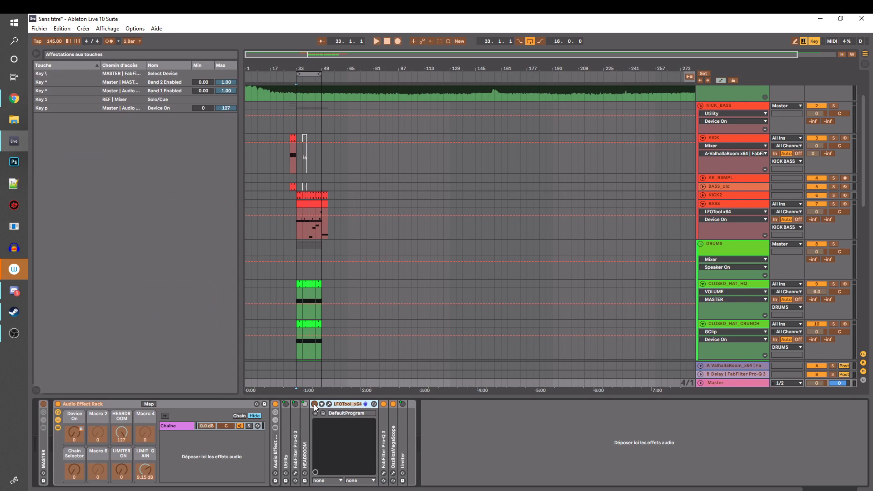
key(a)
key(ctrl+k)
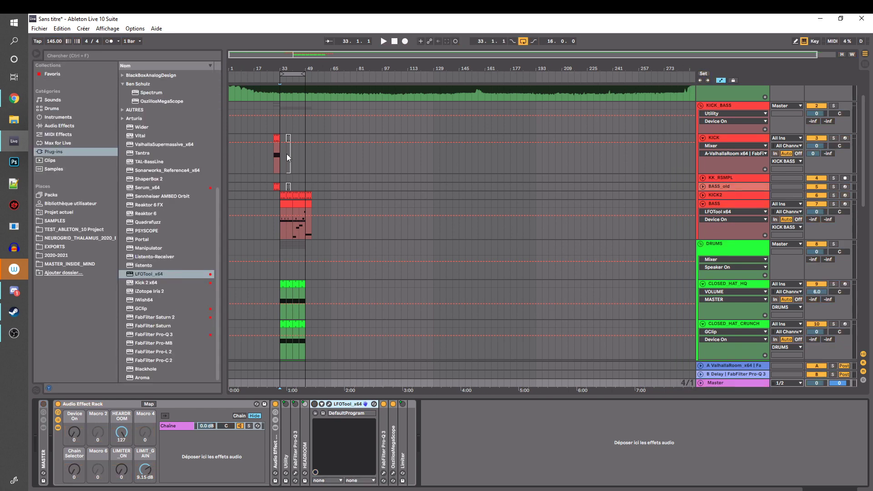
click(279, 157)
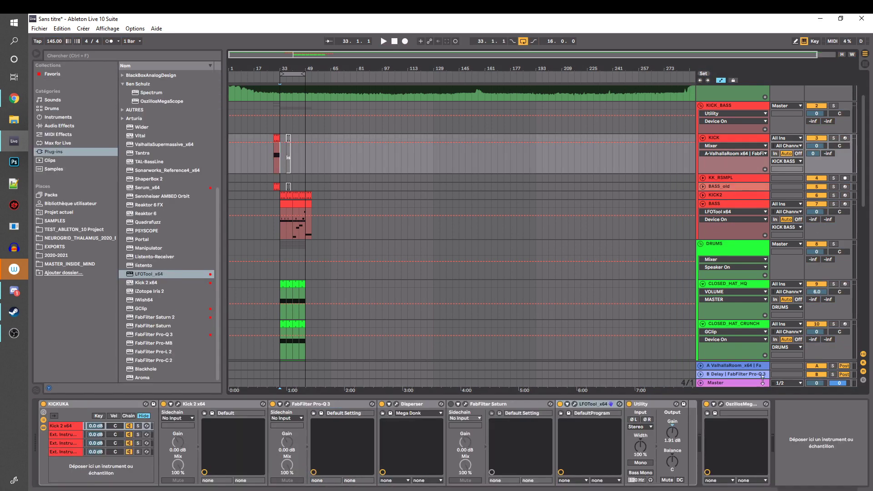
click(735, 384)
scroll(383, 356, down, 2)
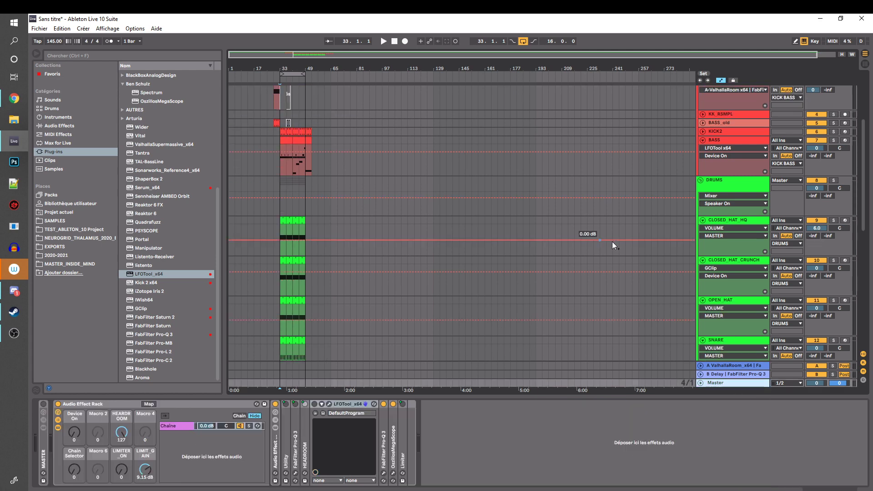
Place the playback start position at bar 37 on the REF track
scroll(737, 223, up, 3)
scroll(736, 223, up, 1)
click(717, 160)
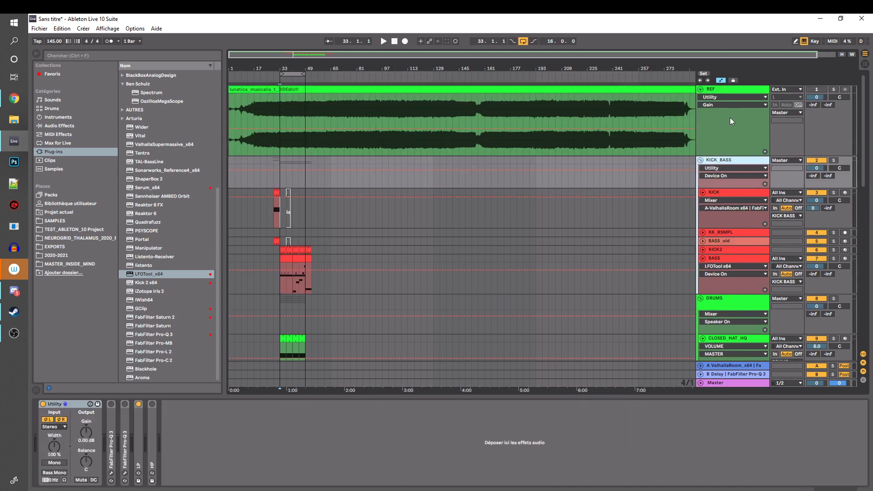
drag(862, 132, 851, 104)
click(281, 231)
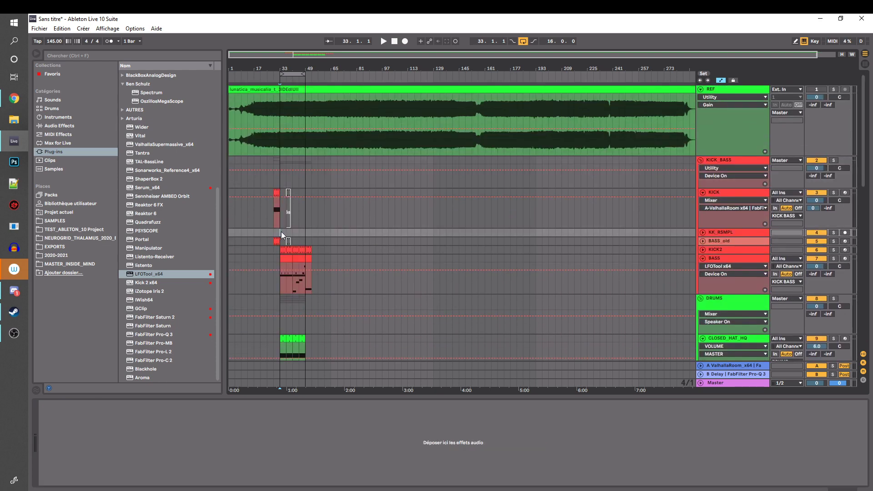
drag(302, 232, 304, 140)
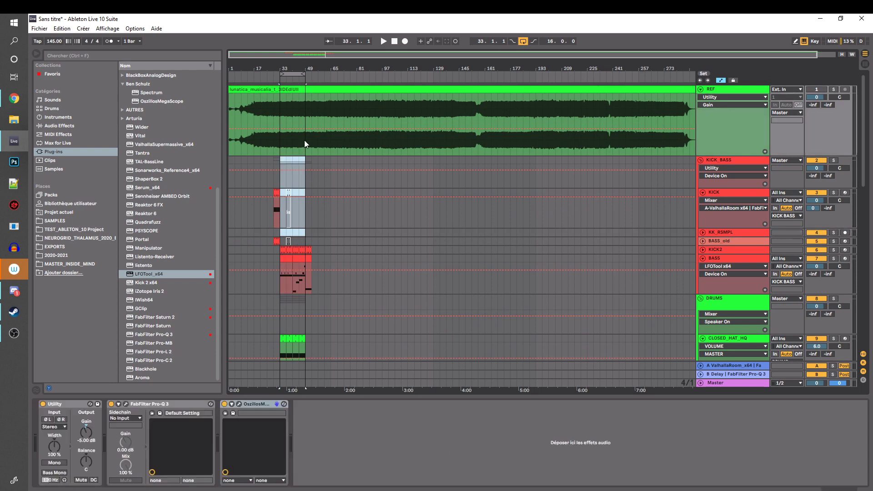
click(285, 145)
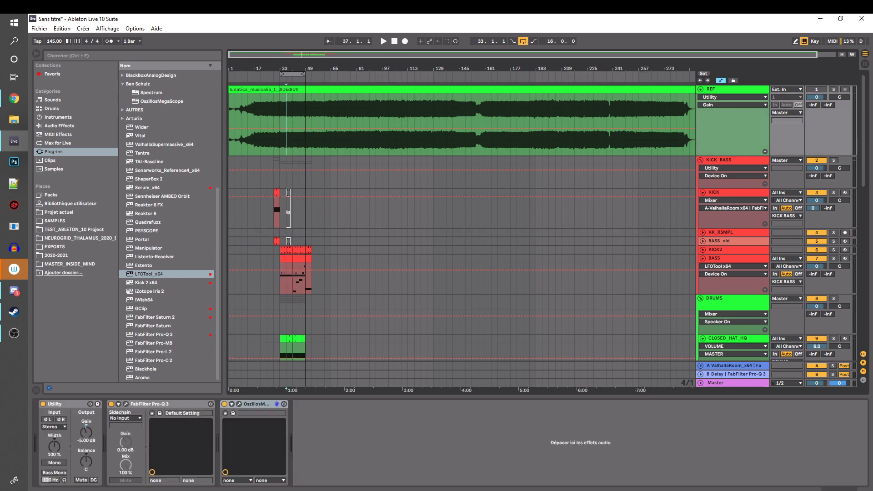